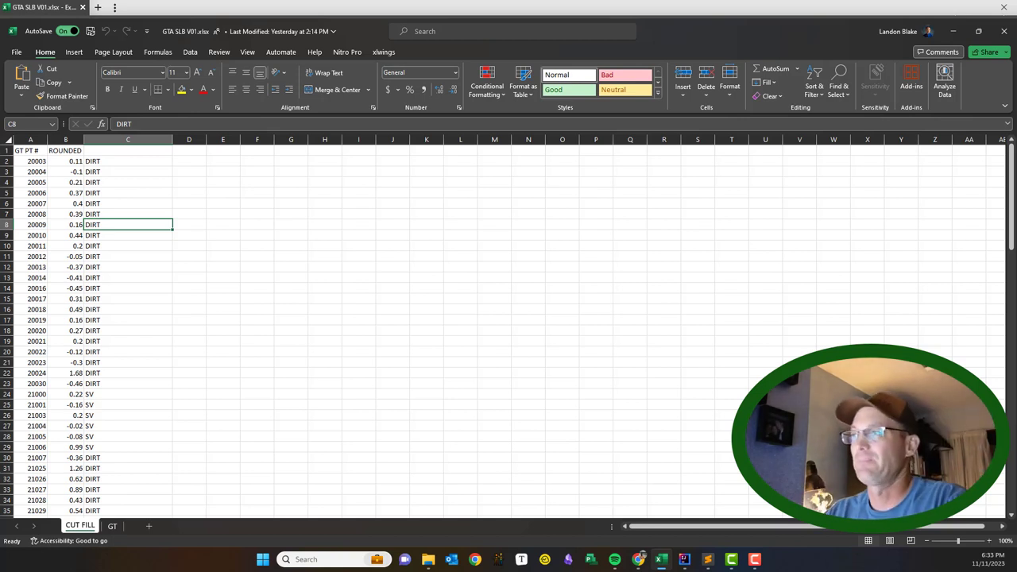
# Look over the DIRT and other class entries in column C of the CUT FILL sheet.
pyautogui.click(248, 417)
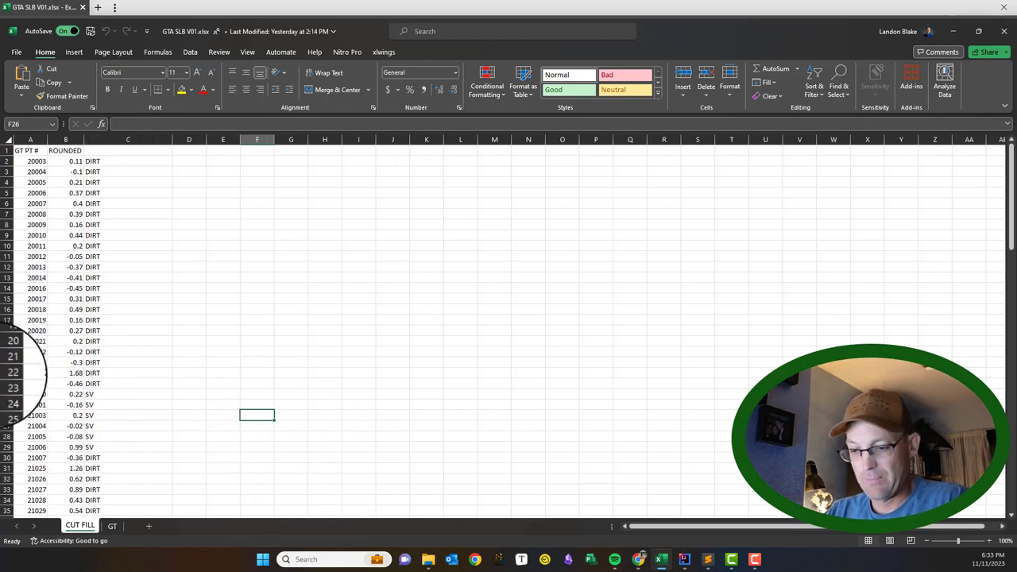
pyautogui.click(156, 370)
pyautogui.scroll(-8, 207, 417)
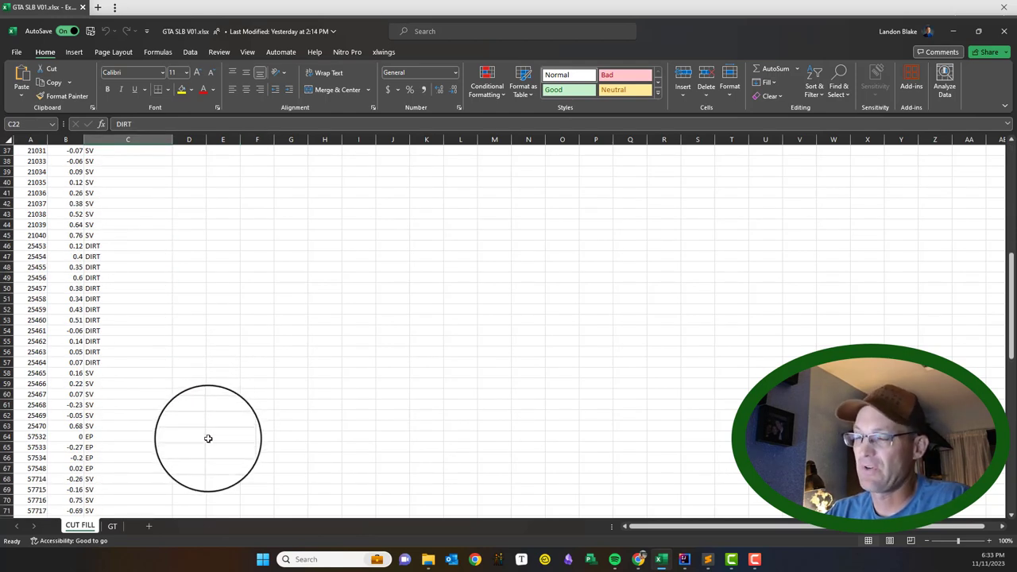
pyautogui.scroll(2, 219, 441)
pyautogui.scroll(6, 220, 442)
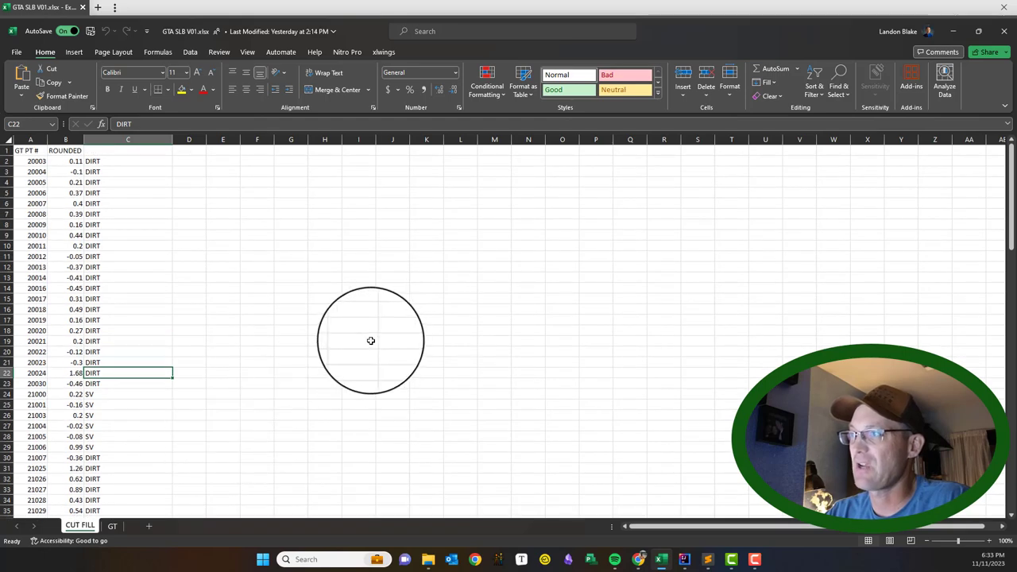
pyautogui.click(367, 341)
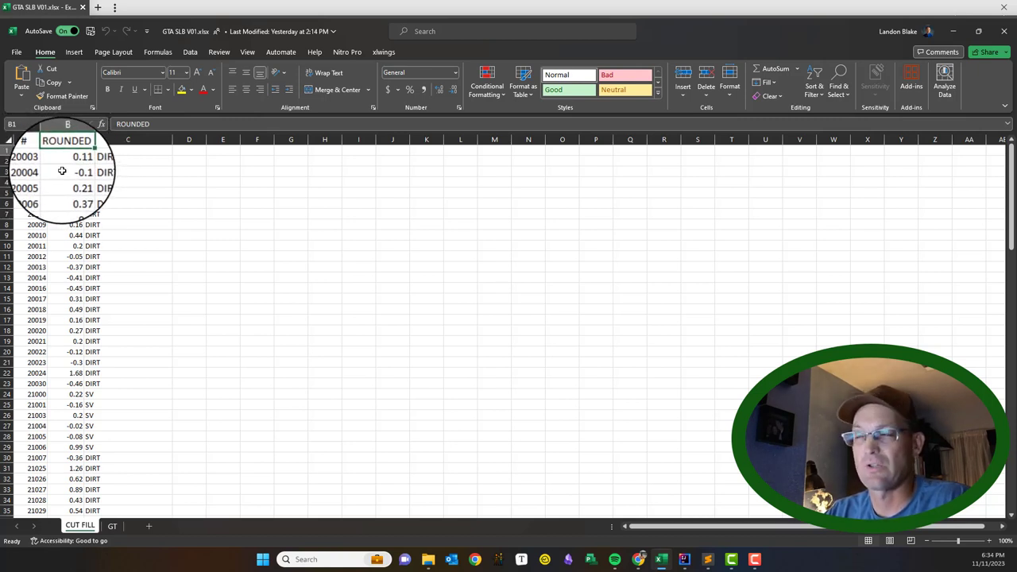
pyautogui.click(136, 162)
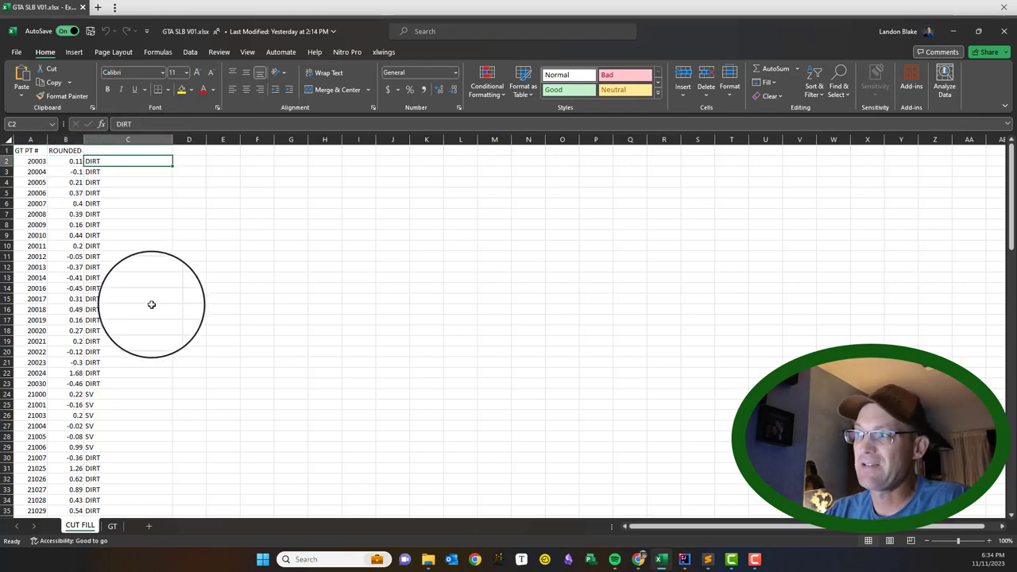
pyautogui.scroll(-3, 165, 337)
pyautogui.scroll(-20, 165, 337)
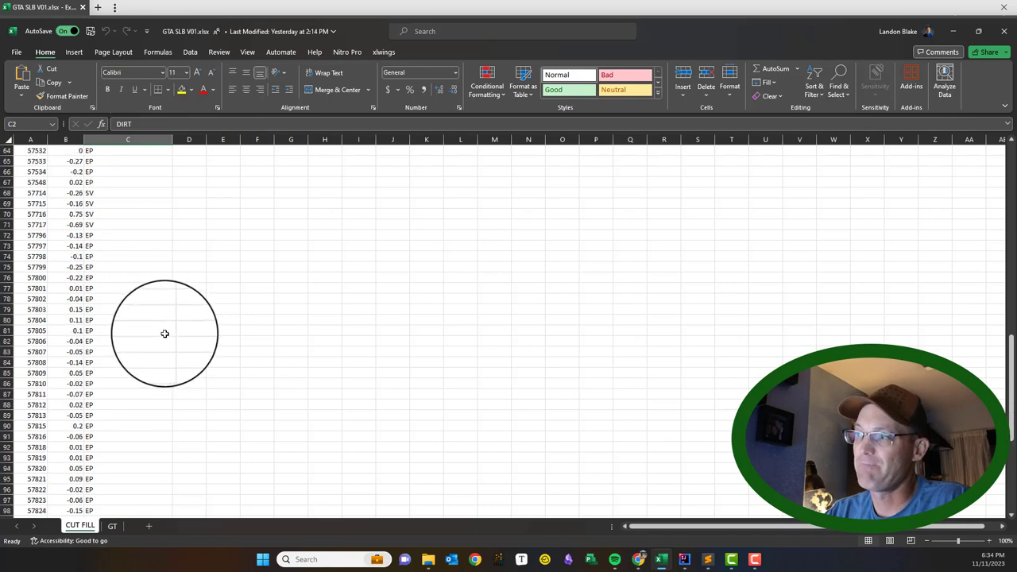
pyautogui.scroll(17, 162, 335)
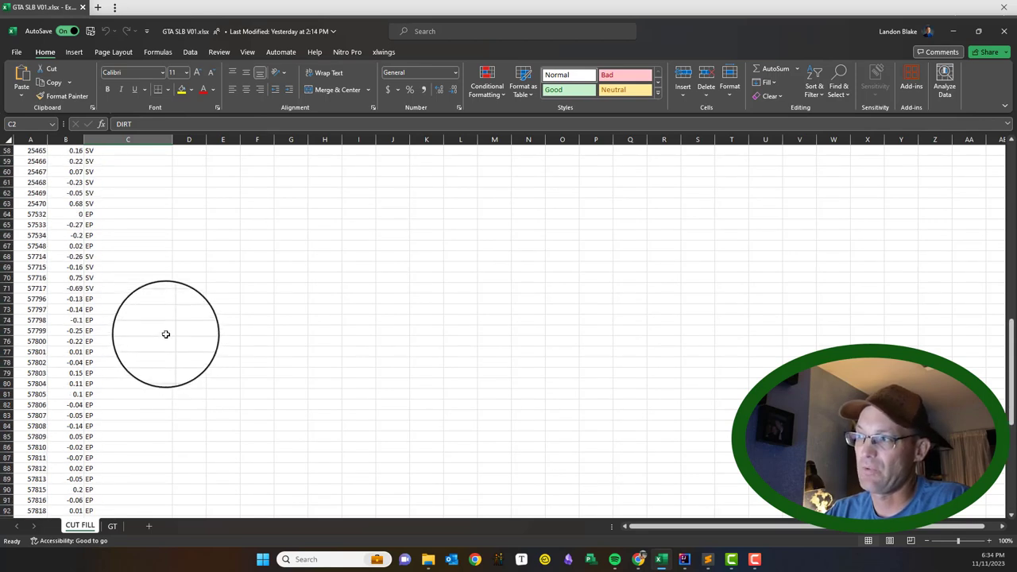
pyautogui.scroll(13, 161, 333)
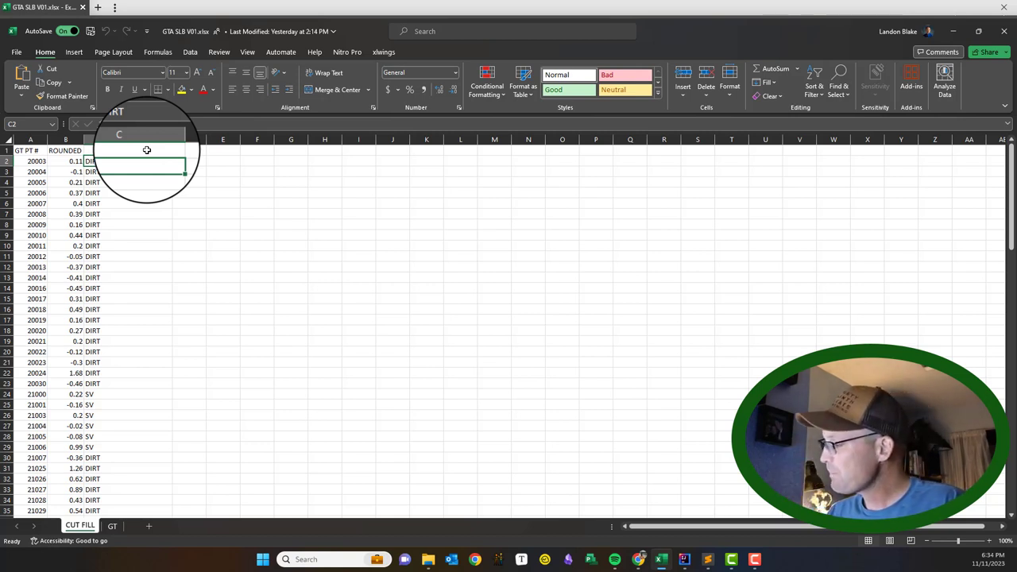
# Rename the GT sheet to SCRATCH.
pyautogui.click(112, 526)
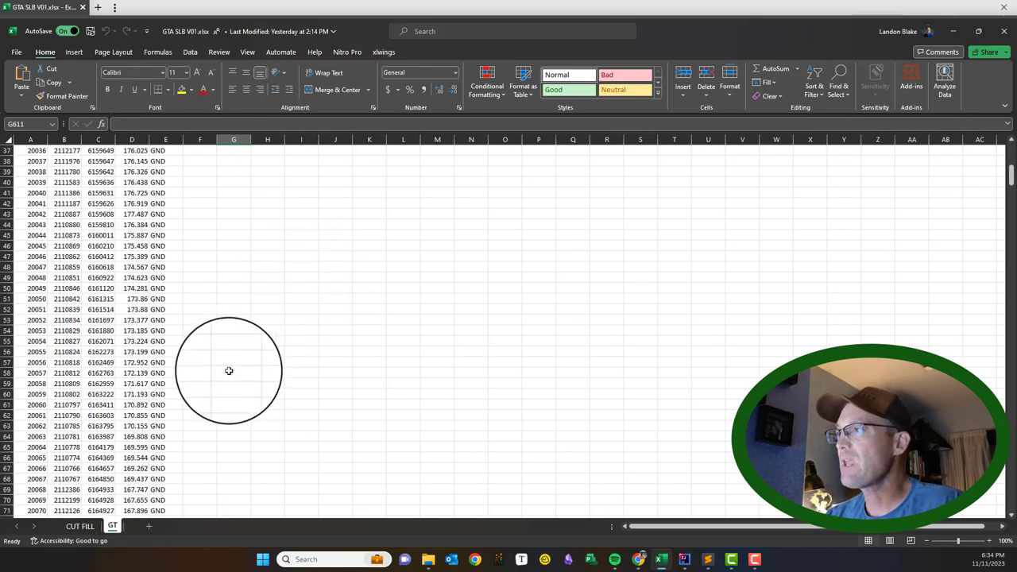
pyautogui.scroll(1, 183, 429)
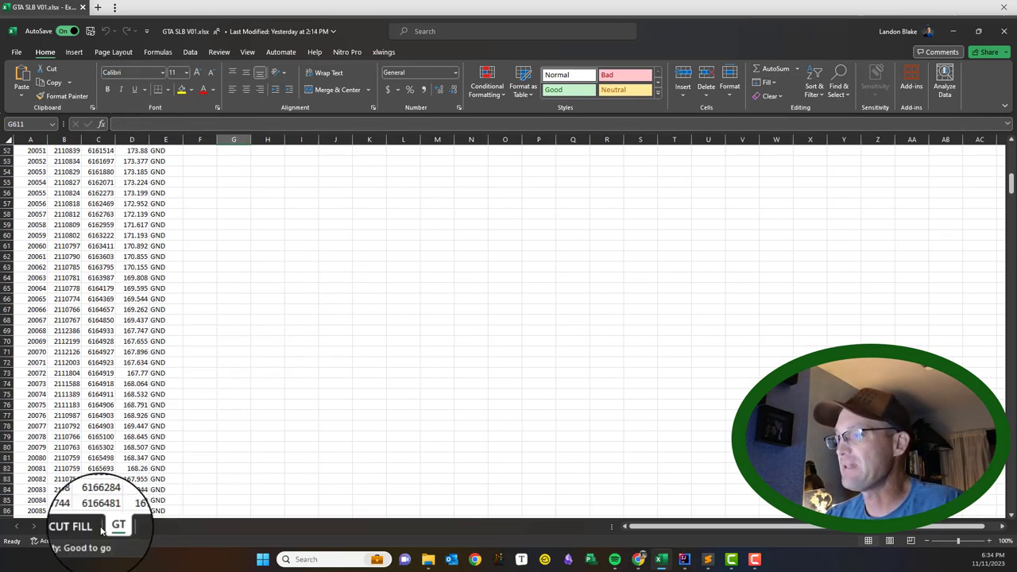
pyautogui.rightClick(119, 528)
pyautogui.click(142, 381)
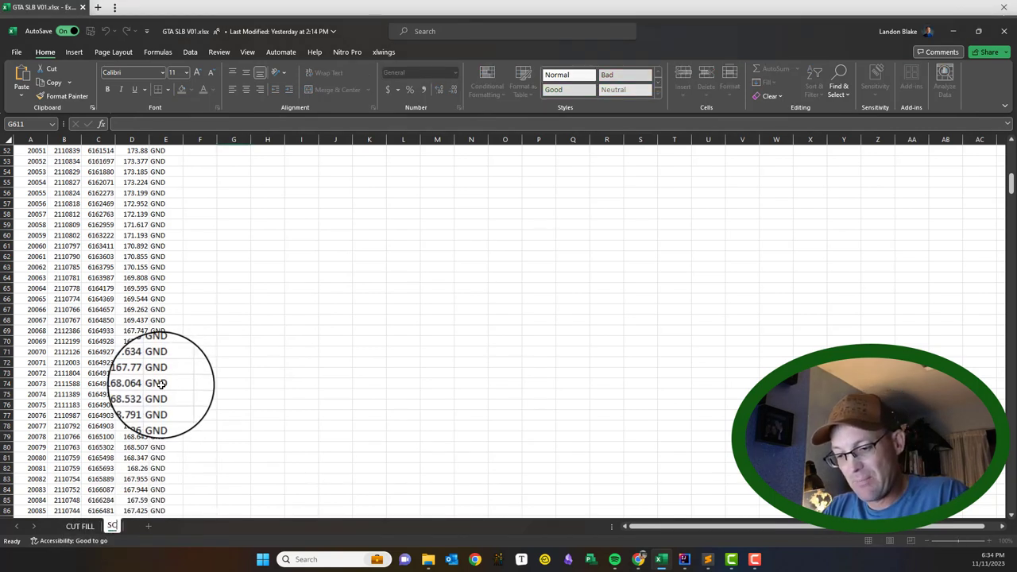
pyautogui.press('Return')
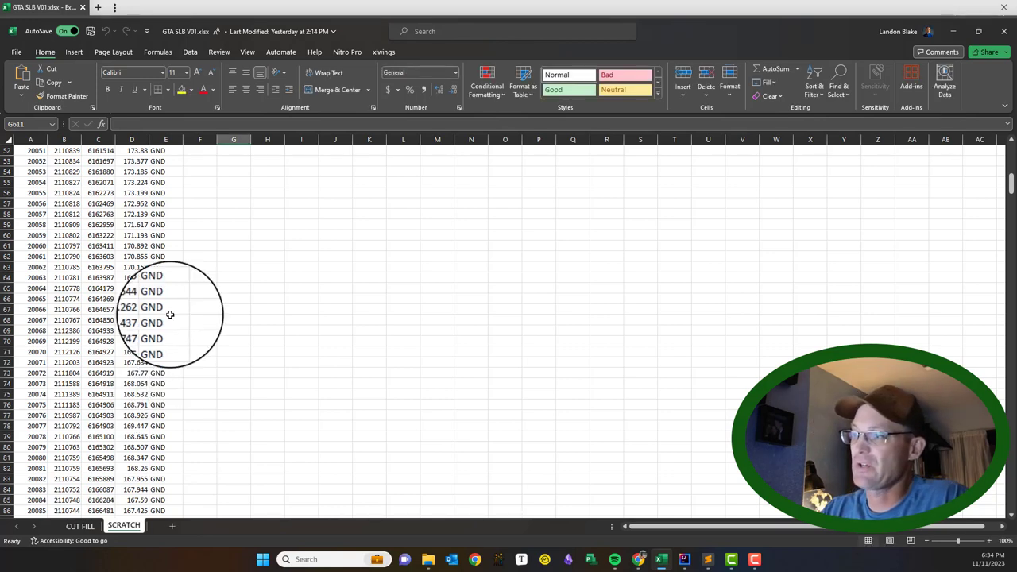
# Back on CUT FILL, select the data in columns A to C.
pyautogui.click(90, 527)
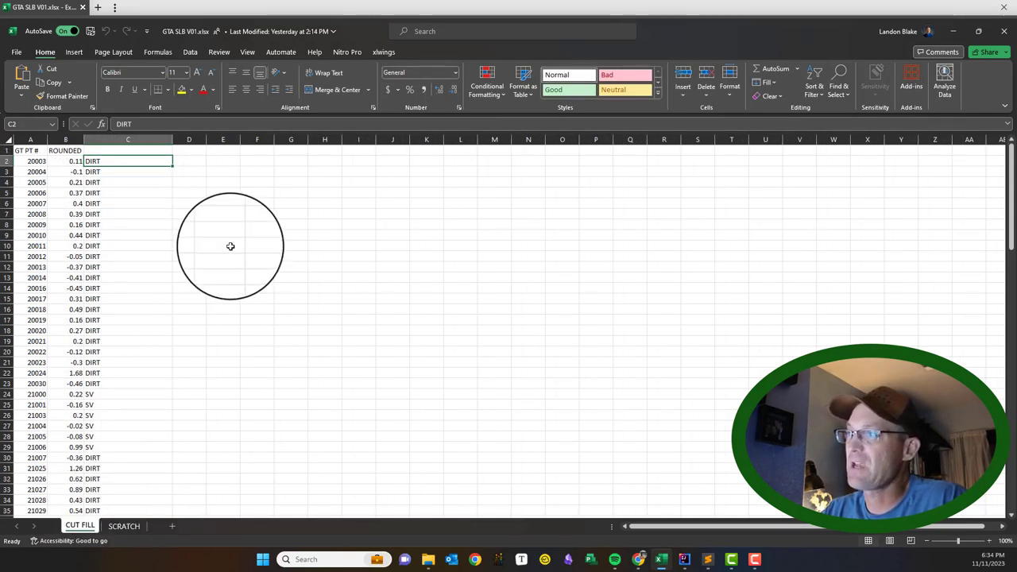
pyautogui.click(190, 219)
pyautogui.moveTo(36, 151); pyautogui.dragTo(136, 500)
# Clear all the old survey data from the SCRATCH sheet.
pyautogui.hotkey('ctrl', 'c')
pyautogui.rightClick(85, 529)
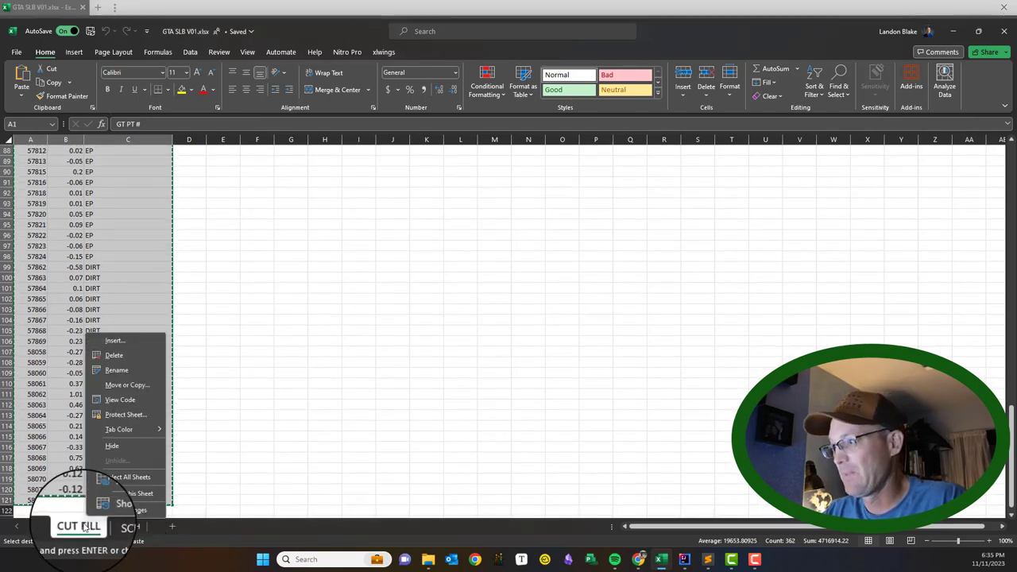
pyautogui.click(127, 527)
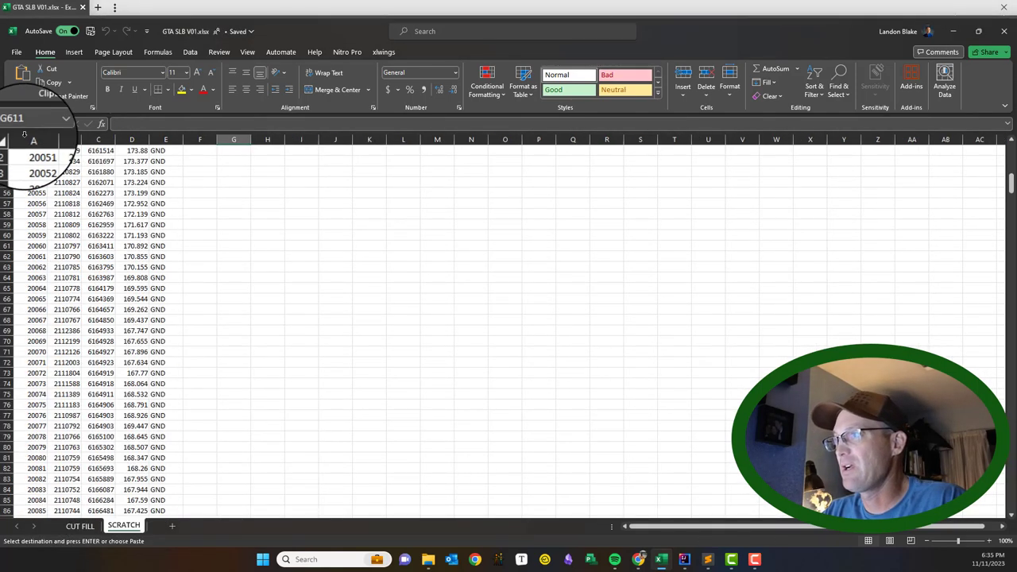
pyautogui.click(10, 141)
pyautogui.press('Delete')
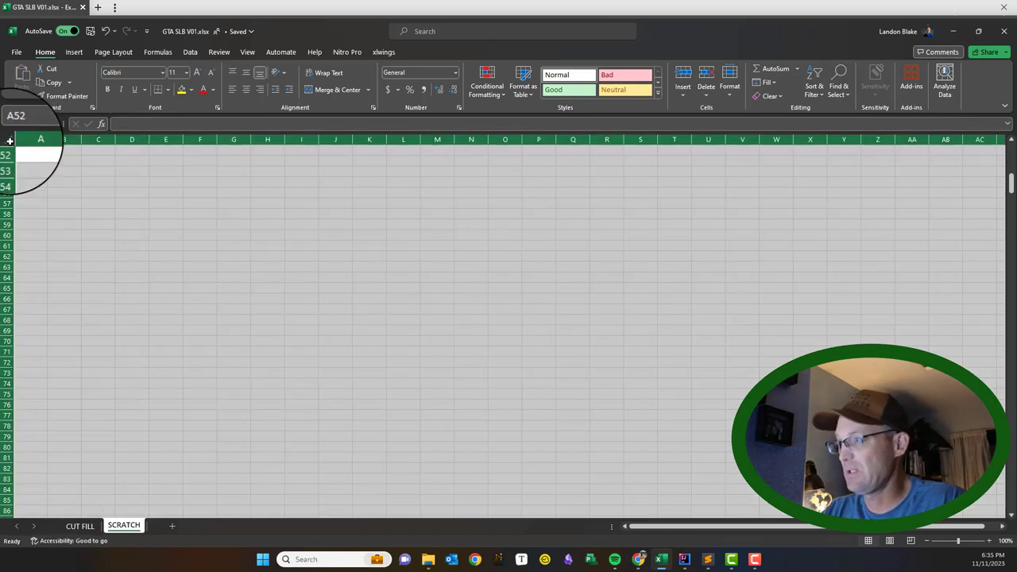
pyautogui.click(27, 154)
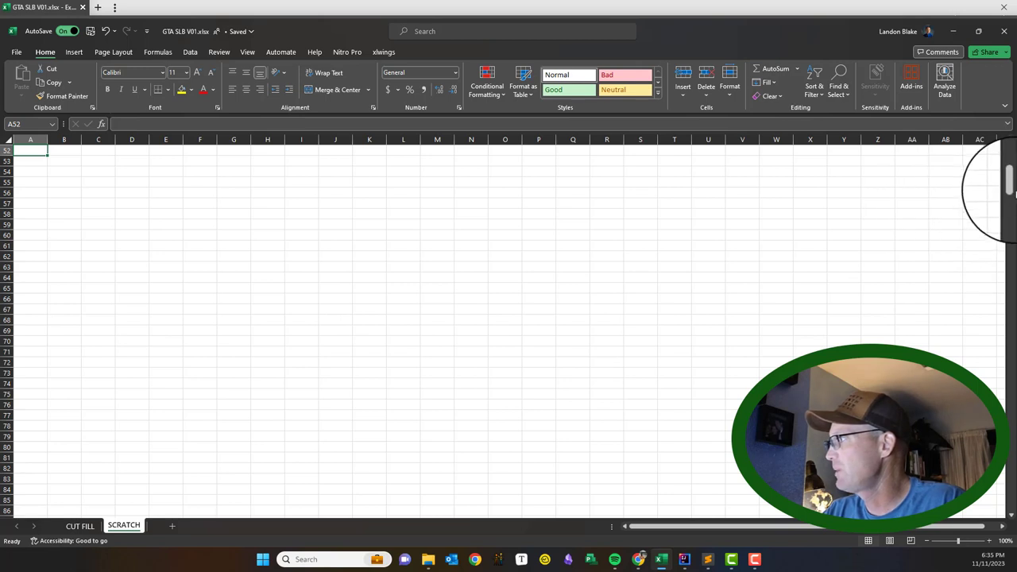
pyautogui.moveTo(1011, 185); pyautogui.dragTo(1012, 141)
pyautogui.click(39, 151)
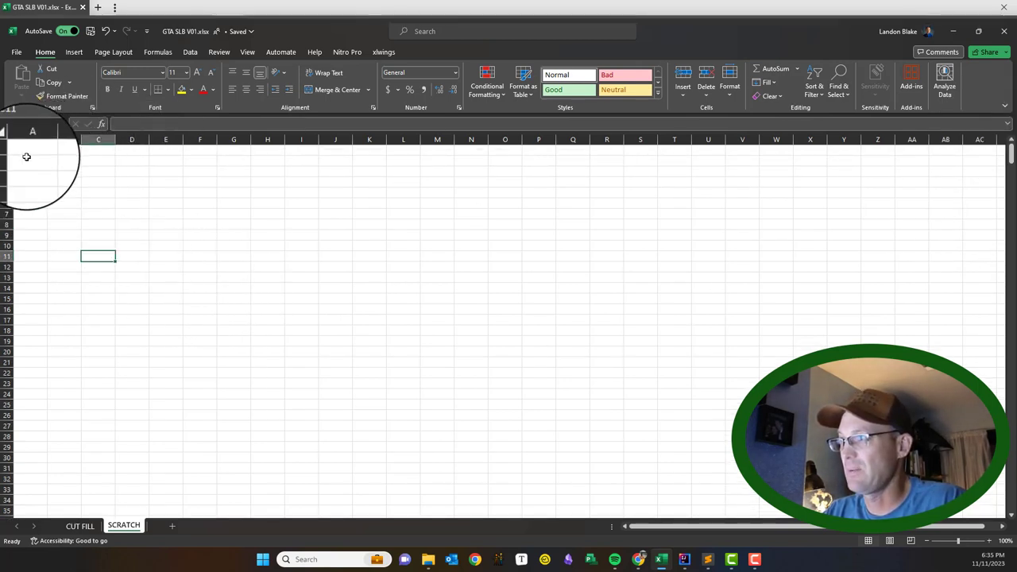
# Copy the entire CUT FILL sheet and paste it into SCRATCH at A1.
pyautogui.click(80, 526)
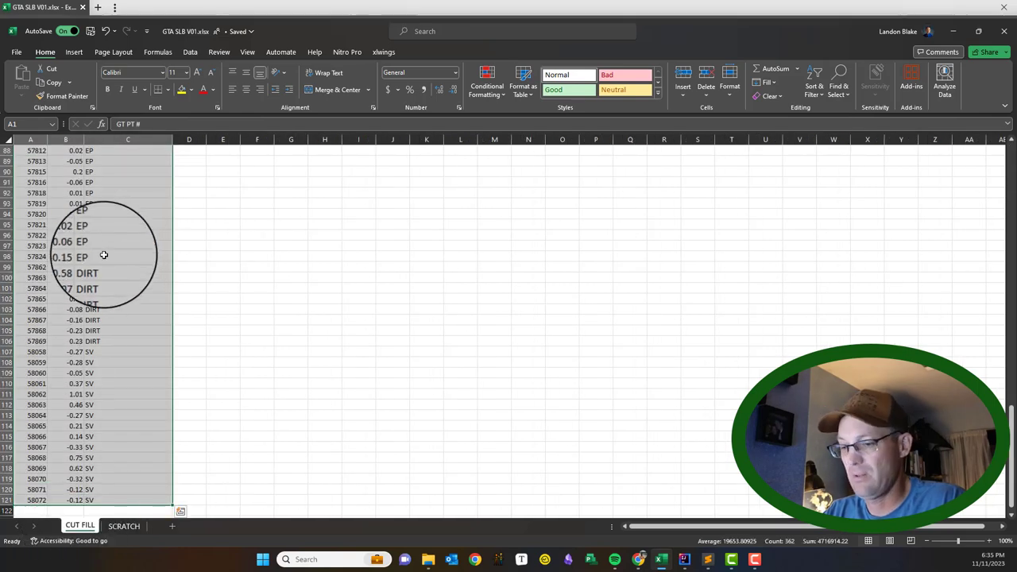
pyautogui.click(324, 303)
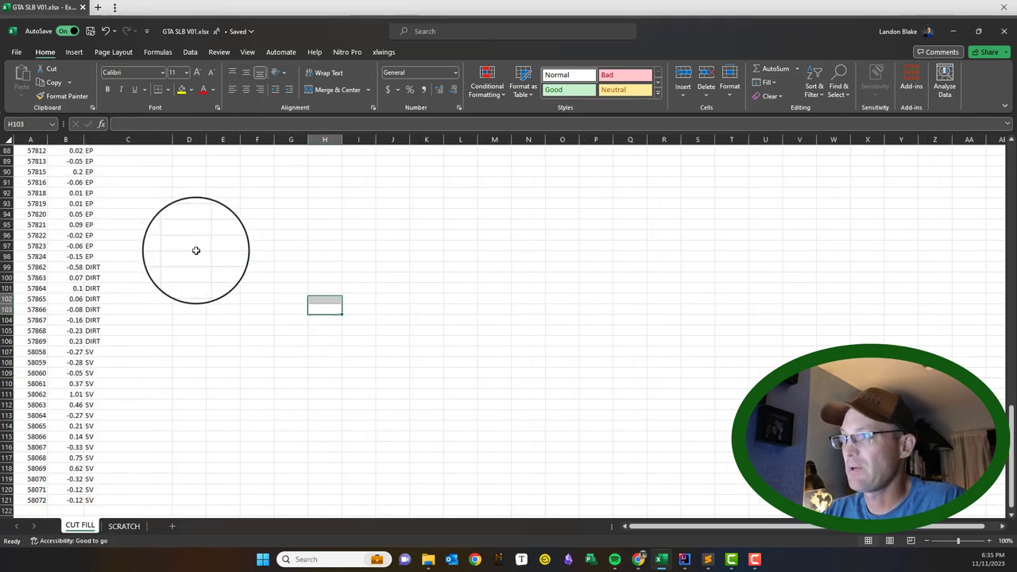
pyautogui.click(7, 140)
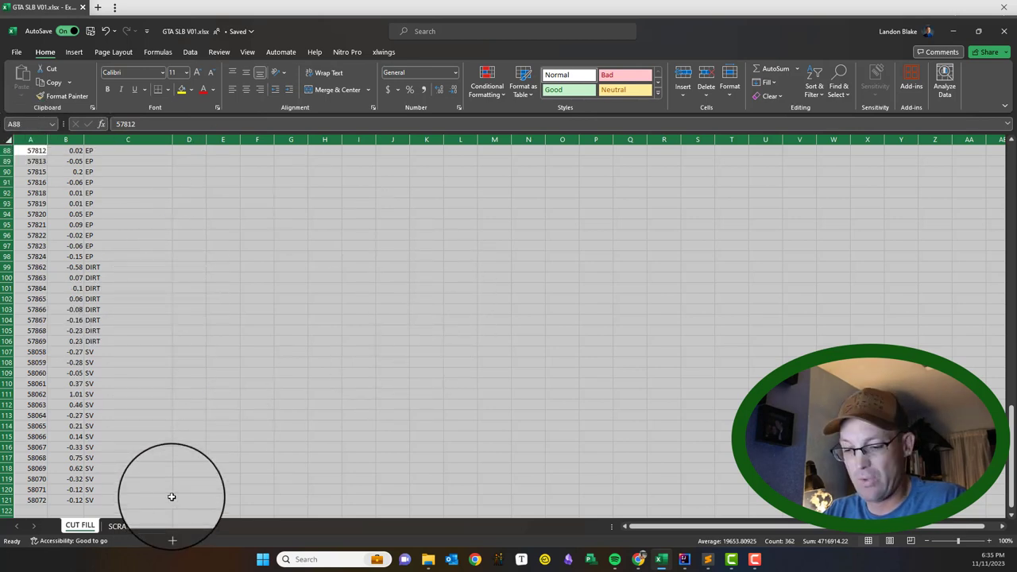
pyautogui.hotkey('ctrl', 'c')
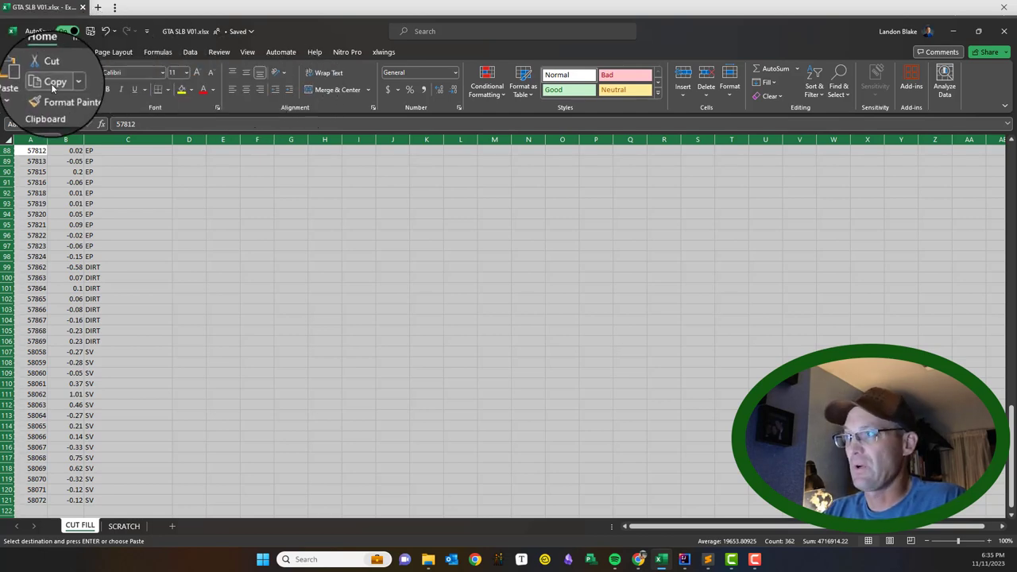
pyautogui.click(131, 526)
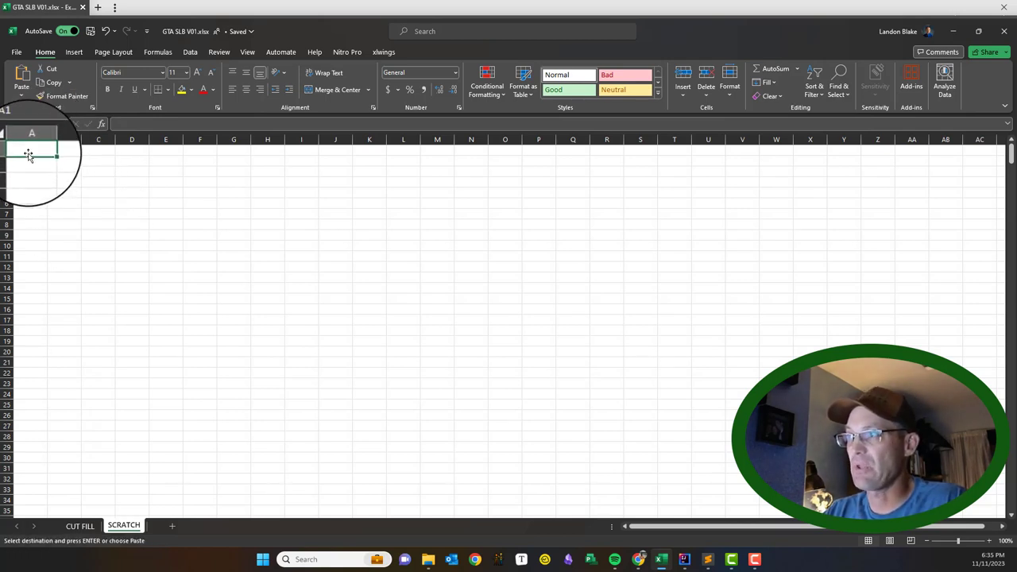
pyautogui.click(71, 83)
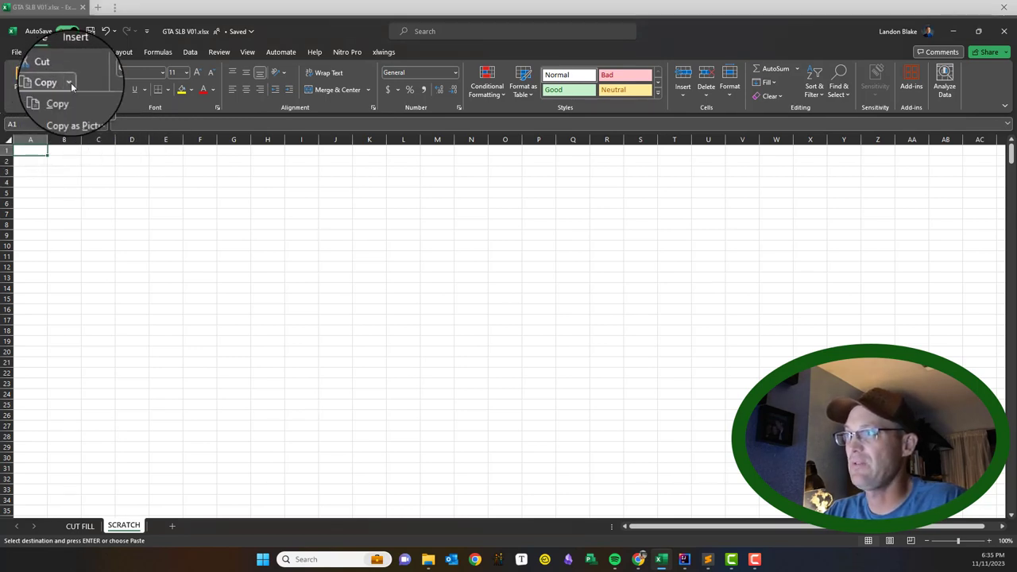
pyautogui.click(46, 87)
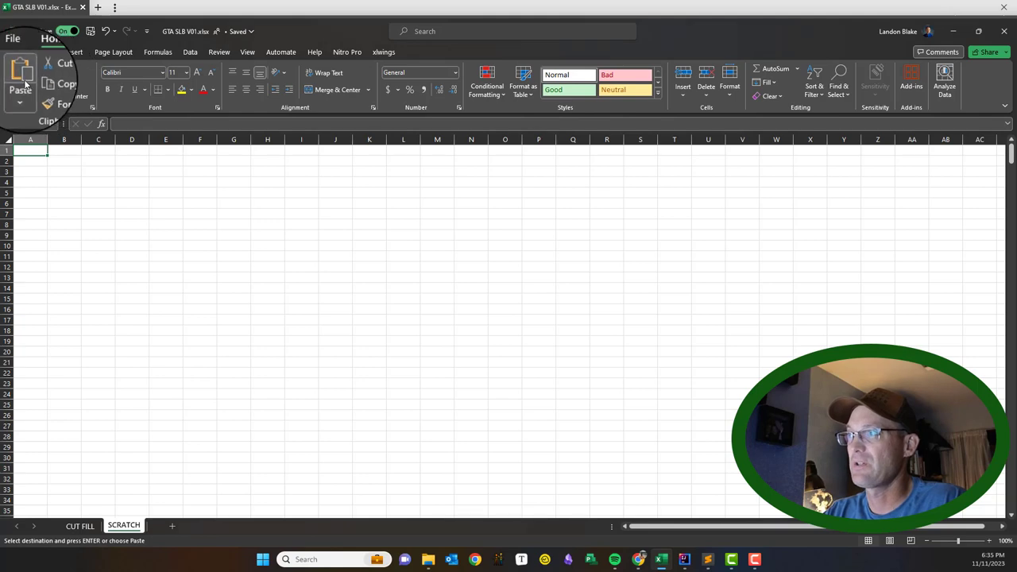
pyautogui.click(21, 80)
pyautogui.click(222, 298)
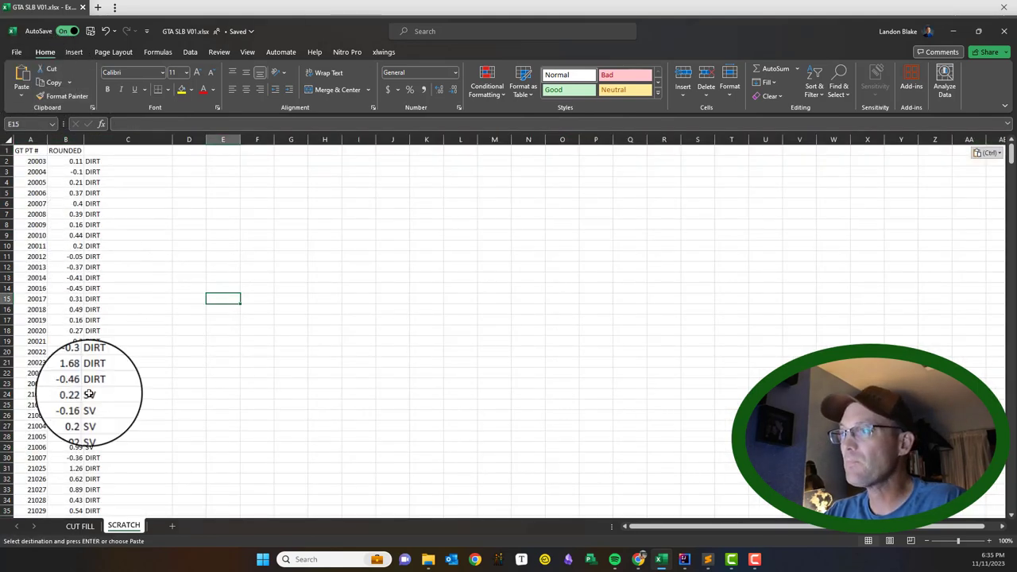
# Rename the CUT FILL data sheet to Raw.
pyautogui.rightClick(91, 528)
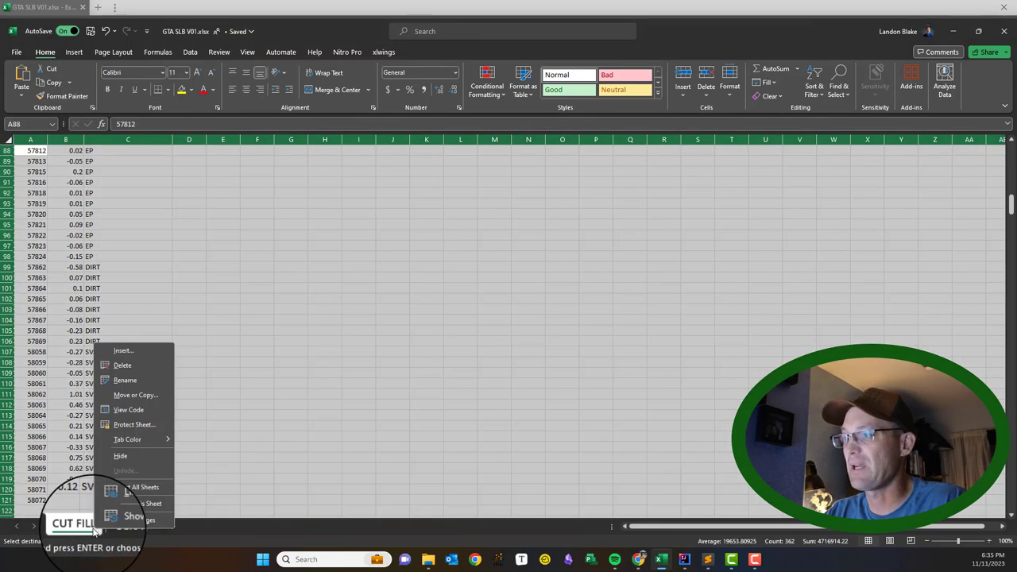
pyautogui.click(125, 381)
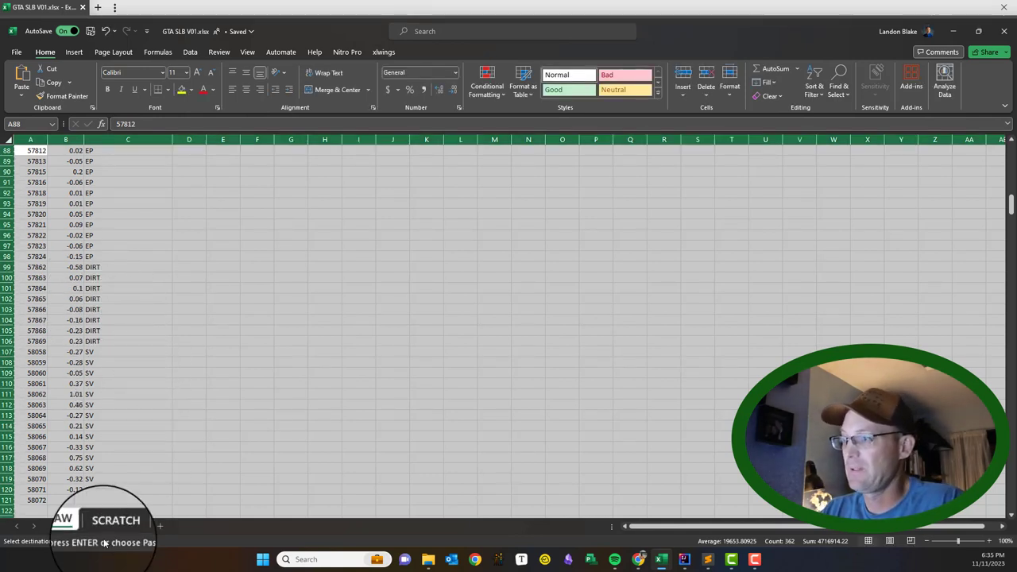
pyautogui.rightClick(75, 526)
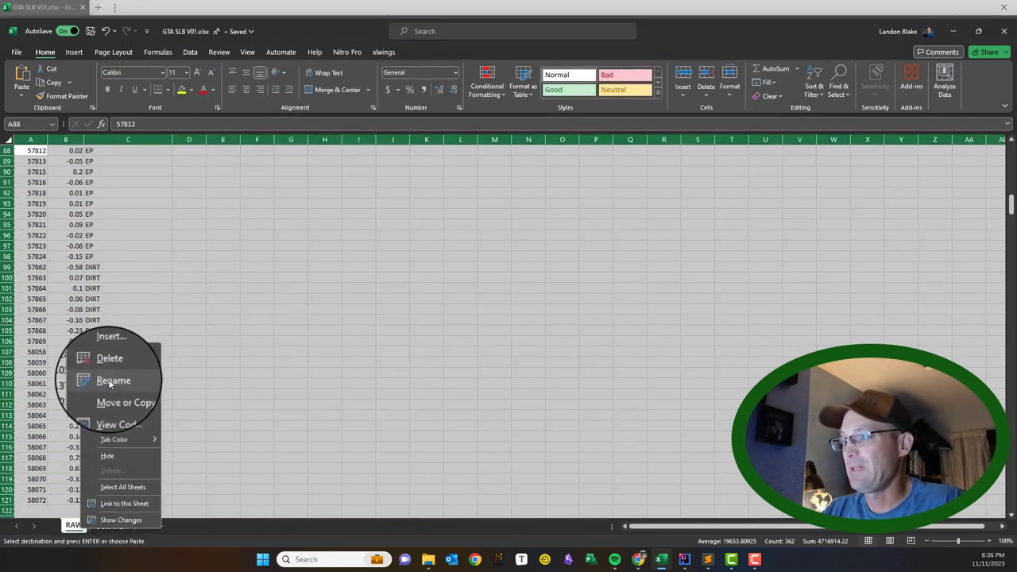
pyautogui.click(109, 381)
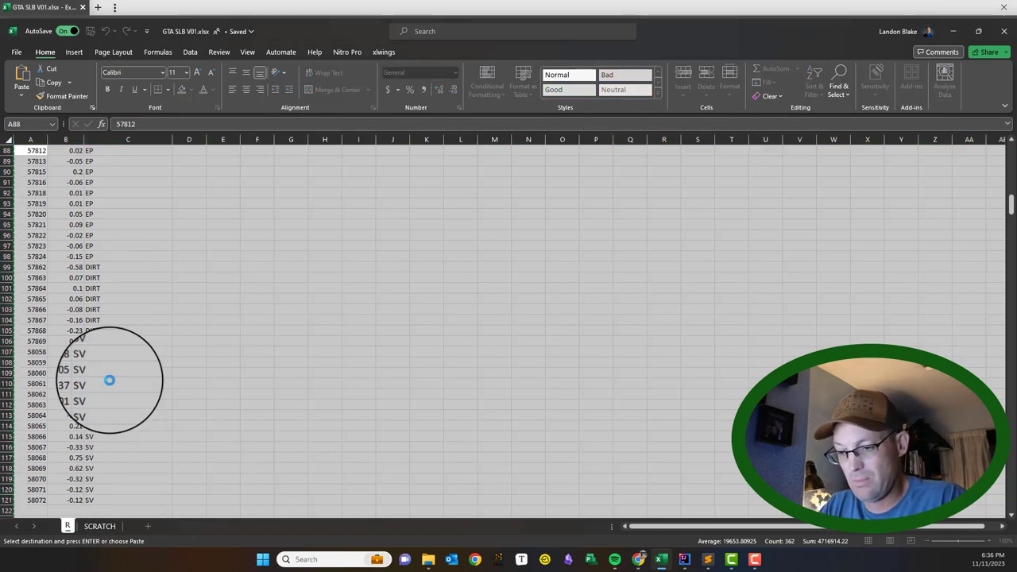
pyautogui.write('Raw')
# Rename the SCRATCH sheet to Scratch.
pyautogui.rightClick(109, 526)
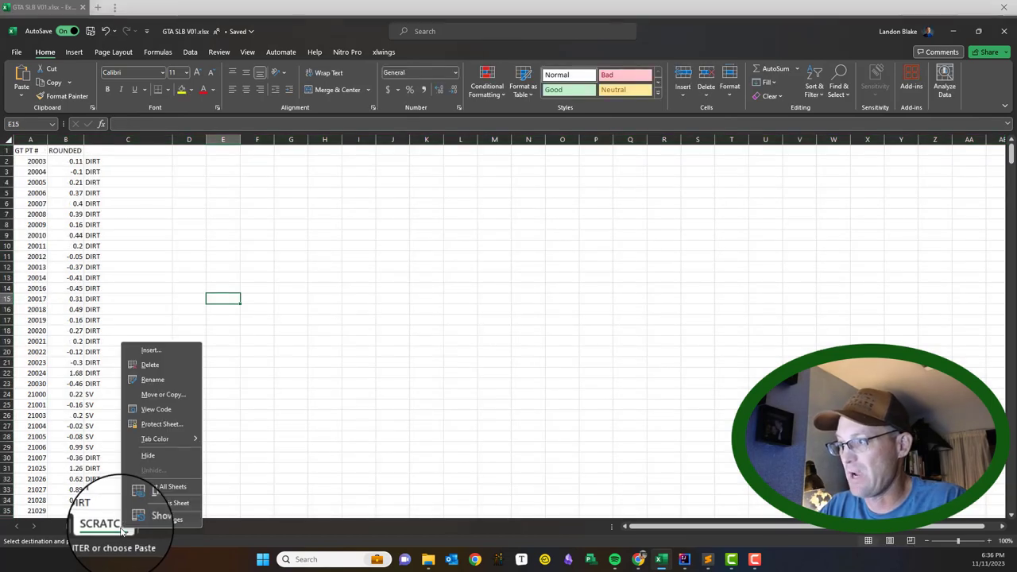
pyautogui.click(154, 385)
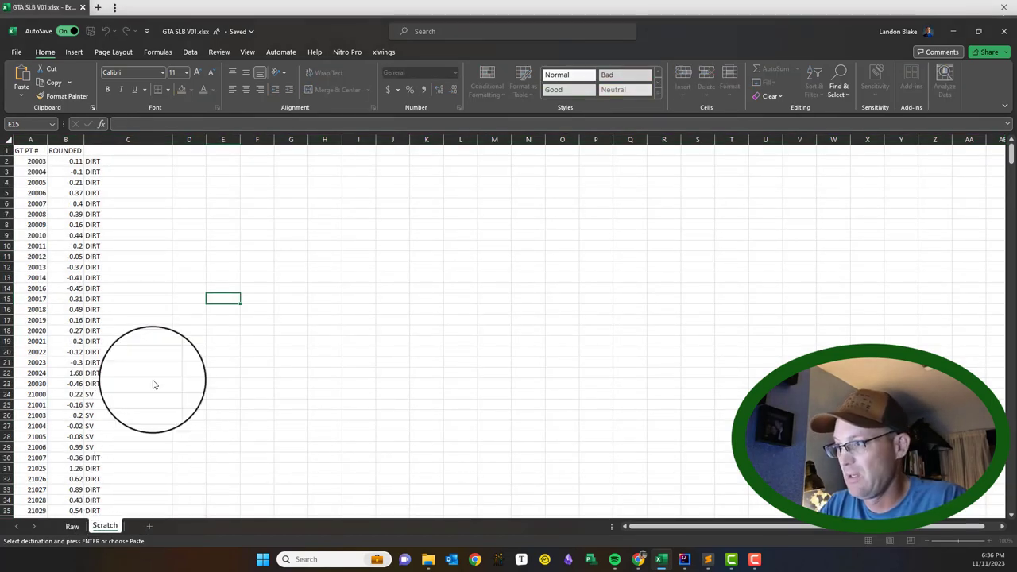
pyautogui.click(143, 373)
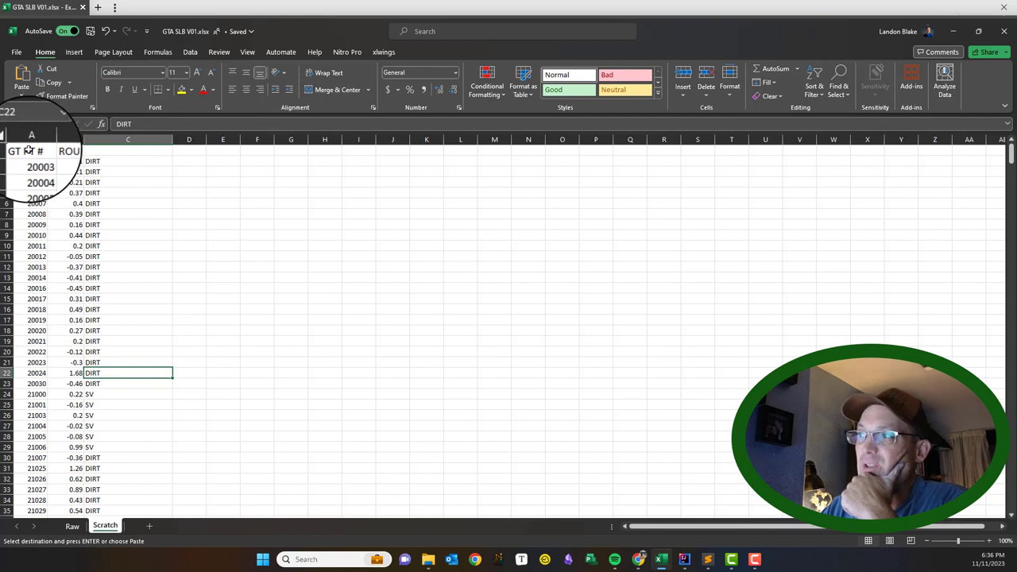
# Change A1 to 'Ground Truth Point Number' and autofit column A.
pyautogui.moveTo(27, 150); pyautogui.dragTo(127, 152)
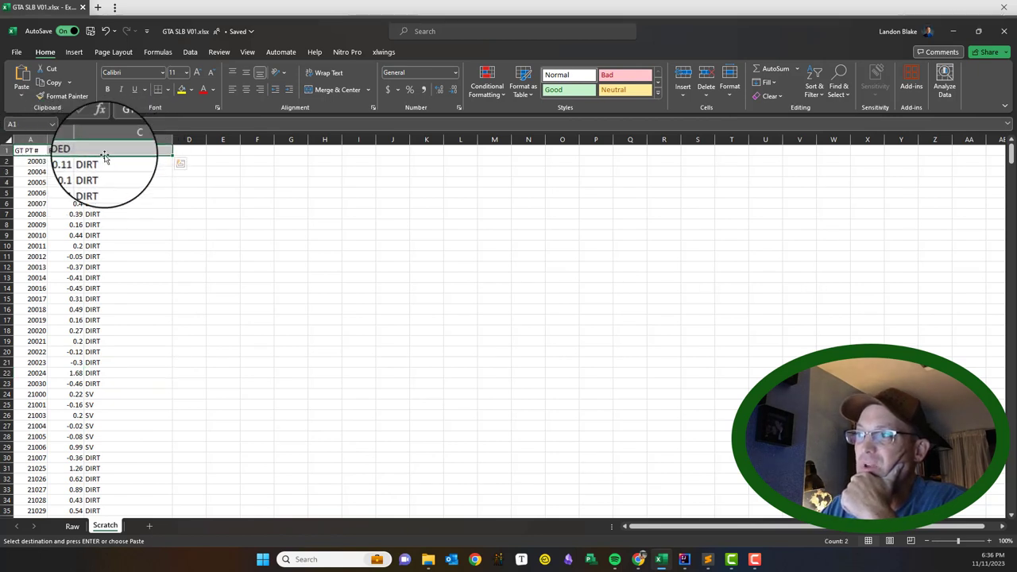
pyautogui.click(189, 298)
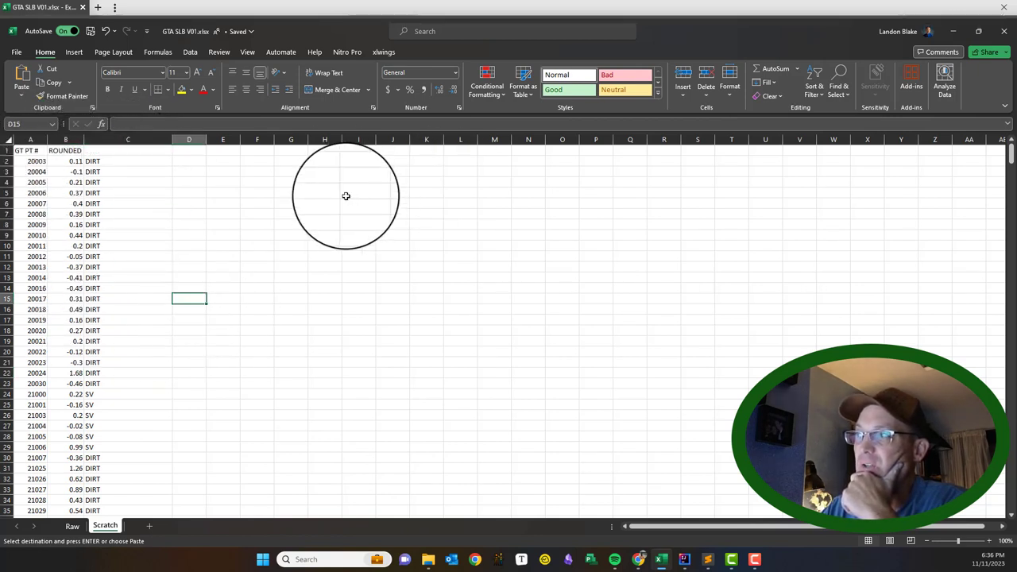
pyautogui.click(188, 53)
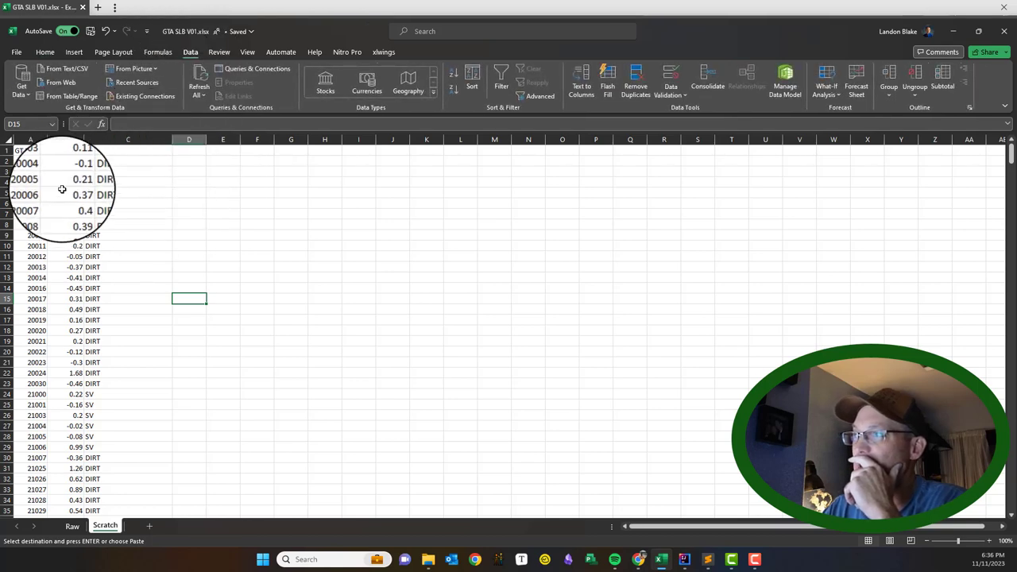
pyautogui.click(20, 159)
pyautogui.click(19, 151)
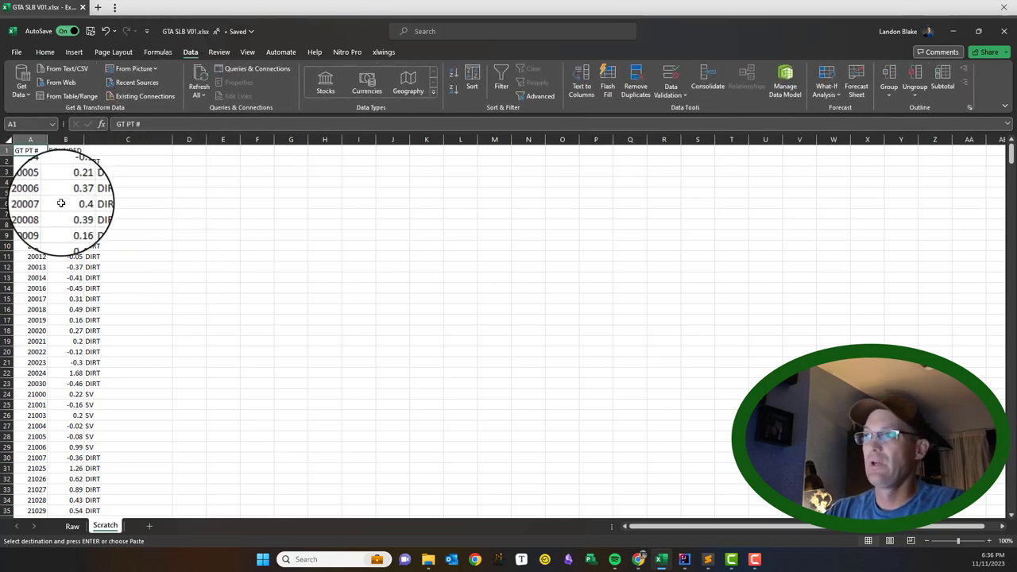
pyautogui.write('Ground Truth')
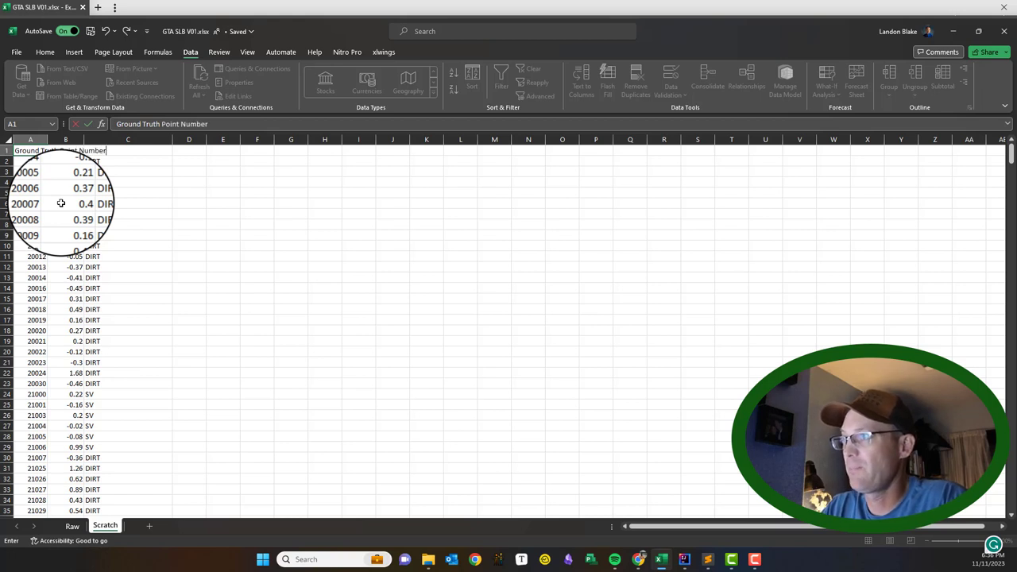
pyautogui.click(220, 267)
pyautogui.doubleClick(47, 140)
# Set B1 to 'Elevation Difference', widen column B, and set C1 to 'Description'.
pyautogui.click(135, 151)
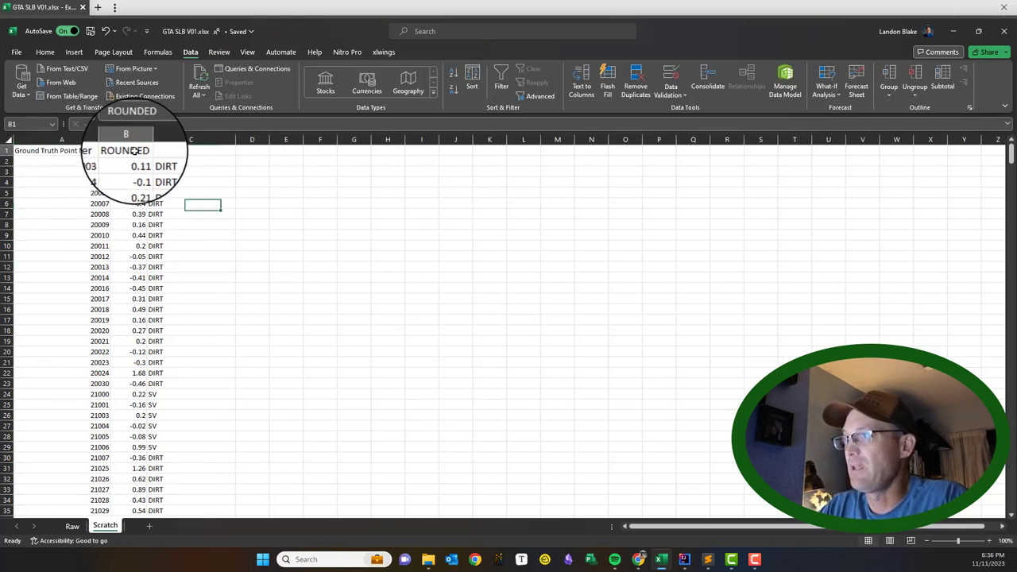
pyautogui.write('Elevation Difference')
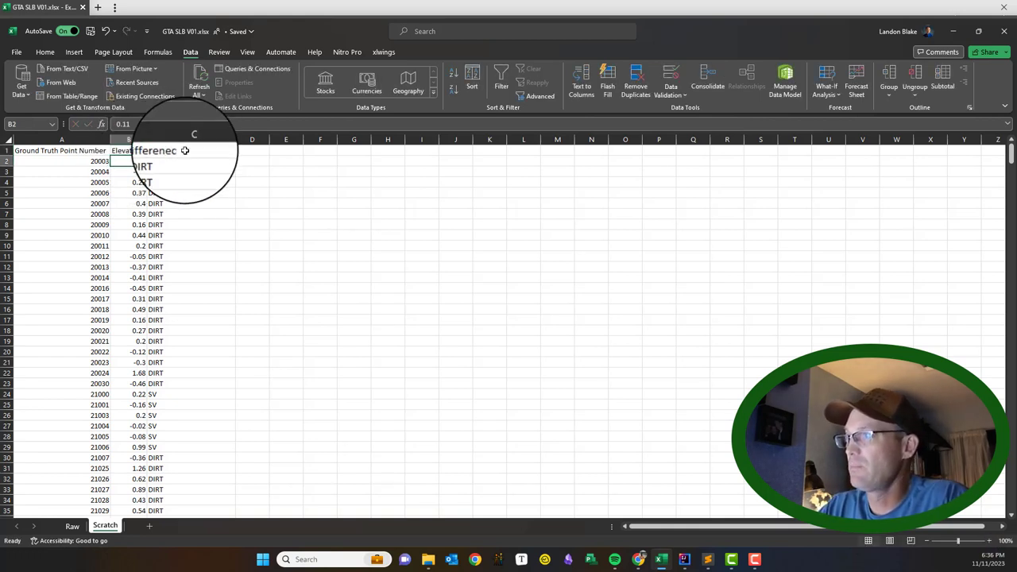
pyautogui.click(155, 135)
pyautogui.moveTo(146, 140); pyautogui.dragTo(182, 139)
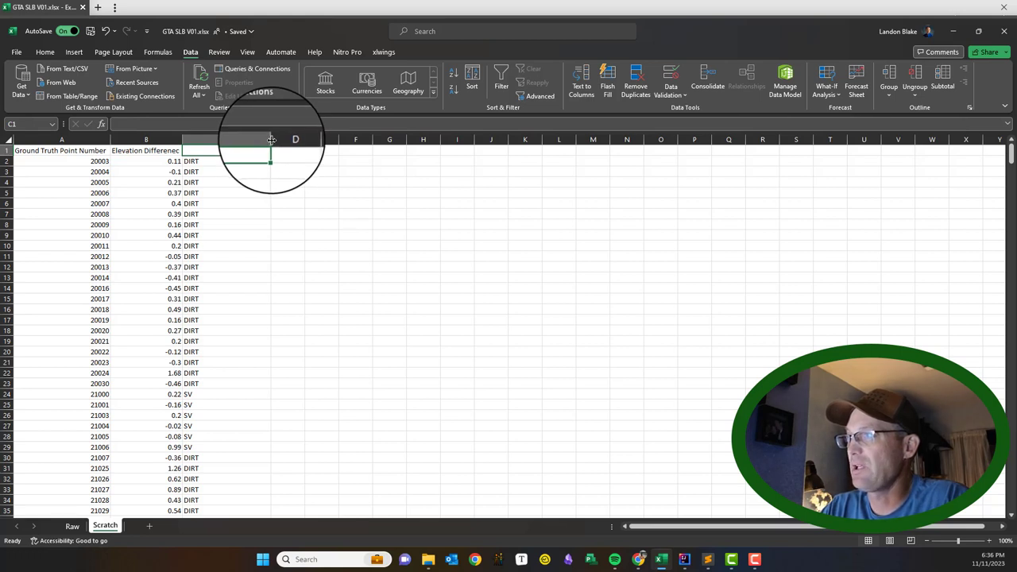
pyautogui.doubleClick(177, 150)
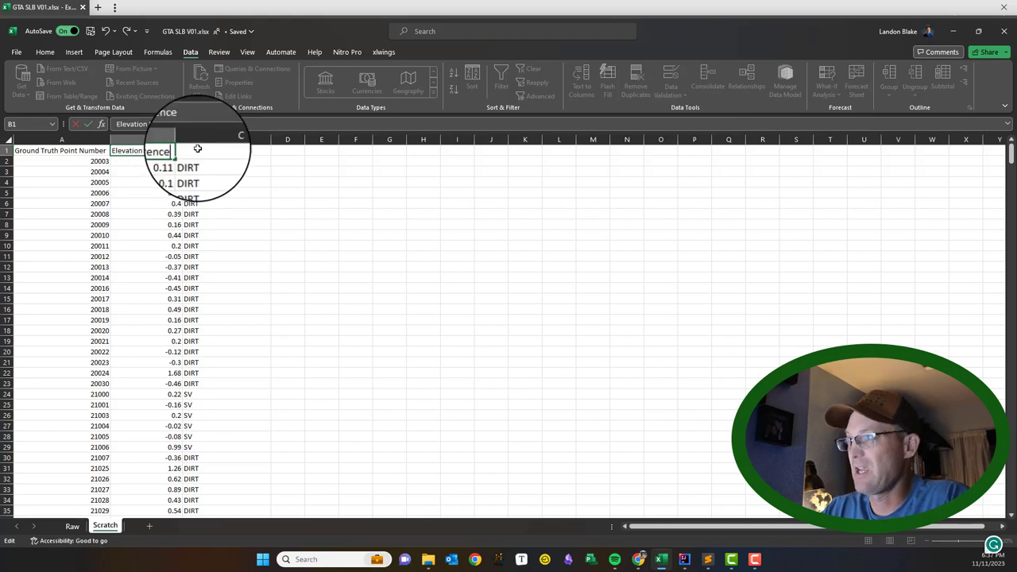
pyautogui.click(234, 289)
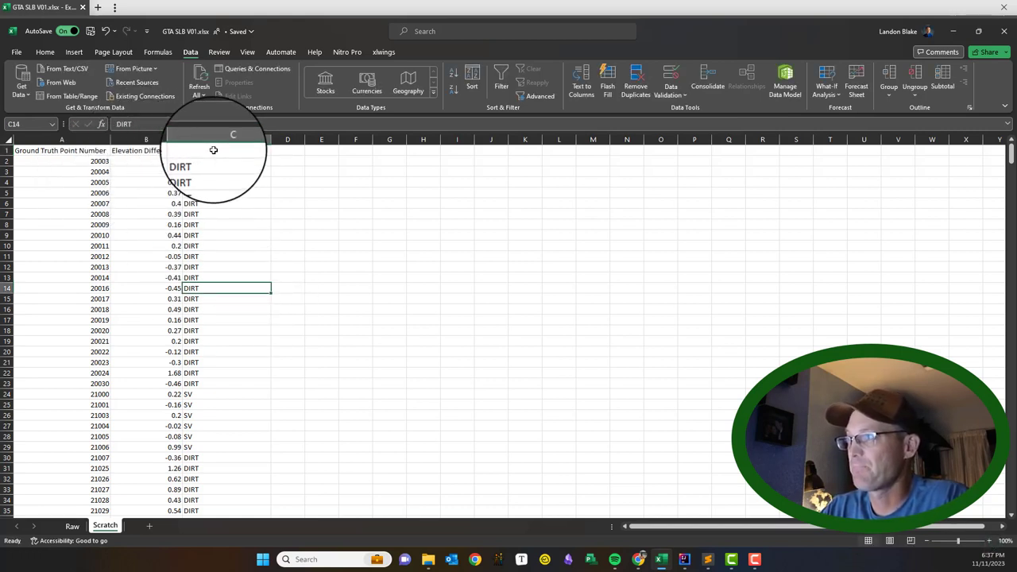
pyautogui.write('Description')
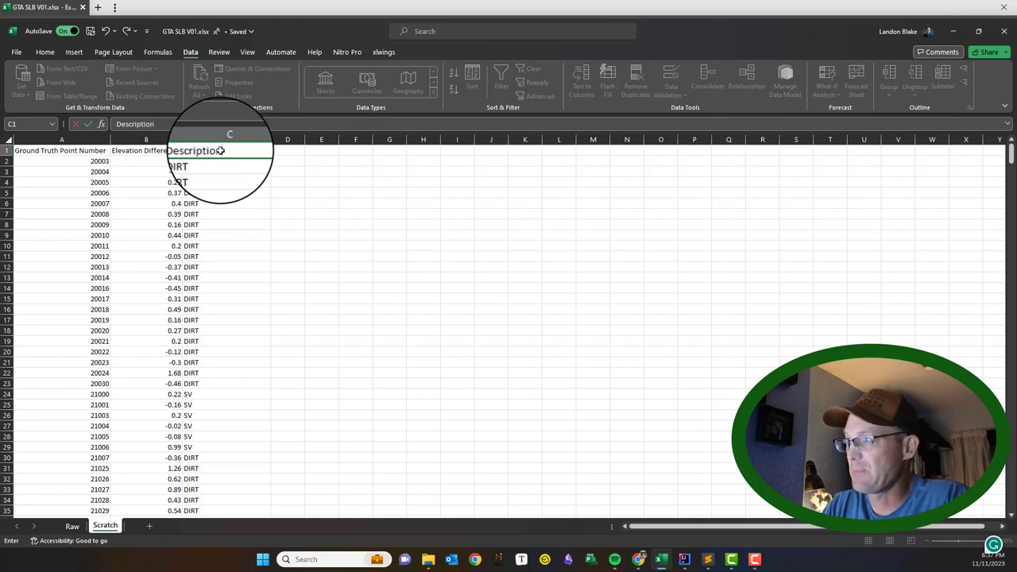
pyautogui.press('Return')
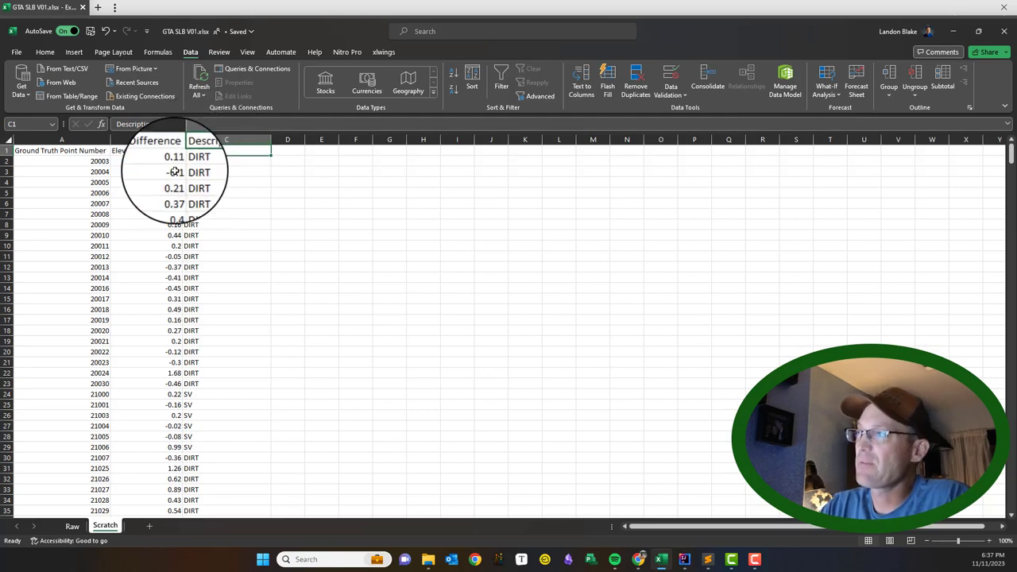
# Make the header row A1:C1 bold.
pyautogui.moveTo(84, 150); pyautogui.dragTo(223, 148)
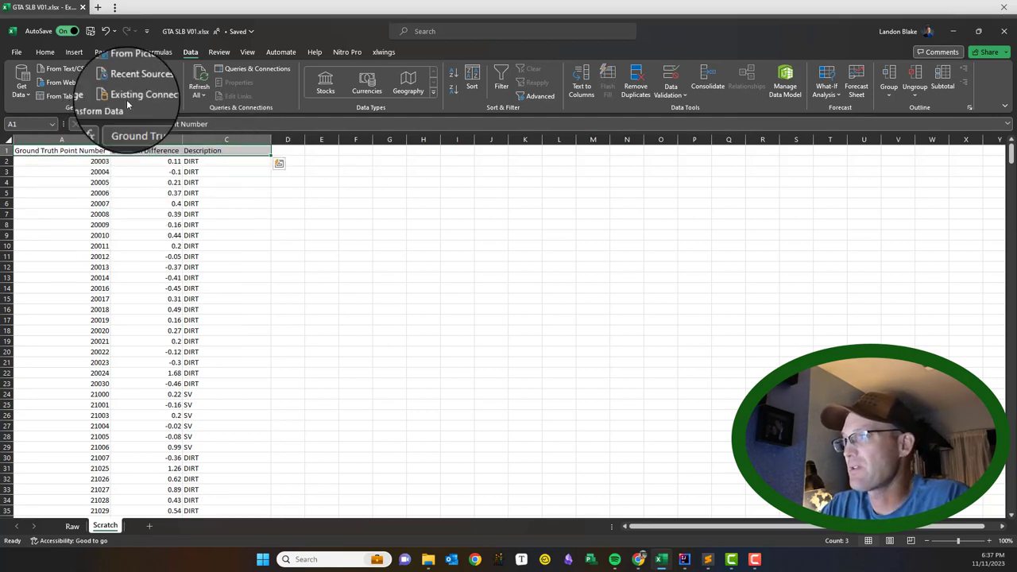
pyautogui.click(49, 53)
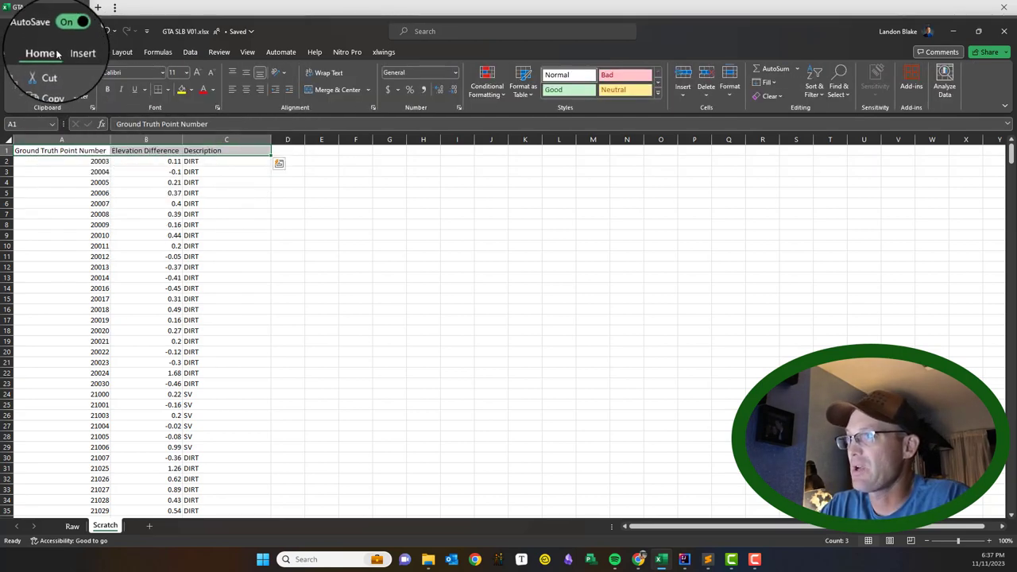
pyautogui.click(107, 91)
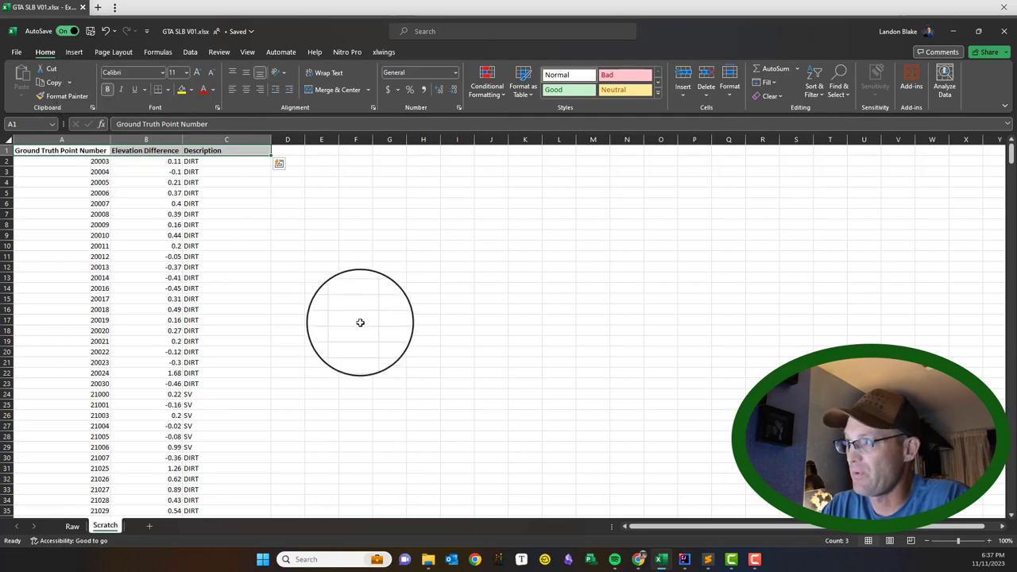
pyautogui.click(360, 322)
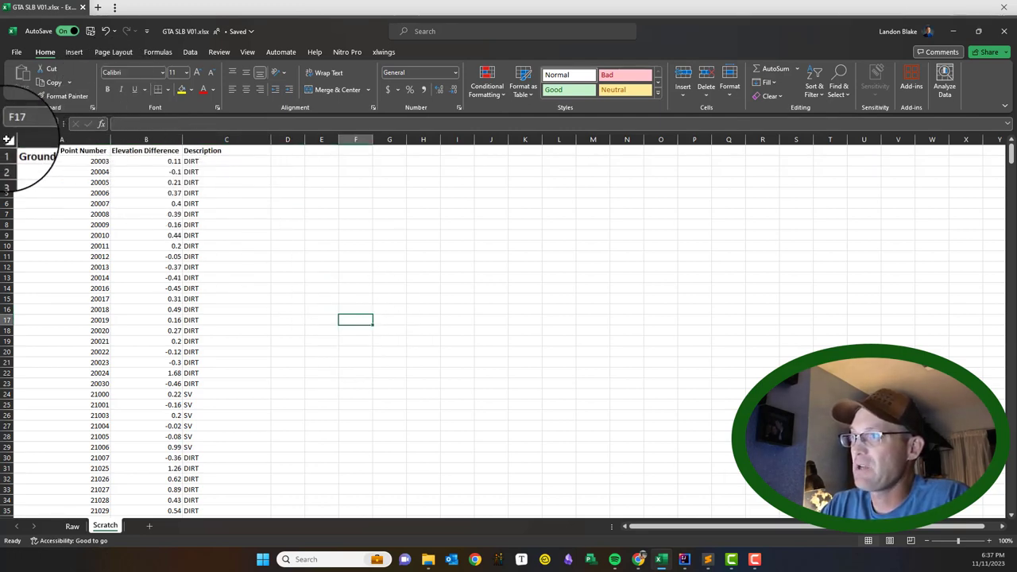
# Set the whole sheet in the Dosis font and refit column A.
pyautogui.click(8, 139)
pyautogui.doubleClick(111, 139)
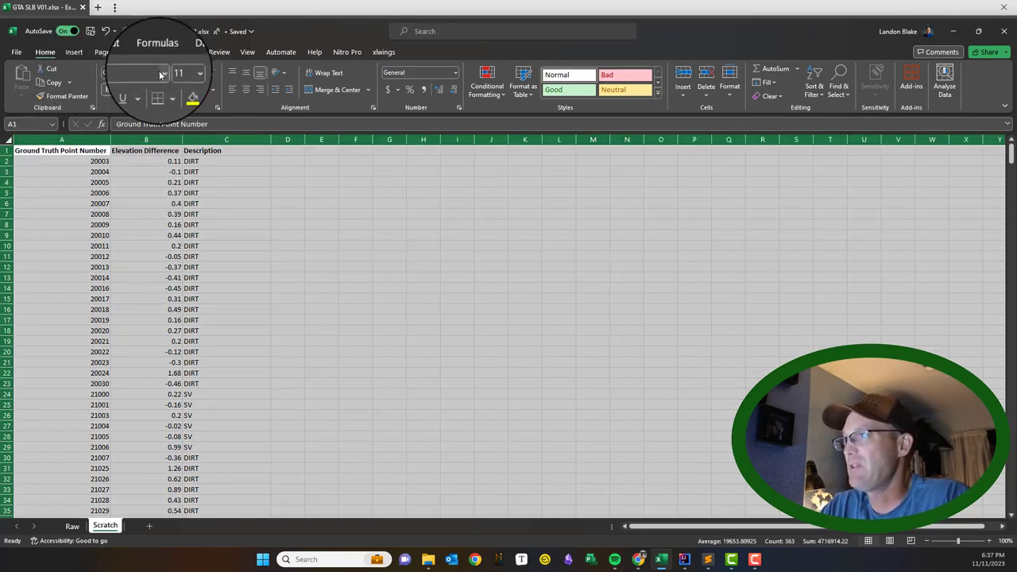
pyautogui.click(160, 72)
pyautogui.write('d')
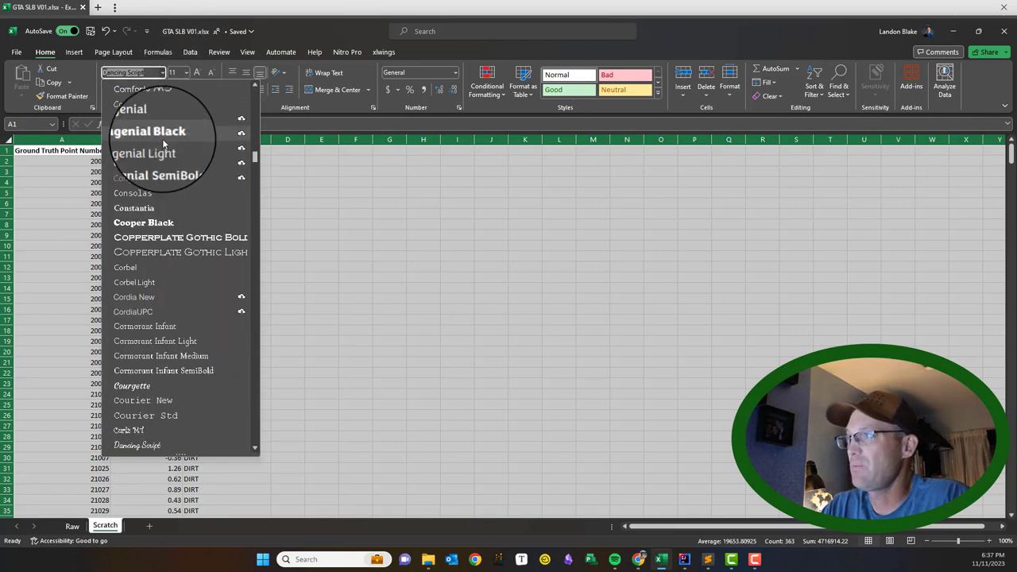
pyautogui.write('osis')
pyautogui.press('Return')
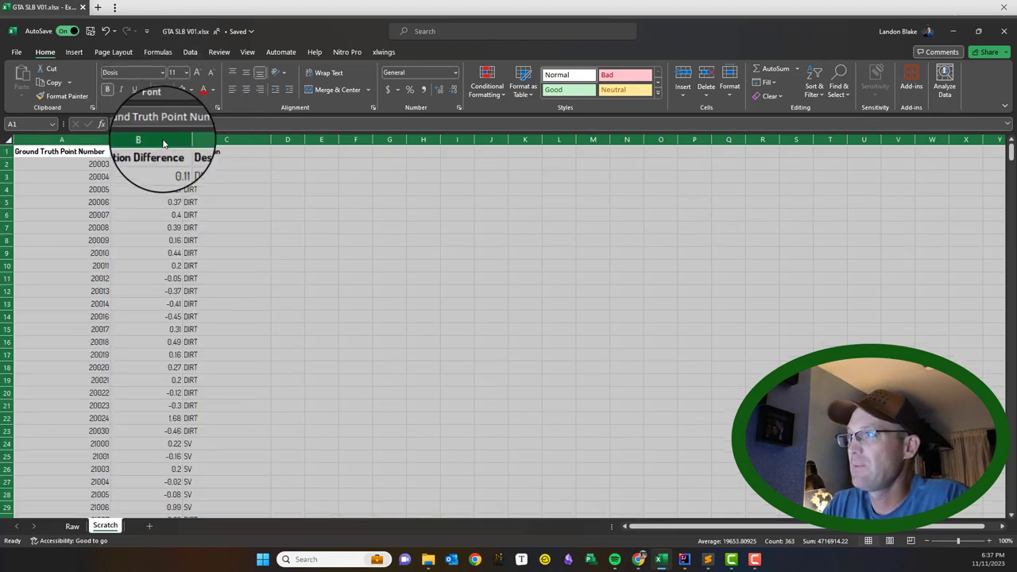
pyautogui.click(268, 255)
pyautogui.click(283, 235)
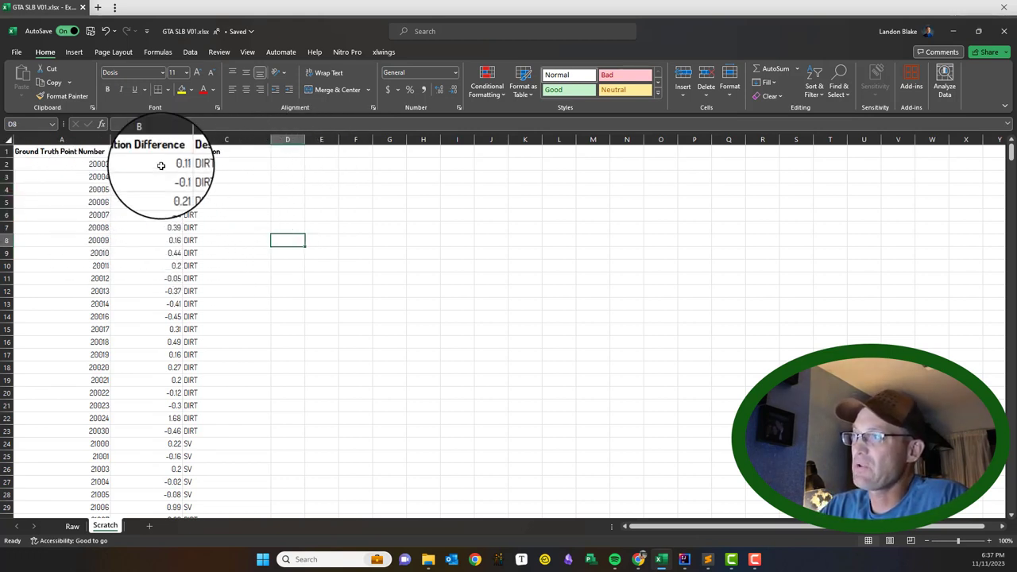
pyautogui.moveTo(161, 165); pyautogui.dragTo(163, 482)
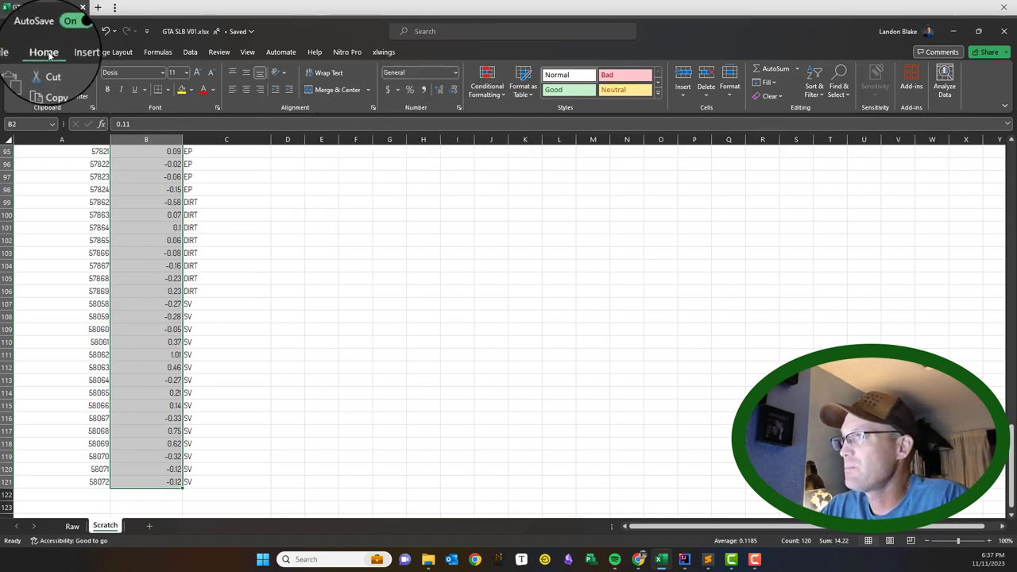
# Show column B's elevation differences to two decimals (e.g. -0.10, 0.40) and spot-check B81.
pyautogui.click(453, 93)
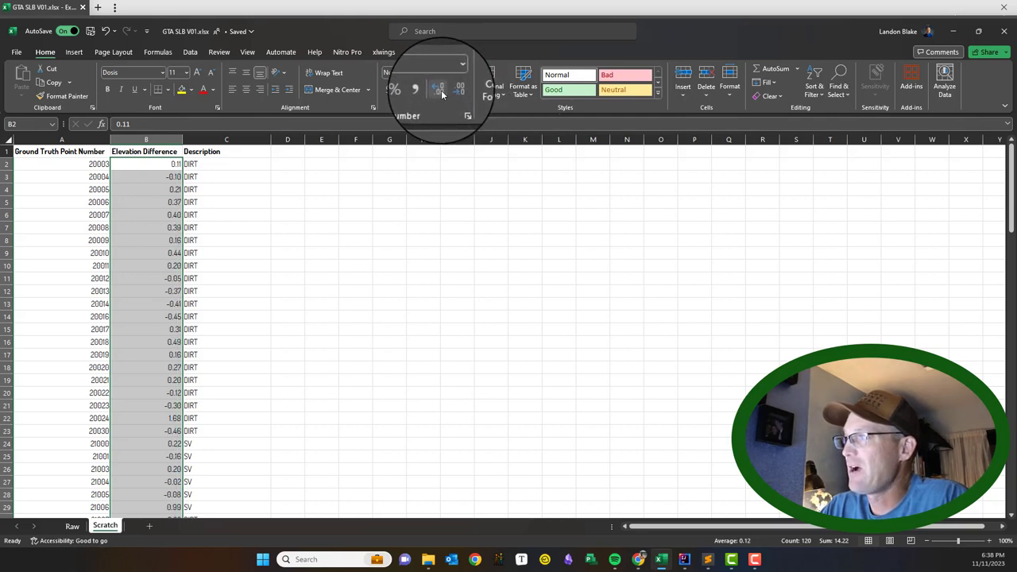
pyautogui.scroll(-11, 147, 239)
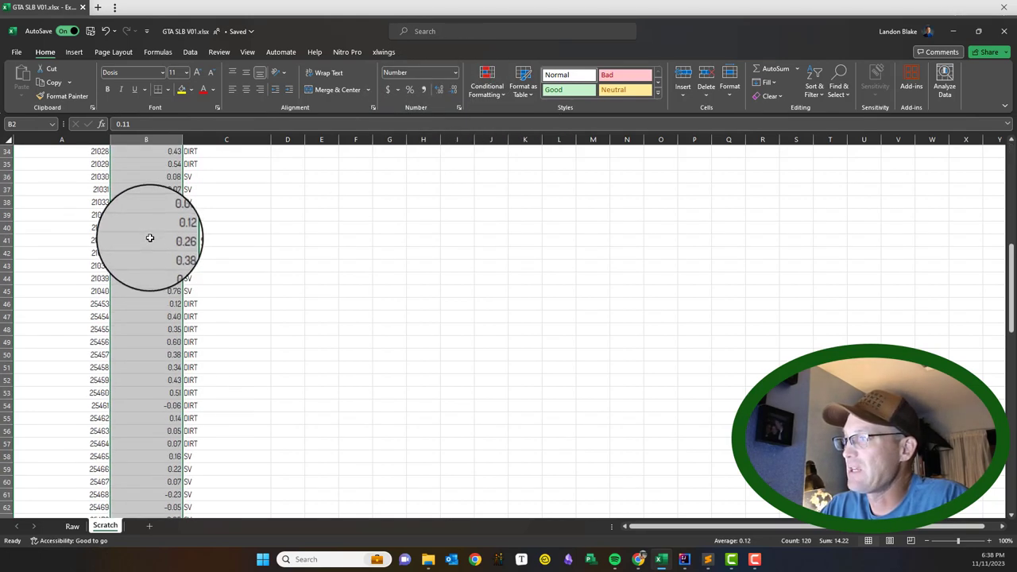
pyautogui.scroll(-3, 151, 242)
pyautogui.click(357, 331)
pyautogui.scroll(-3, 261, 326)
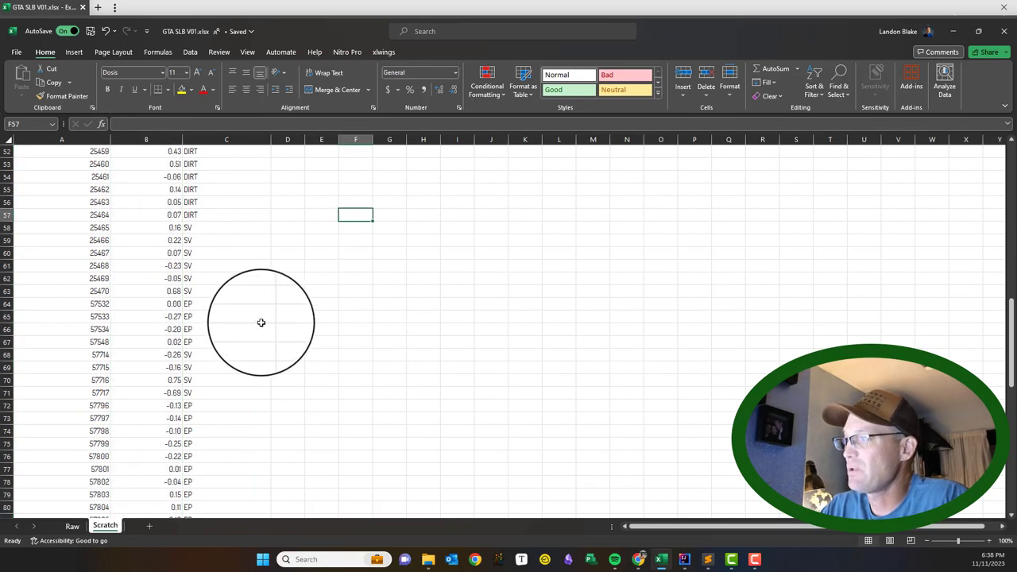
pyautogui.scroll(-3, 260, 322)
pyautogui.scroll(-1, 257, 362)
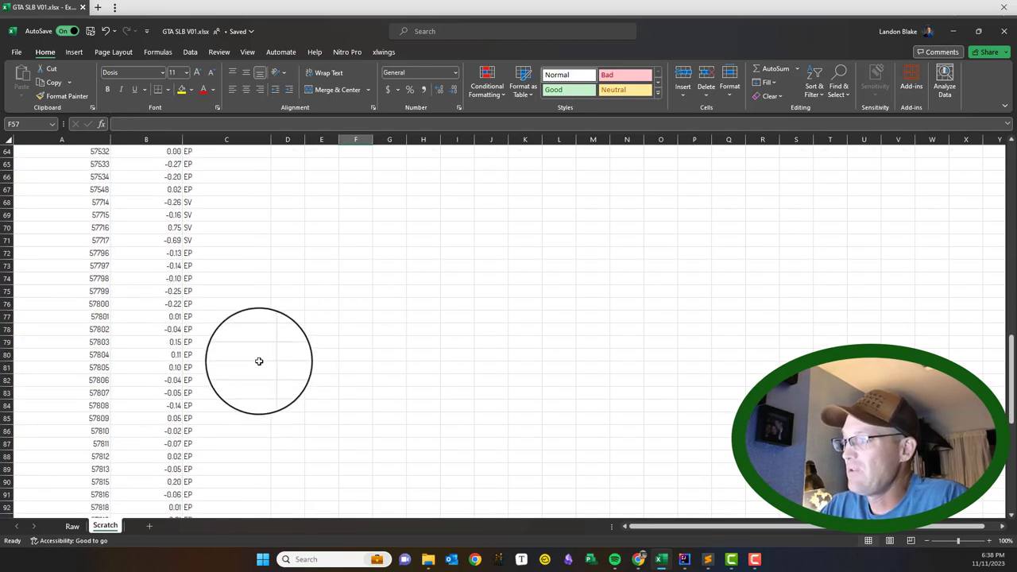
pyautogui.click(178, 367)
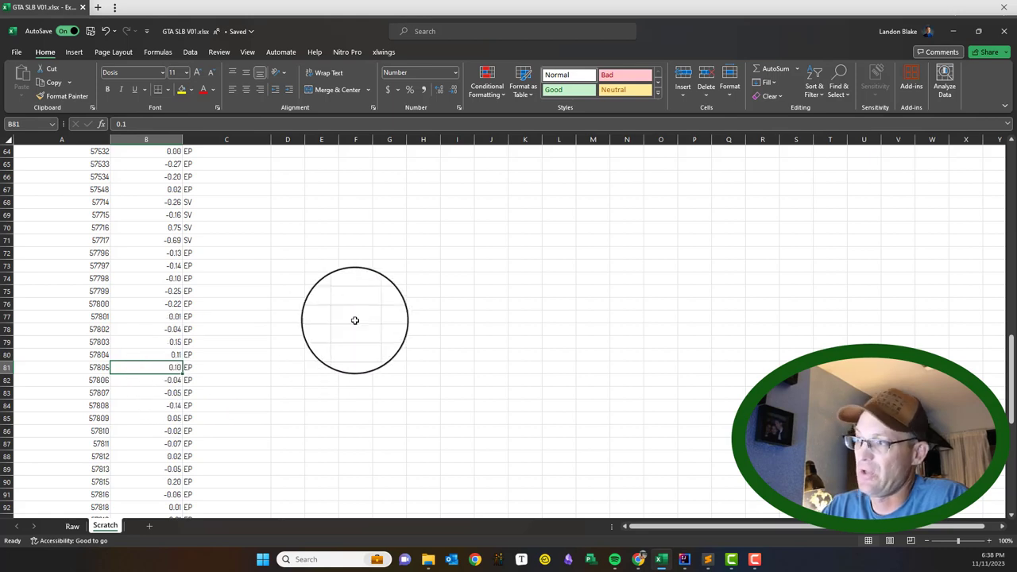
pyautogui.scroll(16, 352, 290)
pyautogui.scroll(5, 373, 271)
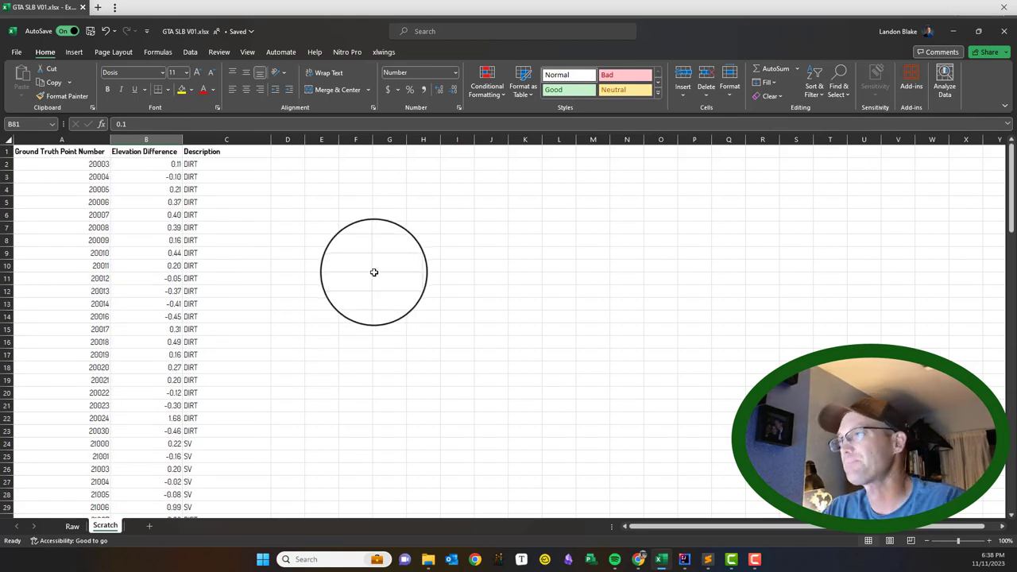
pyautogui.click(379, 255)
# Sort the whole table A to Z by Description, with the first row kept as headers.
pyautogui.click(239, 165)
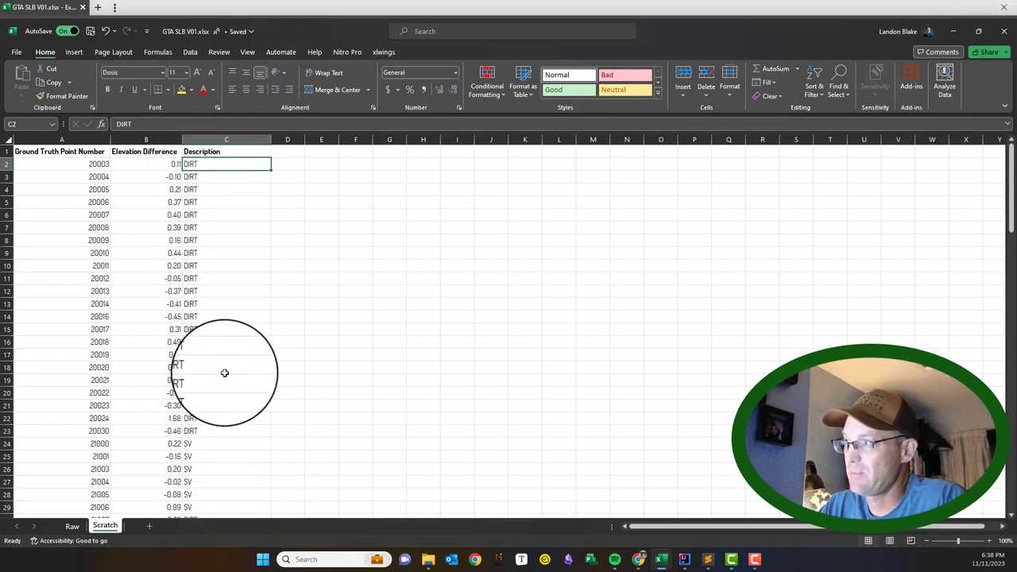
pyautogui.click(449, 292)
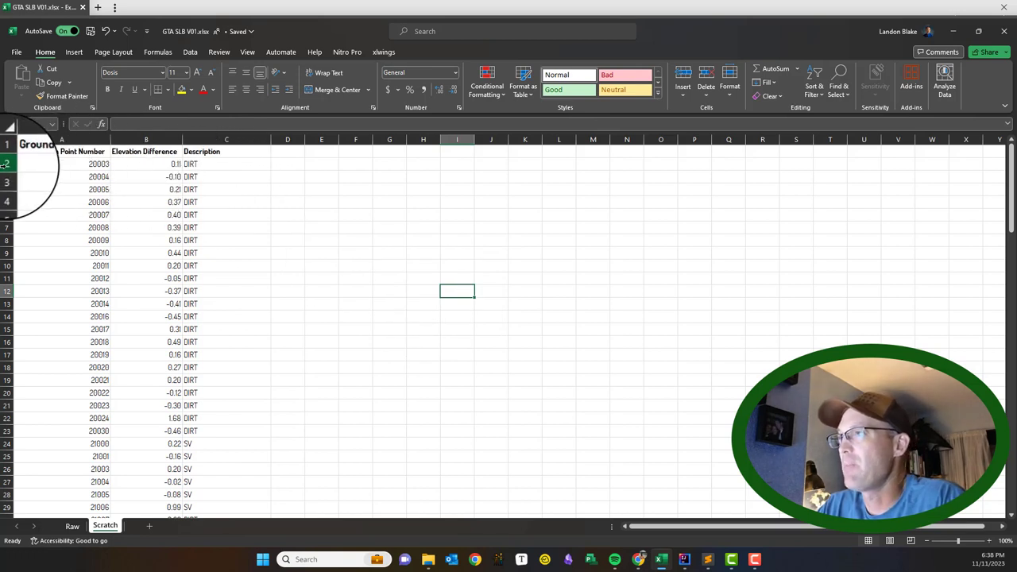
pyautogui.click(6, 163)
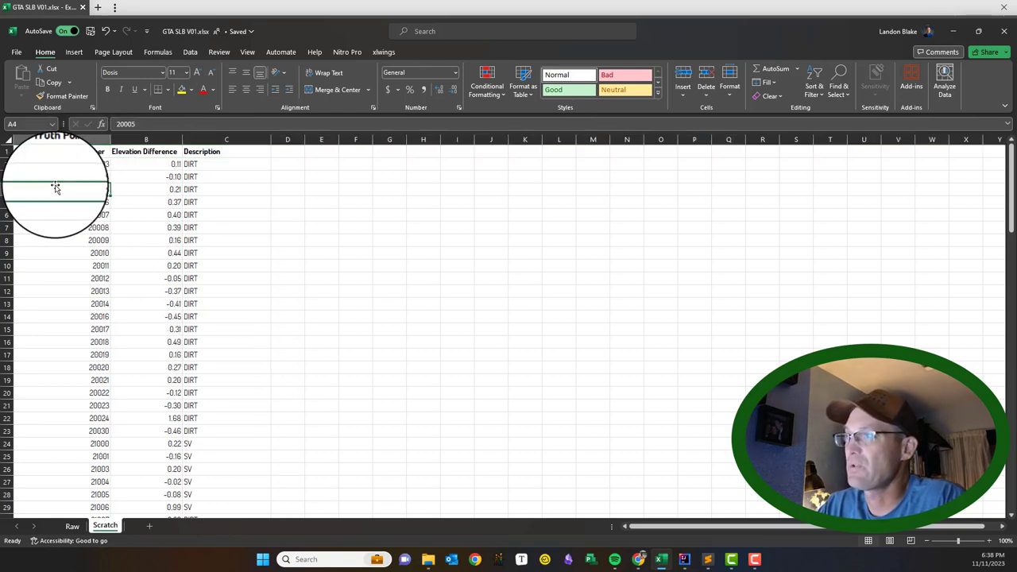
pyautogui.click(8, 138)
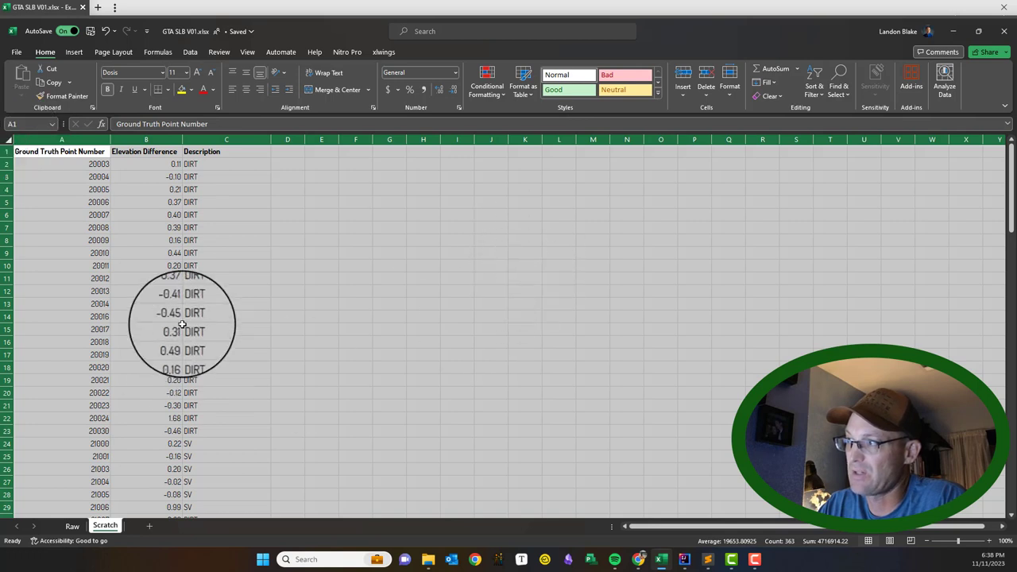
pyautogui.click(190, 52)
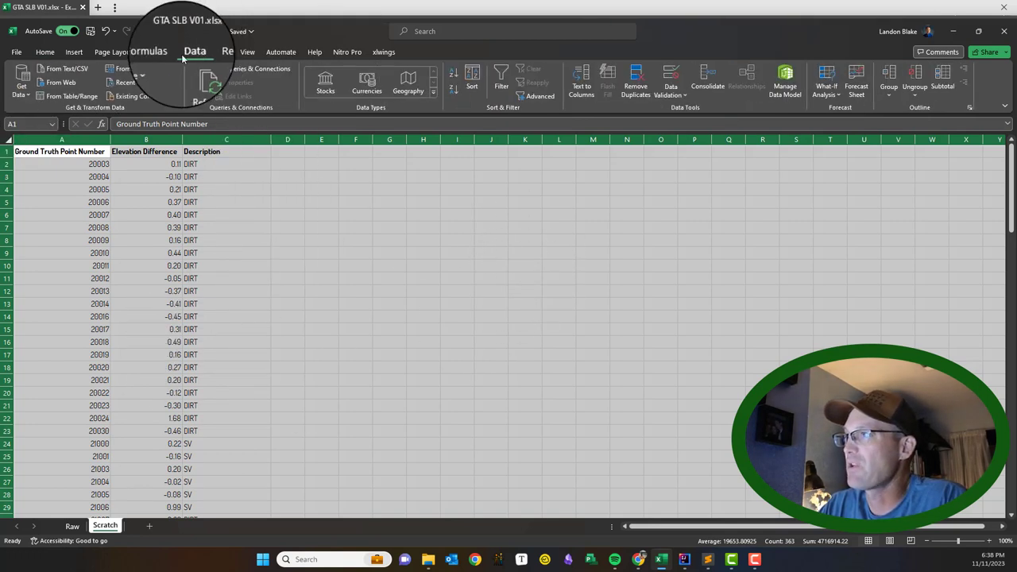
pyautogui.click(475, 83)
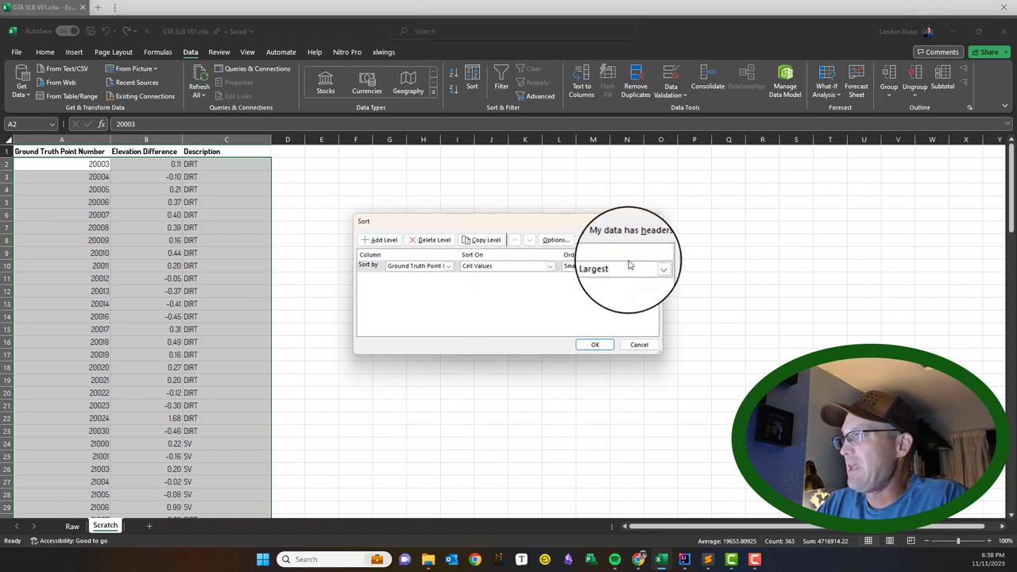
pyautogui.click(595, 240)
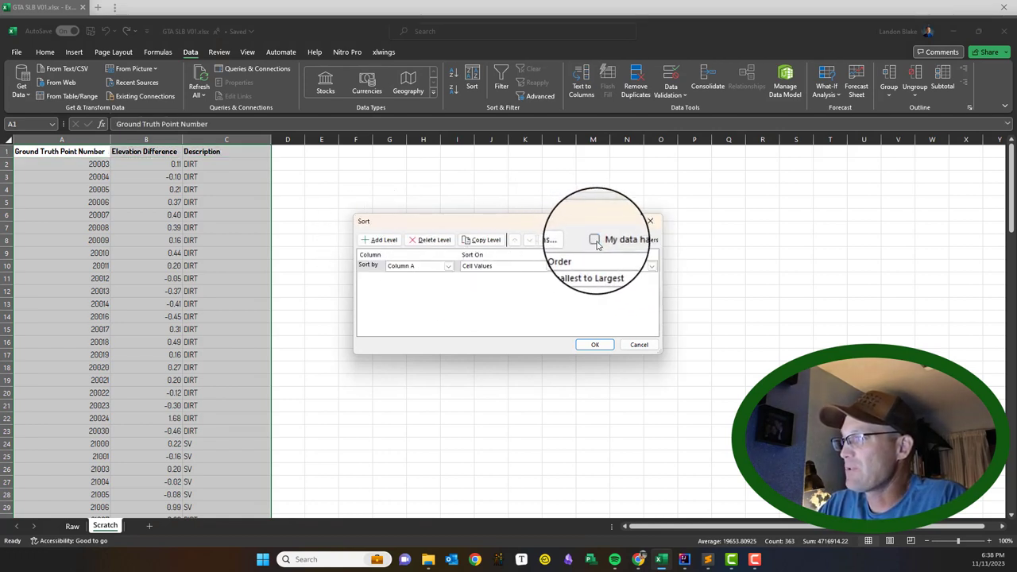
pyautogui.click(596, 240)
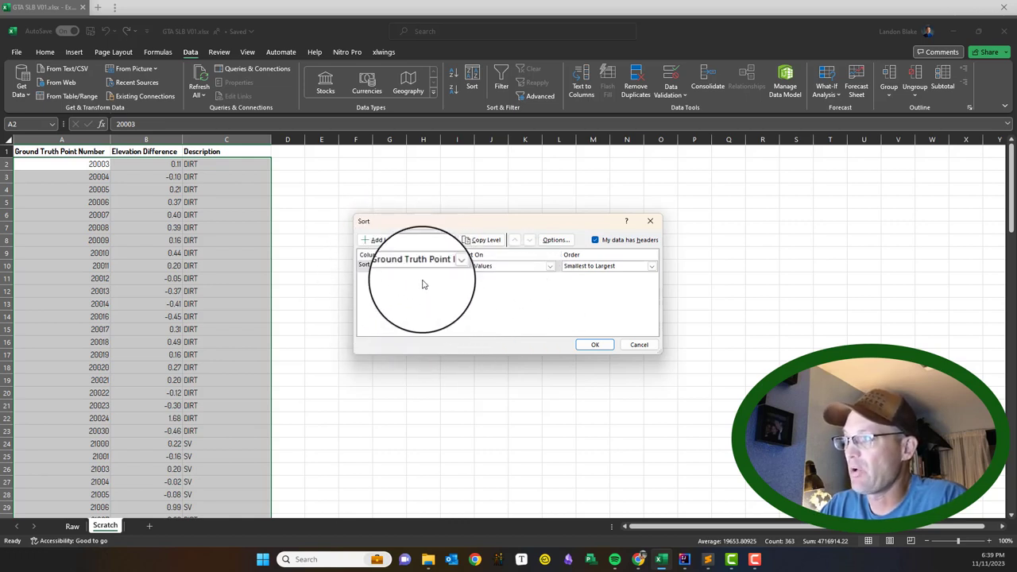
pyautogui.click(449, 266)
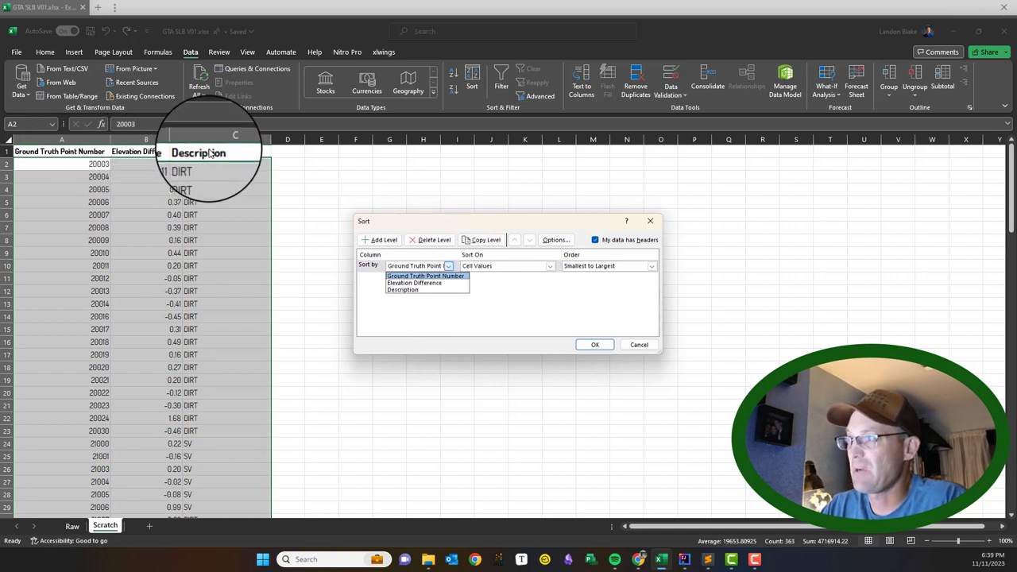
pyautogui.click(414, 291)
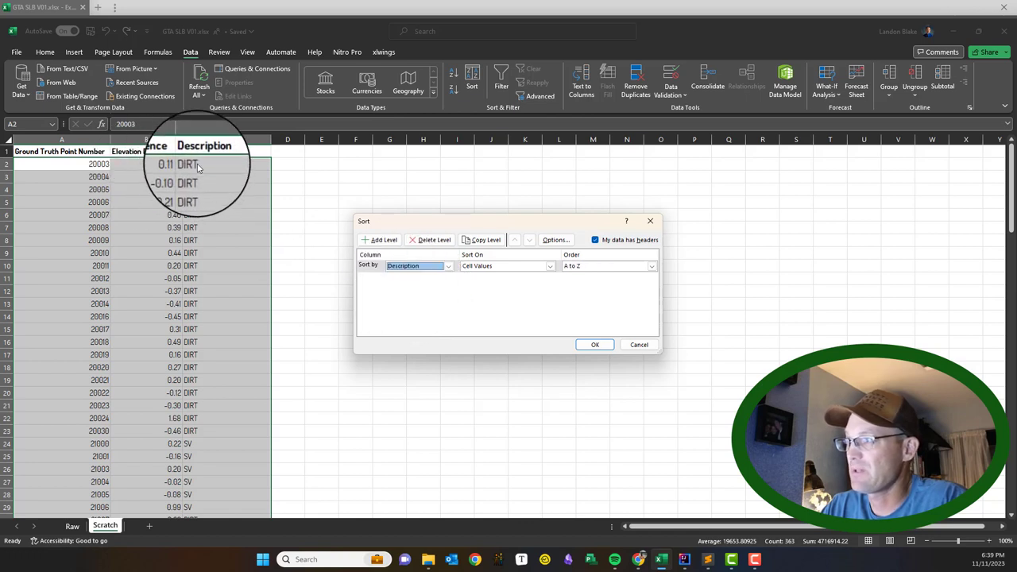
pyautogui.click(594, 345)
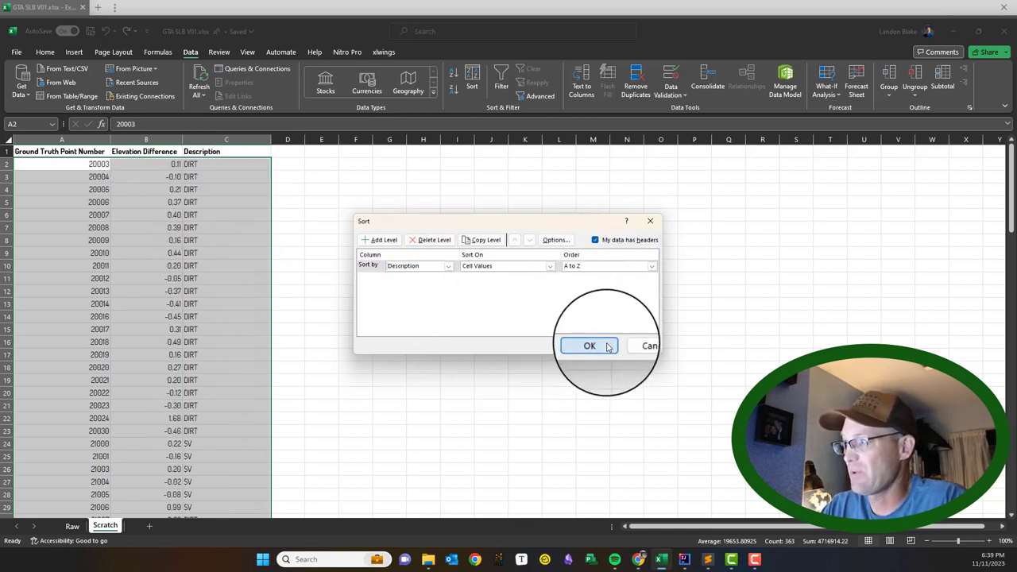
pyautogui.click(449, 329)
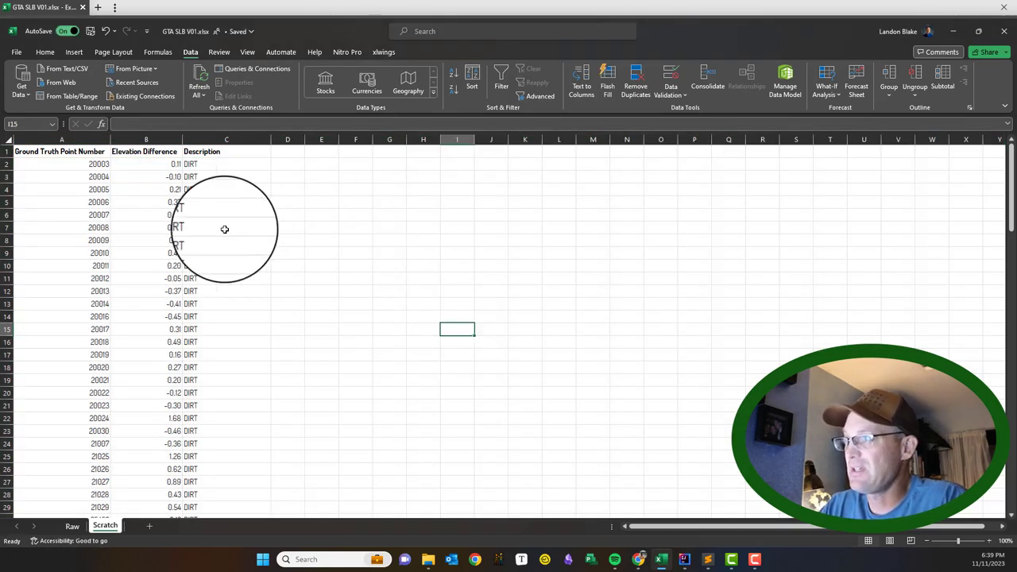
pyautogui.scroll(-6, 234, 229)
pyautogui.scroll(-7, 237, 232)
pyautogui.scroll(-3, 238, 234)
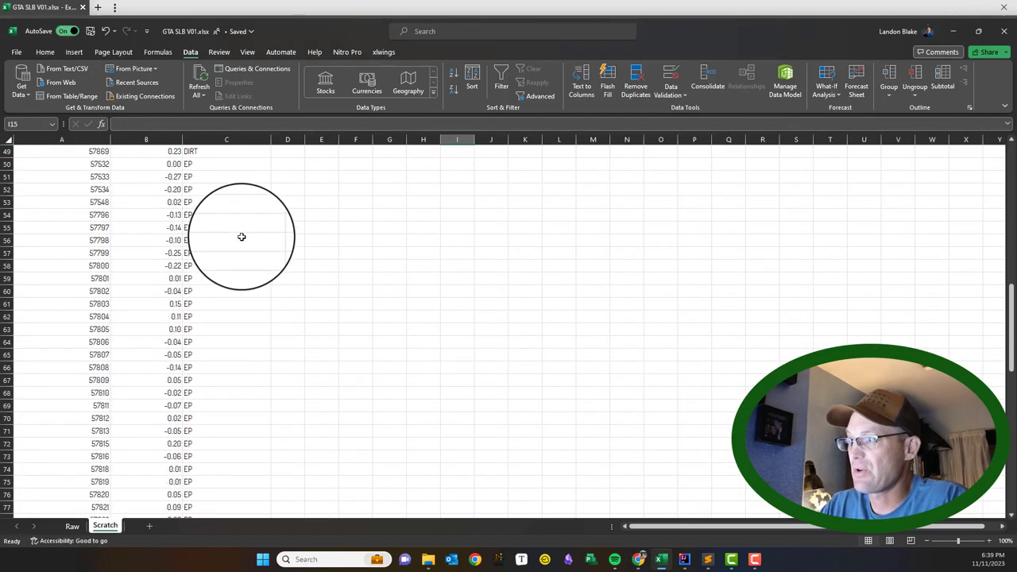
pyautogui.scroll(3, 236, 288)
pyautogui.scroll(-13, 237, 289)
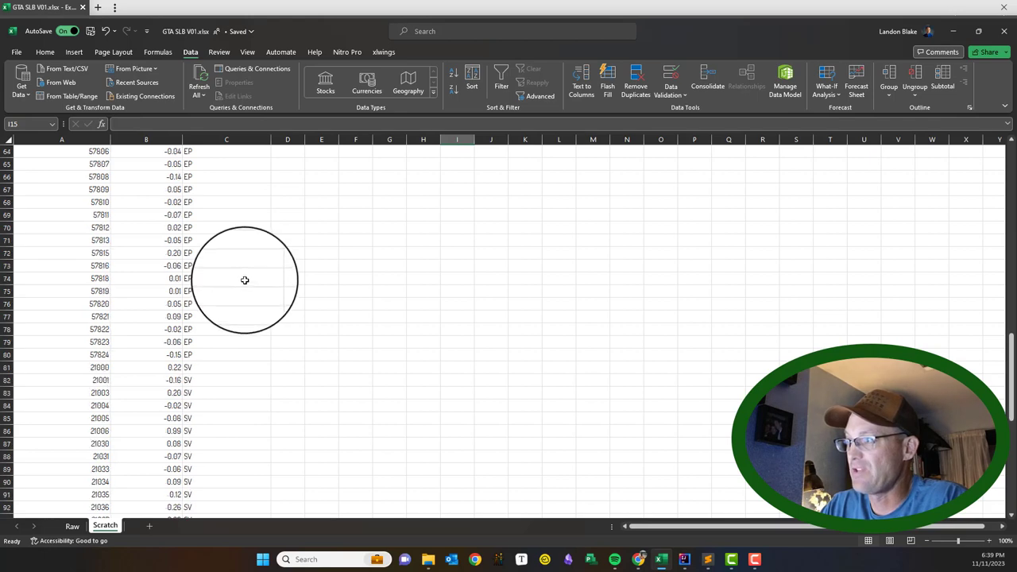
pyautogui.scroll(4, 251, 275)
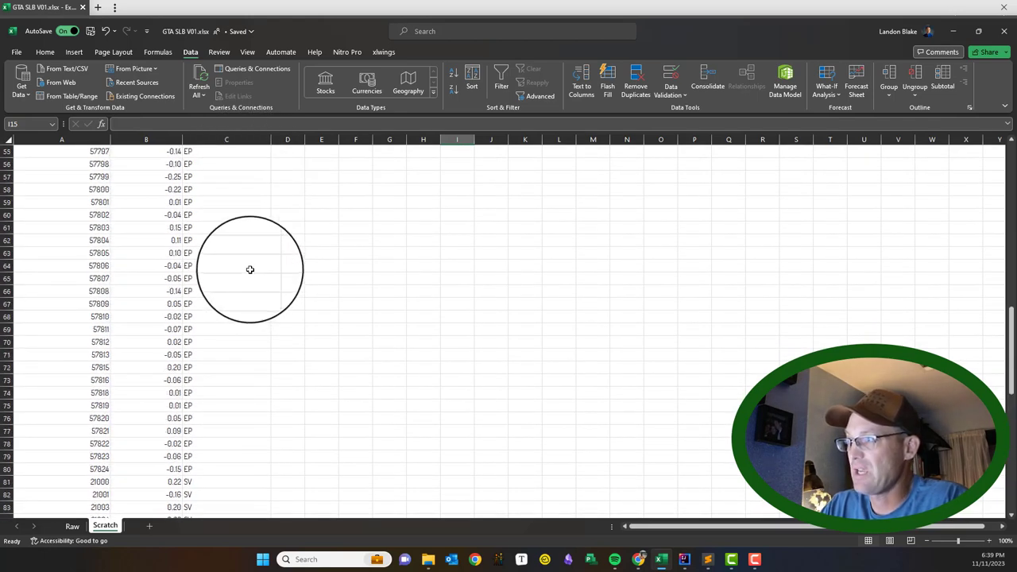
pyautogui.scroll(-1, 253, 265)
pyautogui.scroll(-8, 253, 265)
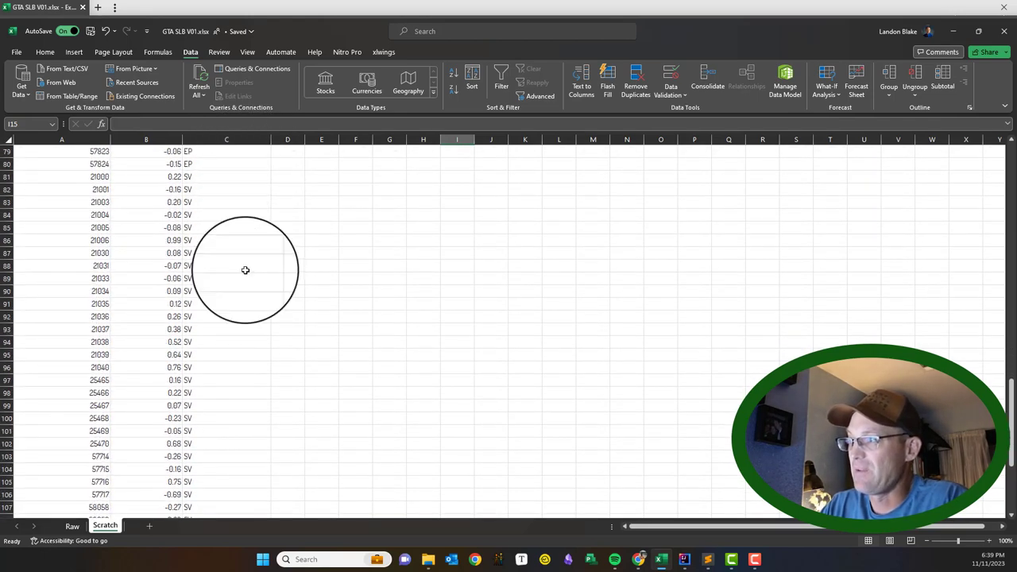
pyautogui.scroll(20, 294, 306)
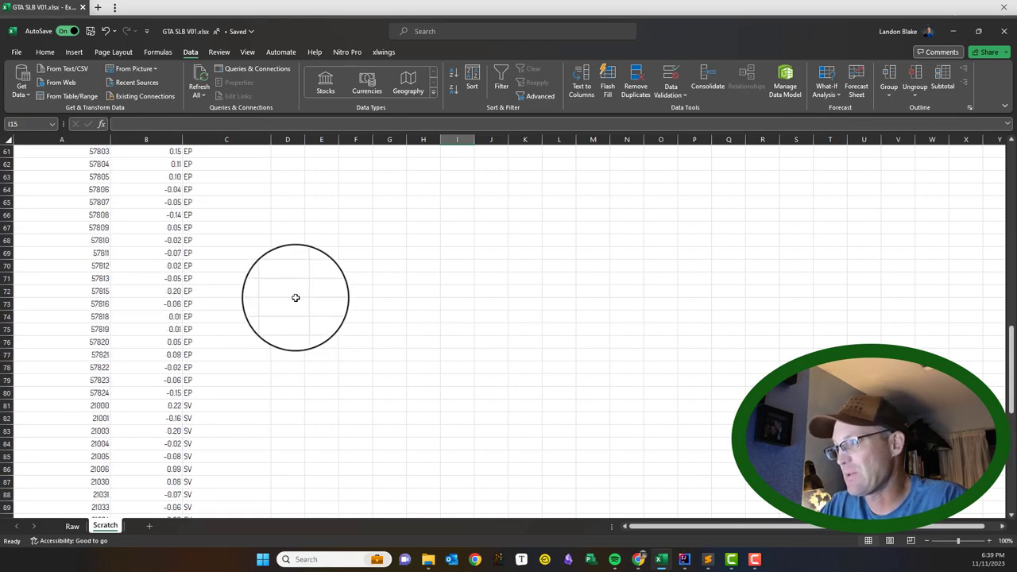
pyautogui.scroll(10, 294, 288)
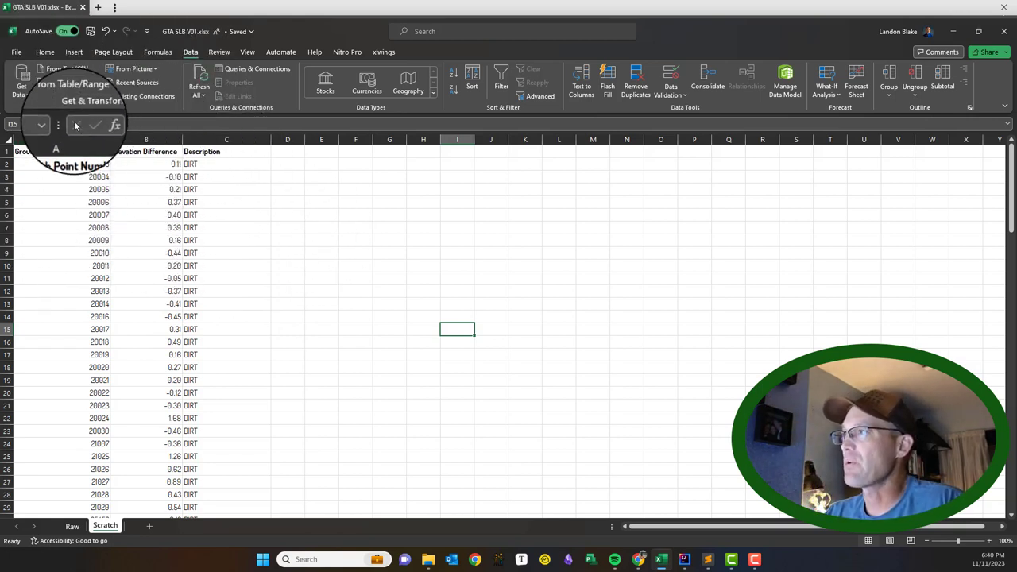
# Scroll to where the EP rows start at row 50 and open Find & Select.
pyautogui.click(41, 53)
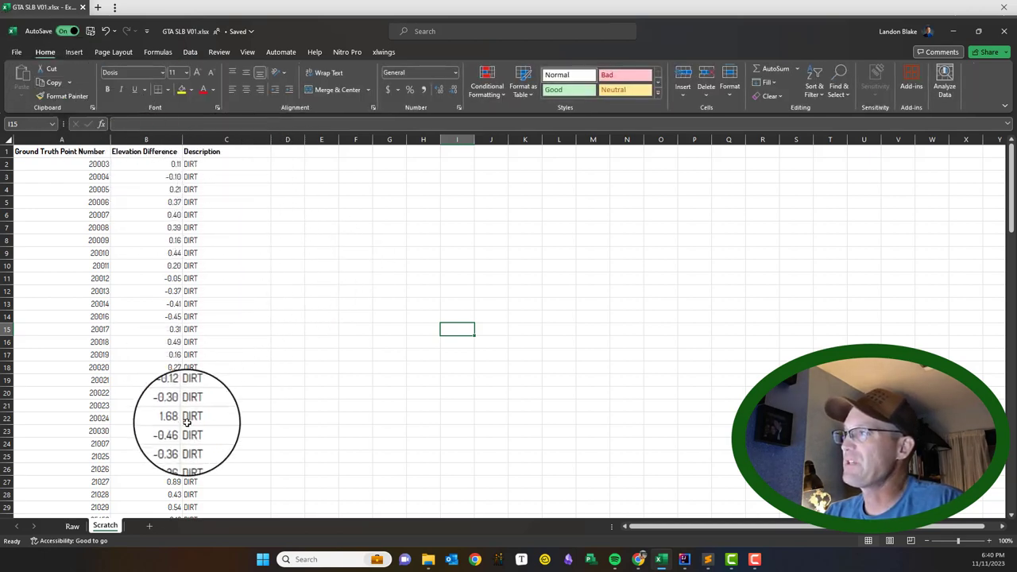
pyautogui.scroll(-4, 271, 303)
pyautogui.scroll(-13, 271, 303)
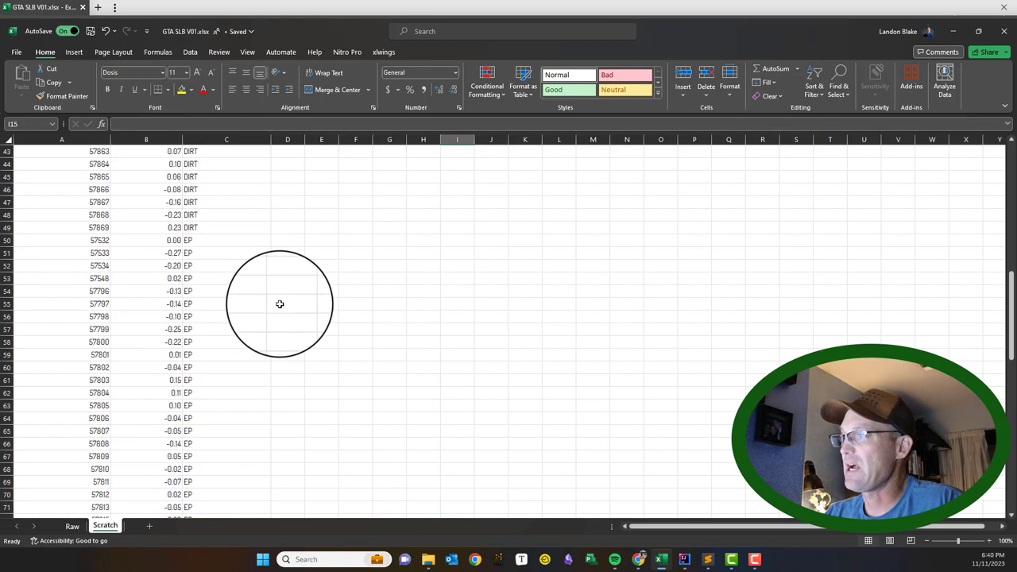
pyautogui.scroll(3, 283, 302)
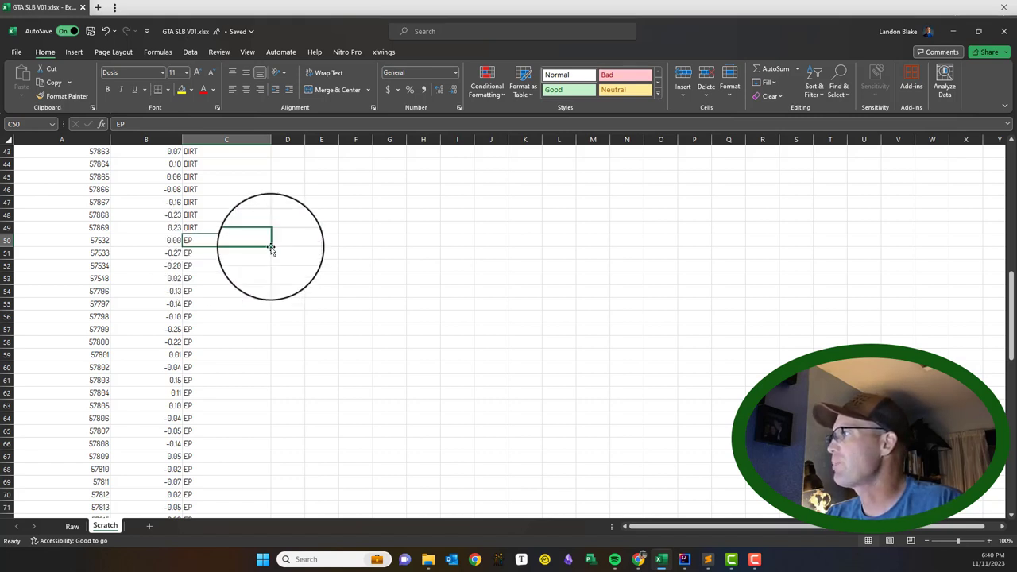
pyautogui.click(844, 96)
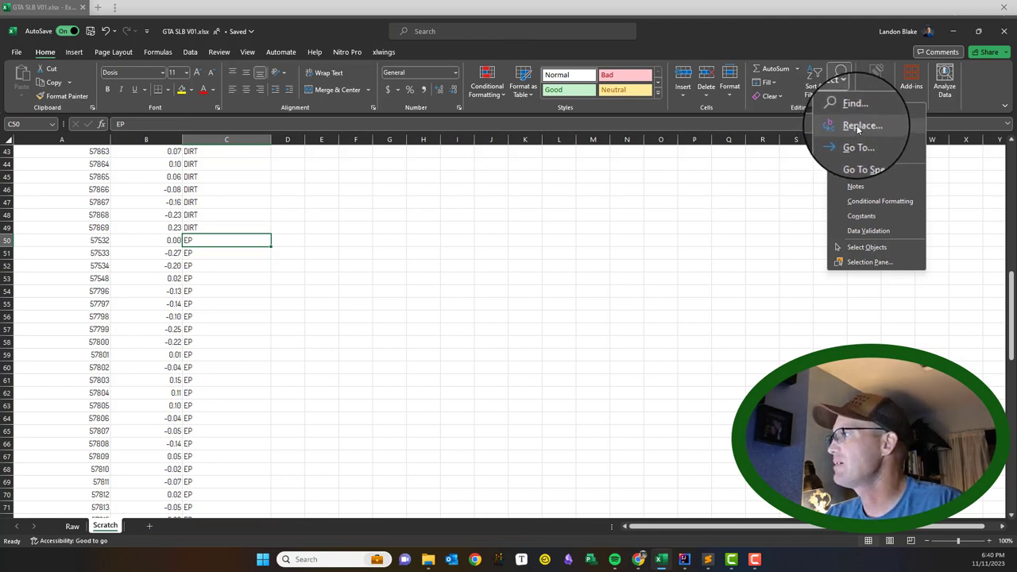
# Replace all 31 'ep' descriptions with 'Class 1'.
pyautogui.click(856, 124)
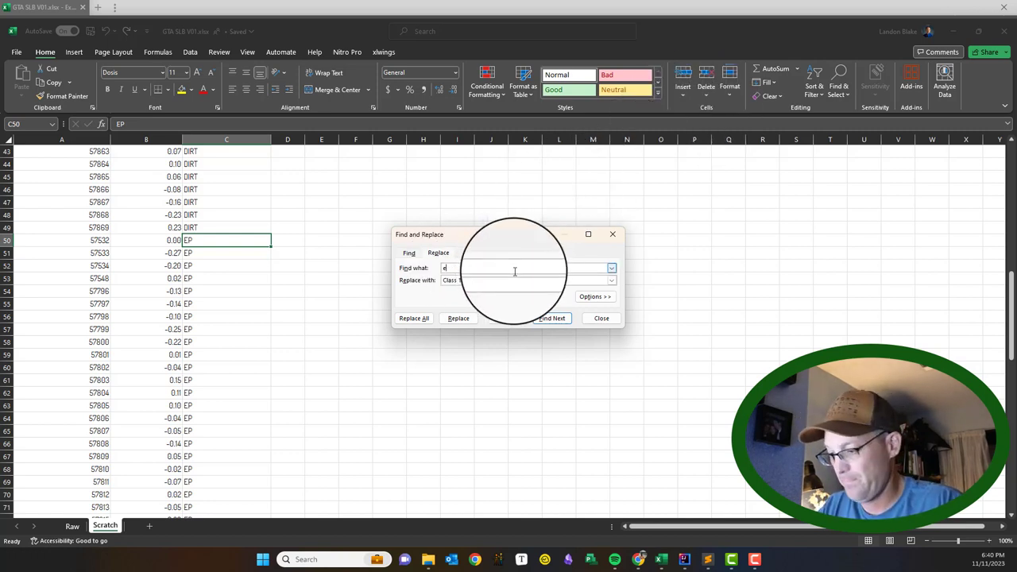
pyautogui.click(417, 319)
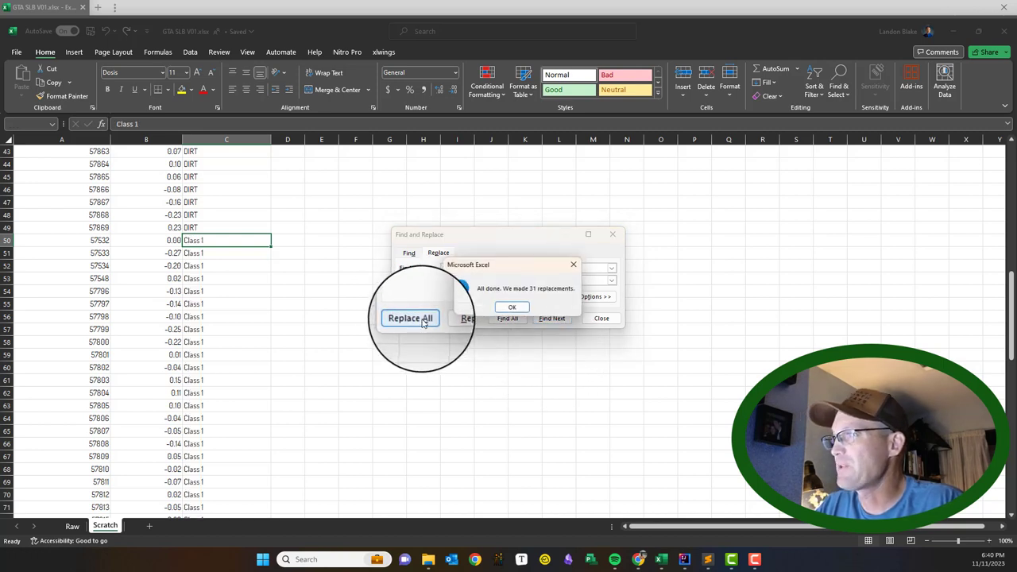
pyautogui.click(512, 308)
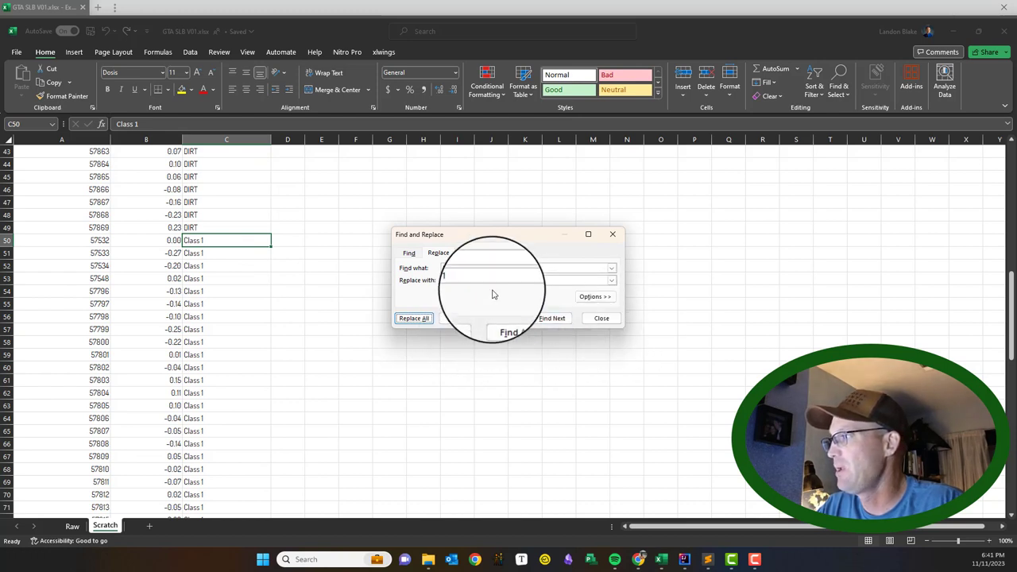
# Replace every DIRT description with 'Class 2'.
pyautogui.click(474, 269)
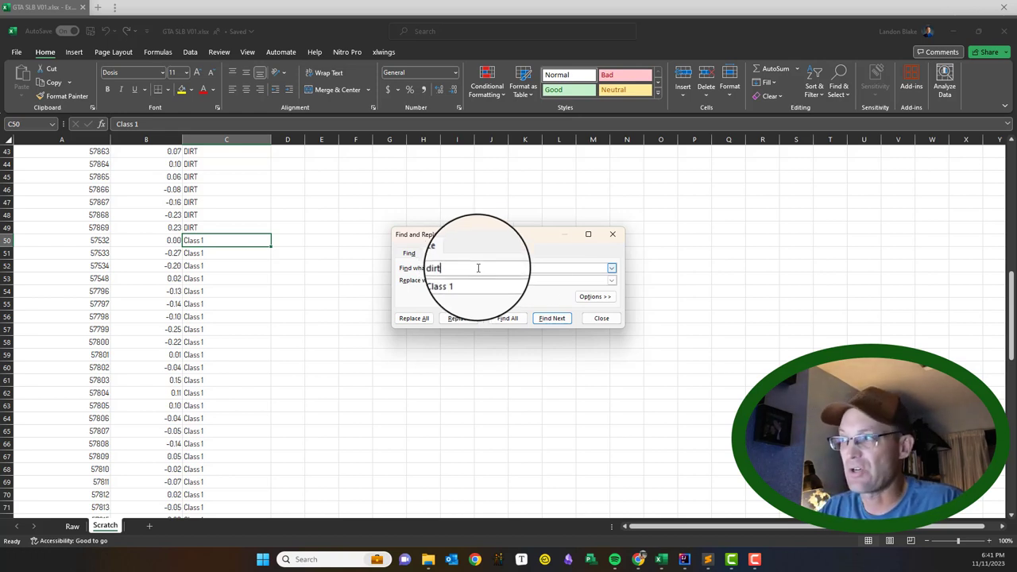
pyautogui.click(498, 279)
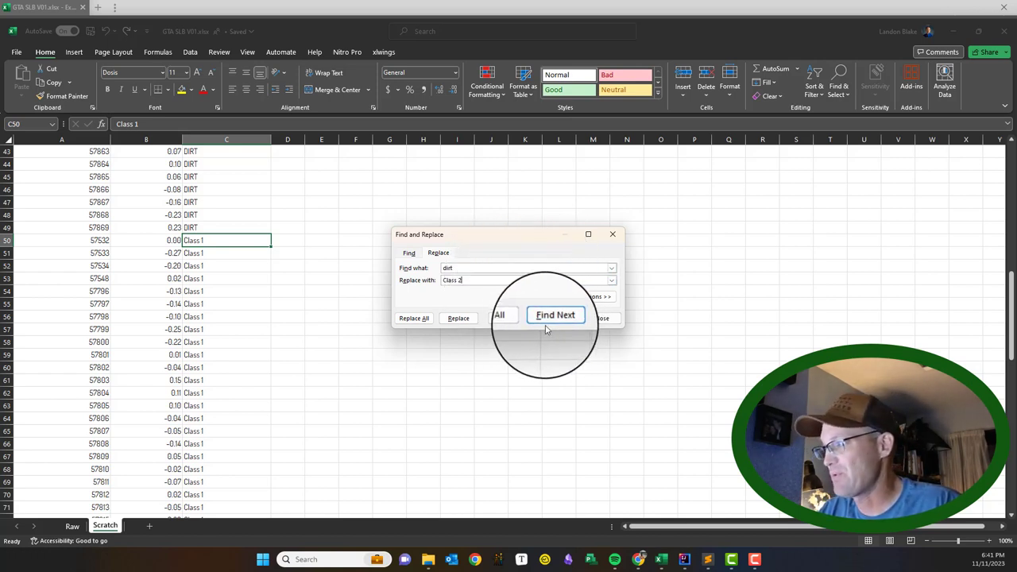
pyautogui.click(422, 320)
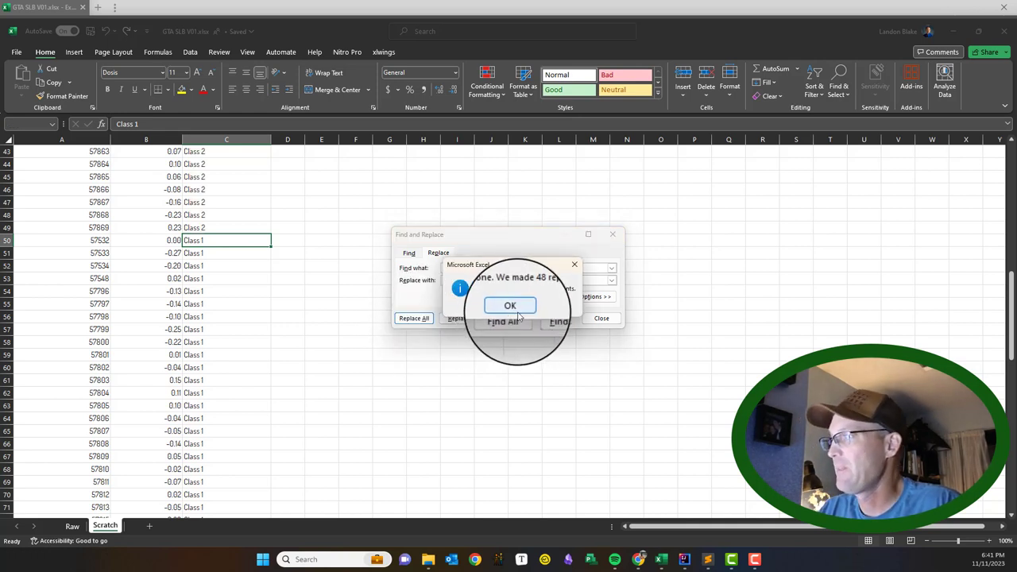
pyautogui.click(518, 315)
# Scroll through the sheet to confirm the points from 21000 onward still read SV.
pyautogui.scroll(-5, 272, 338)
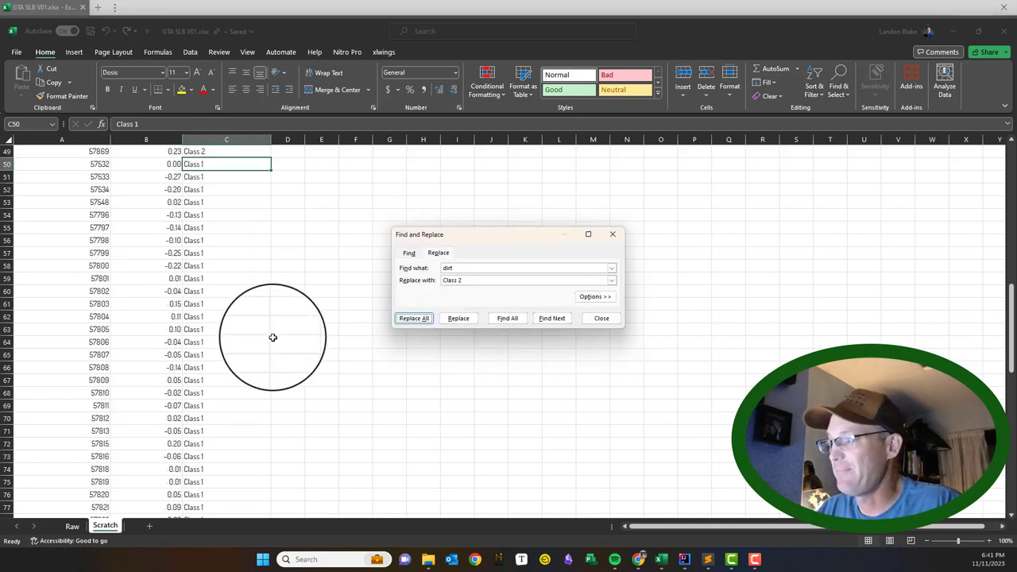
pyautogui.scroll(-16, 272, 339)
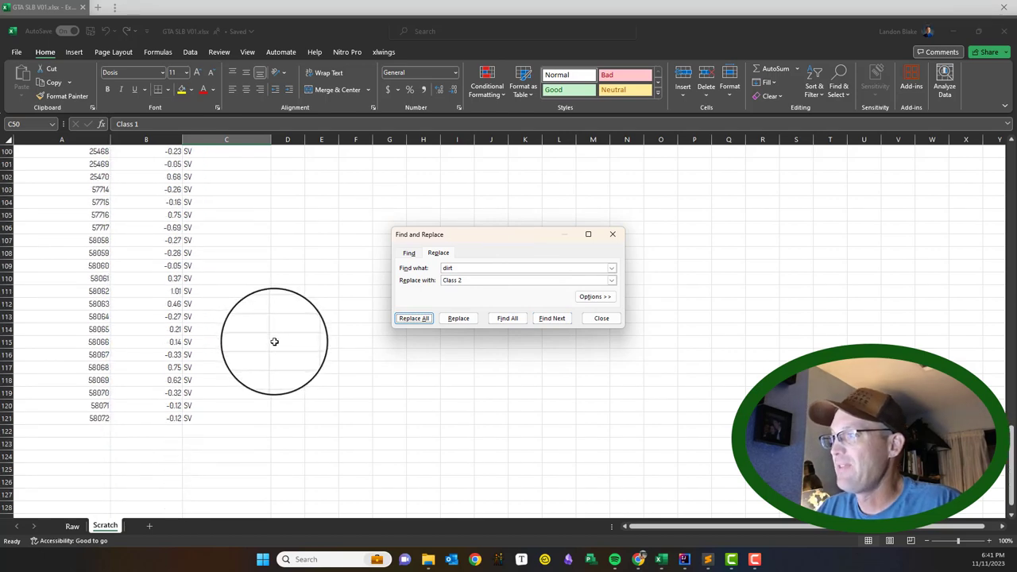
pyautogui.scroll(20, 277, 340)
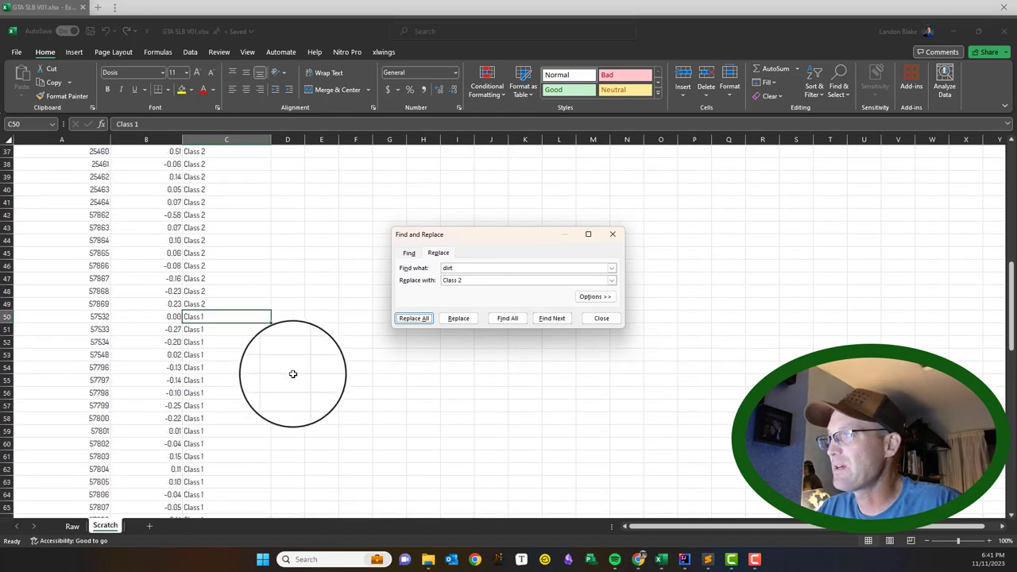
pyautogui.scroll(2, 294, 372)
pyautogui.scroll(-20, 293, 367)
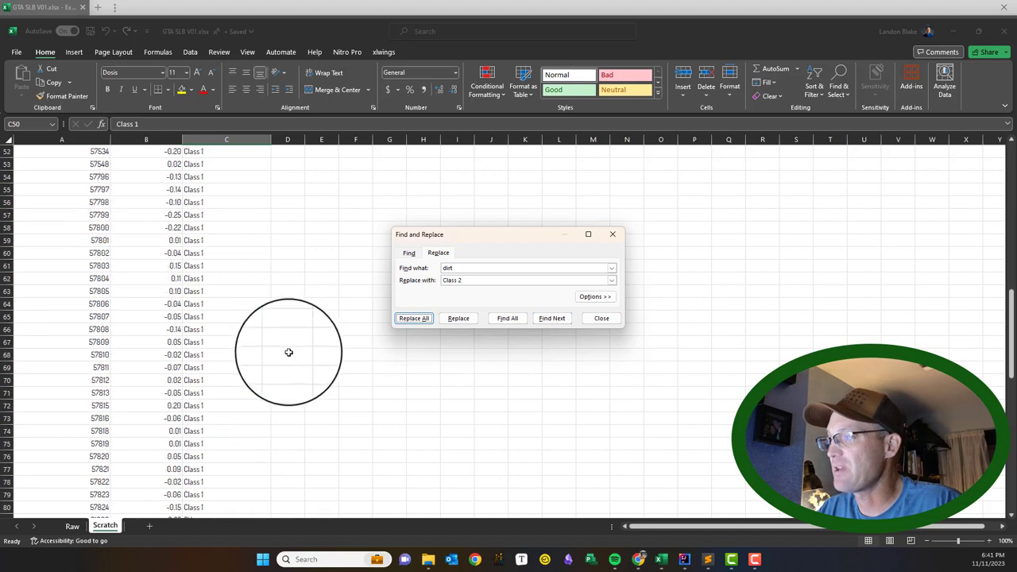
pyautogui.scroll(-4, 288, 348)
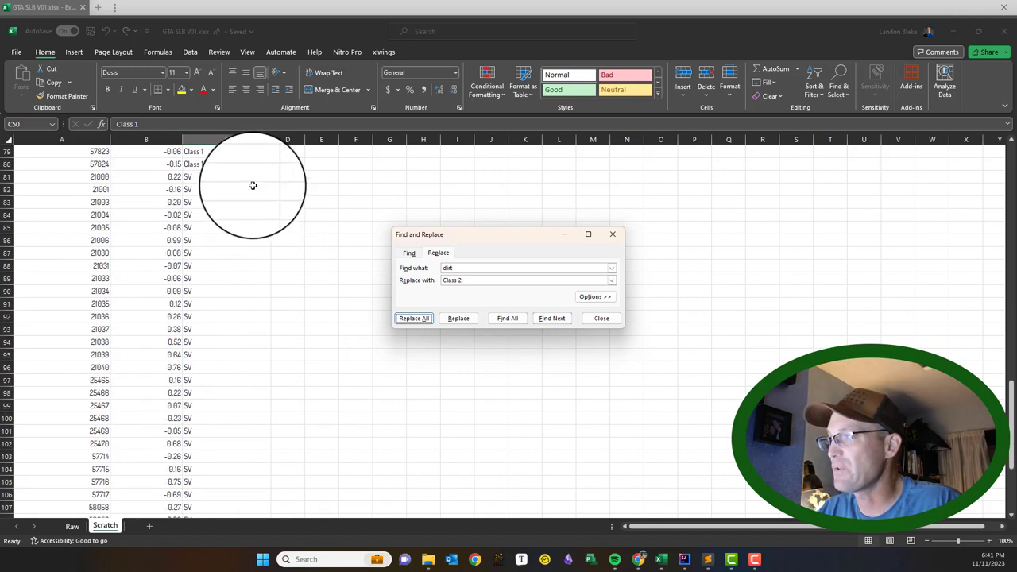
pyautogui.scroll(-7, 243, 429)
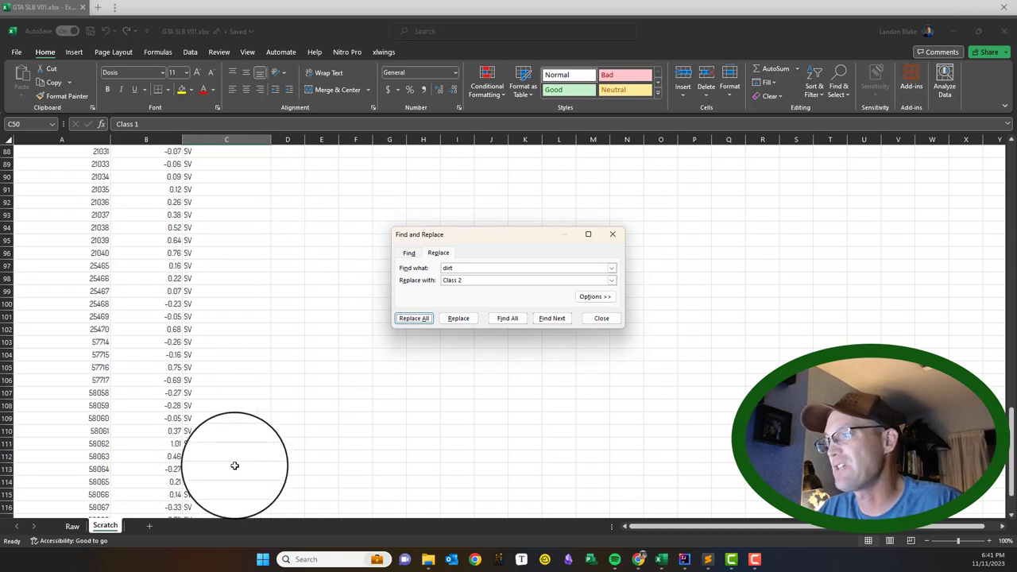
pyautogui.scroll(3, 237, 455)
pyautogui.scroll(6, 220, 273)
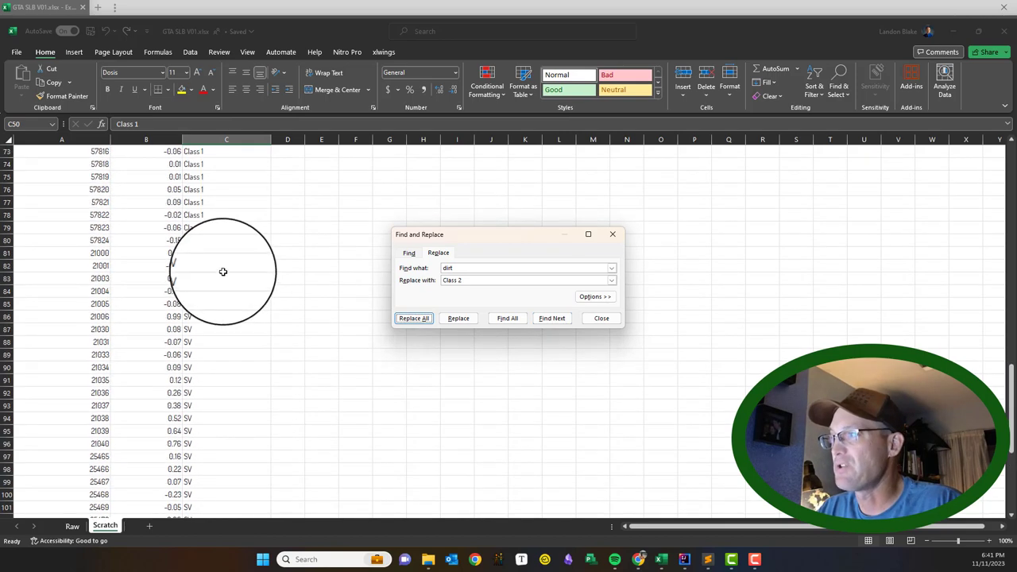
# Replace all SV descriptions with Class 3 and close the Find and Replace dialog.
pyautogui.click(490, 281)
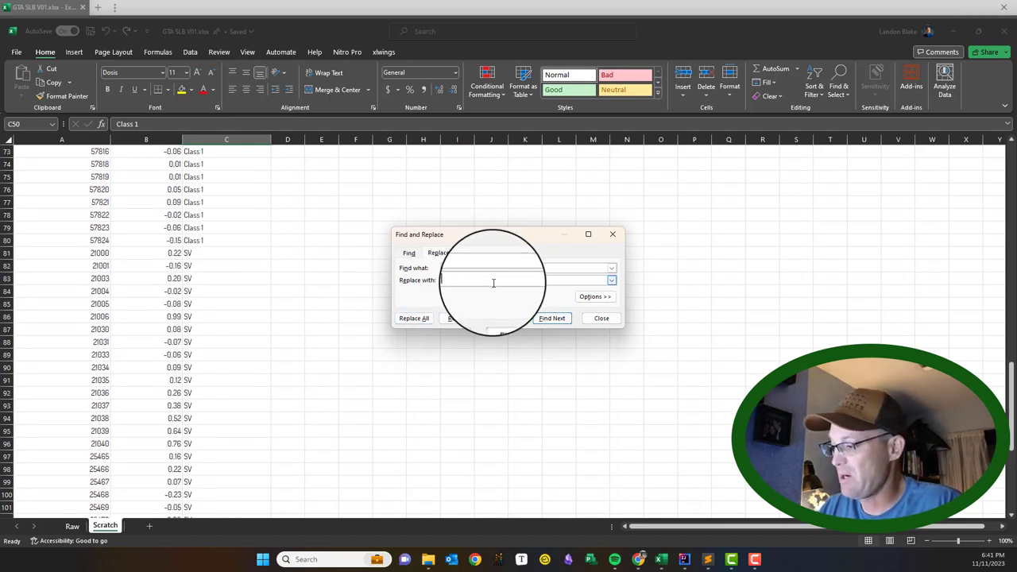
pyautogui.doubleClick(470, 268)
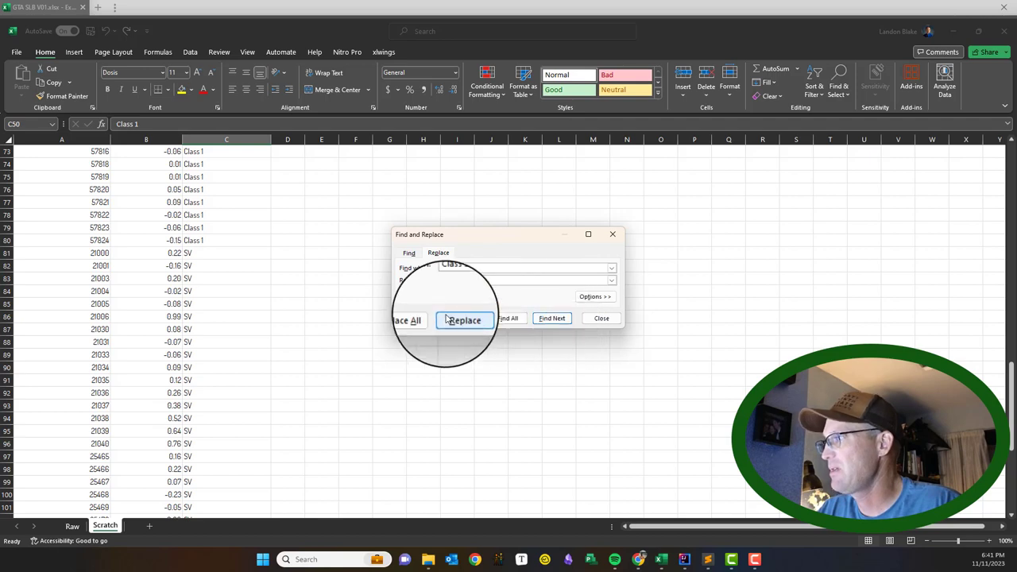
pyautogui.click(414, 318)
pyautogui.click(519, 298)
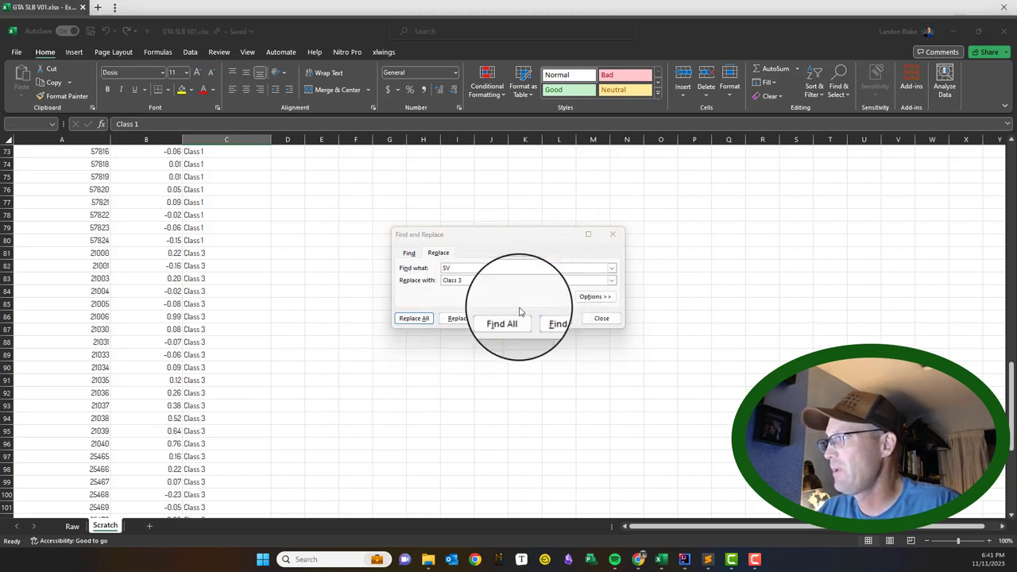
pyautogui.click(600, 318)
pyautogui.scroll(6, 435, 385)
pyautogui.scroll(18, 434, 386)
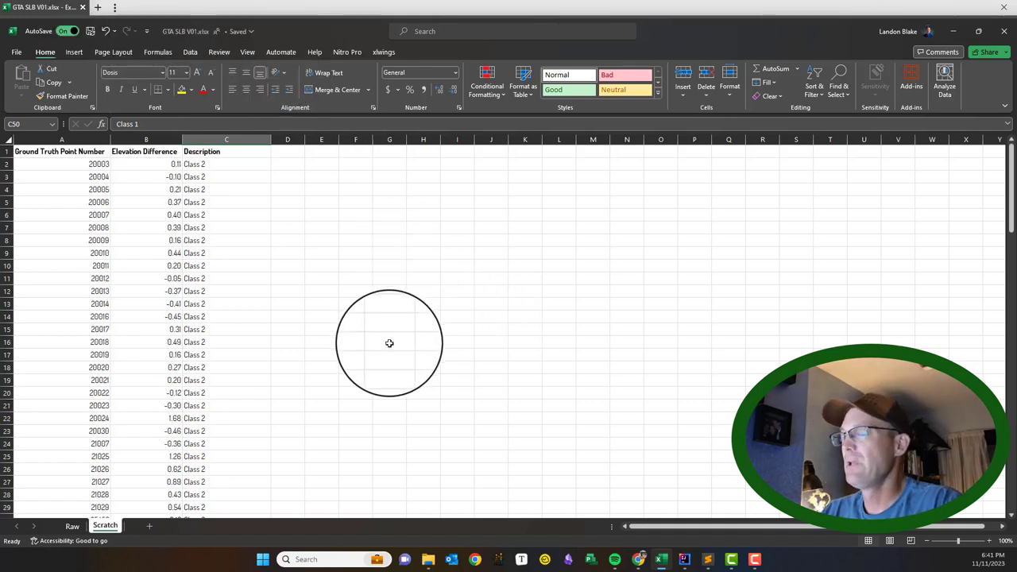
# Sort the whole sheet by Description A to Z, then Elevation Difference smallest to largest.
pyautogui.click(9, 140)
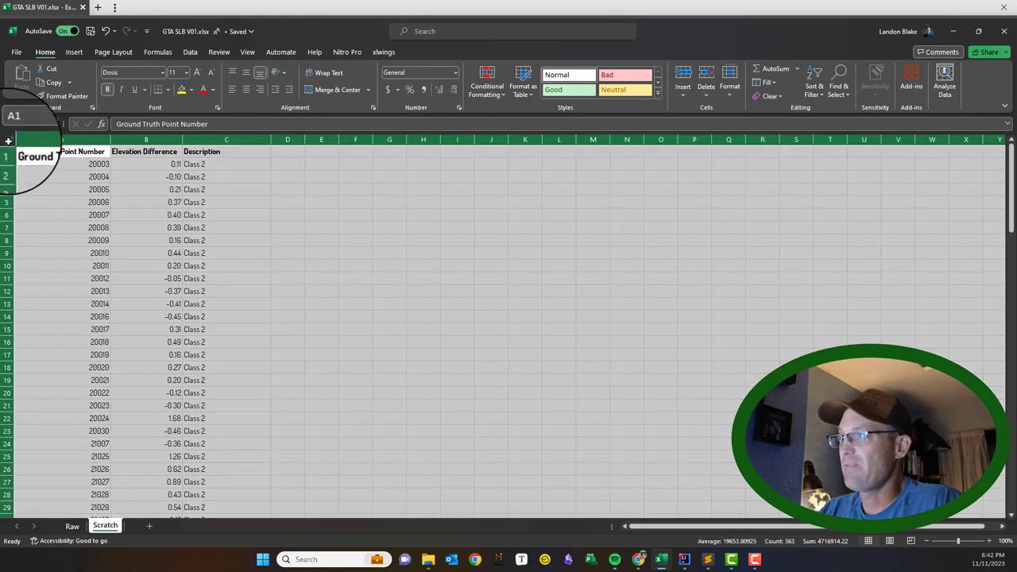
pyautogui.click(190, 52)
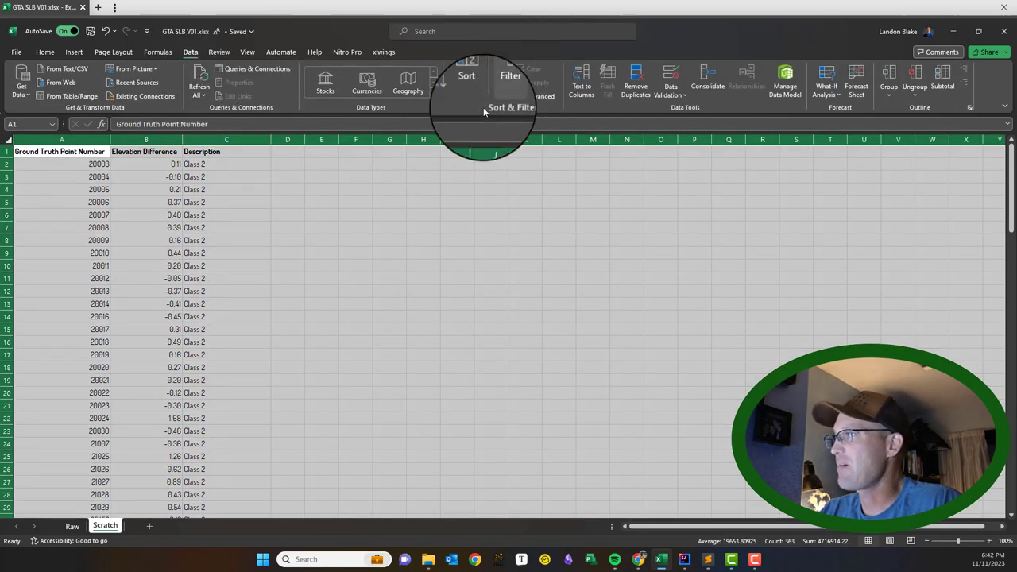
pyautogui.click(472, 78)
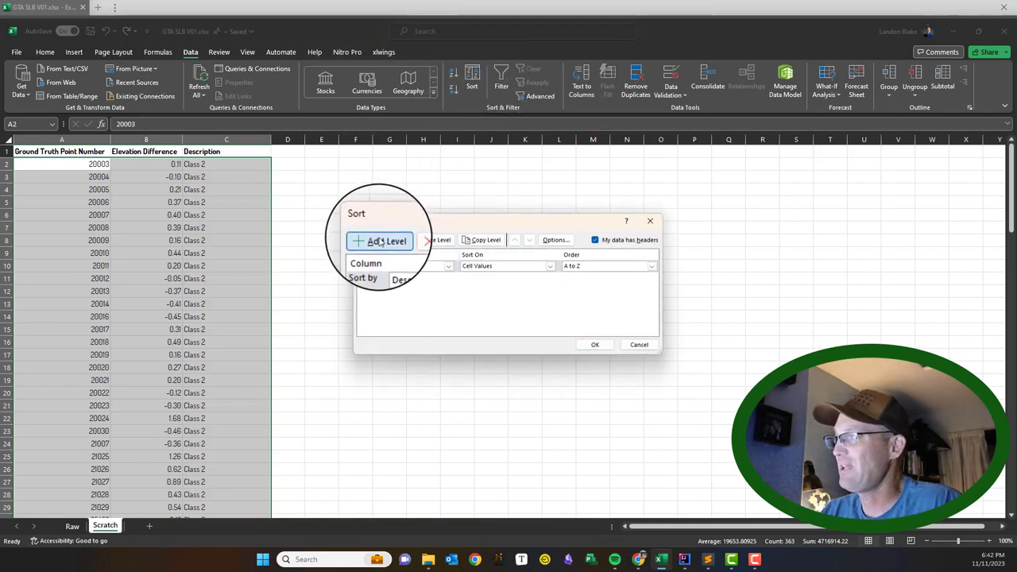
pyautogui.click(380, 242)
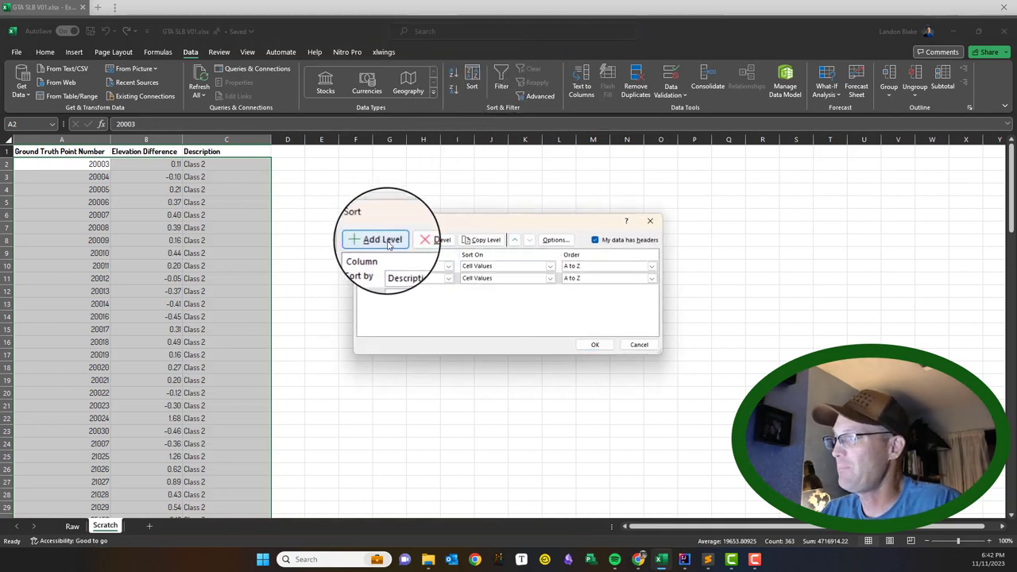
pyautogui.click(448, 279)
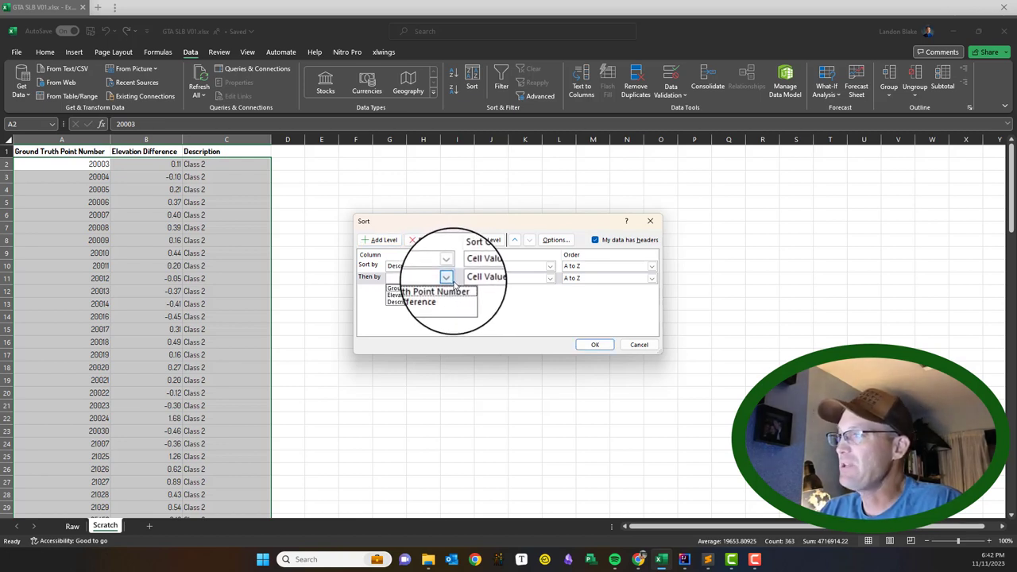
pyautogui.click(421, 298)
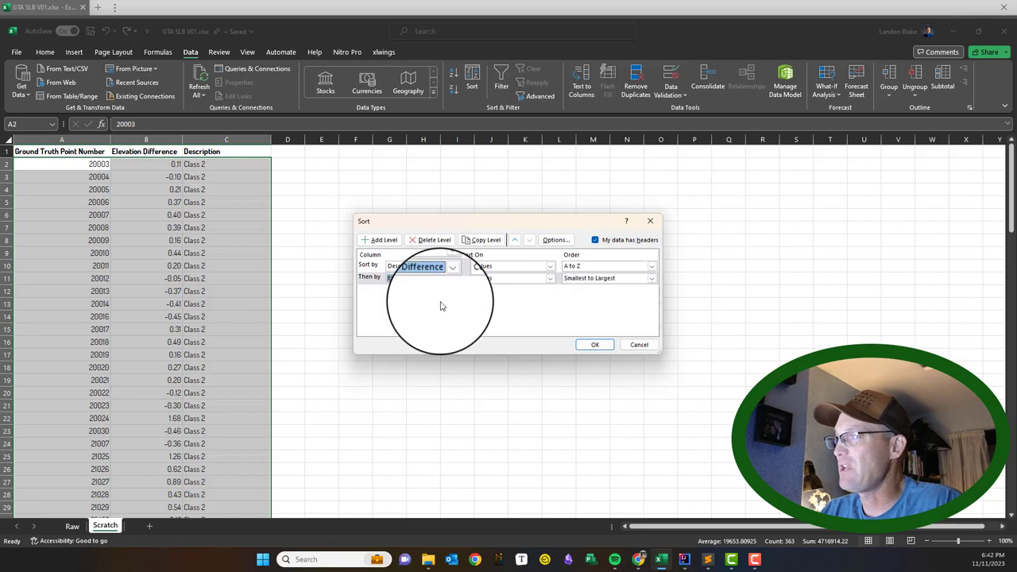
pyautogui.click(596, 346)
pyautogui.click(421, 341)
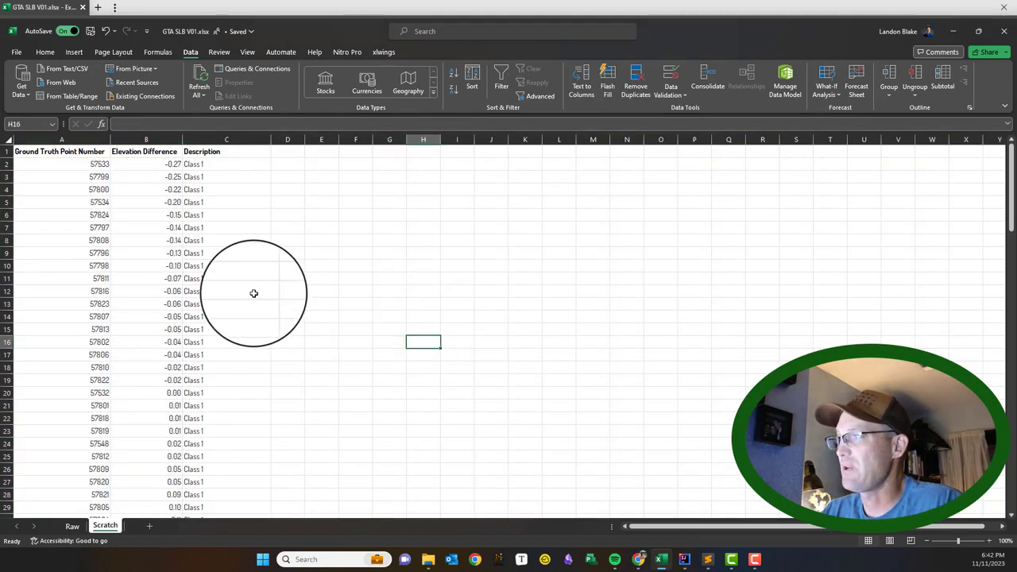
pyautogui.click(254, 164)
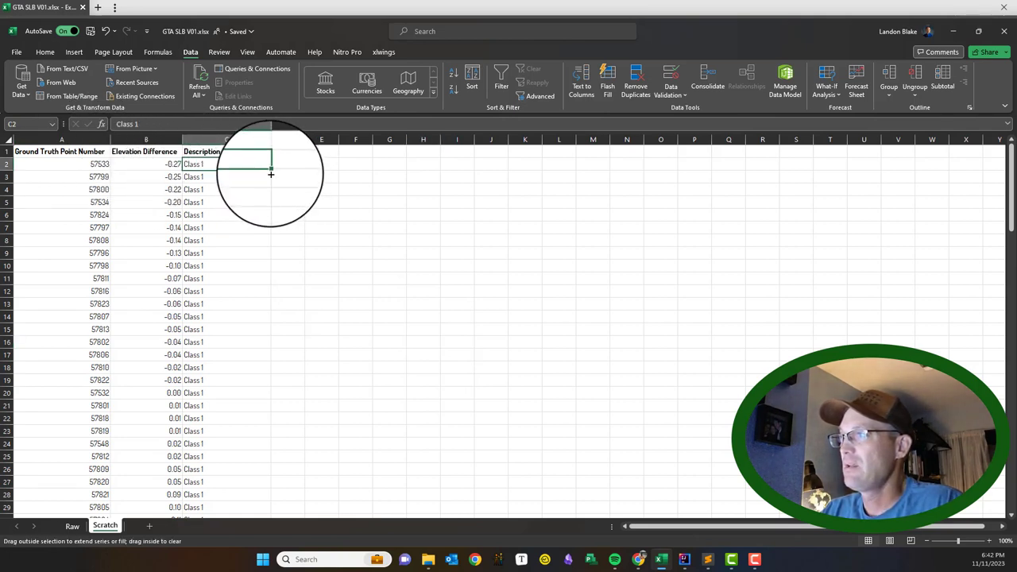
pyautogui.moveTo(270, 173); pyautogui.dragTo(295, 167)
pyautogui.click(322, 228)
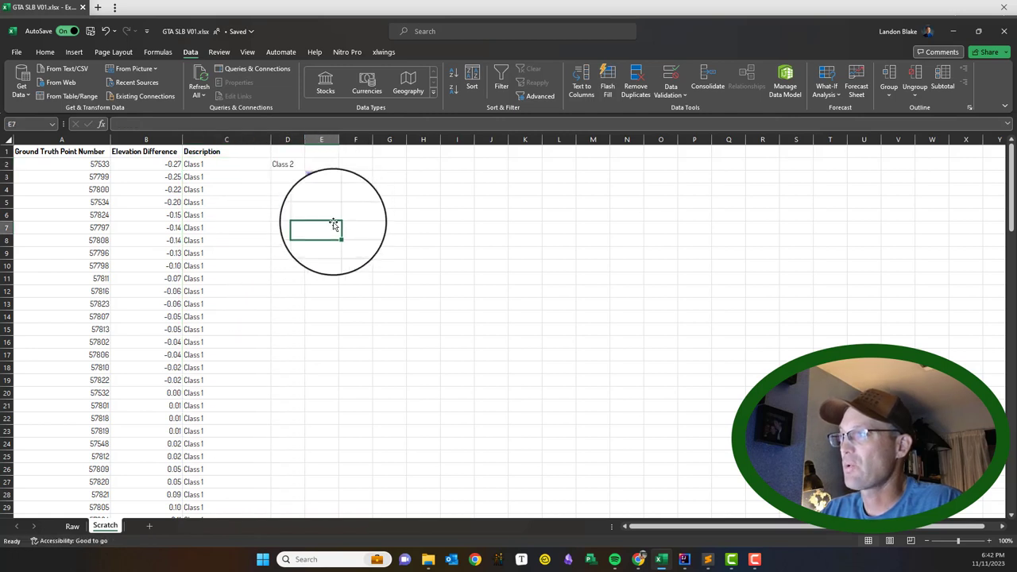
pyautogui.click(292, 166)
pyautogui.press('Delete')
pyautogui.click(165, 165)
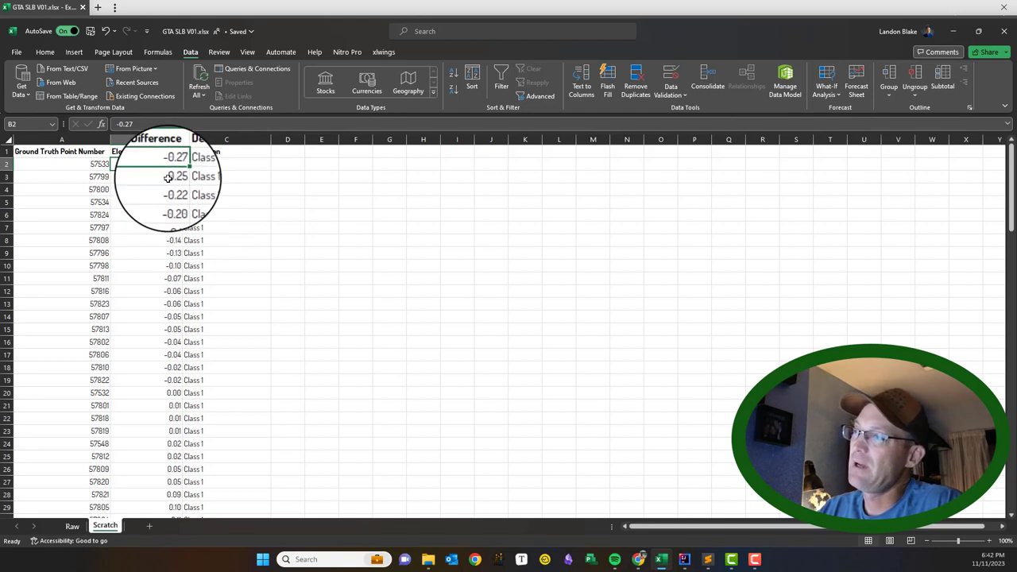
pyautogui.scroll(-4, 172, 342)
pyautogui.scroll(-8, 171, 342)
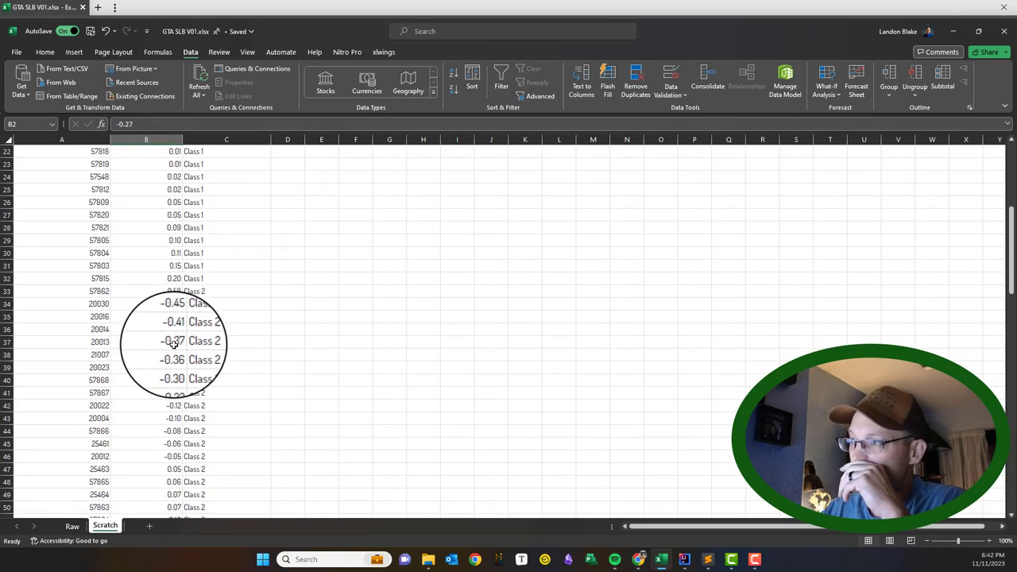
pyautogui.scroll(6, 172, 334)
pyautogui.scroll(6, 172, 328)
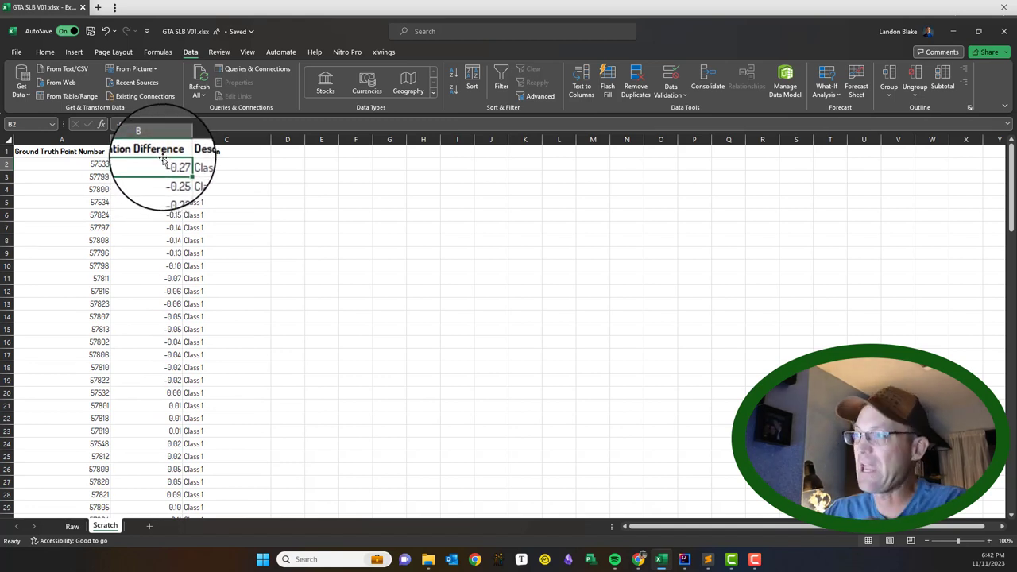
pyautogui.scroll(-3, 175, 204)
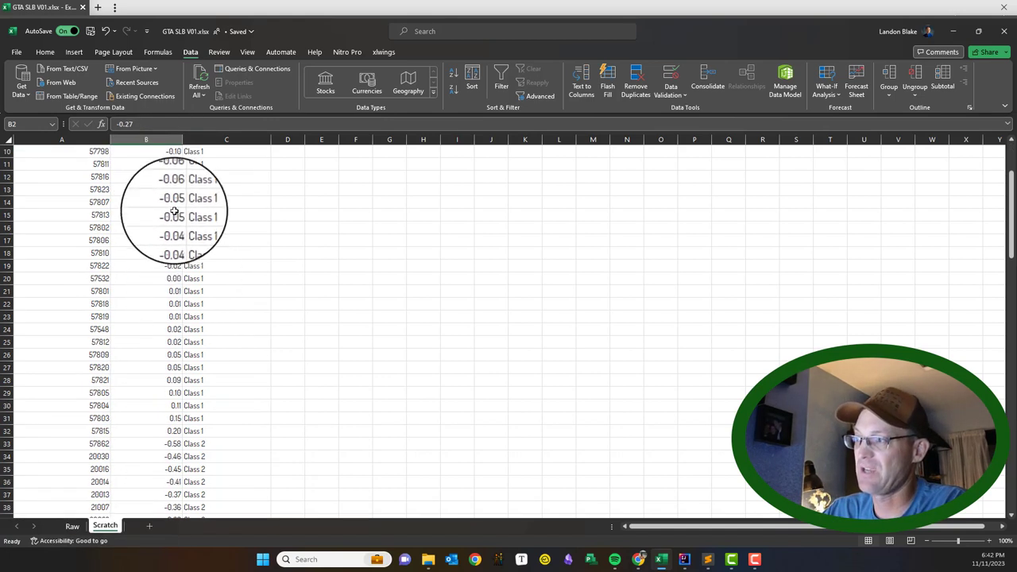
pyautogui.scroll(3, 188, 239)
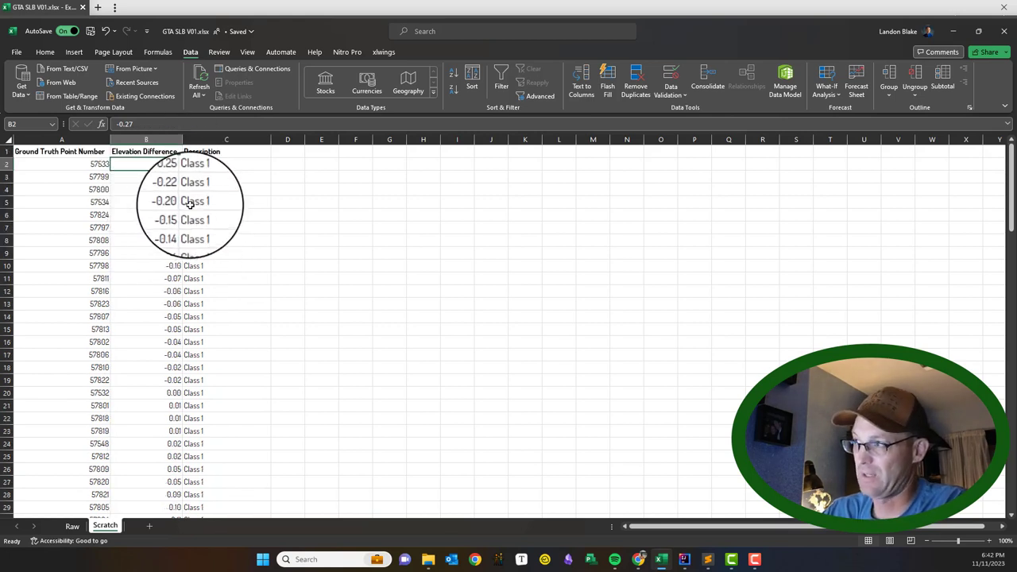
pyautogui.moveTo(294, 167); pyautogui.dragTo(293, 159)
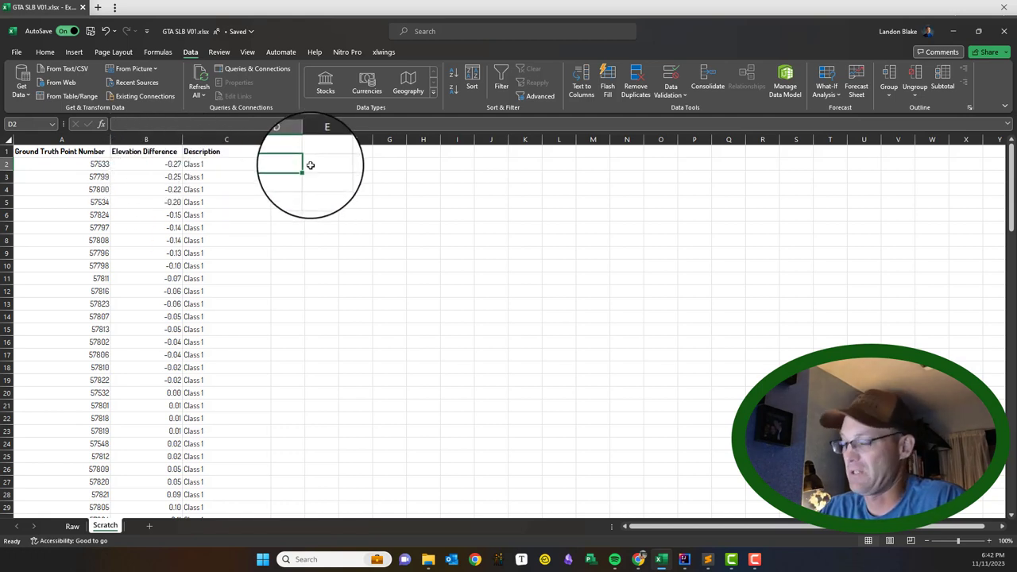
# Enter =ABS(B2) in D2 for the absolute Elevation Difference.
pyautogui.write('=')
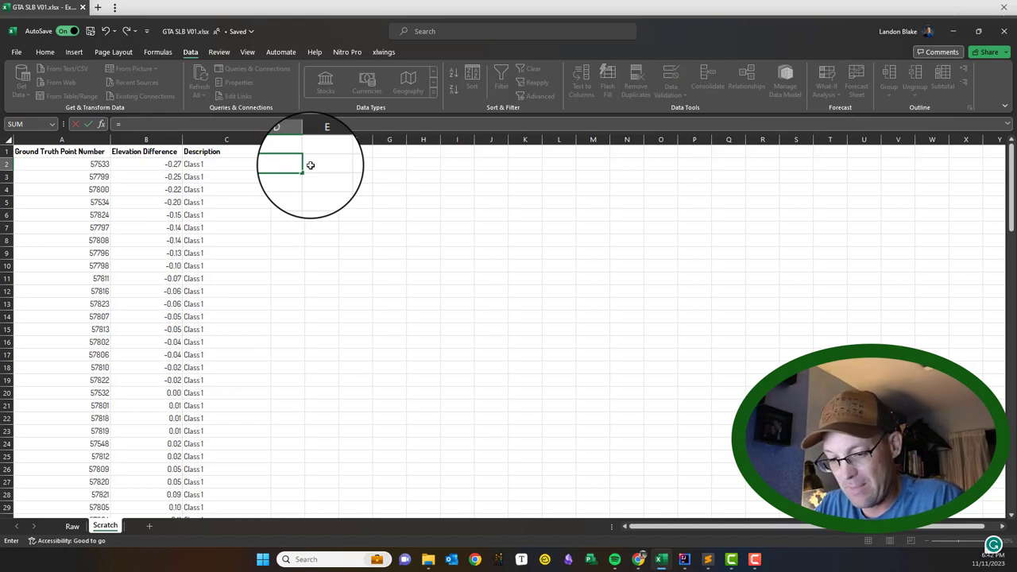
pyautogui.write('ABA')
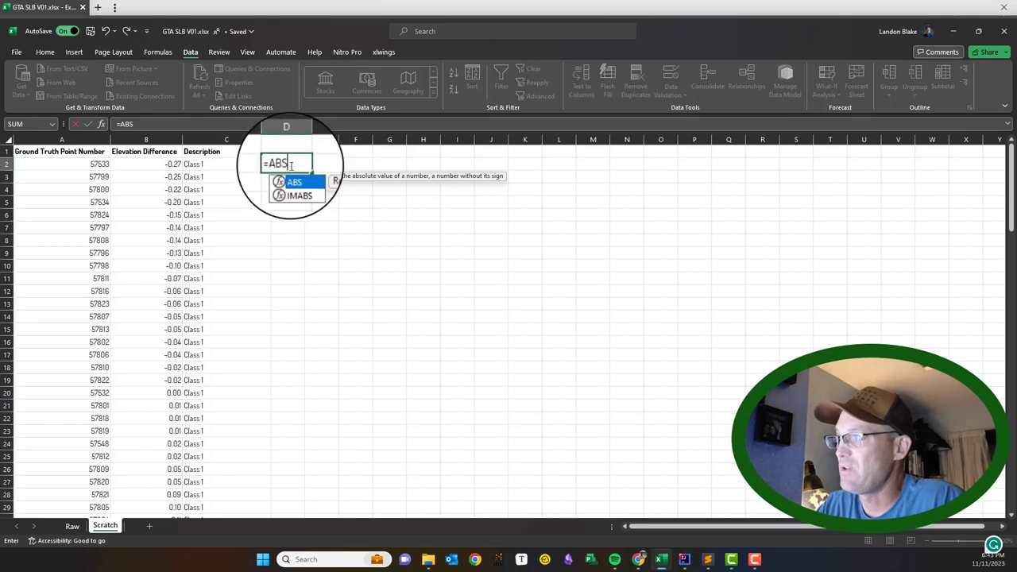
pyautogui.write('(')
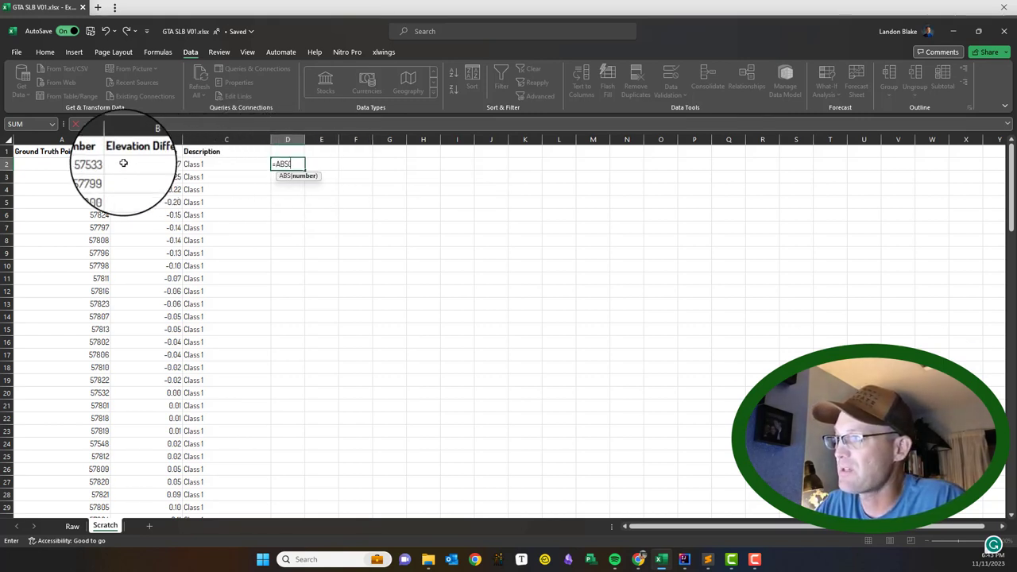
pyautogui.click(145, 165)
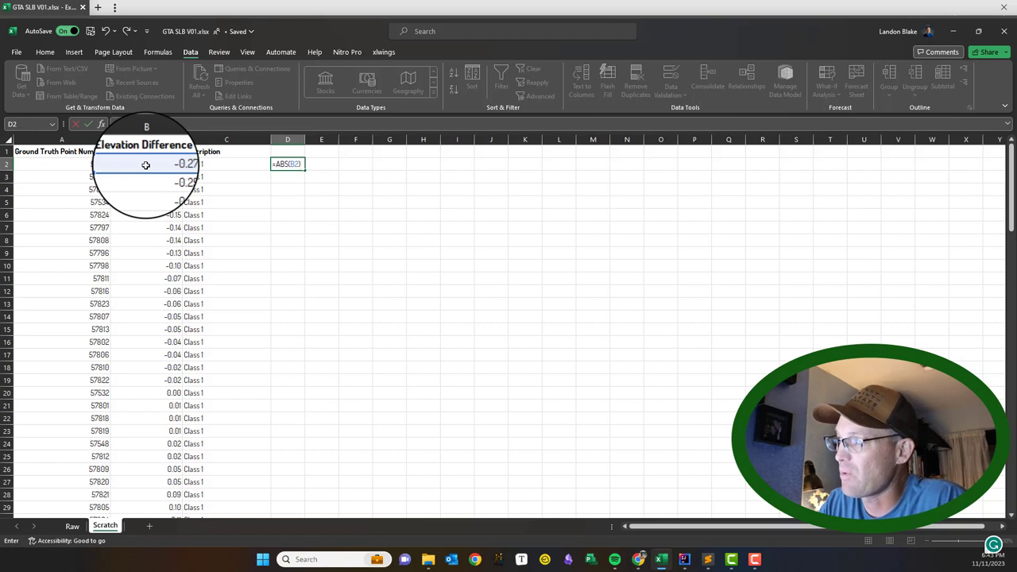
pyautogui.write(')')
pyautogui.press('Return')
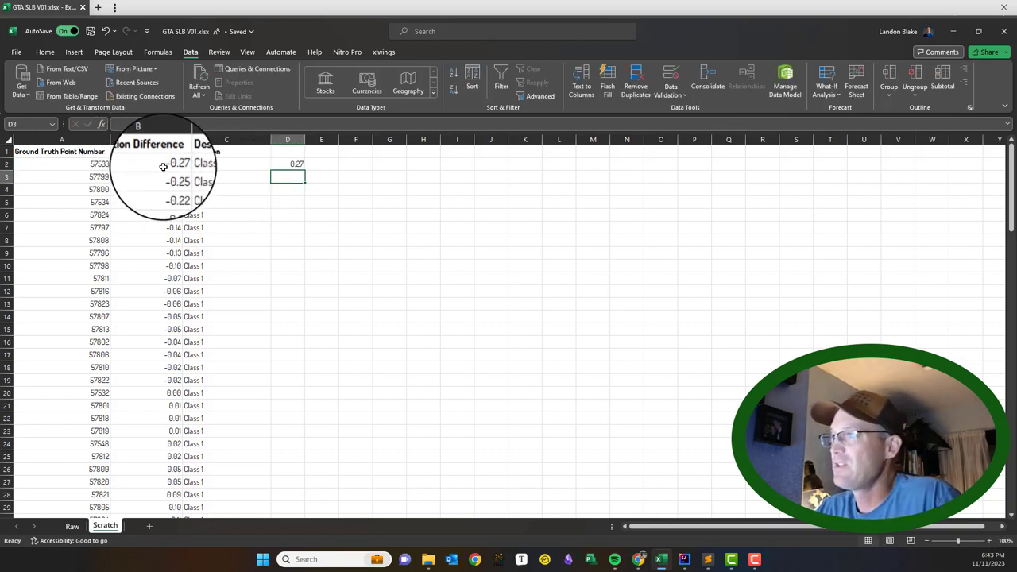
# Copy the D2 ABS formula down column D to the last data row.
pyautogui.press('Up')
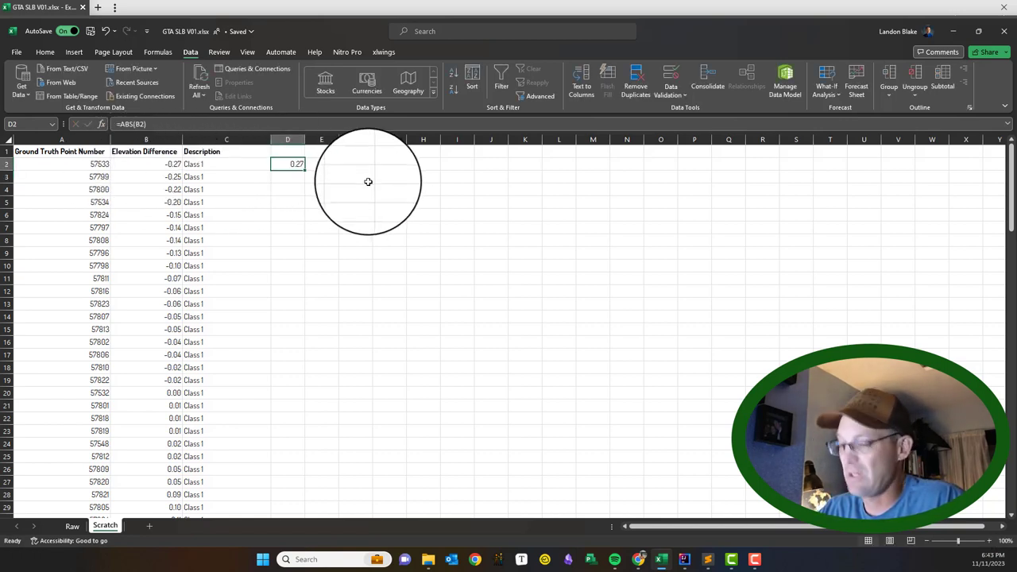
pyautogui.hotkey('ctrl', 'c')
pyautogui.moveTo(296, 175); pyautogui.dragTo(291, 488)
pyautogui.hotkey('ctrl', 'v')
pyautogui.scroll(20, 447, 363)
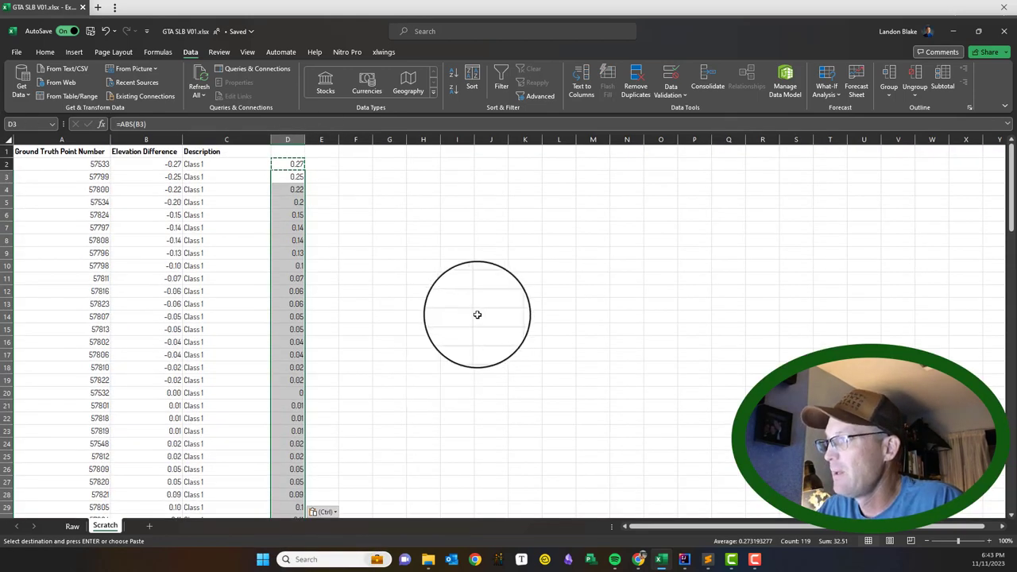
pyautogui.click(481, 314)
pyautogui.press('Escape')
pyautogui.click(288, 139)
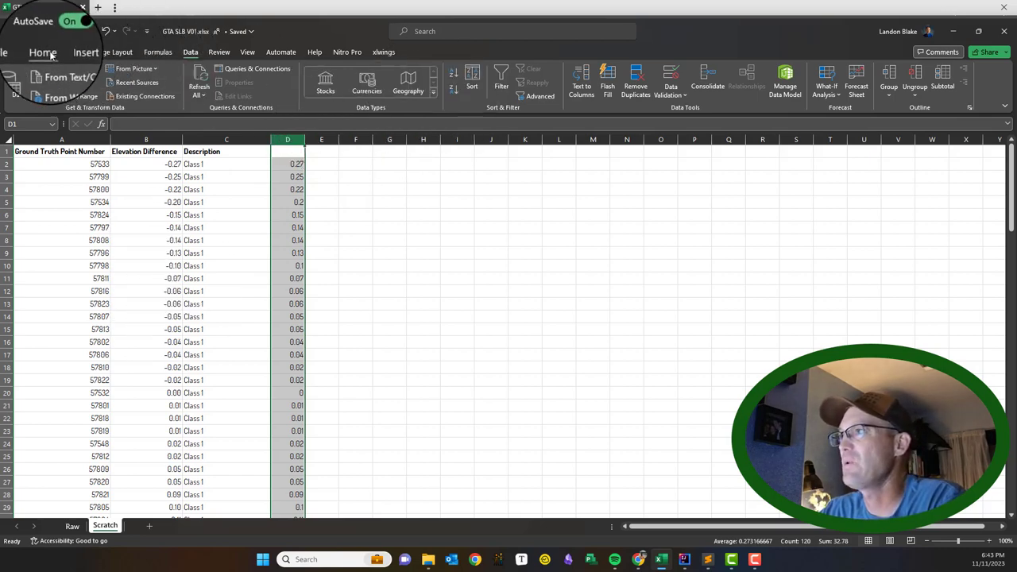
pyautogui.click(44, 52)
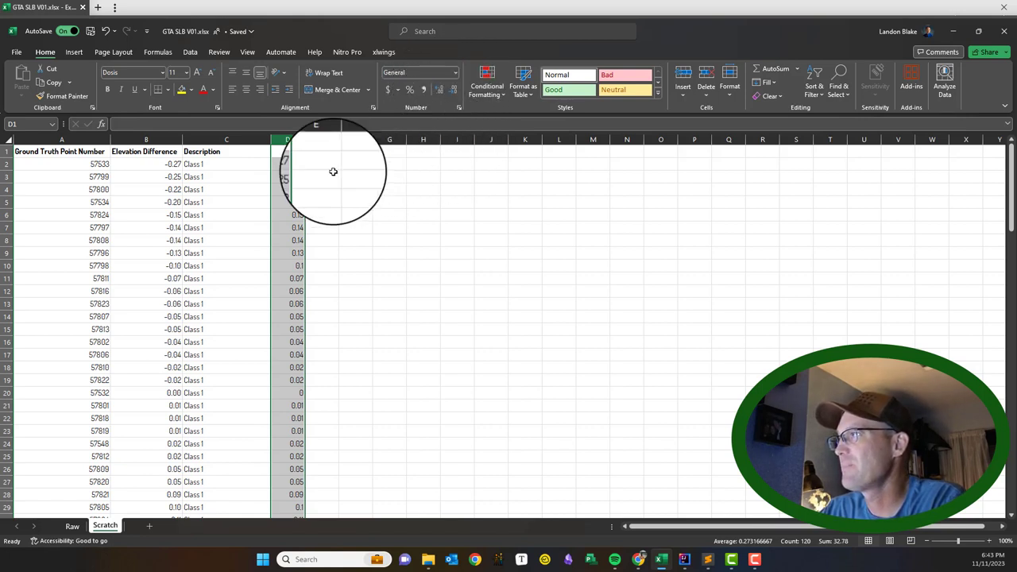
# Format the column D absolute values to two decimals and select D2:D121 for copying.
pyautogui.click(288, 189)
pyautogui.moveTo(287, 164); pyautogui.dragTo(294, 470)
pyautogui.click(441, 91)
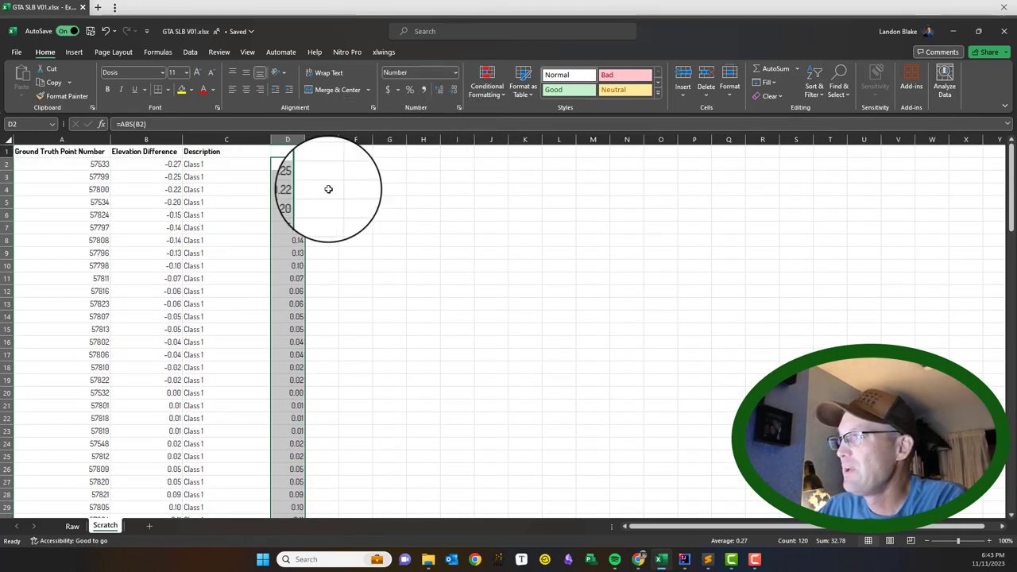
pyautogui.click(390, 240)
pyautogui.moveTo(297, 164); pyautogui.dragTo(299, 520)
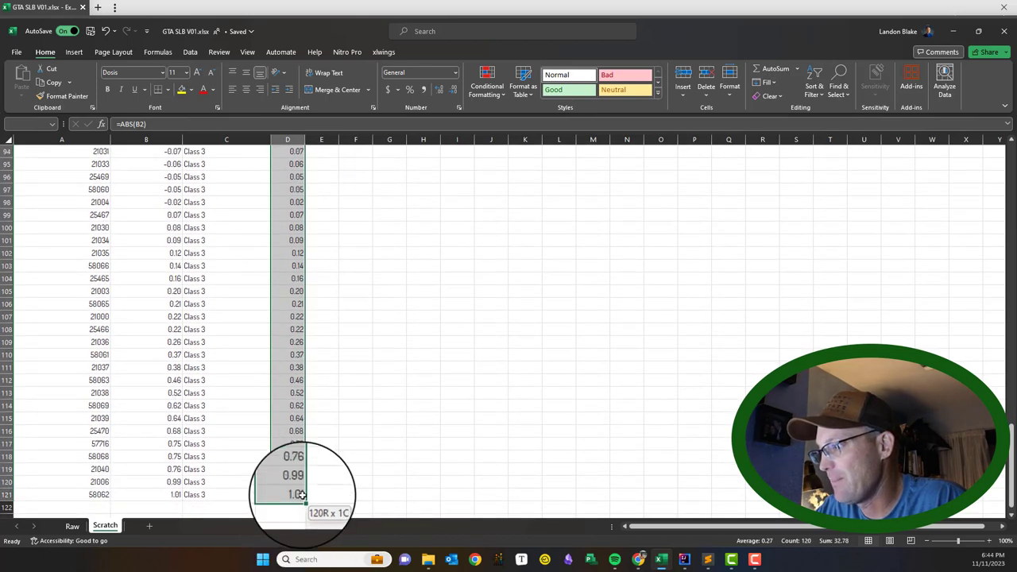
pyautogui.scroll(20, 326, 395)
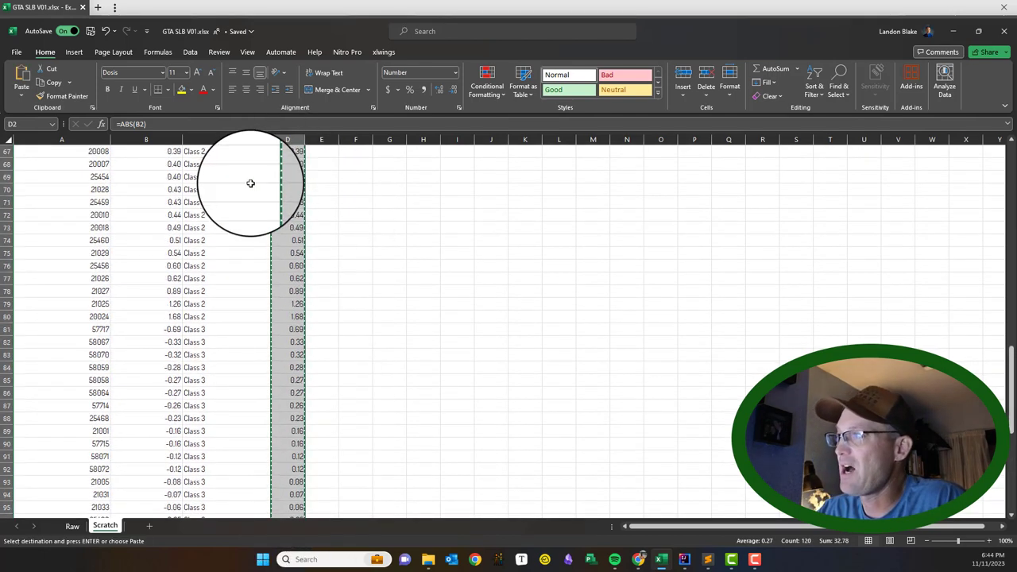
pyautogui.scroll(4, 273, 233)
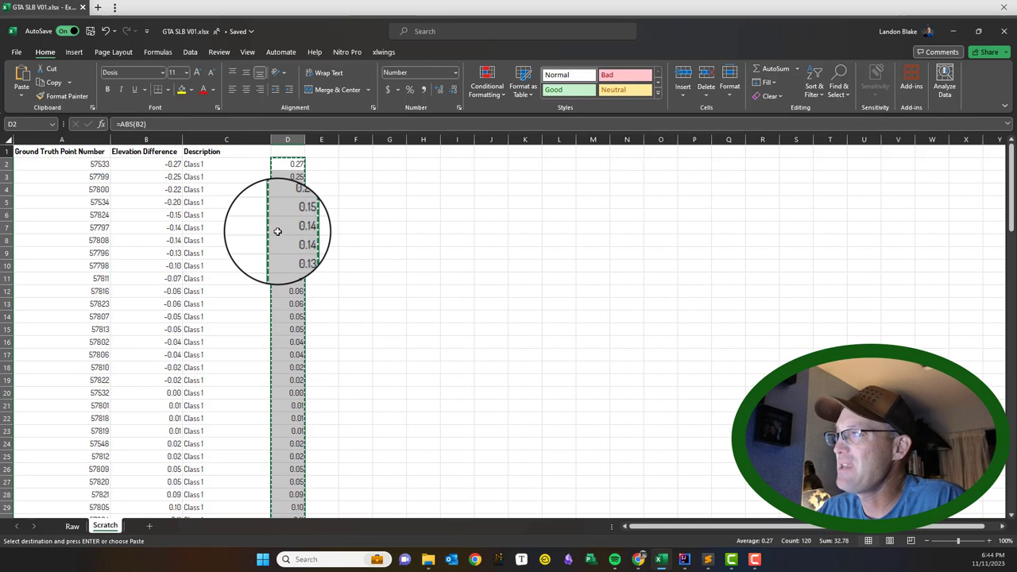
# Paste the column D absolute values into column B as values only, undoing the #REF! paste.
pyautogui.click(136, 163)
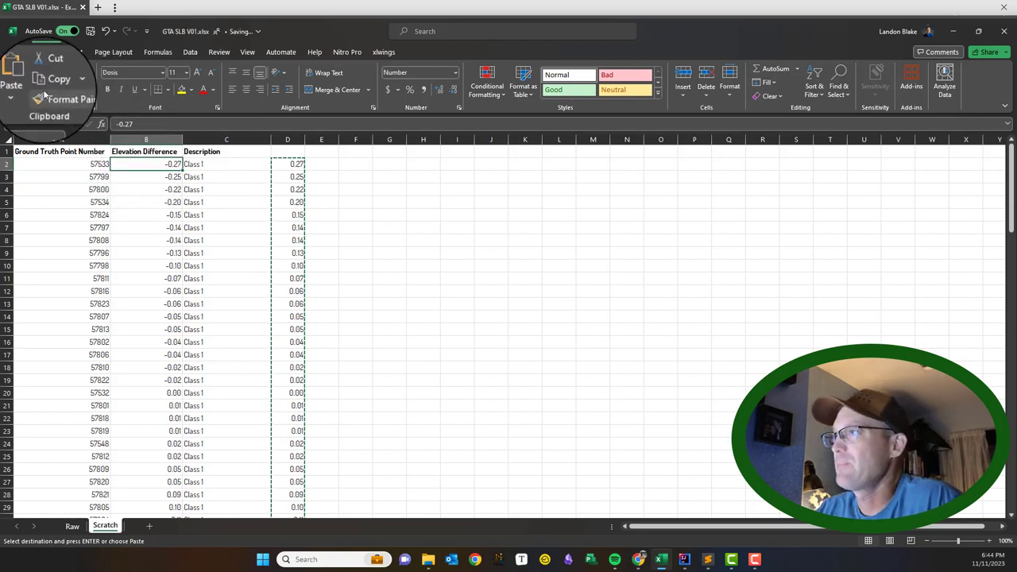
pyautogui.click(21, 80)
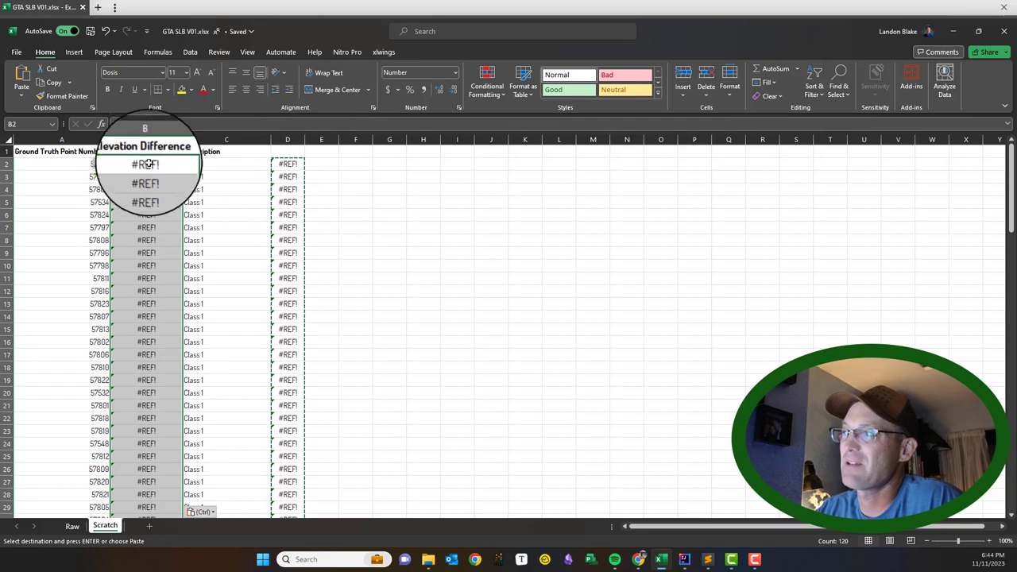
pyautogui.click(106, 32)
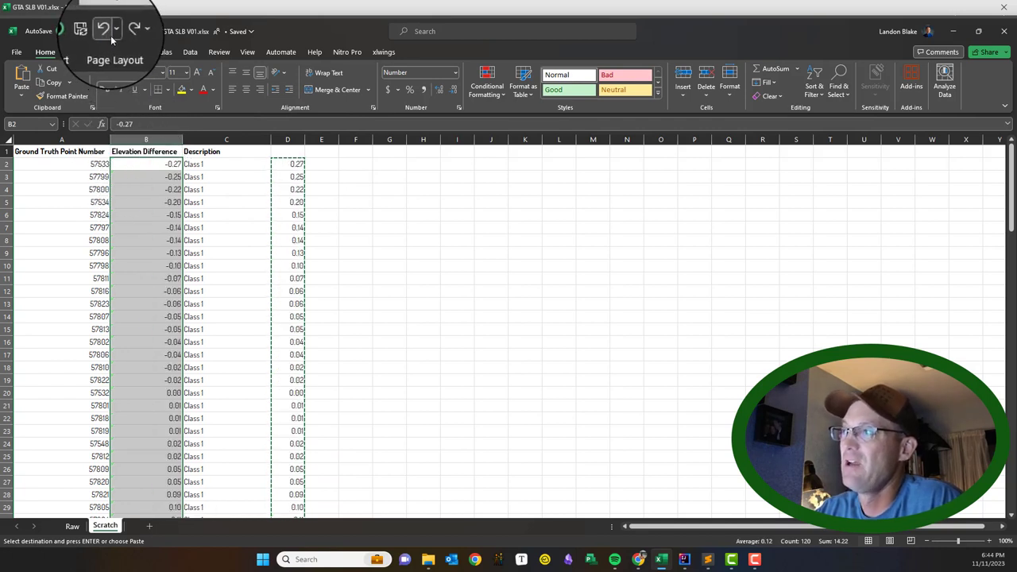
pyautogui.click(20, 96)
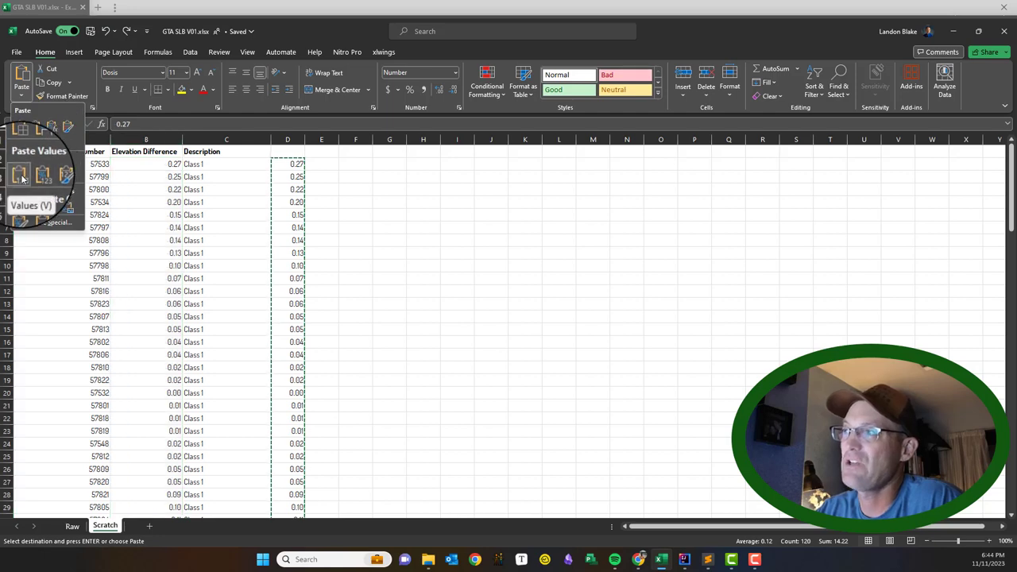
pyautogui.click(22, 178)
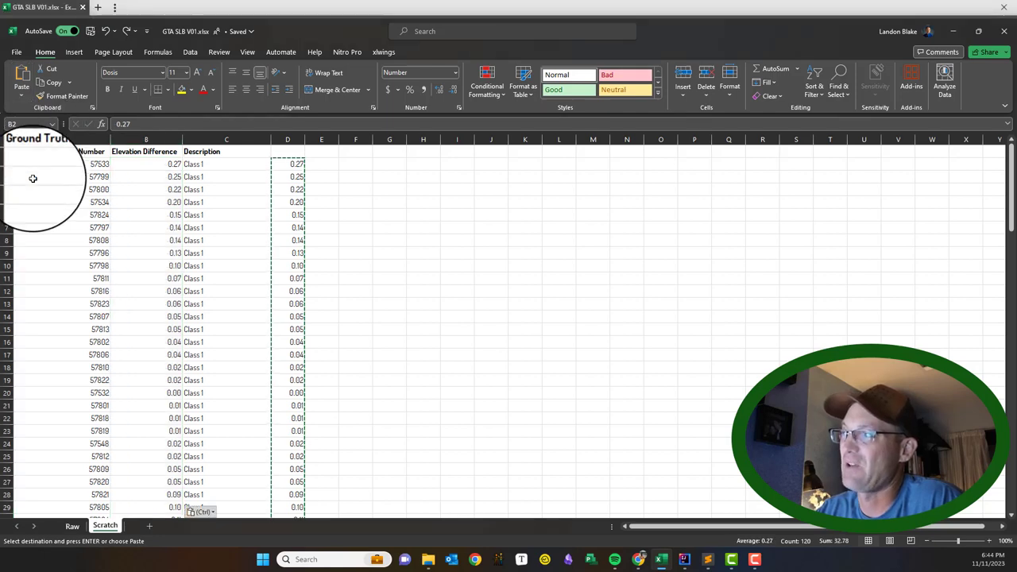
pyautogui.click(163, 189)
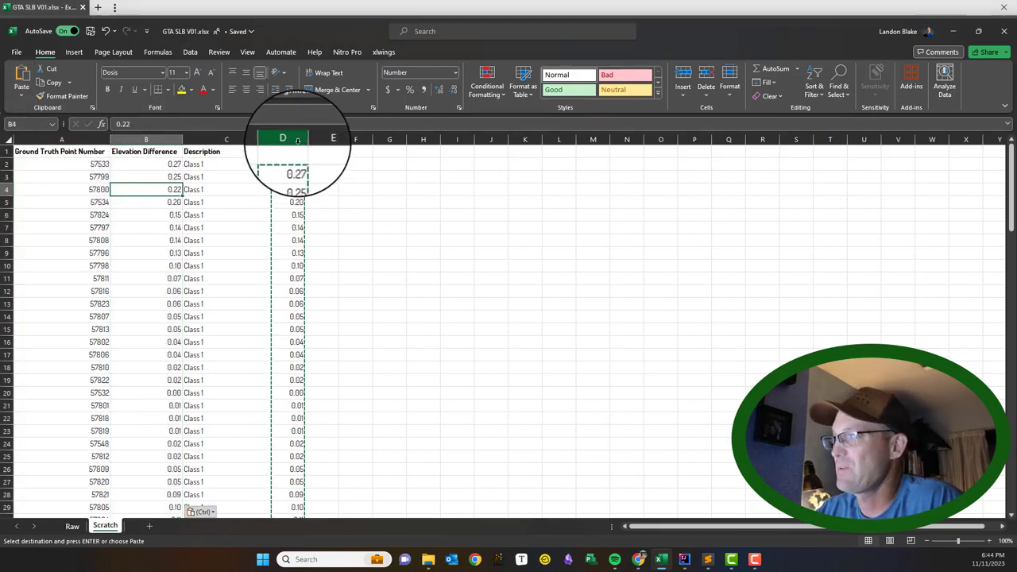
pyautogui.moveTo(293, 310); pyautogui.dragTo(301, 498)
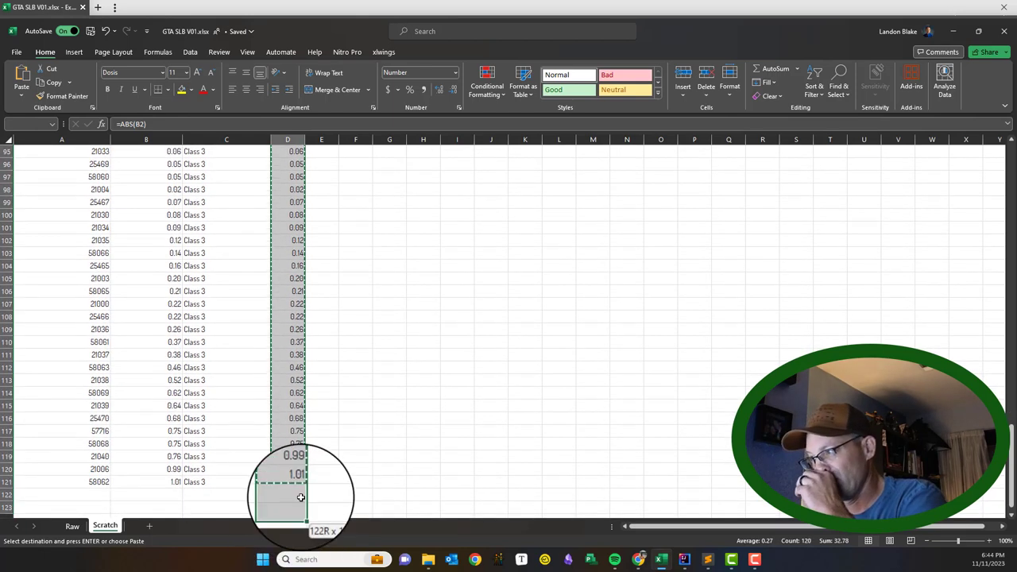
# Clear column D and re-sort by Description, then Elevation Difference smallest to largest.
pyautogui.hotkey('ctrl', 'z')
pyautogui.click(524, 342)
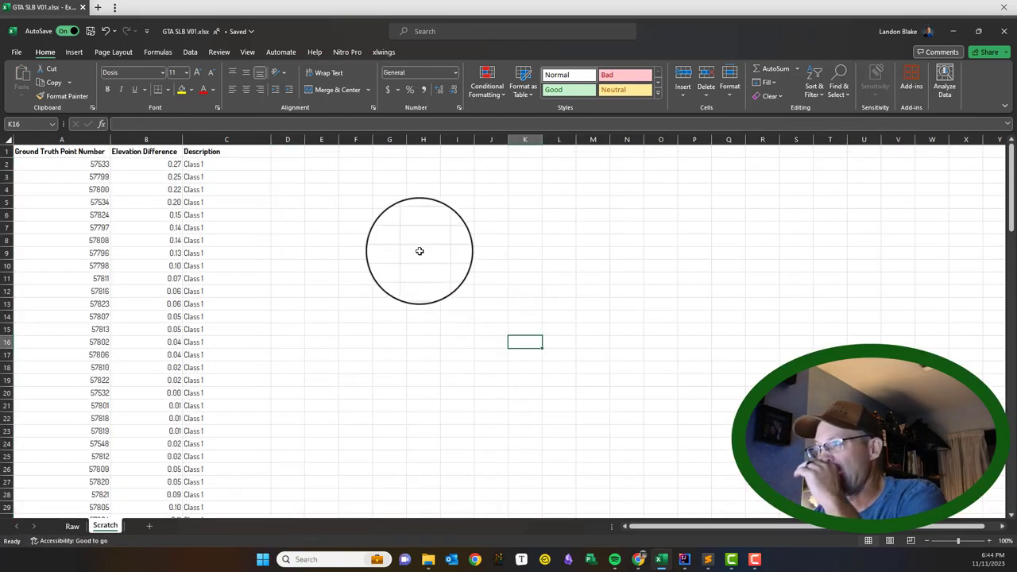
pyautogui.click(8, 140)
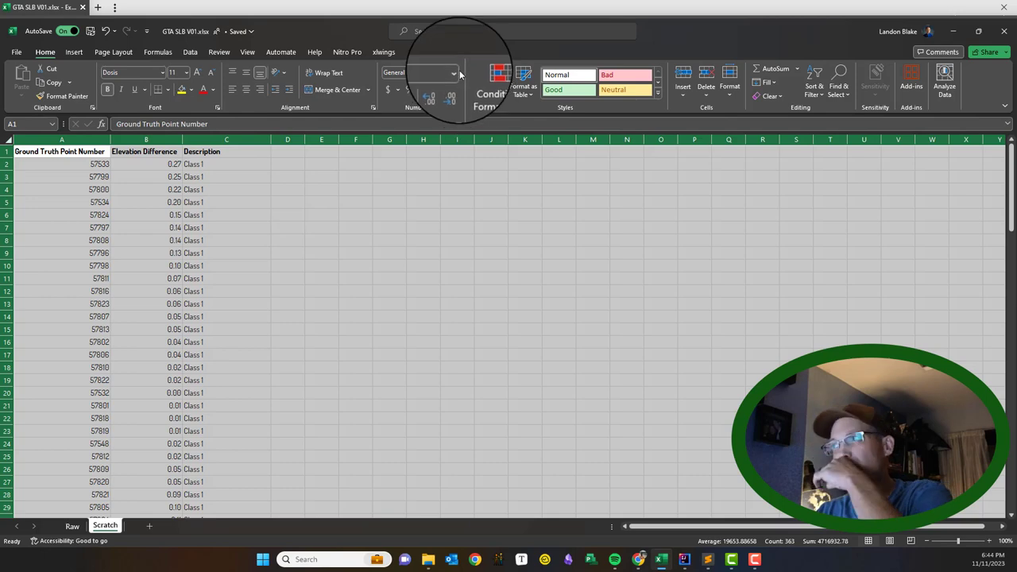
pyautogui.click(190, 52)
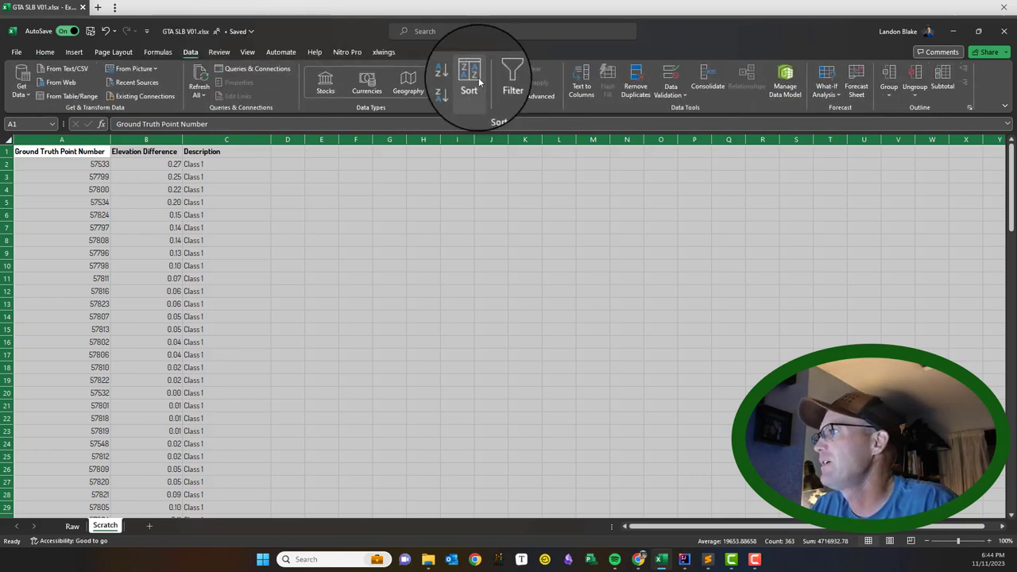
pyautogui.click(472, 83)
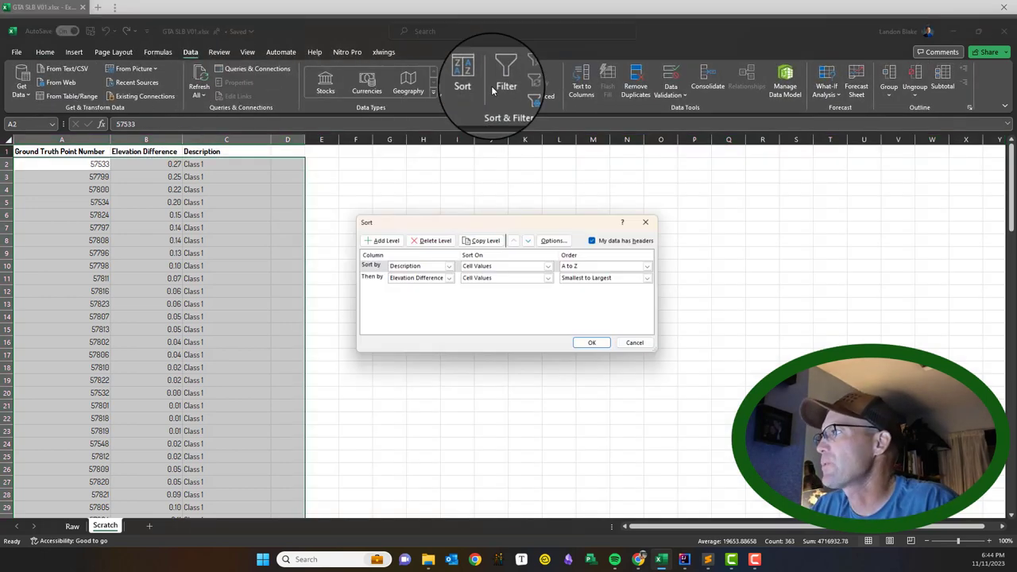
pyautogui.click(590, 344)
pyautogui.click(491, 253)
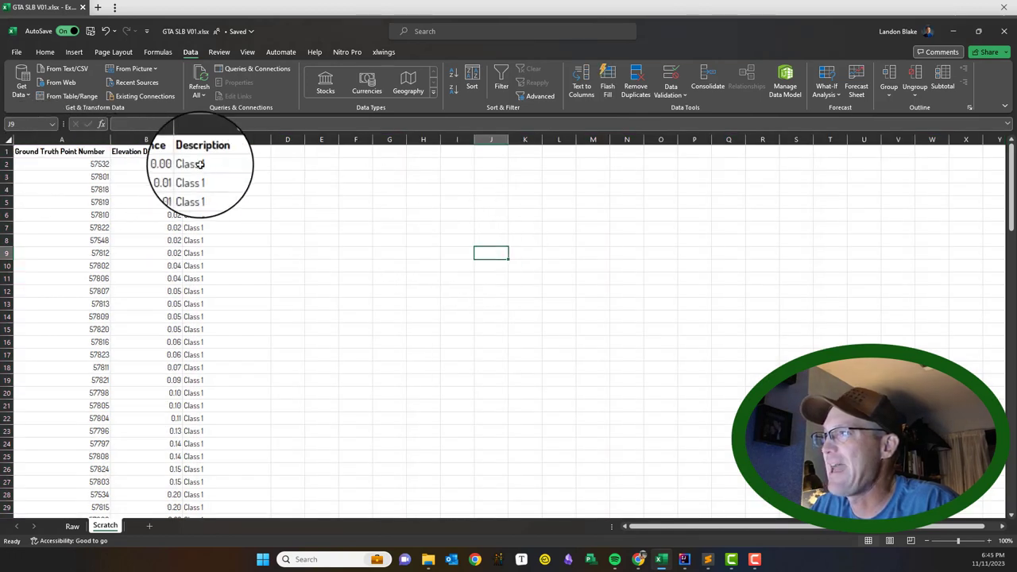
pyautogui.click(155, 163)
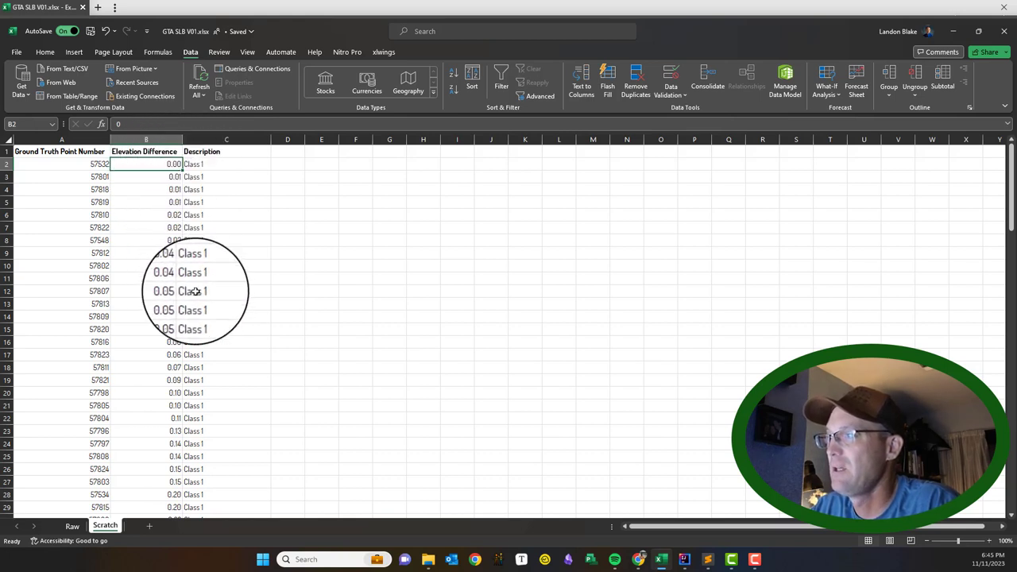
# Scroll through the sorted data to find the class boundaries, where Class 1 ends at 0.27 in row 31.
pyautogui.scroll(-5, 182, 392)
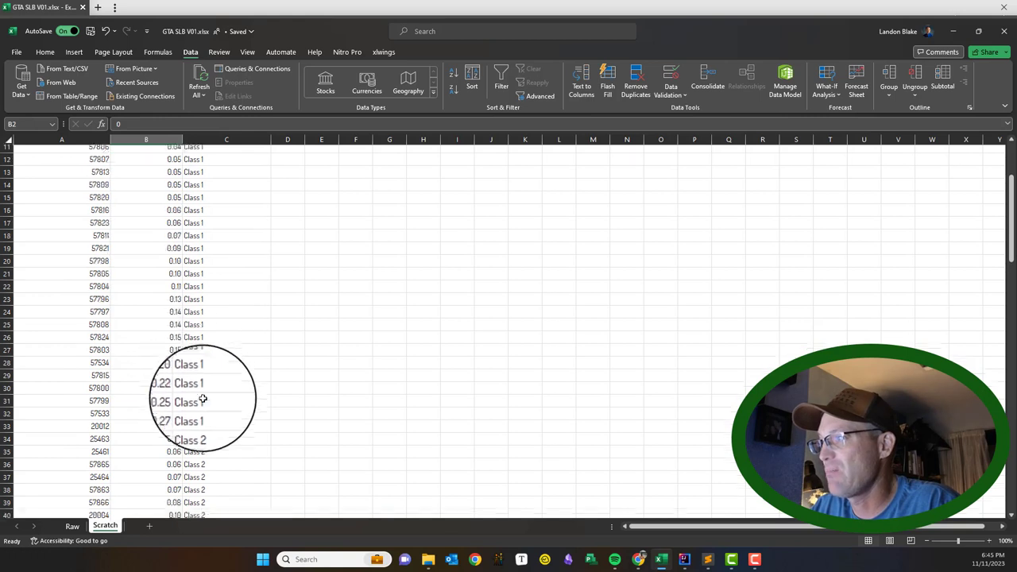
pyautogui.click(159, 342)
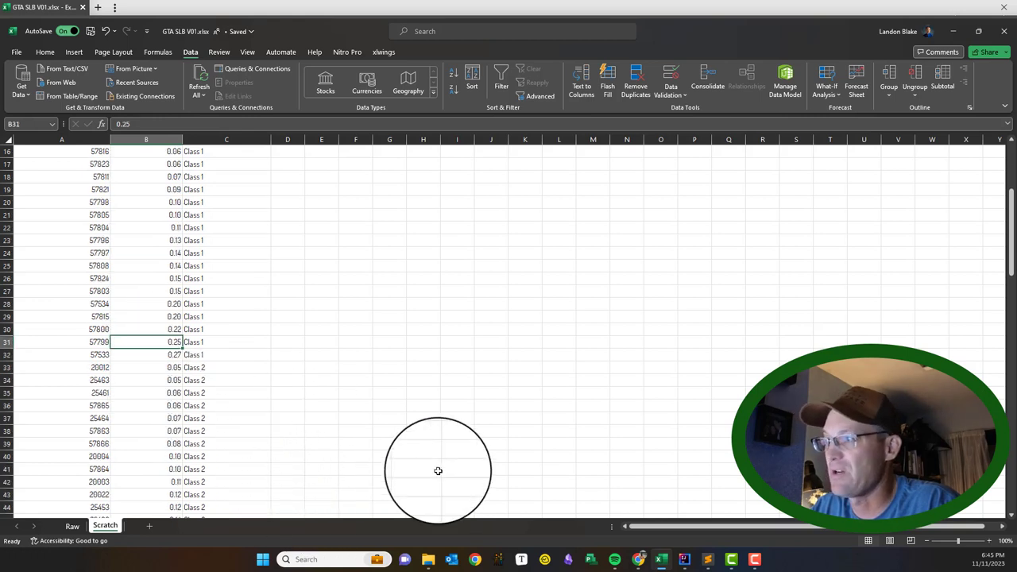
pyautogui.scroll(-1, 262, 357)
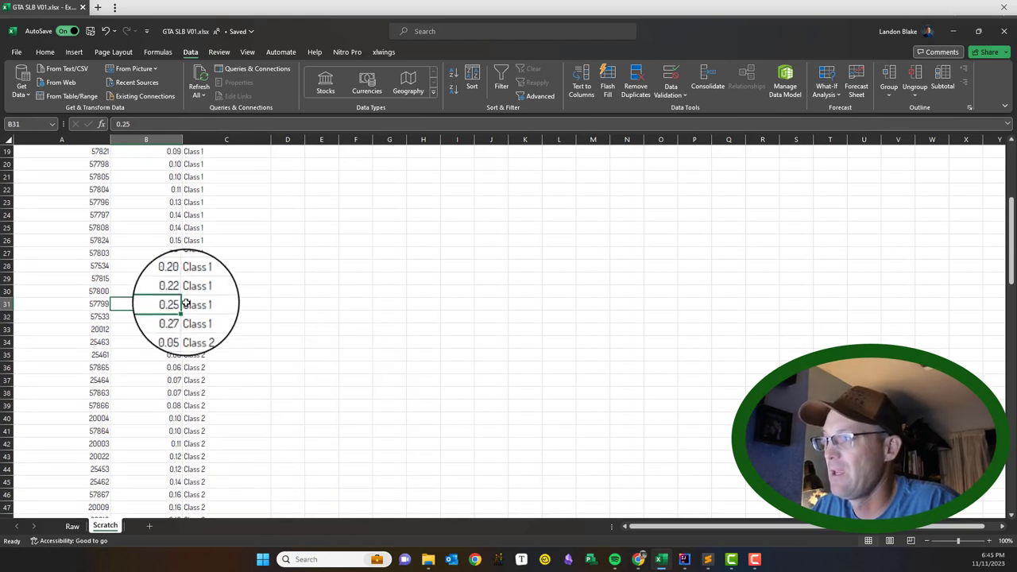
pyautogui.click(164, 316)
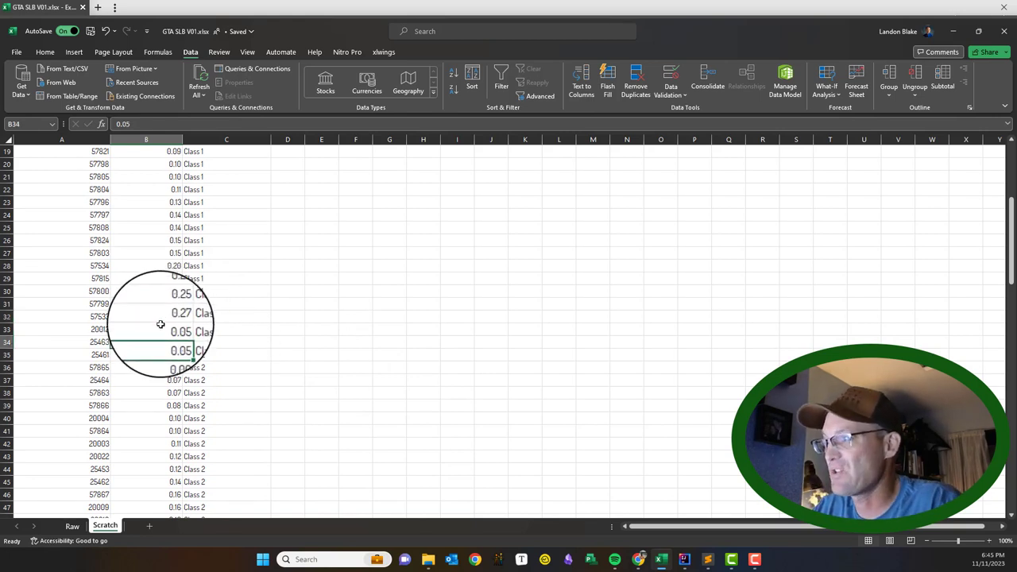
pyautogui.scroll(-4, 170, 329)
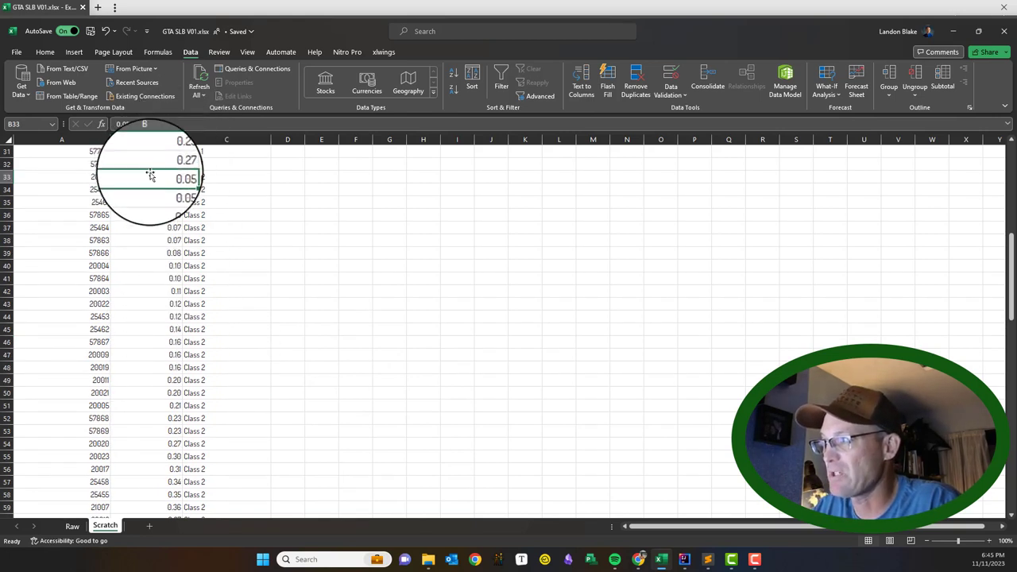
pyautogui.scroll(-3, 170, 406)
pyautogui.scroll(-7, 273, 454)
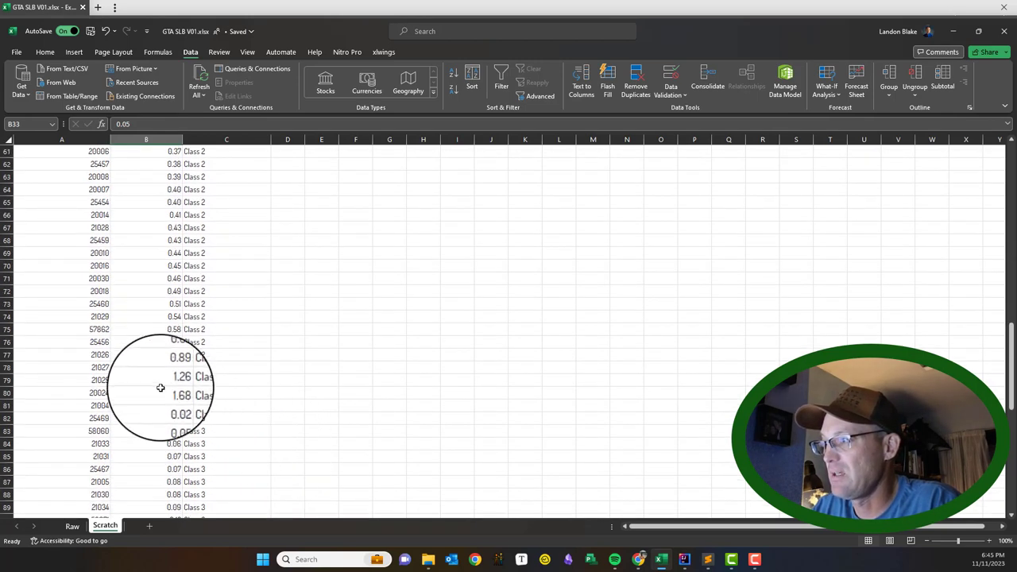
pyautogui.click(156, 367)
pyautogui.scroll(-2, 237, 332)
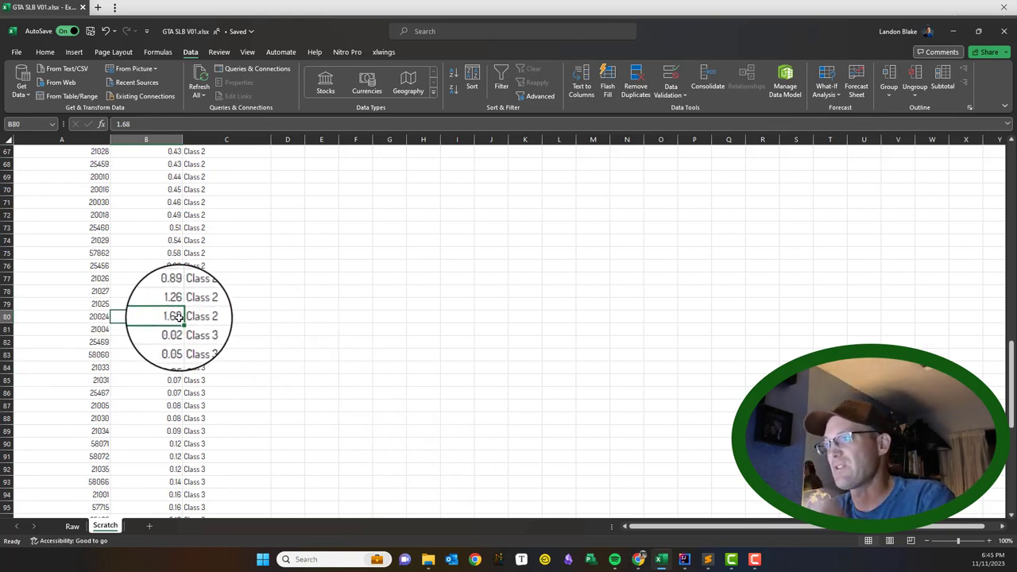
pyautogui.scroll(-1, 213, 329)
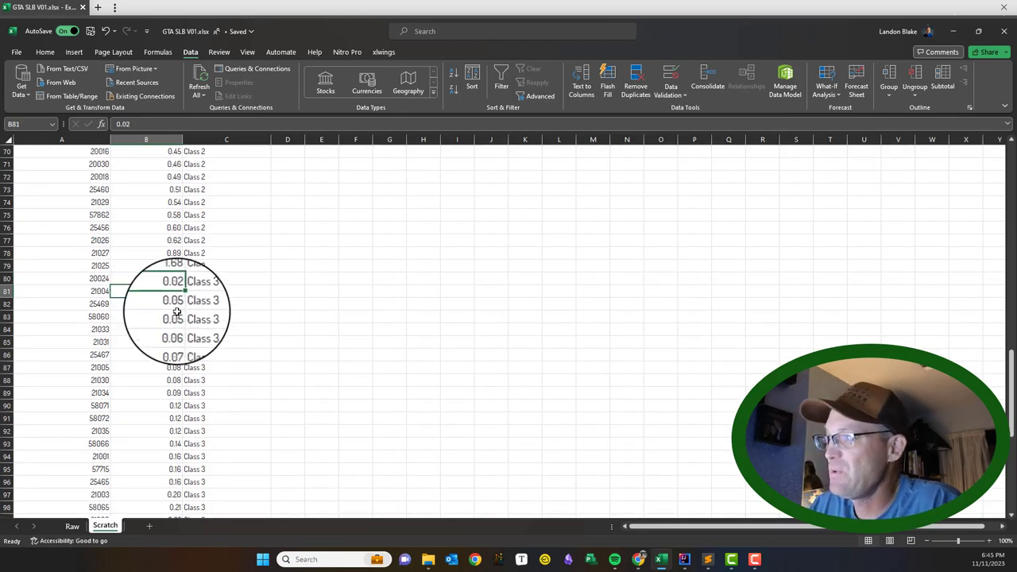
pyautogui.scroll(-11, 172, 298)
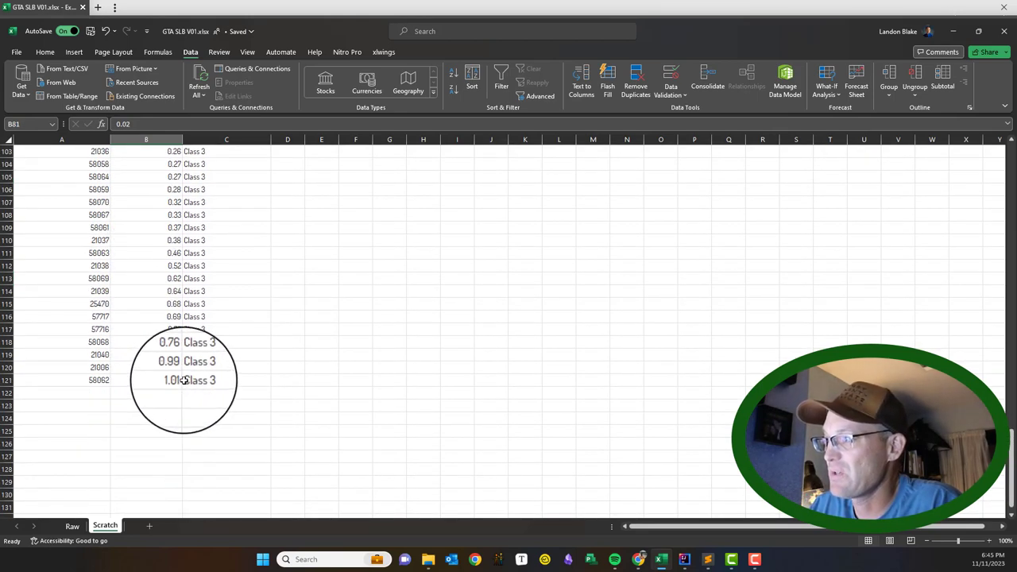
pyautogui.click(162, 385)
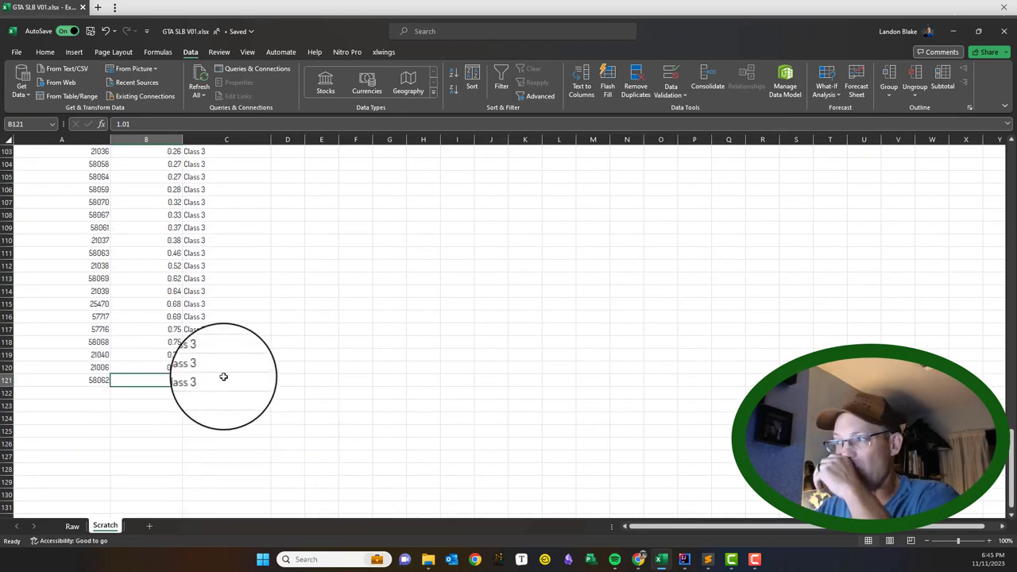
pyautogui.scroll(2, 270, 355)
pyautogui.scroll(20, 269, 355)
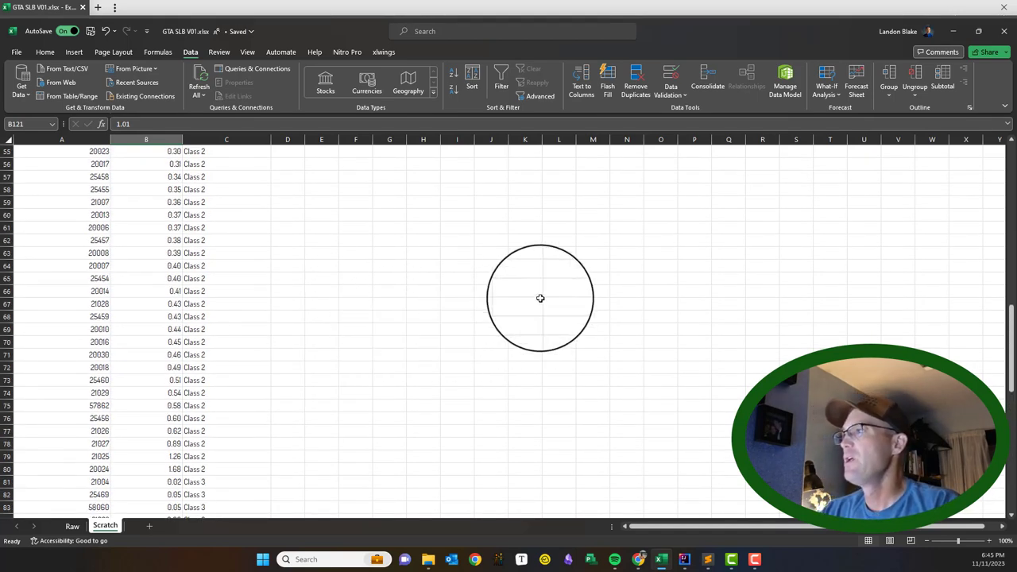
pyautogui.scroll(11, 563, 304)
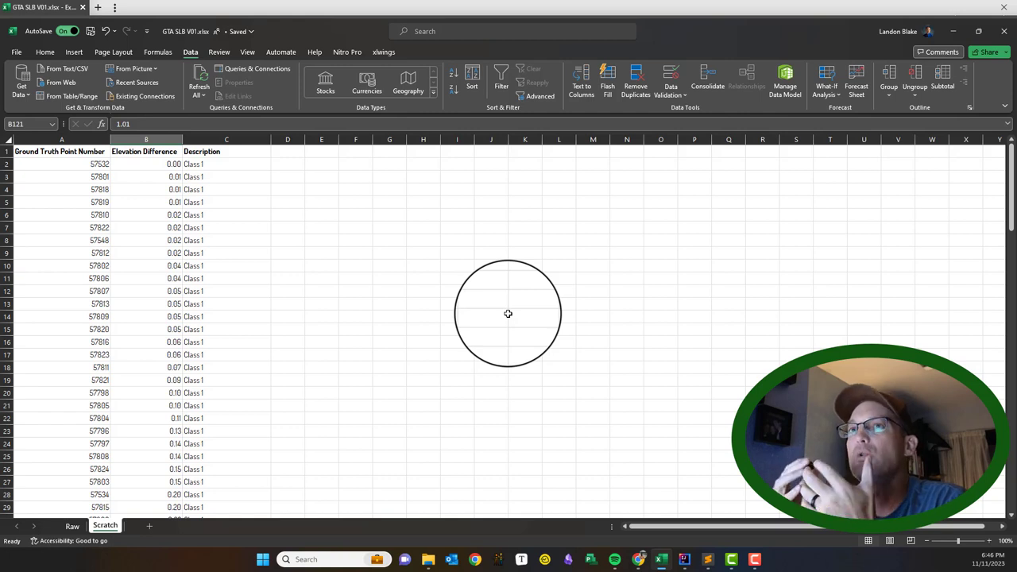
pyautogui.scroll(-8, 334, 290)
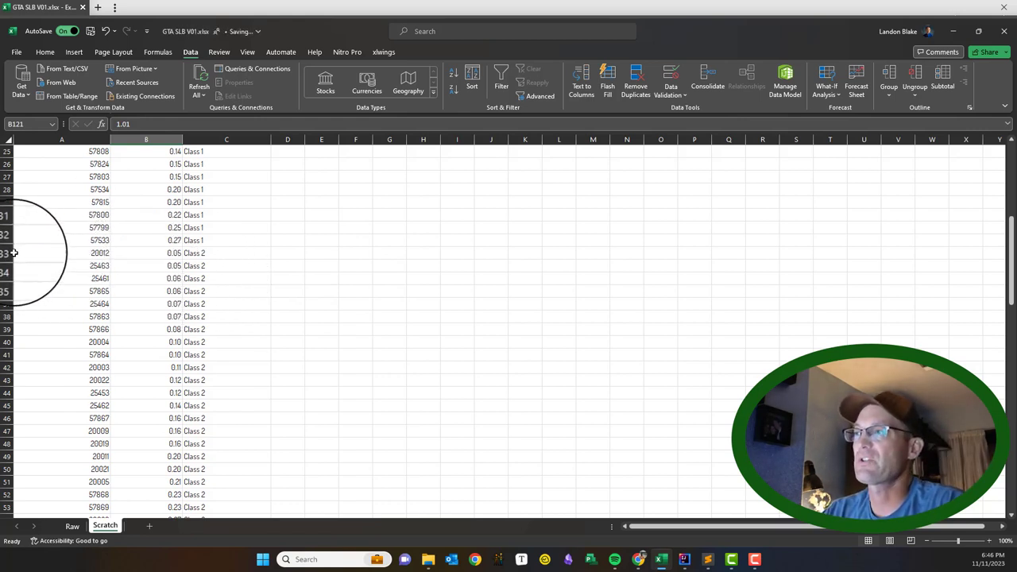
pyautogui.scroll(8, 421, 318)
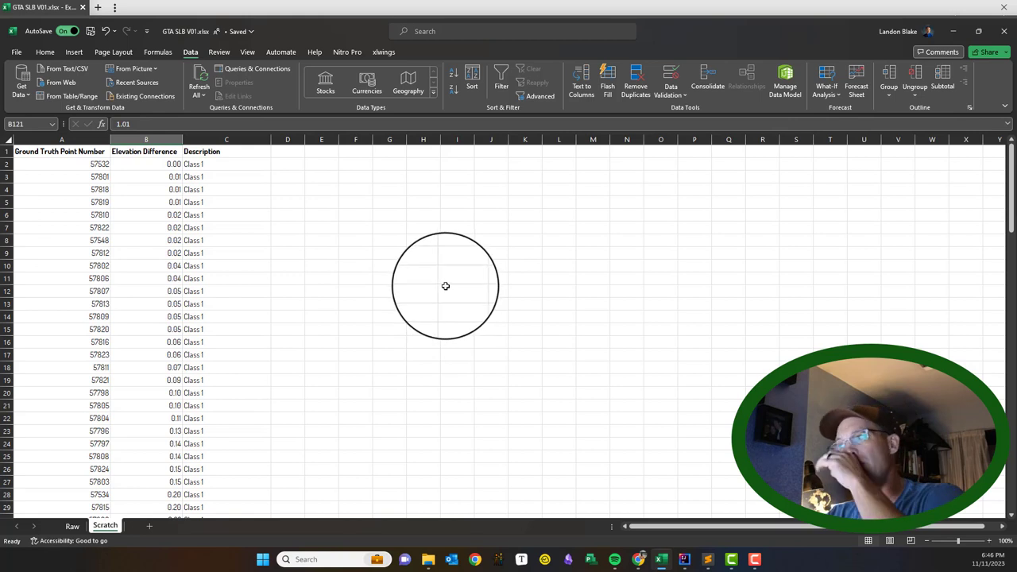
pyautogui.scroll(-3, 238, 350)
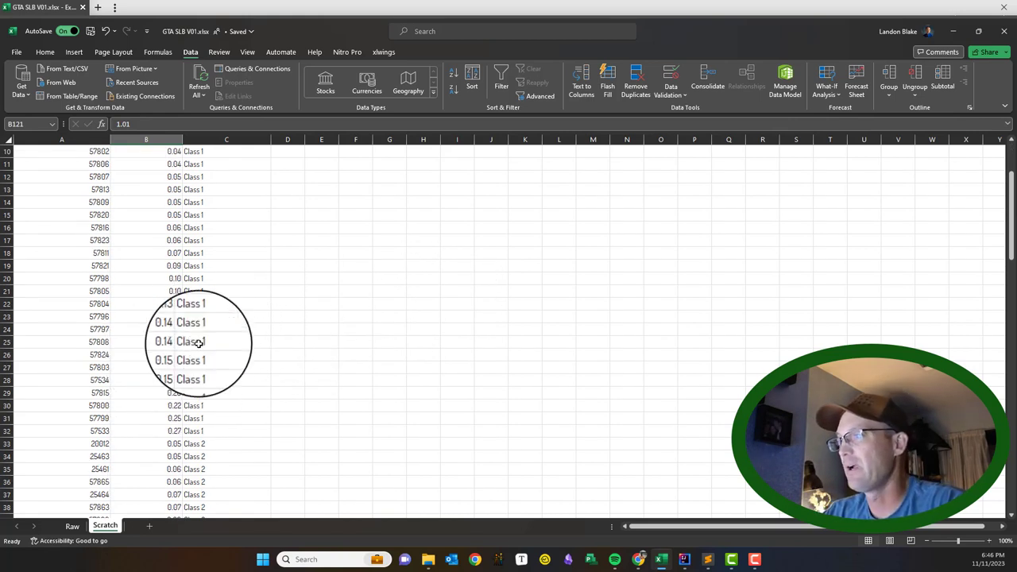
pyautogui.scroll(-3, 238, 342)
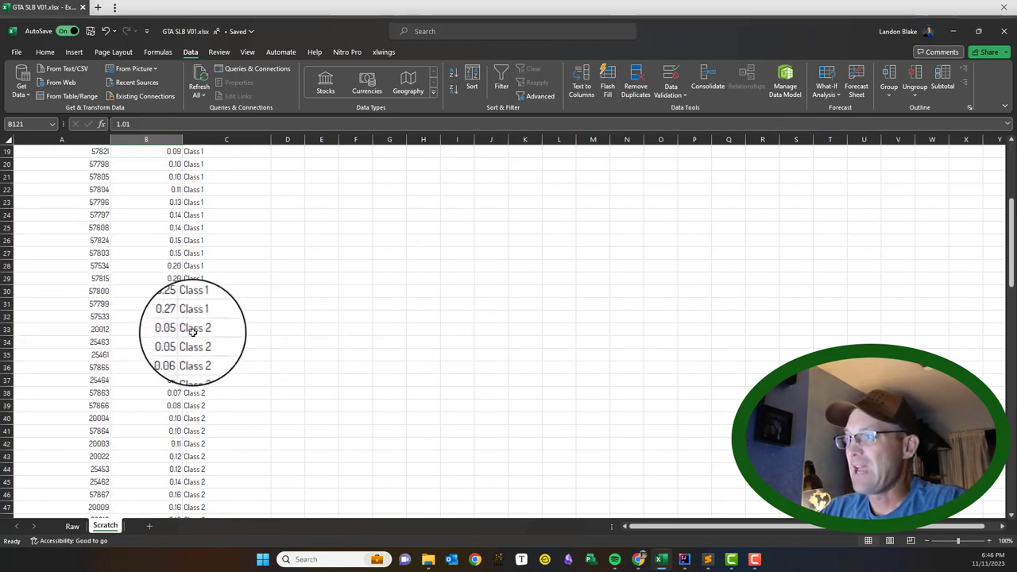
# Insert four blank rows (33–36) between the Class 1 and Class 2 blocks.
pyautogui.rightClick(7, 329)
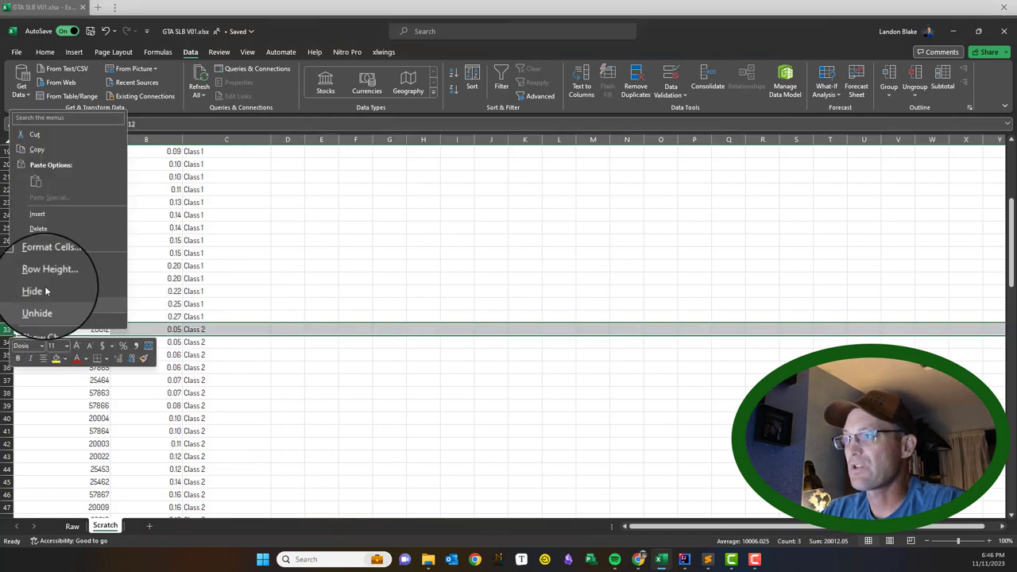
pyautogui.click(37, 214)
pyautogui.rightClick(10, 329)
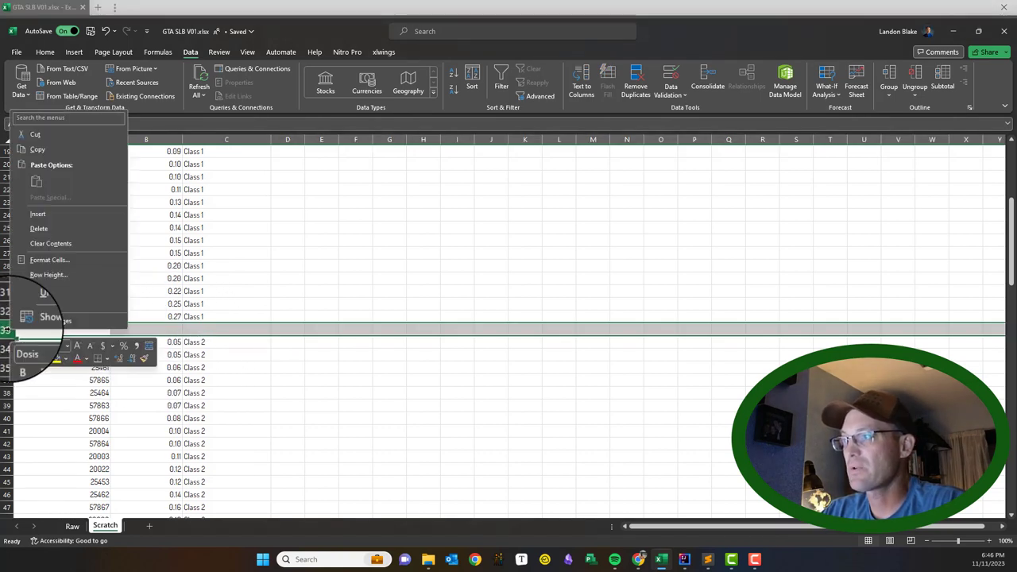
pyautogui.click(37, 213)
pyautogui.keyDown('shift'); pyautogui.click(8, 341); pyautogui.keyUp('shift')
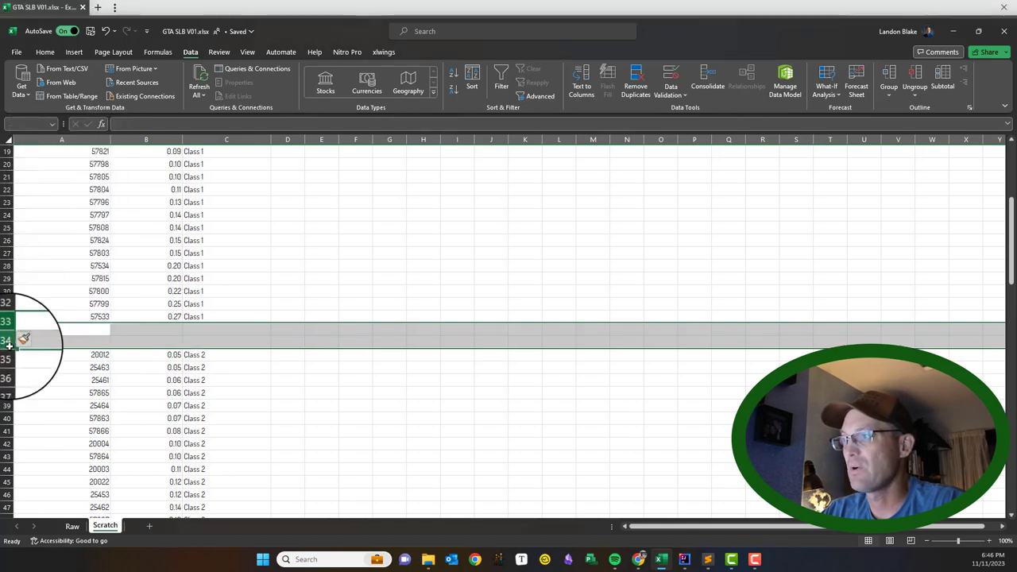
pyautogui.rightClick(8, 342)
pyautogui.click(41, 231)
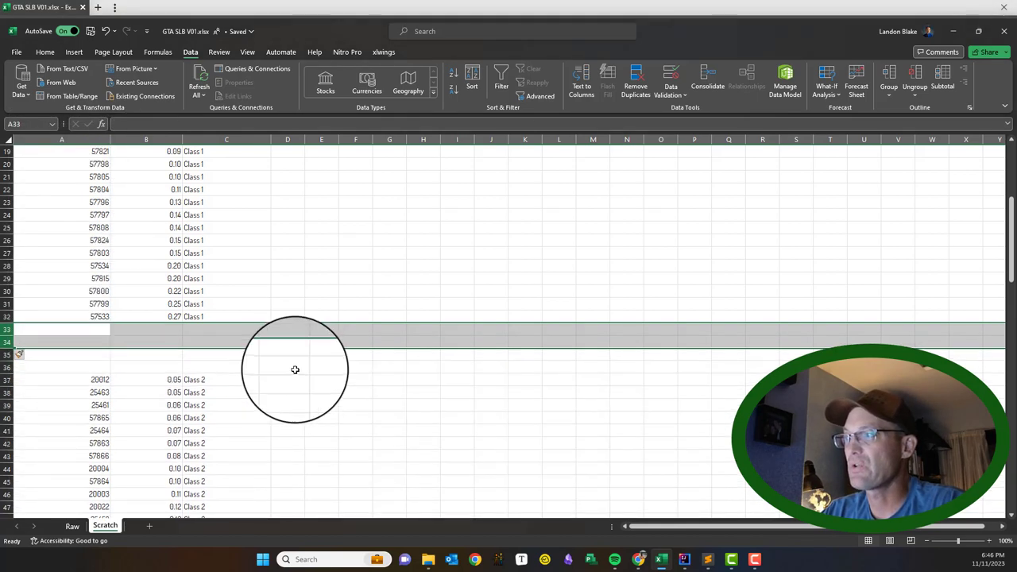
# Insert four blank rows above row 85, the first Class 3 row.
pyautogui.scroll(-13, 286, 374)
pyautogui.scroll(-6, 281, 382)
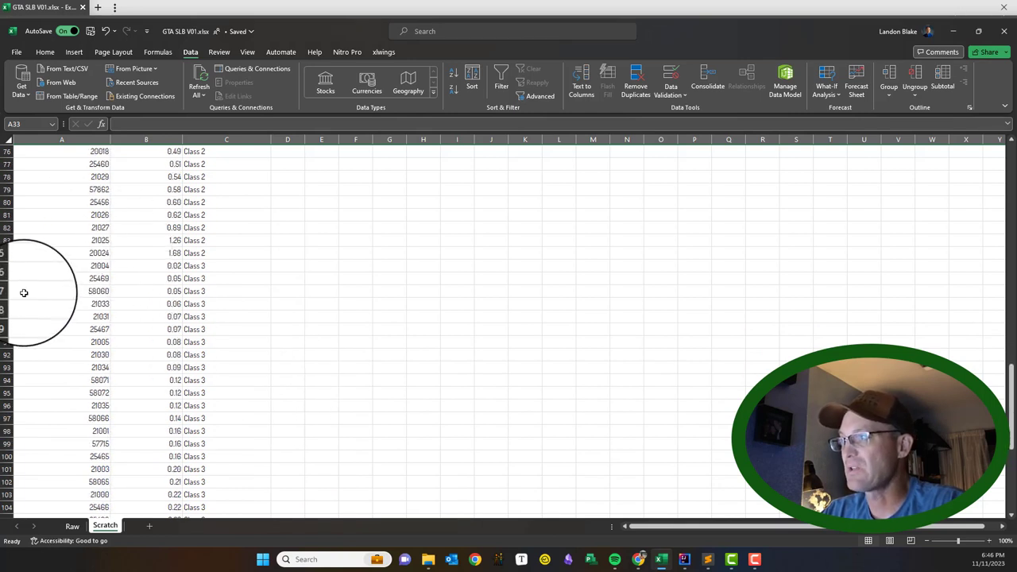
pyautogui.click(6, 265)
pyautogui.rightClick(6, 266)
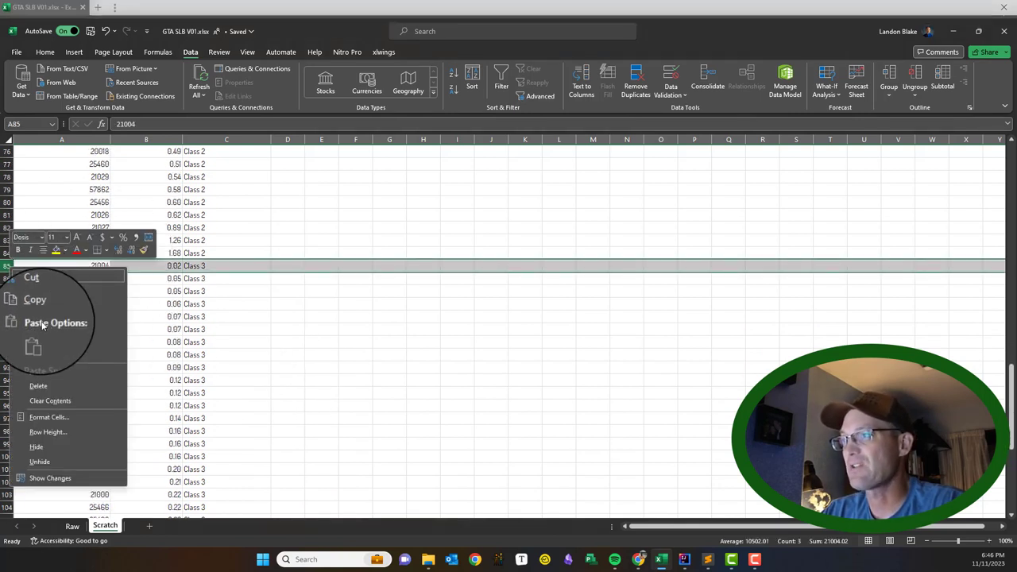
pyautogui.click(32, 375)
pyautogui.rightClick(6, 265)
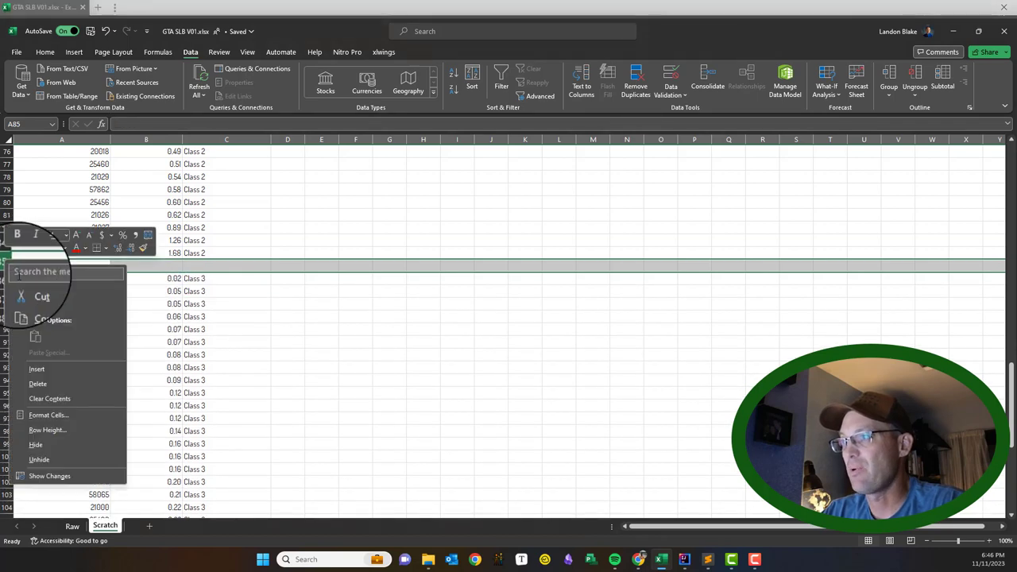
pyautogui.click(32, 370)
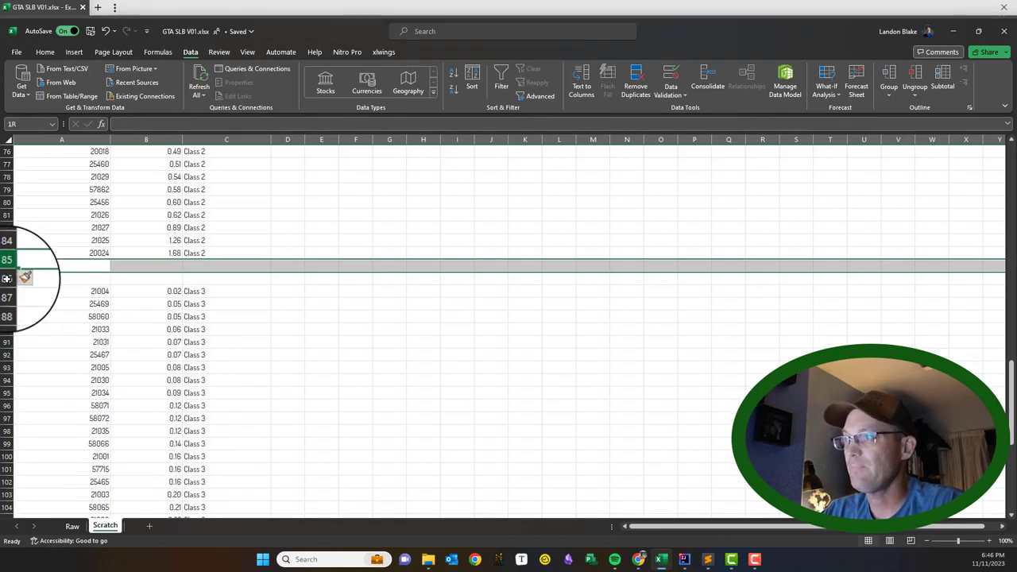
pyautogui.moveTo(6, 265); pyautogui.dragTo(7, 278)
pyautogui.rightClick(6, 278)
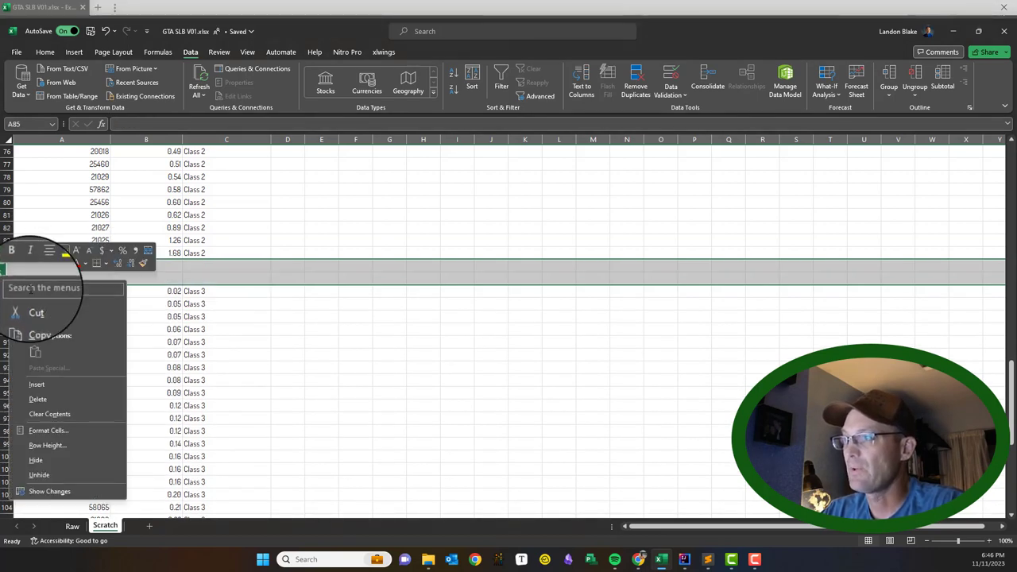
pyautogui.click(47, 385)
pyautogui.scroll(-9, 267, 377)
pyautogui.scroll(-4, 268, 377)
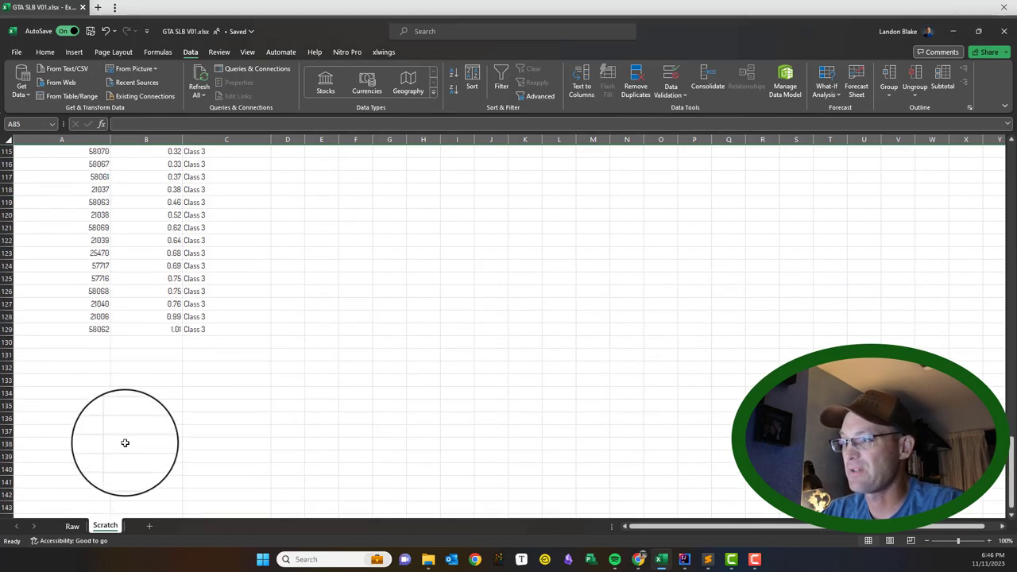
pyautogui.scroll(20, 257, 298)
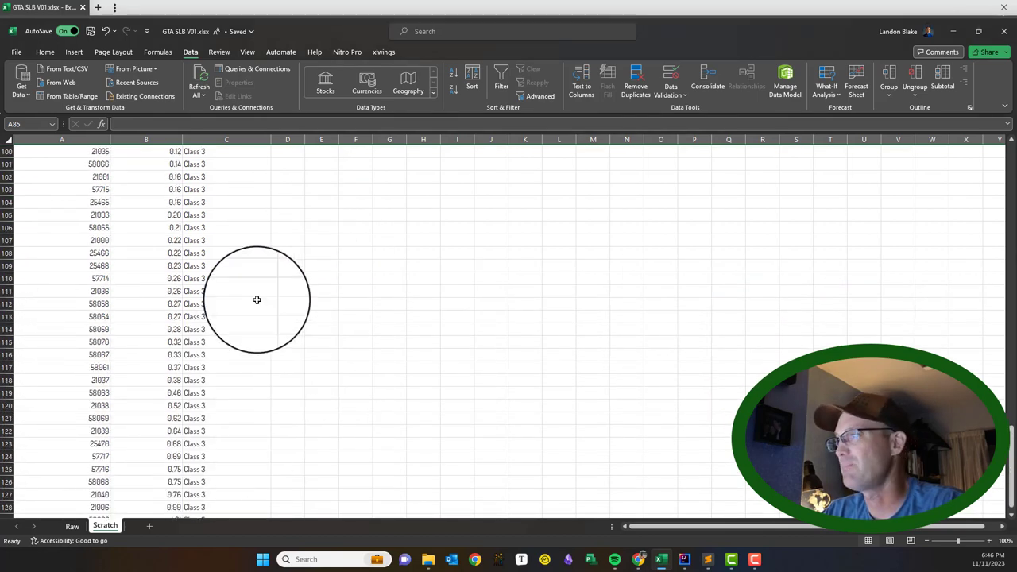
pyautogui.scroll(12, 268, 300)
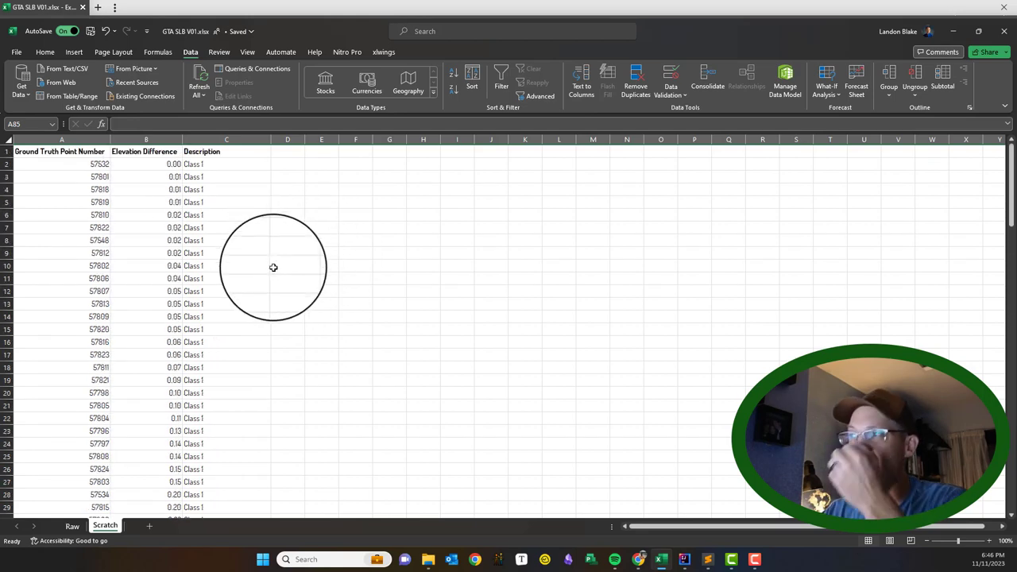
pyautogui.scroll(-5, 274, 294)
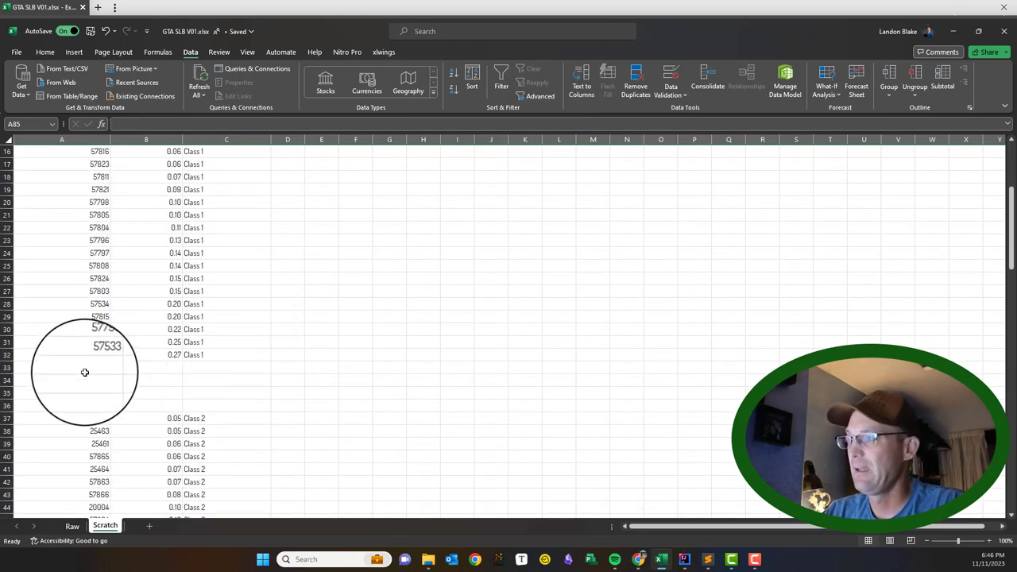
# Type 'Average Differnce' in A33 and '95% CL Difference' in A34.
pyautogui.click(87, 368)
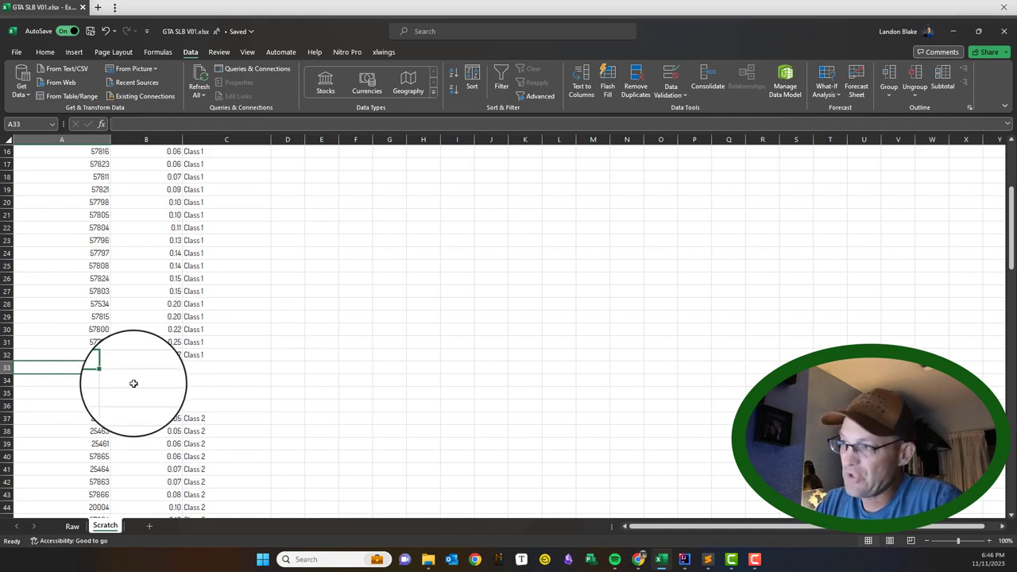
pyautogui.write('Average Differnce')
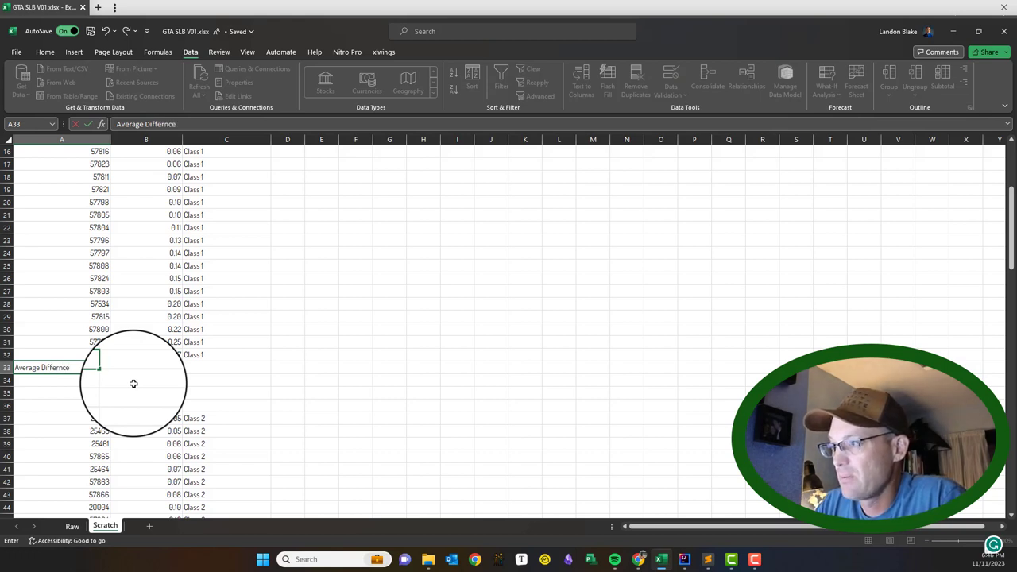
pyautogui.press('Return')
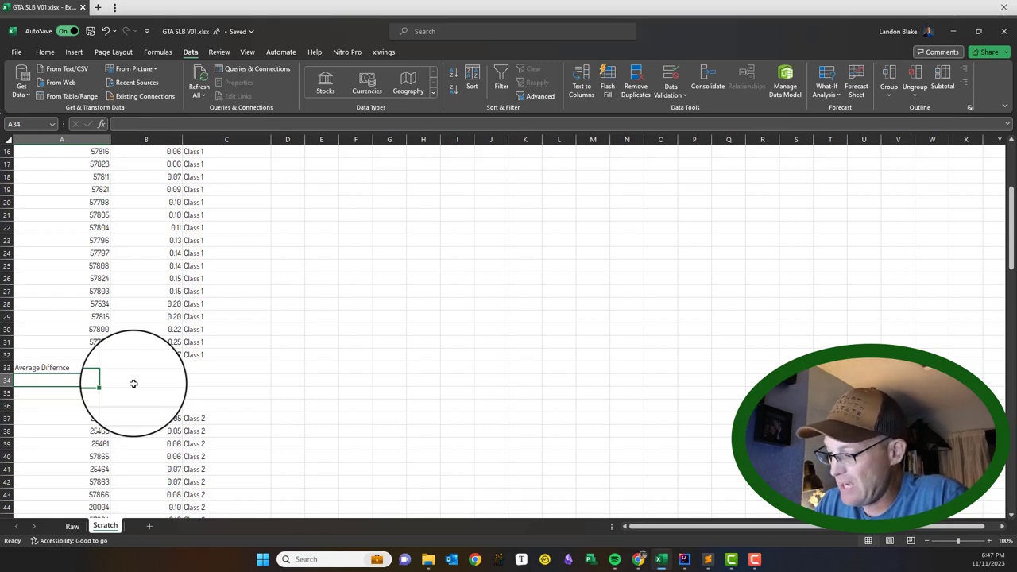
pyautogui.write('95% CL')
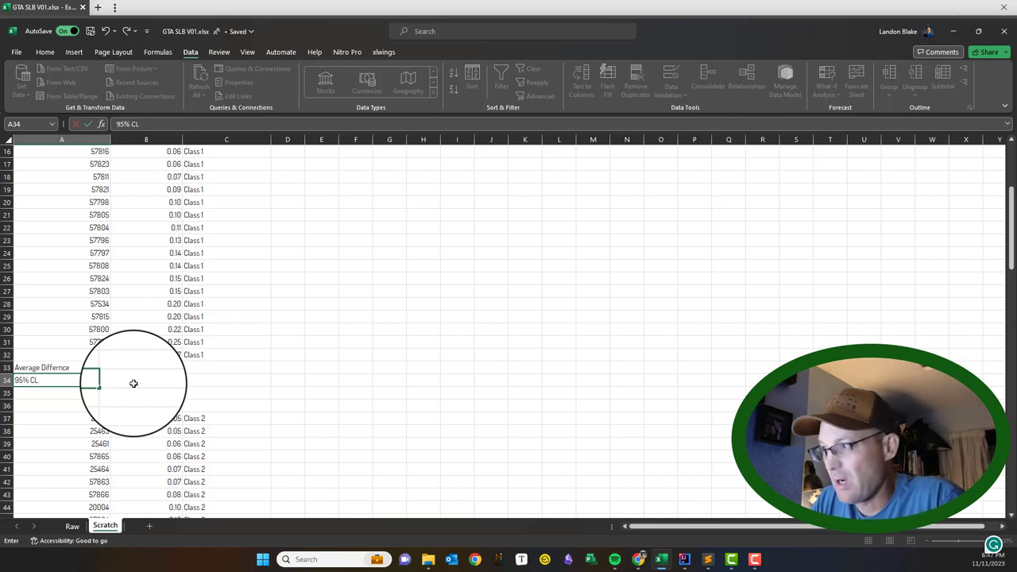
pyautogui.write('Differe')
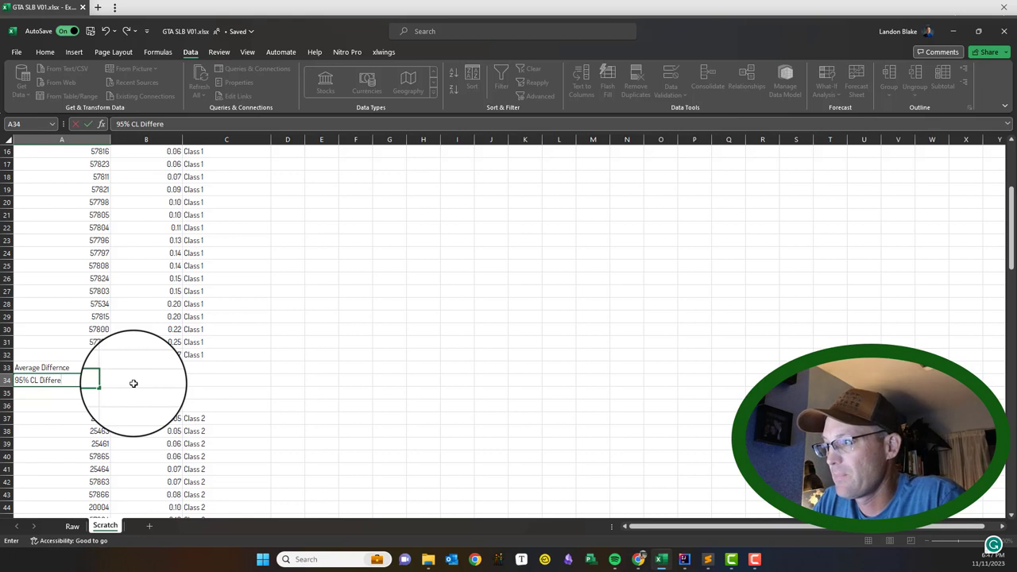
pyautogui.write('nce')
pyautogui.press('Return')
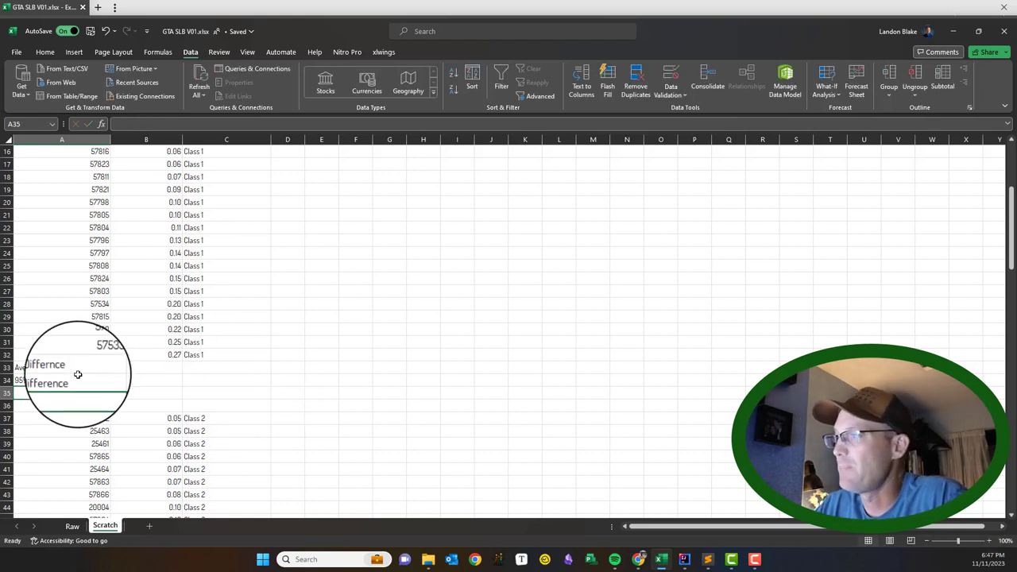
# Make the A33:A34 labels bold.
pyautogui.moveTo(77, 371); pyautogui.dragTo(84, 382)
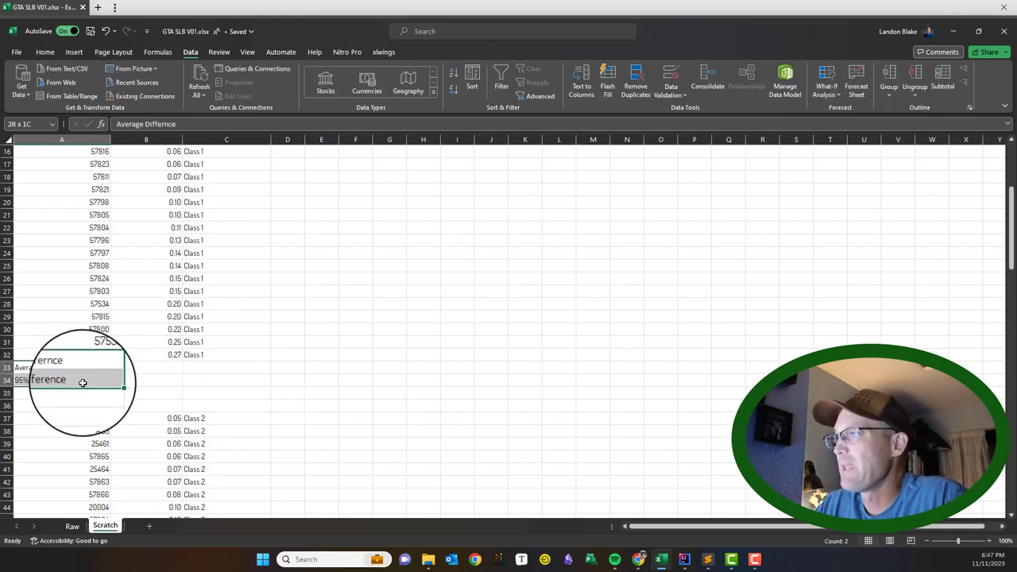
pyautogui.click(45, 52)
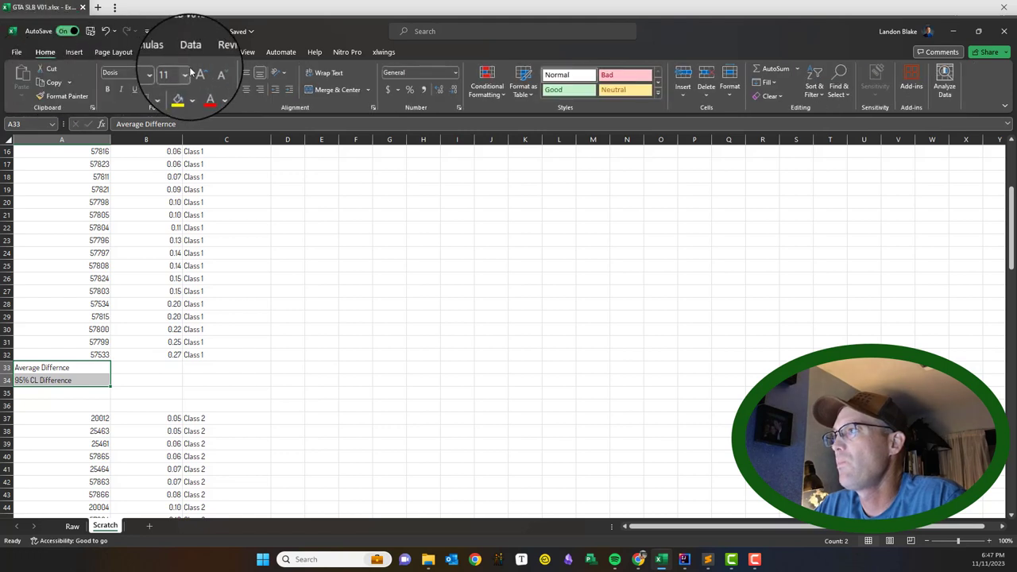
pyautogui.click(107, 89)
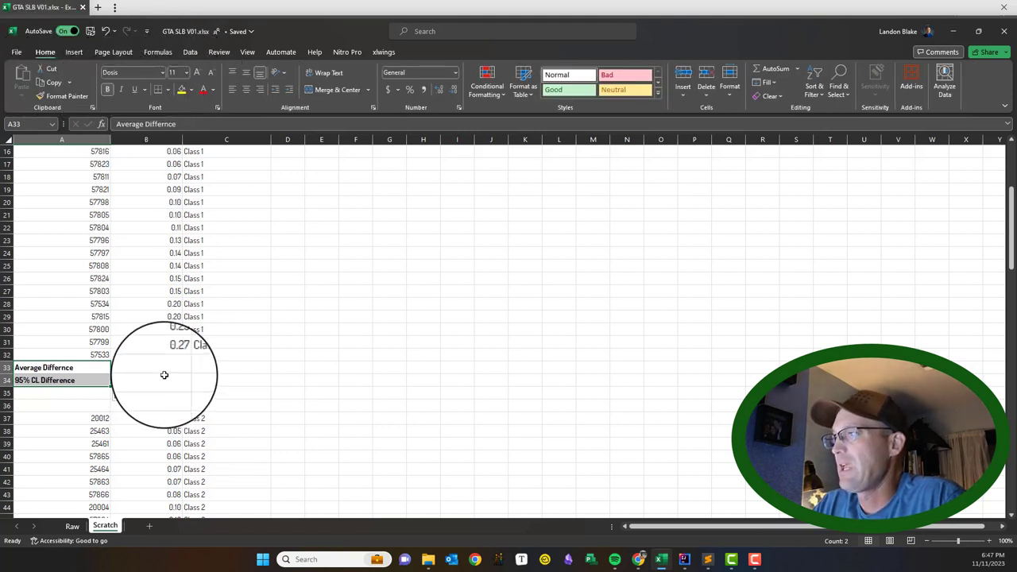
pyautogui.click(159, 375)
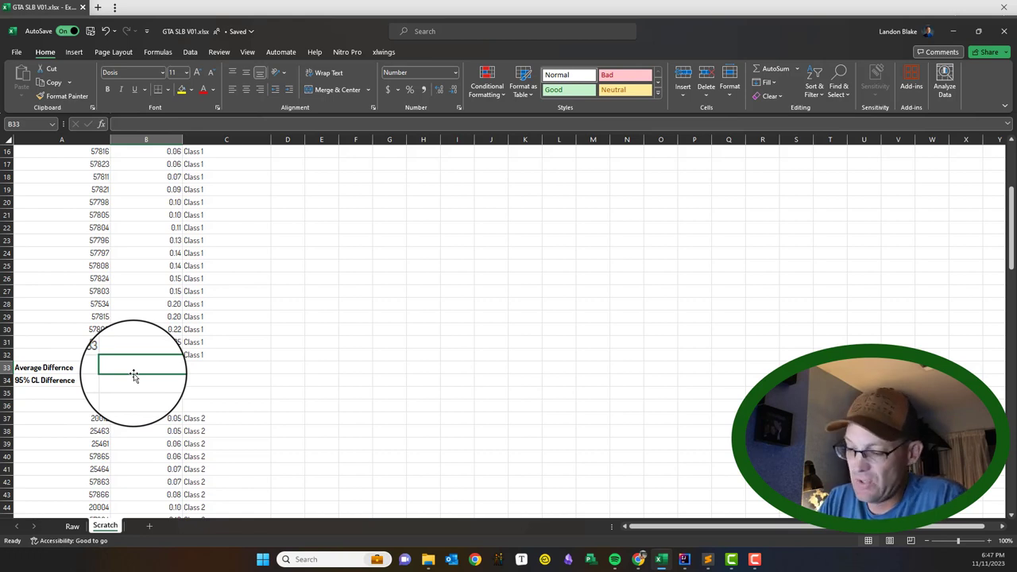
# Enter =AVERAGE(B2:B32) in B33, giving a Class 1 average difference of 0.09.
pyautogui.write('=')
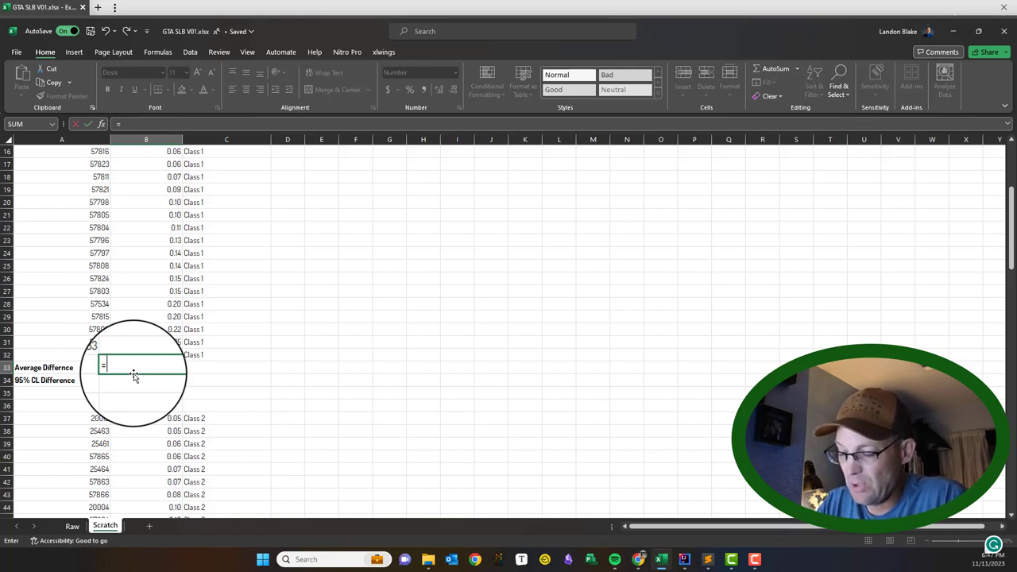
pyautogui.write('AVG')
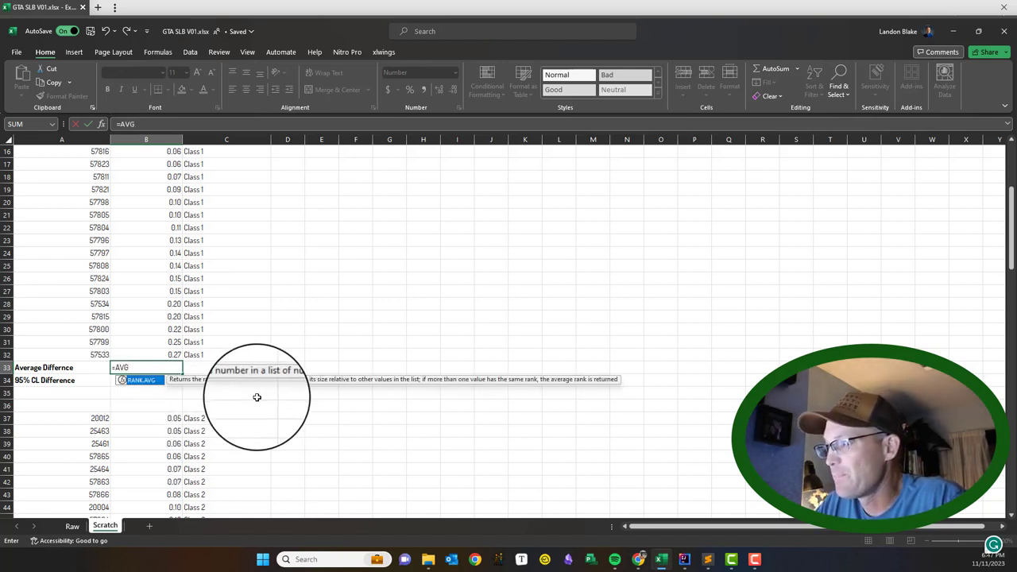
pyautogui.write('(')
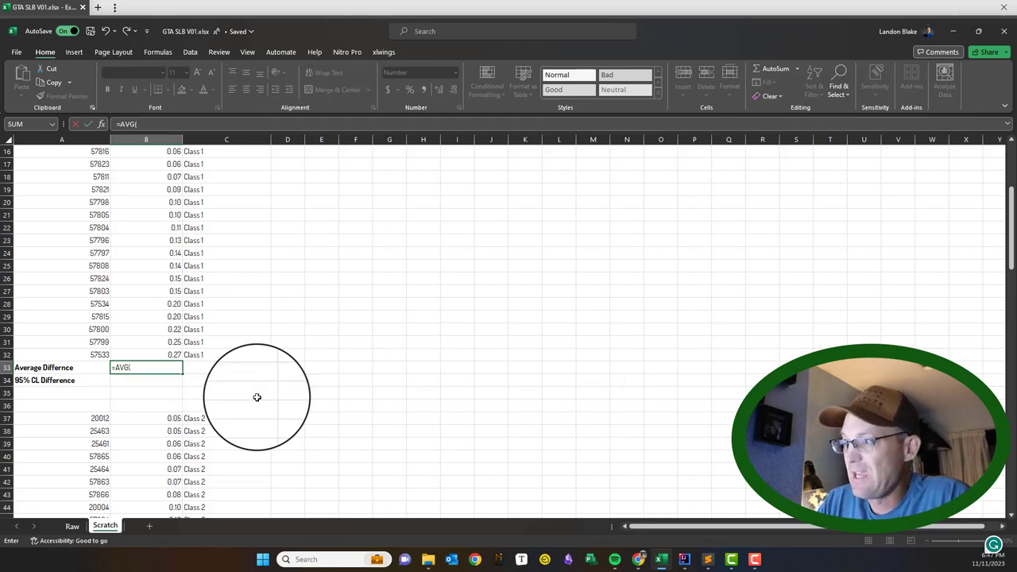
pyautogui.scroll(5, 239, 358)
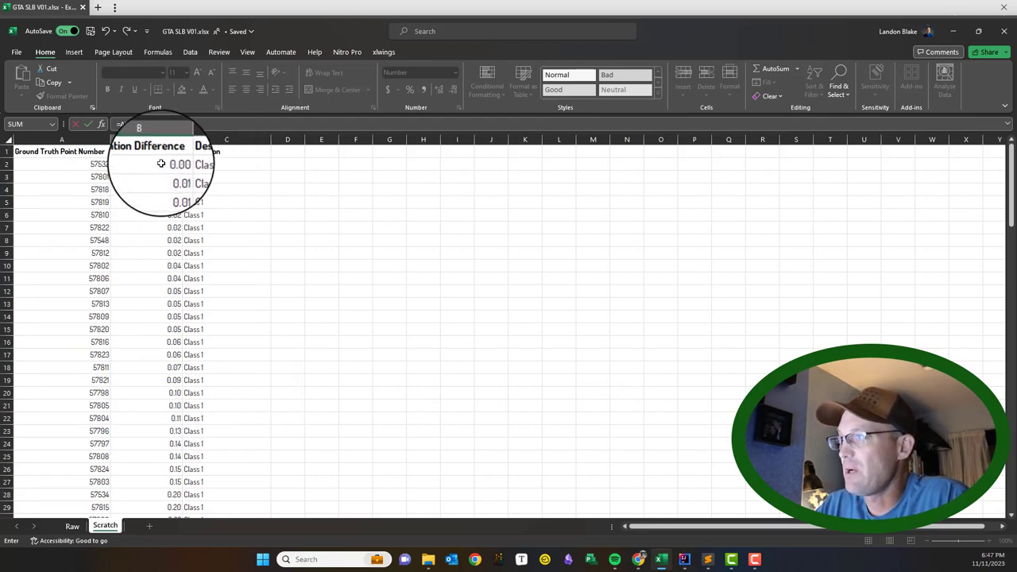
pyautogui.moveTo(152, 164); pyautogui.dragTo(147, 493)
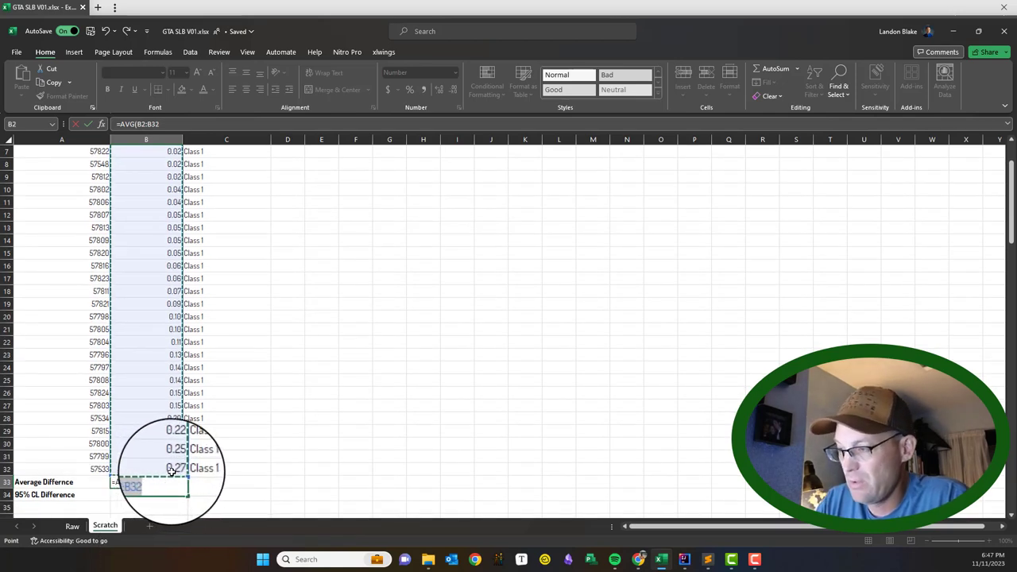
pyautogui.write(')')
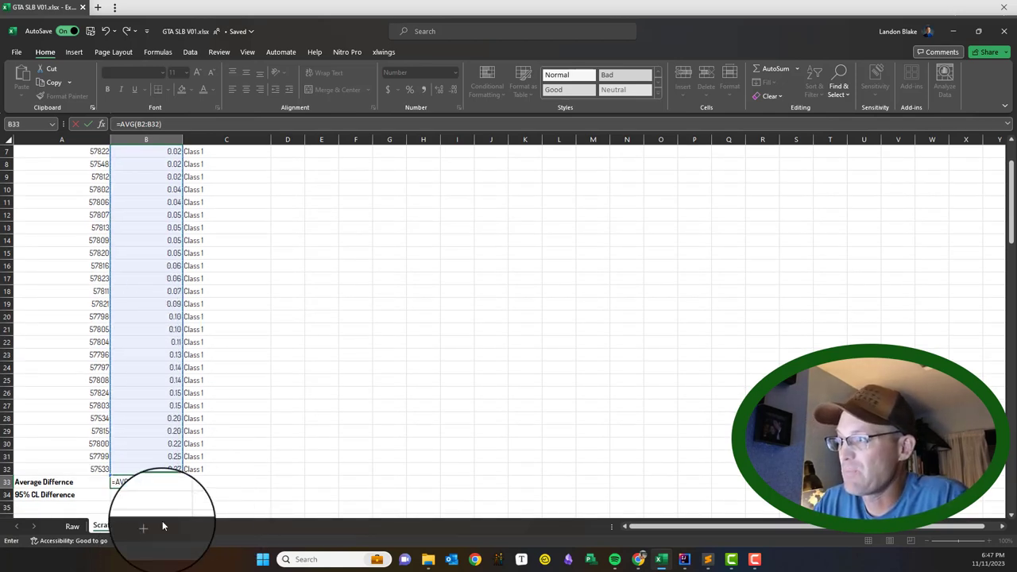
pyautogui.scroll(2, 182, 381)
pyautogui.scroll(-3, 164, 256)
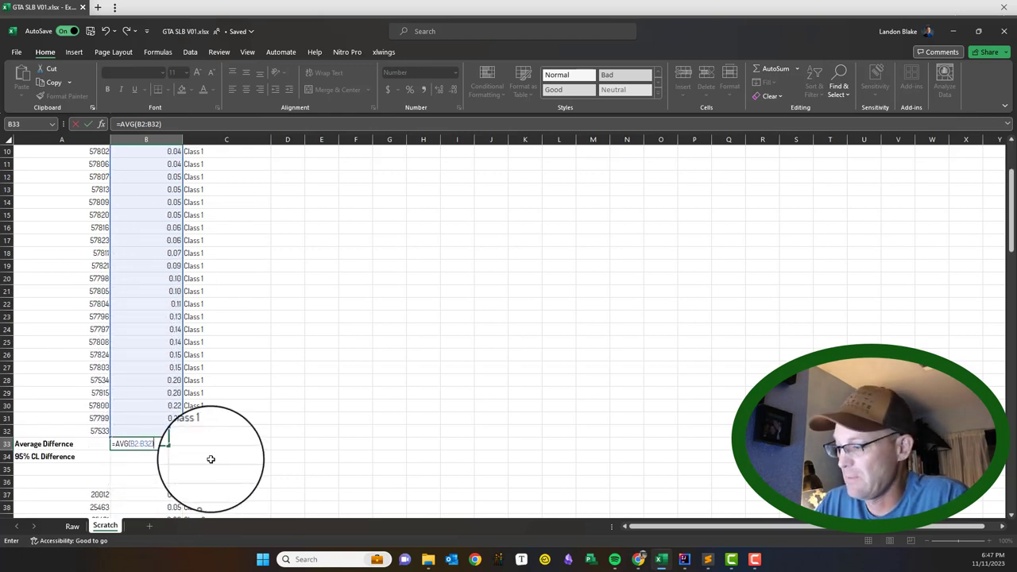
pyautogui.press('Return')
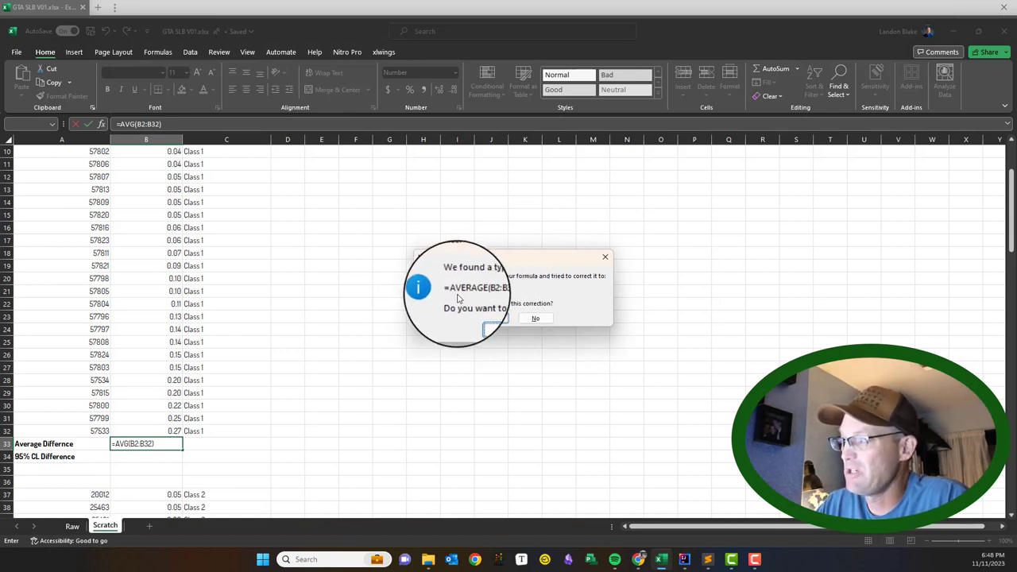
pyautogui.click(483, 314)
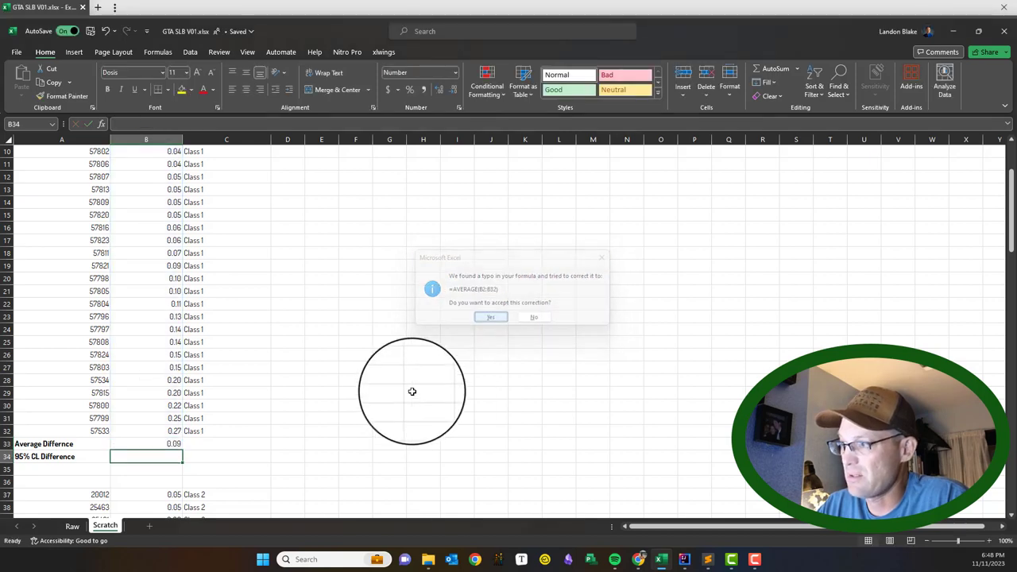
pyautogui.click(143, 444)
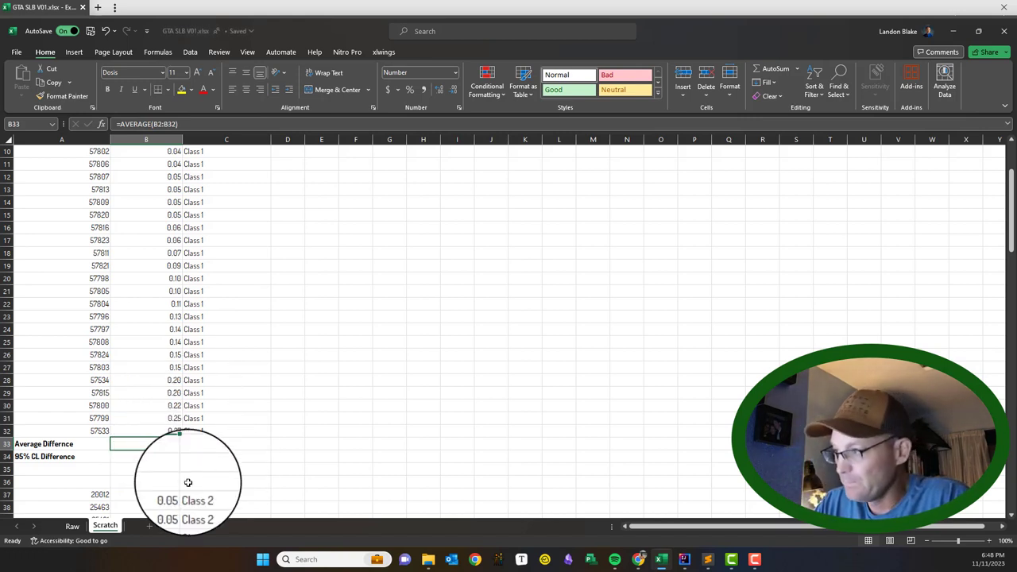
pyautogui.click(147, 457)
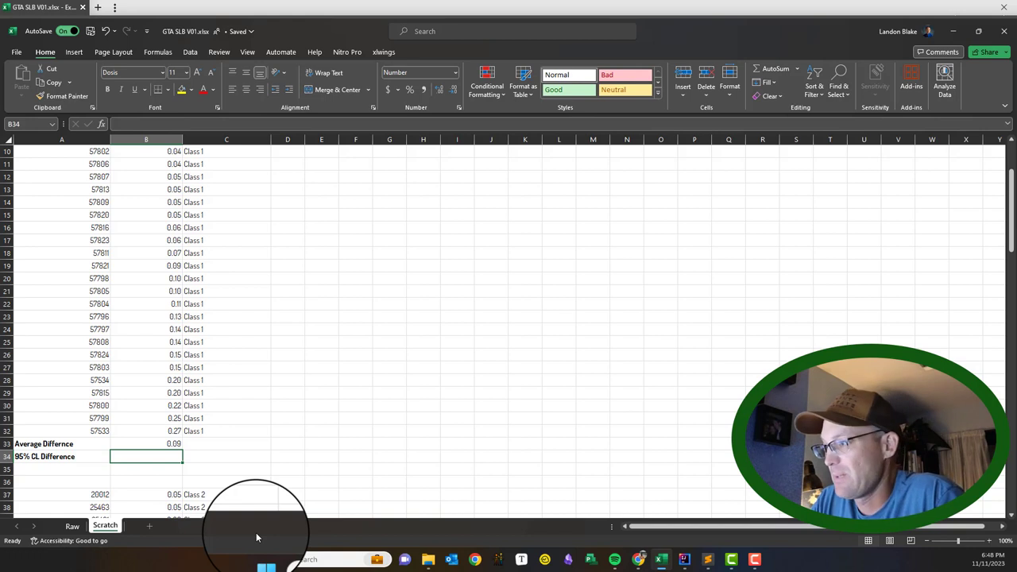
# Enter =STDEV.S(B2:B32) in B34, giving a Class 1 standard deviation of 0.08.
pyautogui.write('=')
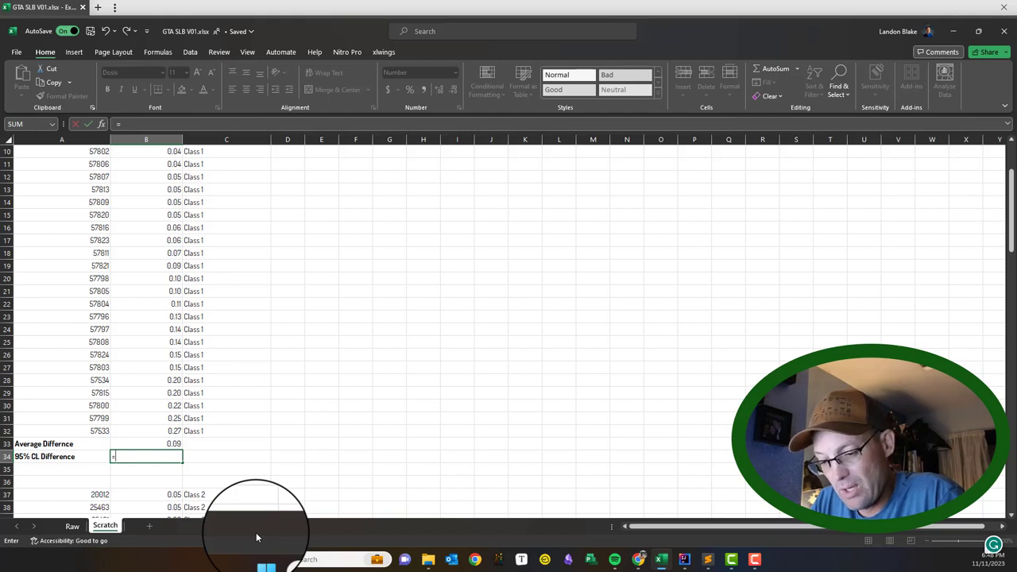
pyautogui.write('STD')
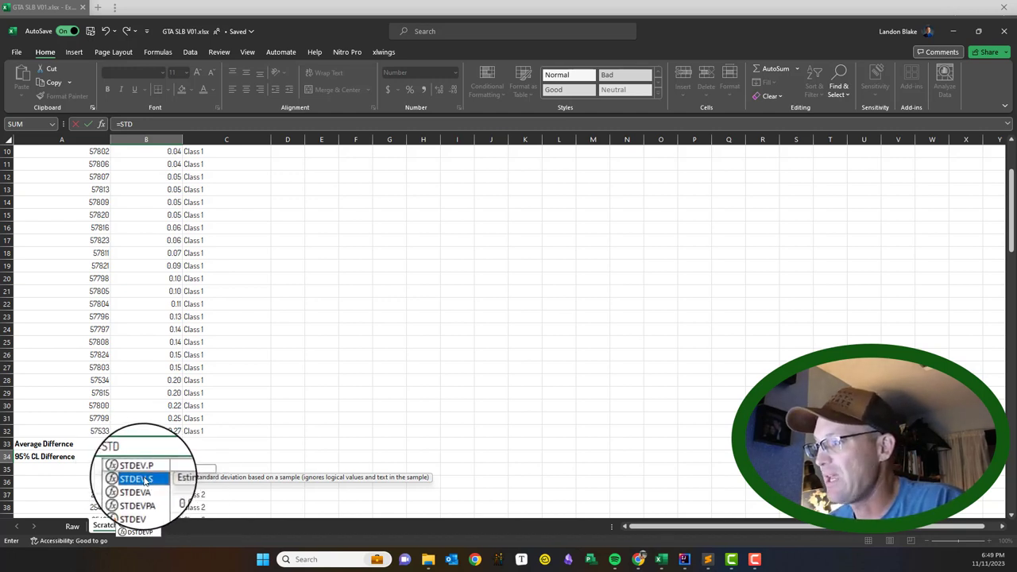
pyautogui.doubleClick(147, 481)
pyautogui.scroll(3, 159, 341)
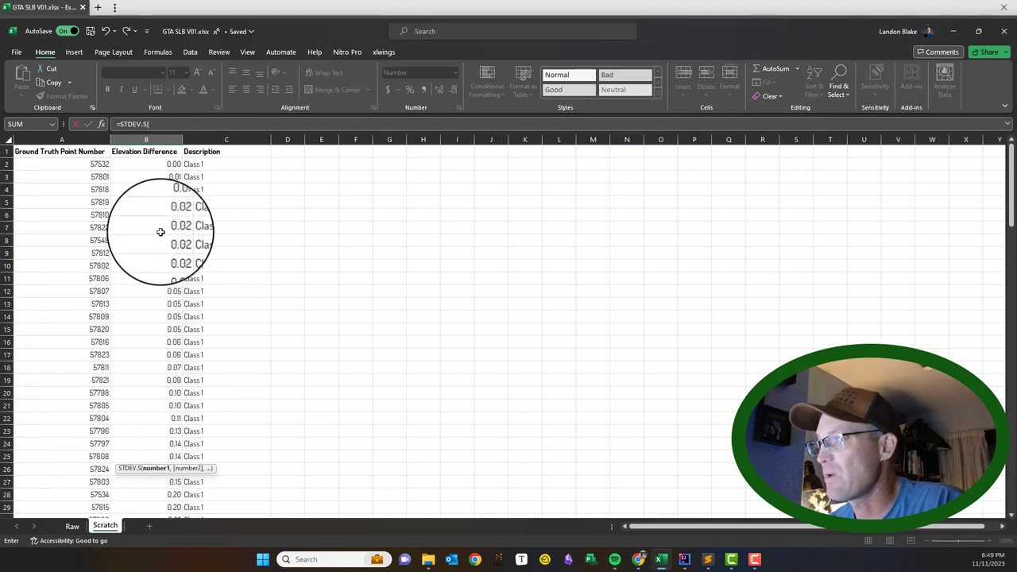
pyautogui.moveTo(170, 164); pyautogui.dragTo(143, 468)
pyautogui.press('Return')
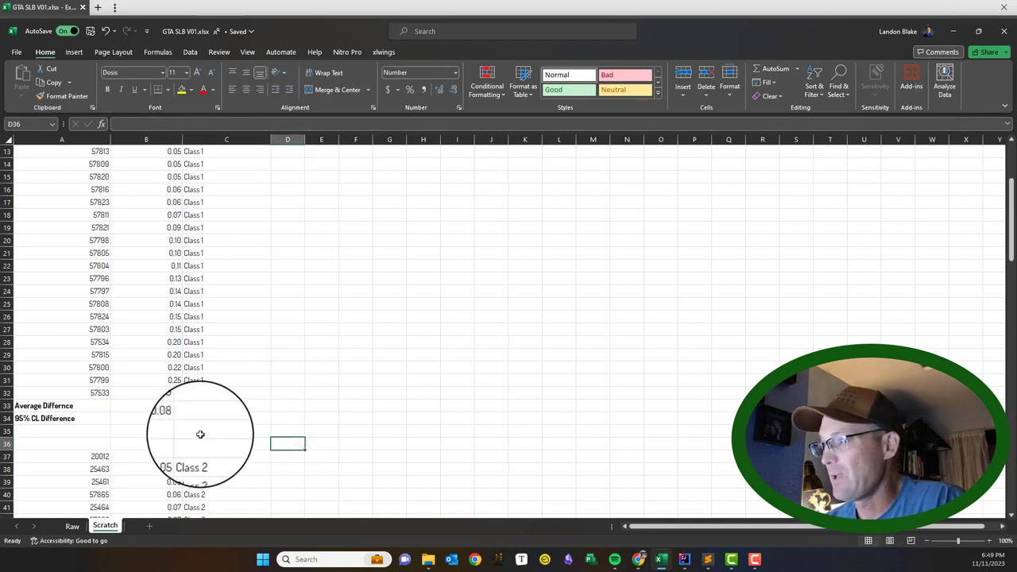
pyautogui.click(153, 420)
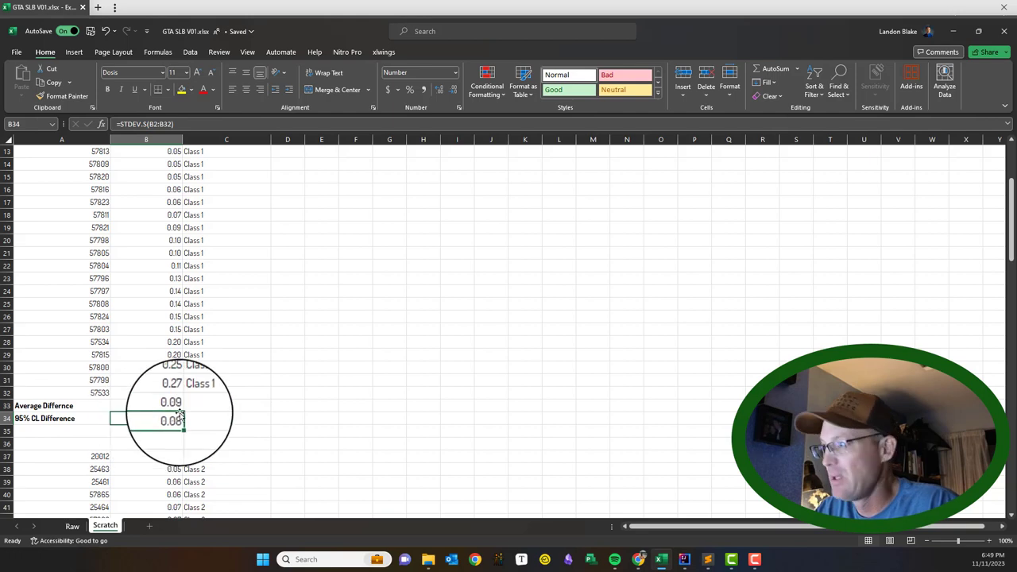
pyautogui.scroll(4, 164, 429)
pyautogui.scroll(-4, 249, 397)
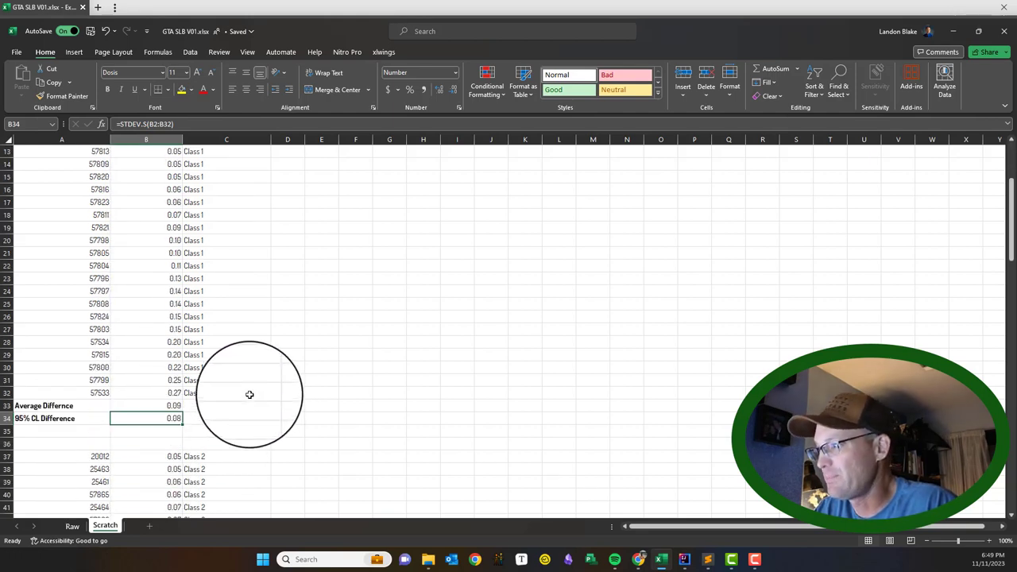
pyautogui.scroll(4, 255, 401)
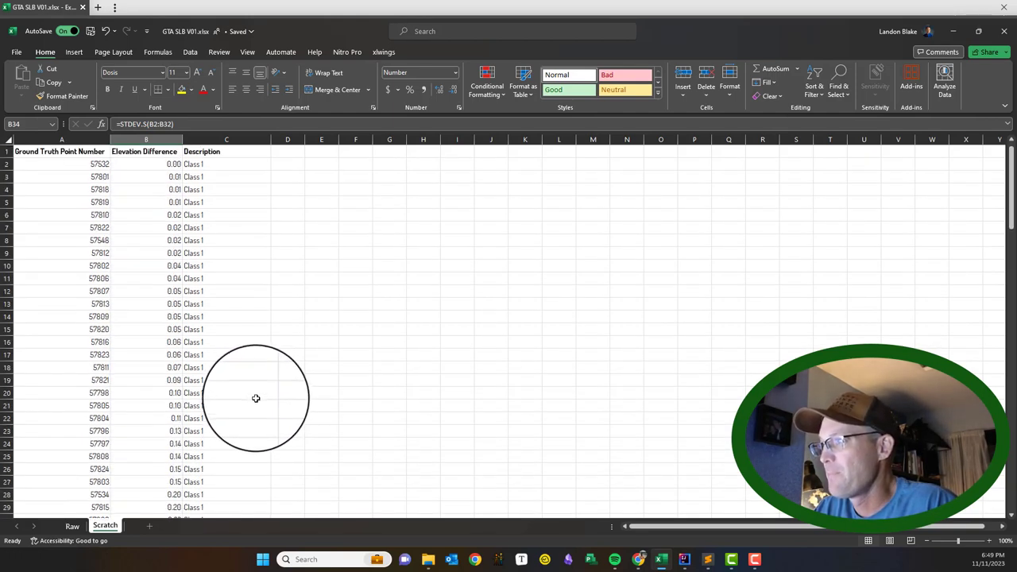
pyautogui.scroll(-4, 256, 397)
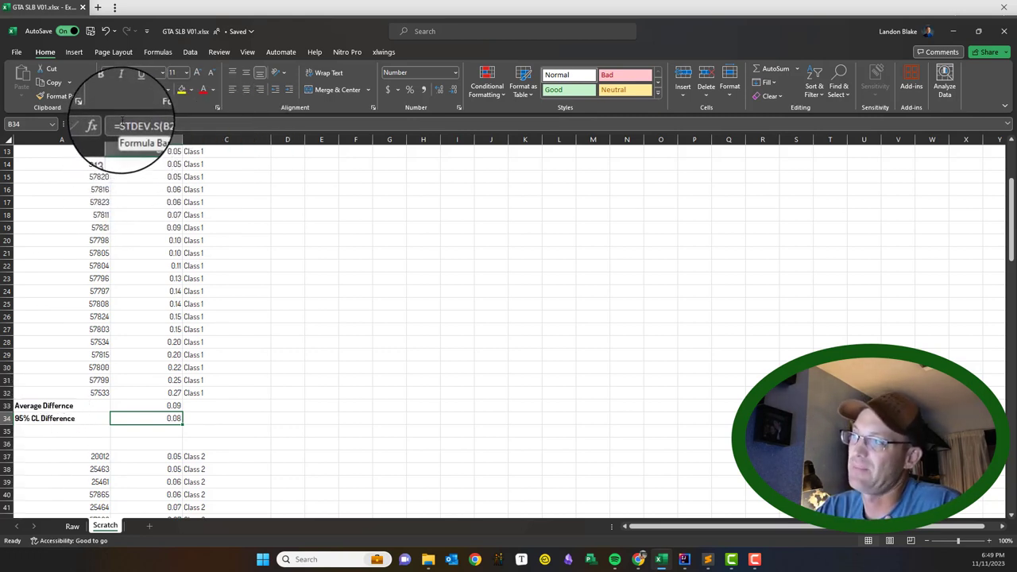
# Multiply the B34 standard deviation by 1.96, making the Class 1 95% CL difference 0.15.
pyautogui.click(123, 124)
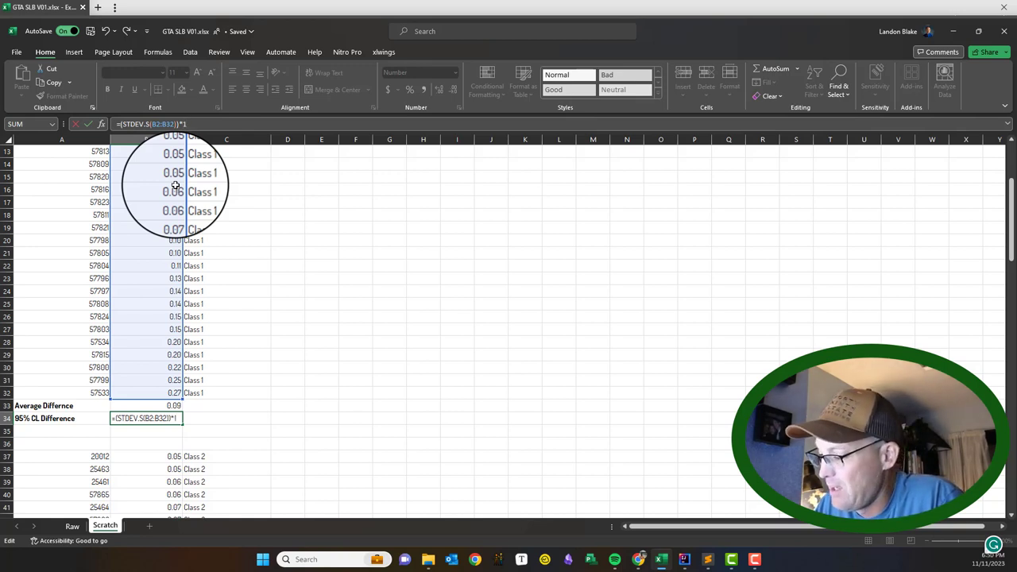
pyautogui.press('Tab')
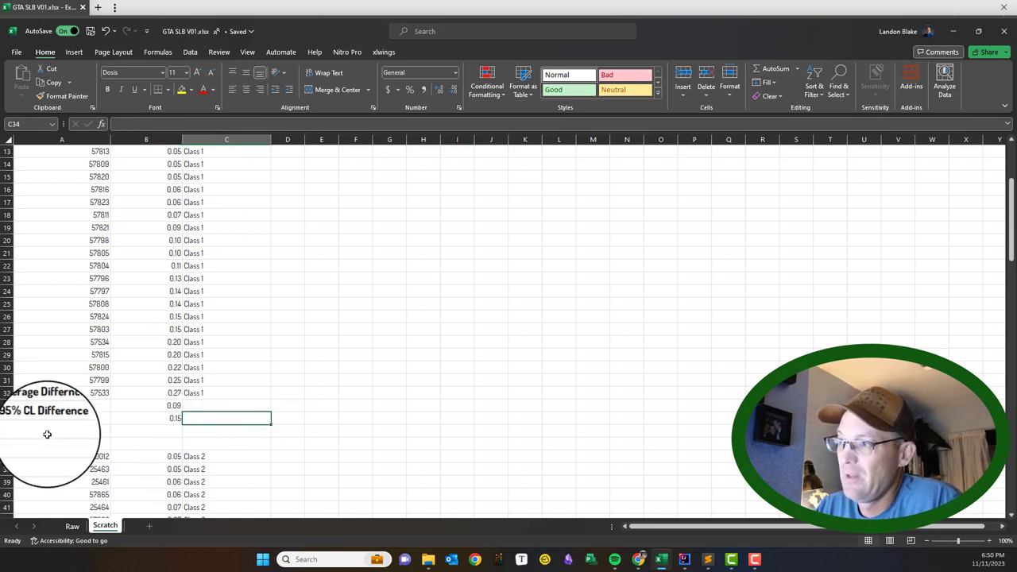
pyautogui.click(141, 416)
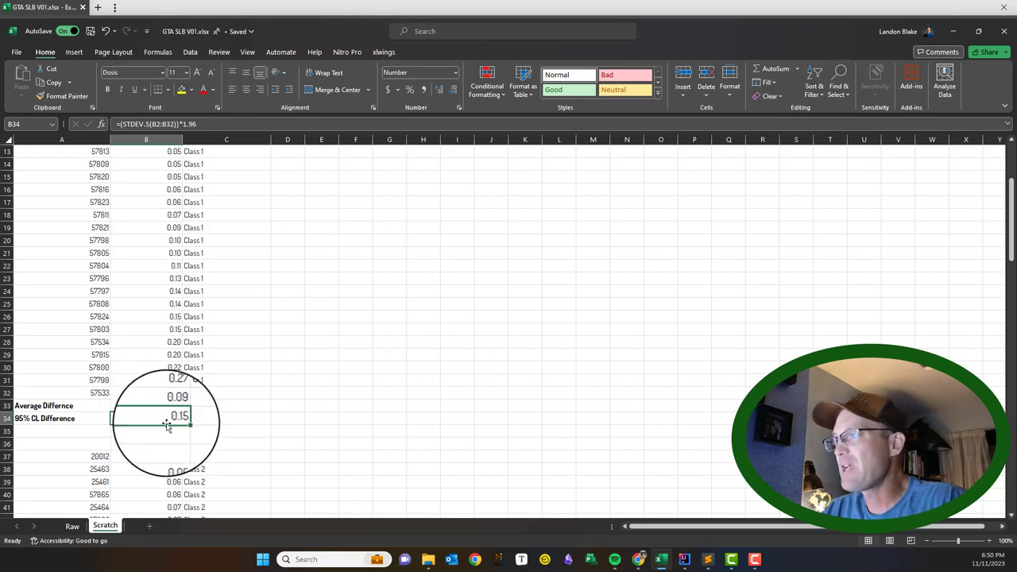
pyautogui.scroll(4, 169, 267)
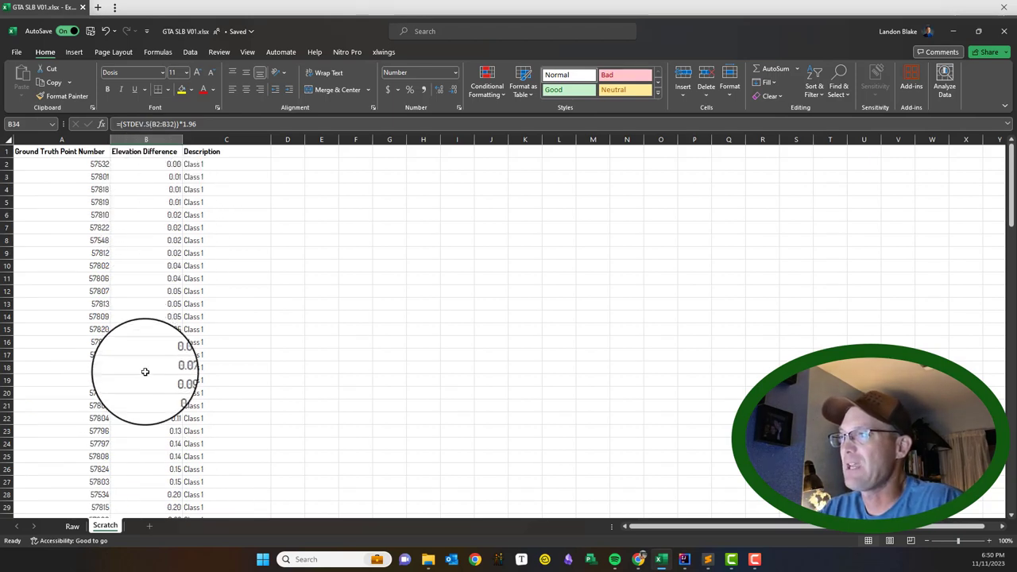
pyautogui.scroll(-4, 151, 398)
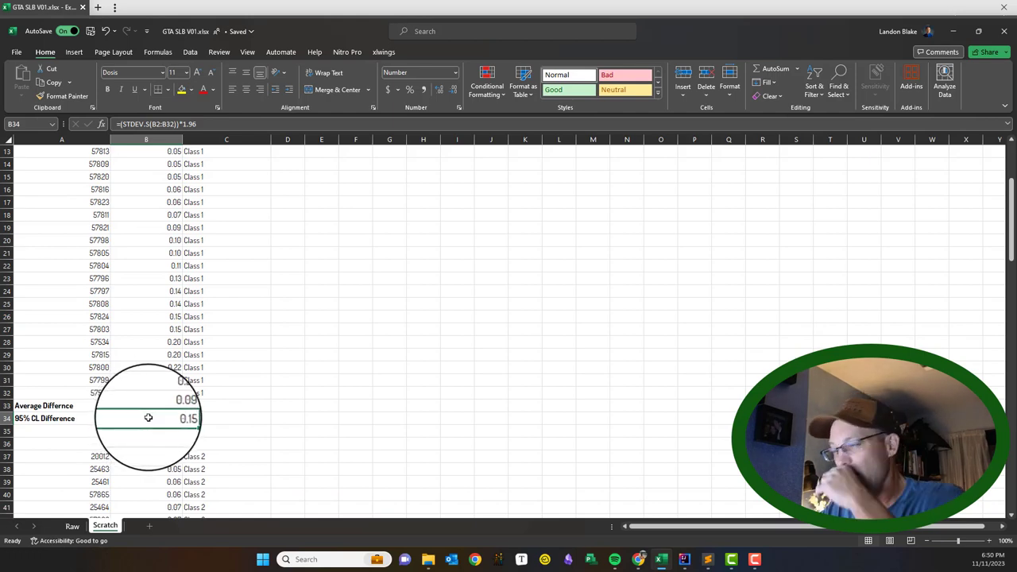
# Check the signed Class 1 differences on the Raw sheet, then return to the Scratch sheet.
pyautogui.click(72, 527)
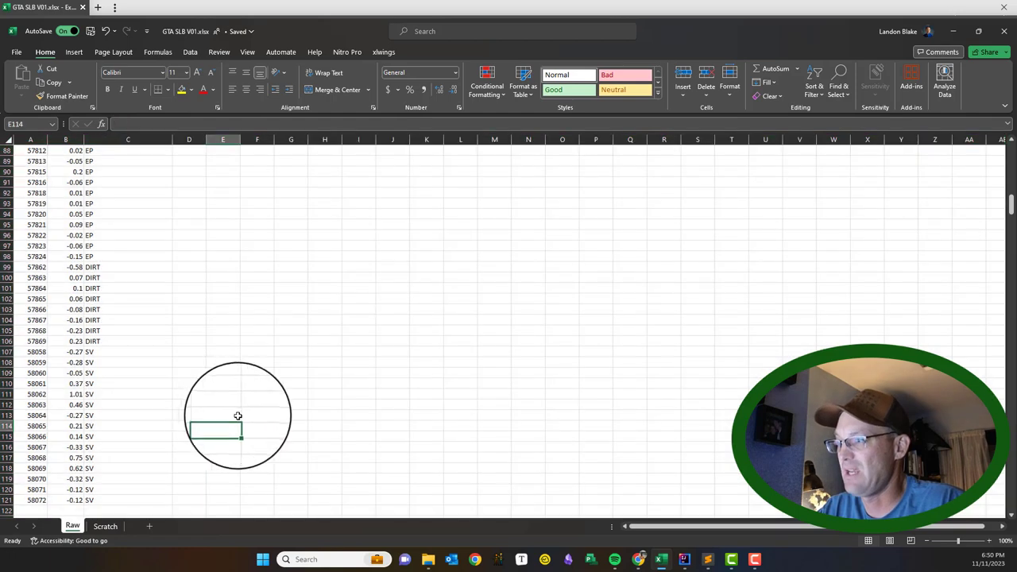
pyautogui.scroll(20, 237, 415)
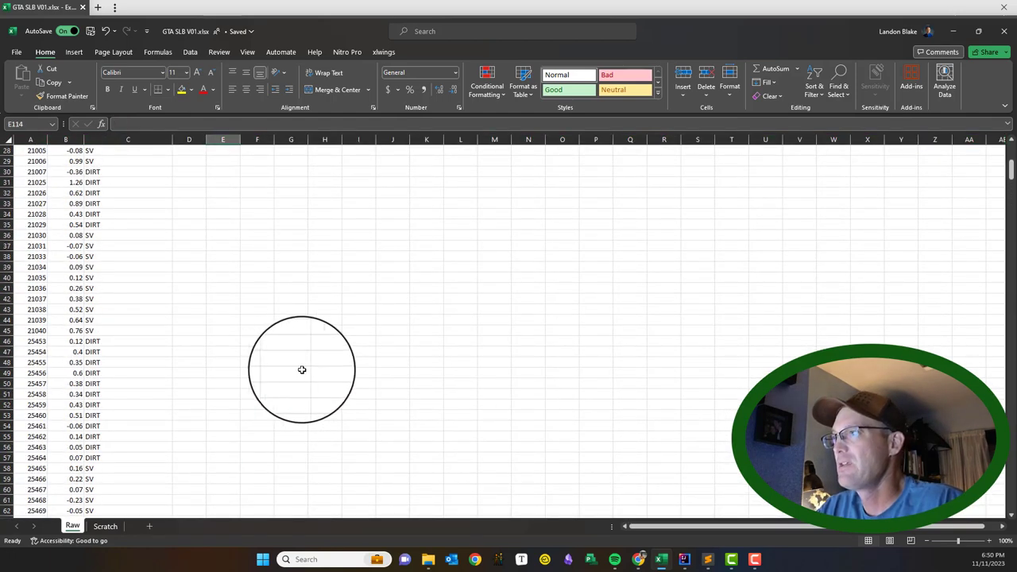
pyautogui.scroll(9, 302, 369)
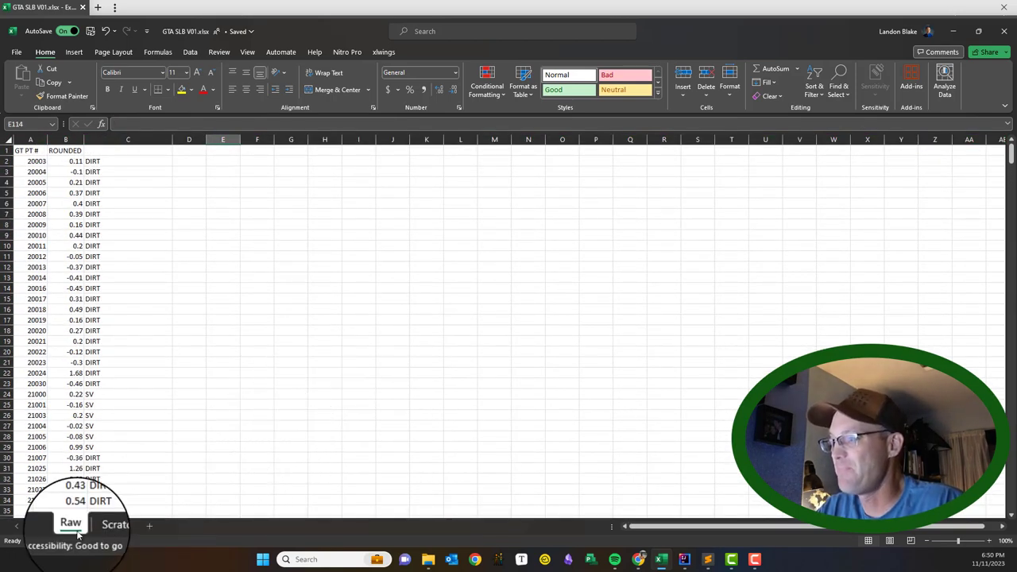
pyautogui.click(114, 526)
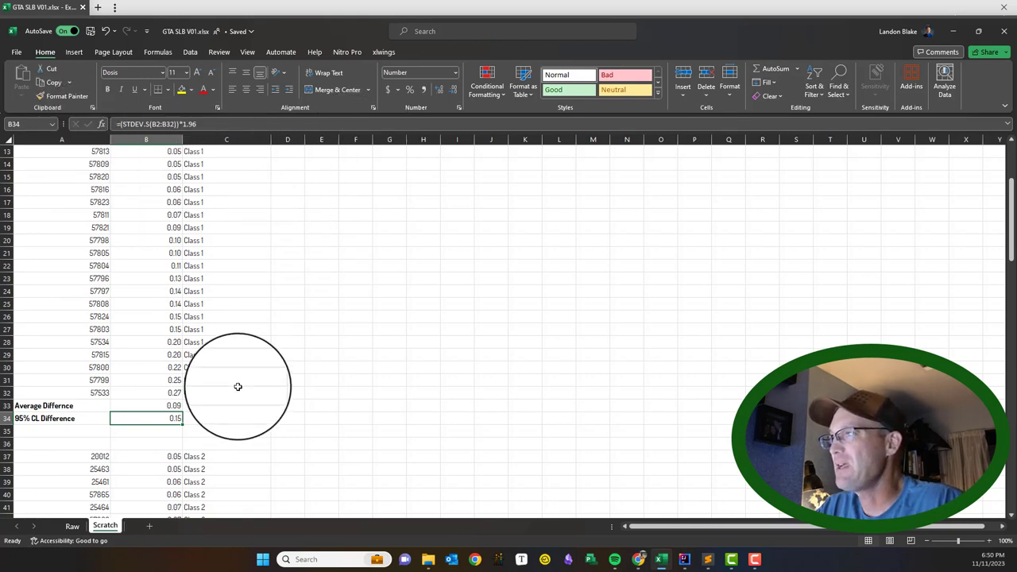
pyautogui.scroll(4, 237, 386)
pyautogui.scroll(-3, 273, 323)
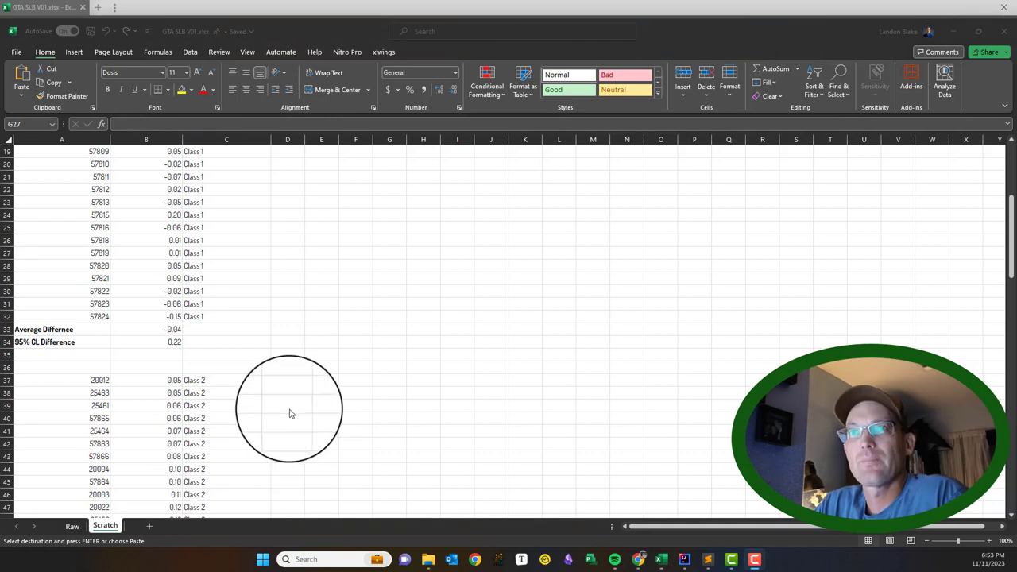
pyautogui.scroll(6, 405, 338)
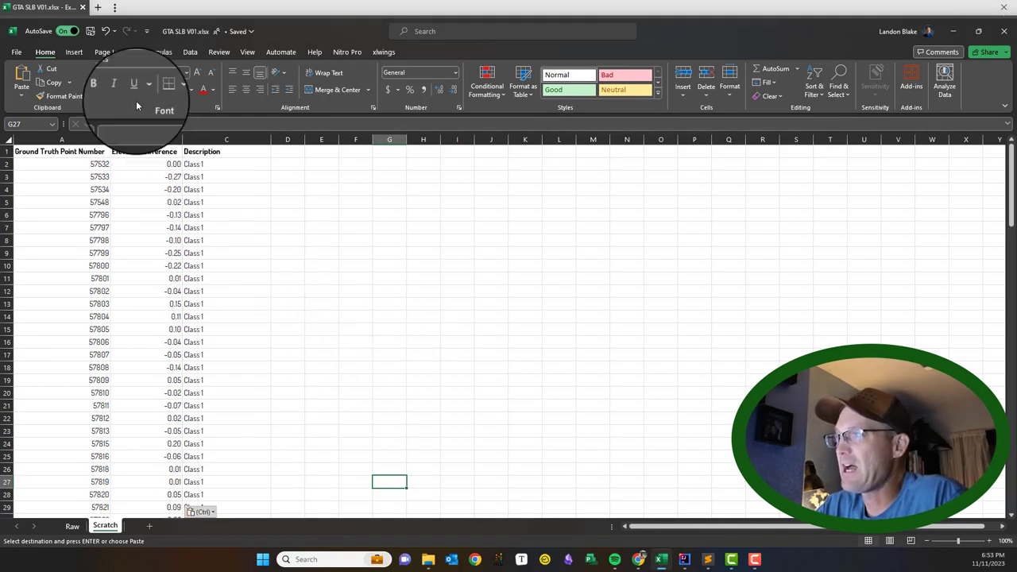
pyautogui.scroll(-3, 149, 163)
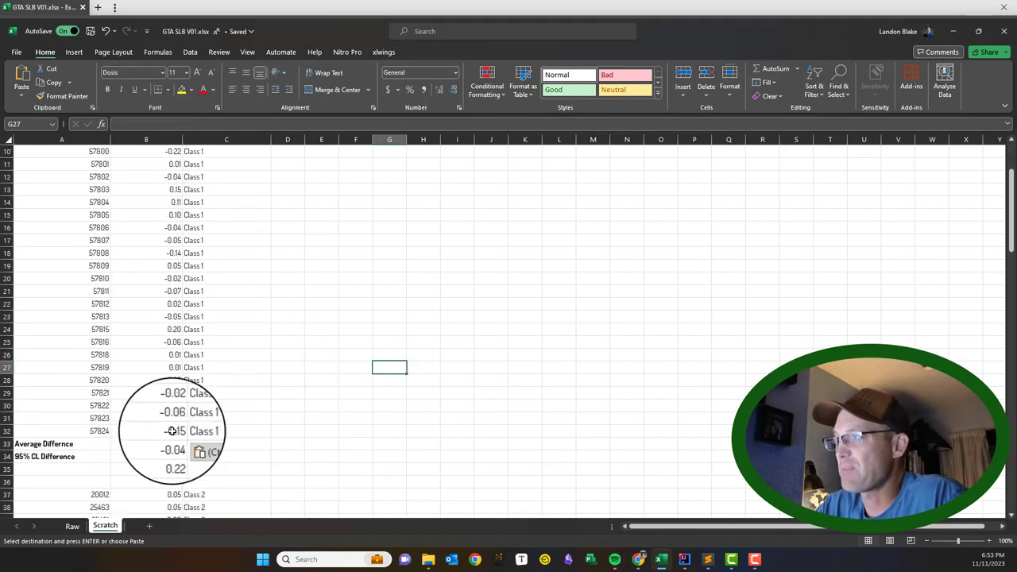
pyautogui.click(120, 455)
pyautogui.scroll(3, 159, 389)
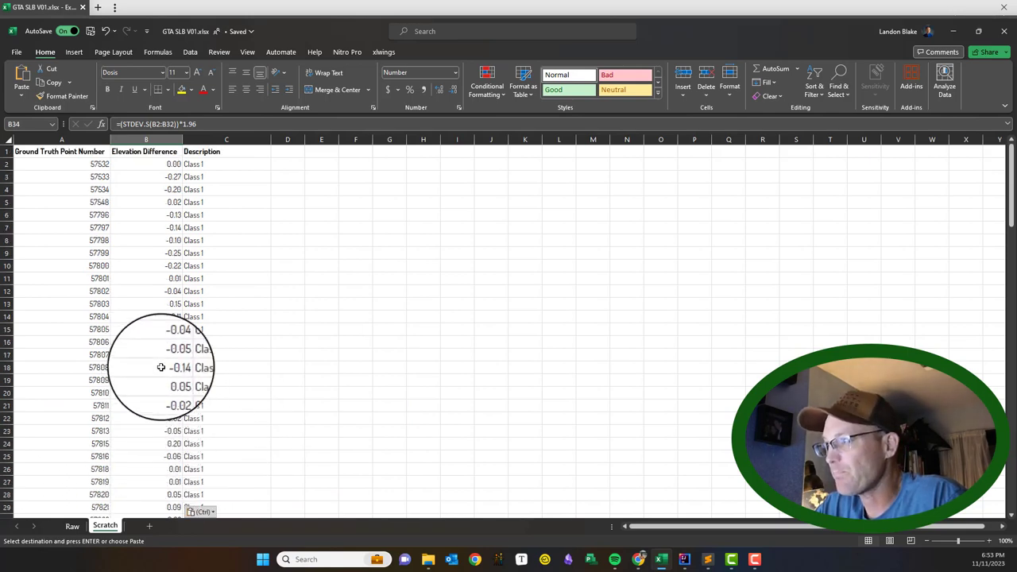
pyautogui.scroll(-4, 174, 281)
pyautogui.hotkey('ctrl', 'v')
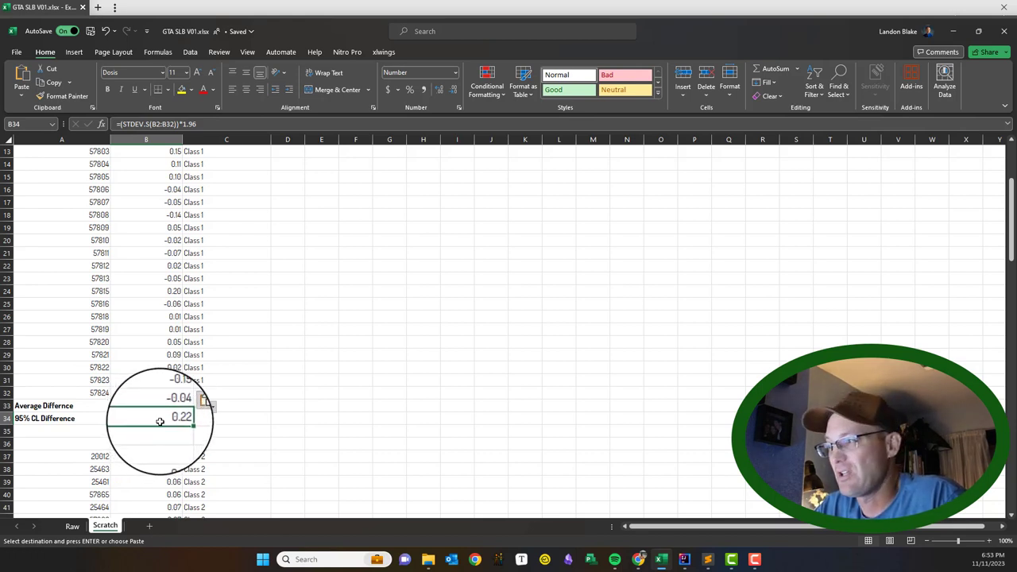
pyautogui.click(240, 433)
pyautogui.click(20, 406)
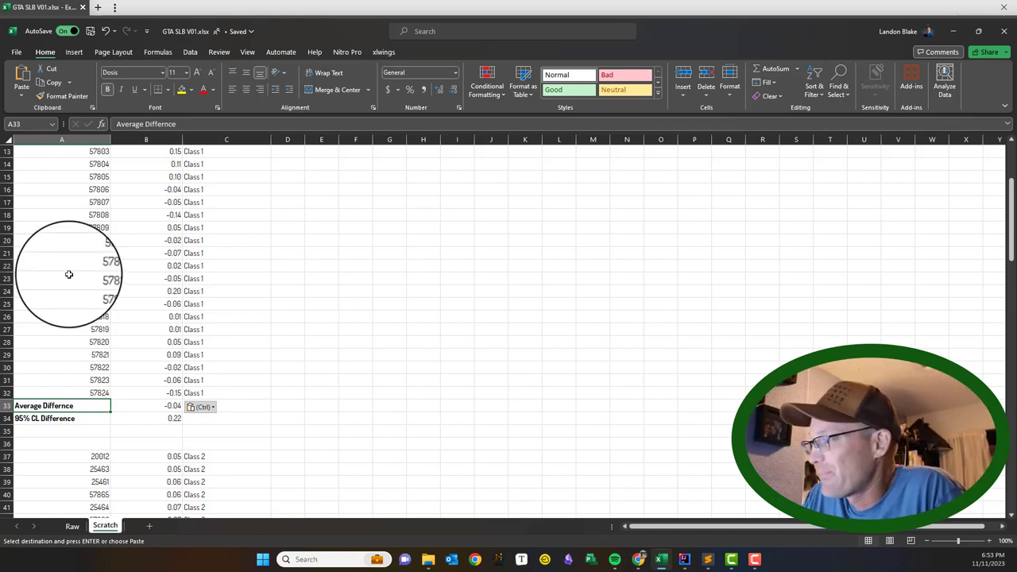
pyautogui.click(280, 445)
pyautogui.click(142, 409)
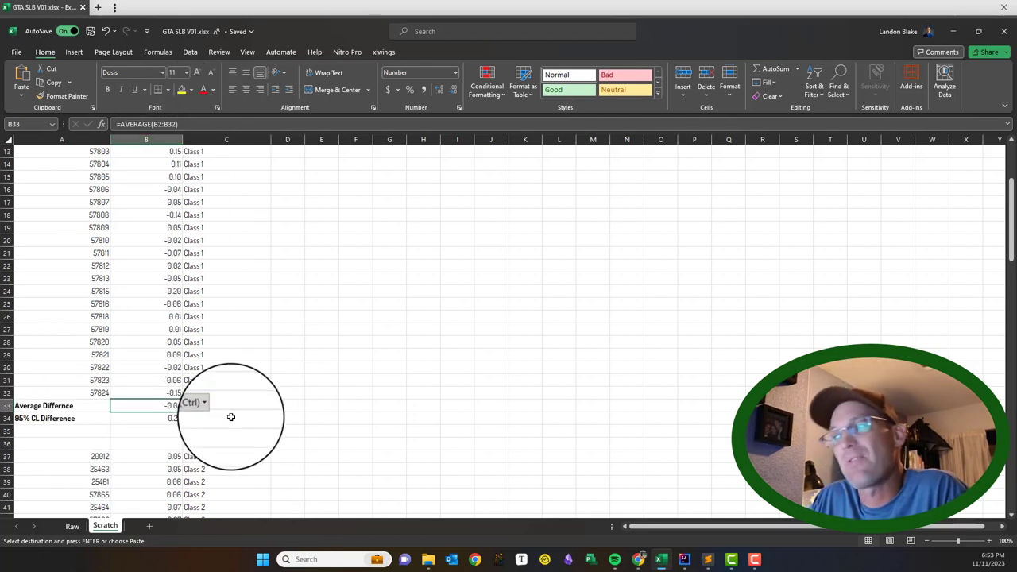
pyautogui.scroll(4, 278, 314)
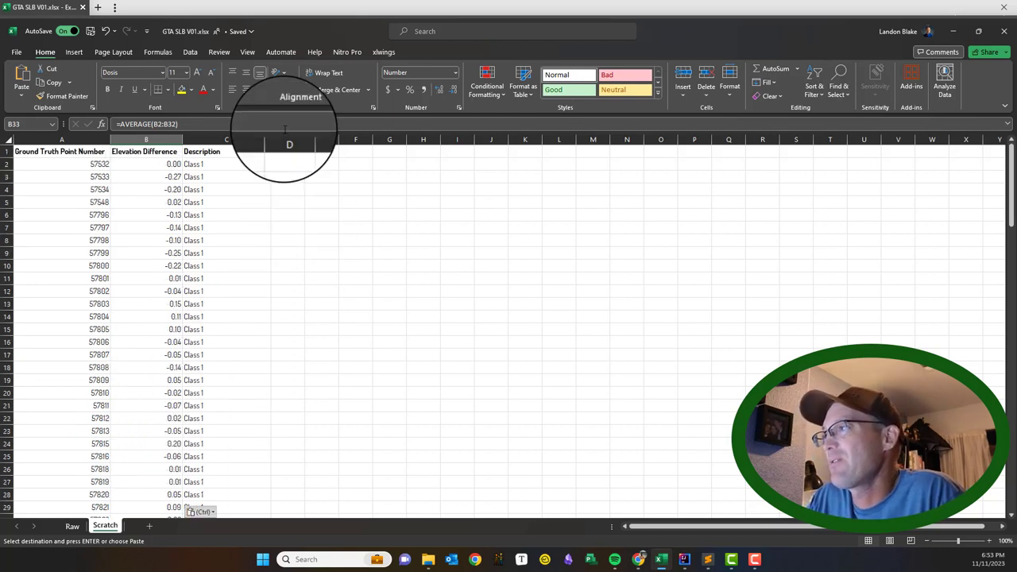
# Insert a blank column C before Description and paste a copy of the Class 1 Elevation Difference values into it.
pyautogui.rightClick(244, 140)
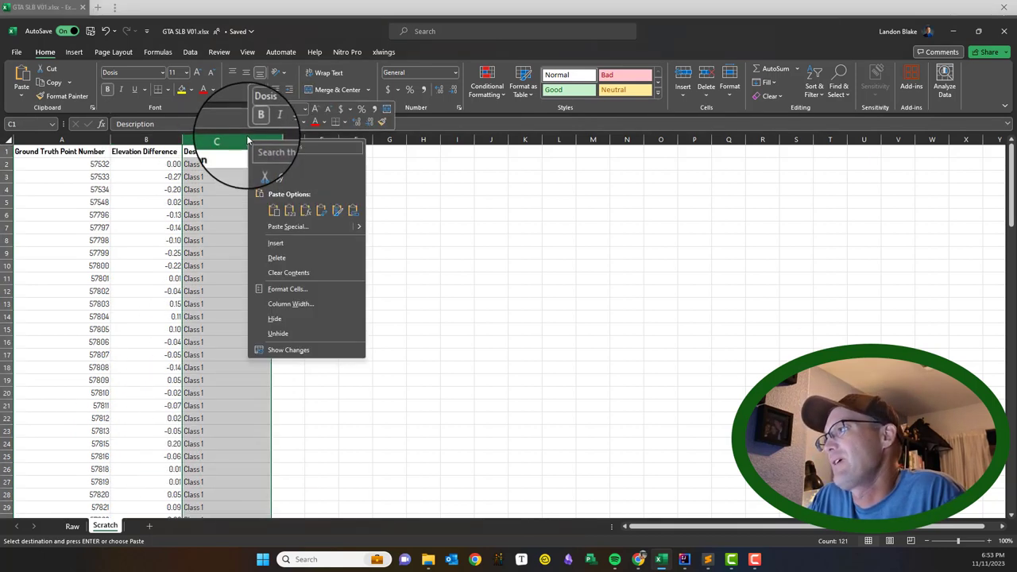
pyautogui.click(291, 243)
pyautogui.click(163, 153)
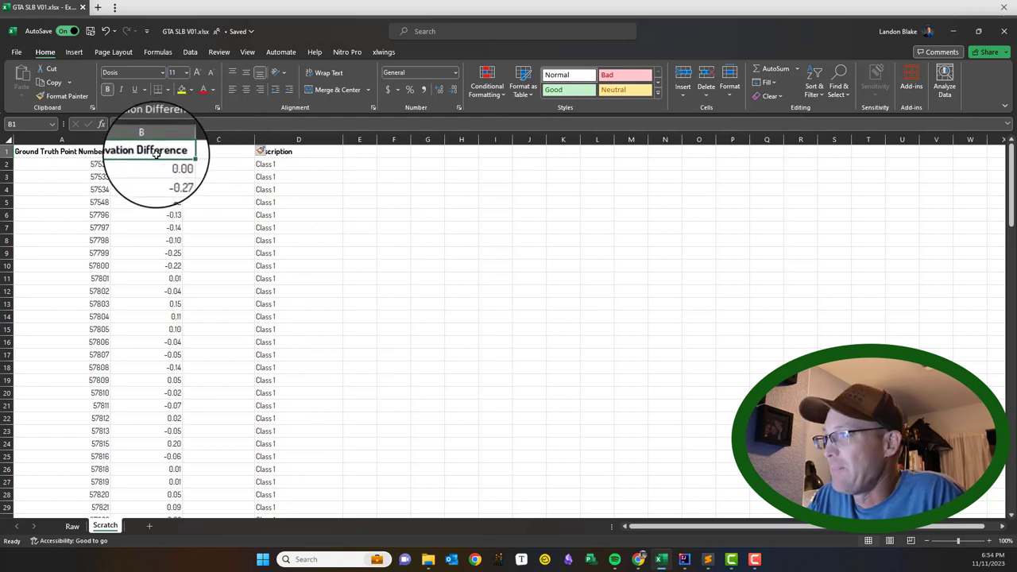
pyautogui.moveTo(167, 155); pyautogui.dragTo(175, 482)
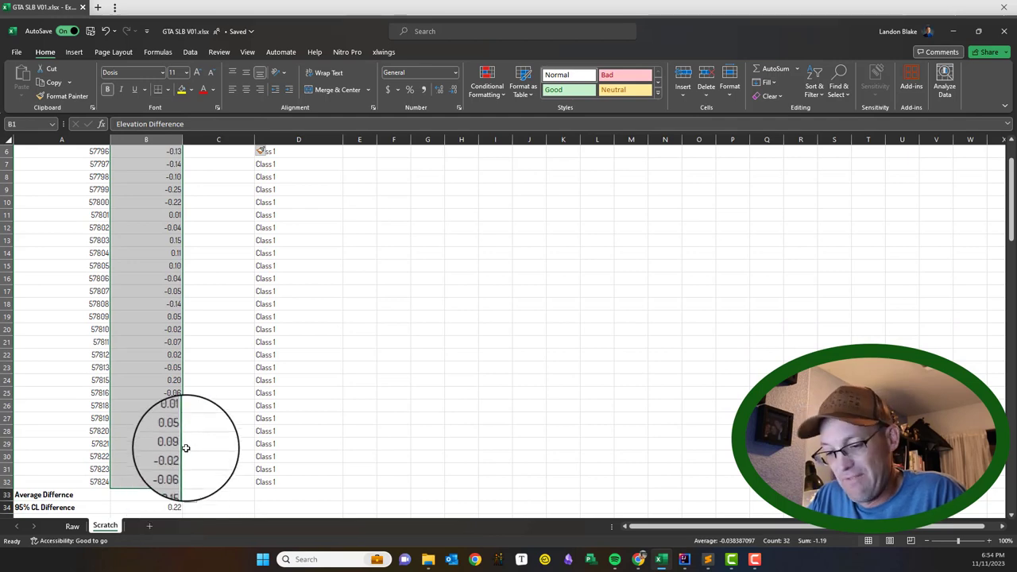
pyautogui.hotkey('ctrl', 'c')
pyautogui.scroll(2, 186, 215)
pyautogui.click(206, 156)
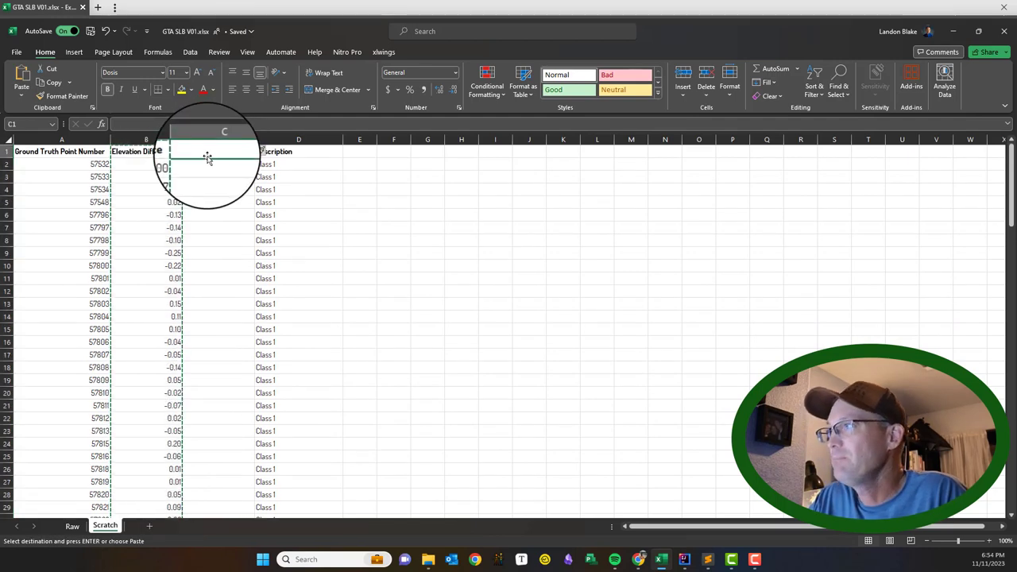
pyautogui.hotkey('ctrl', 'v')
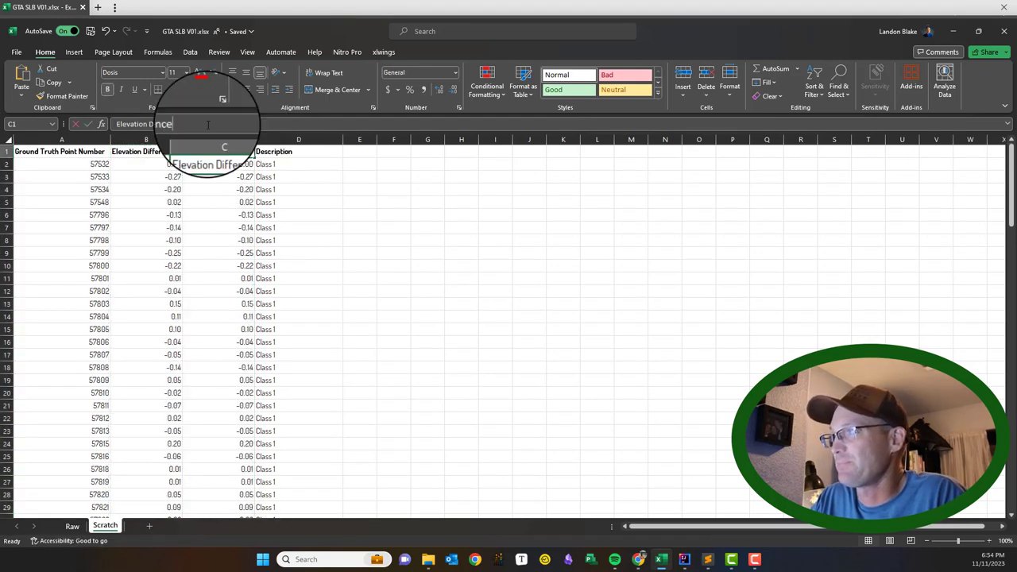
# Head column C 'Elevation Difference (AV)', autofit it, and enter =ABS(B2) in C2.
pyautogui.click(209, 125)
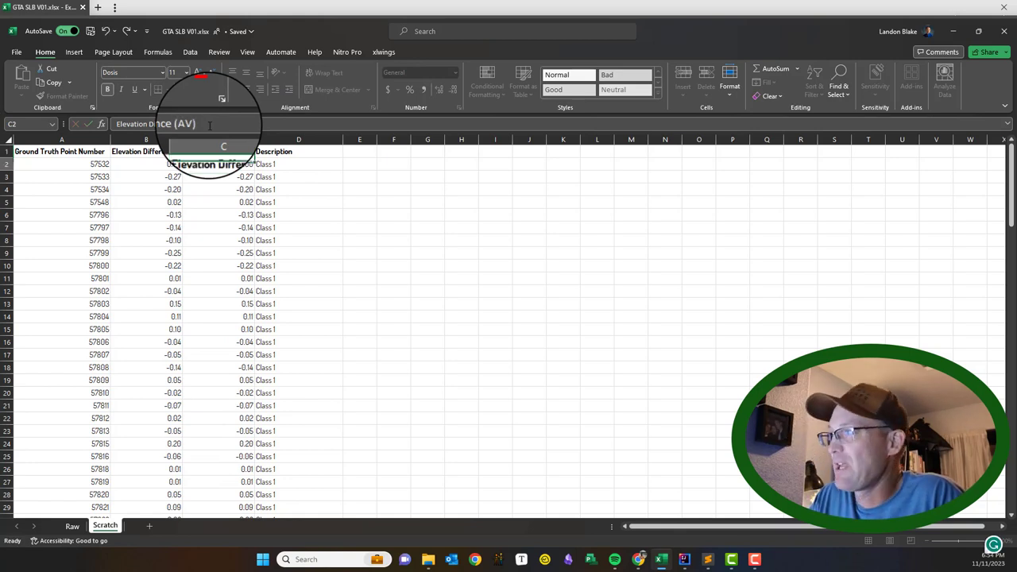
pyautogui.doubleClick(256, 140)
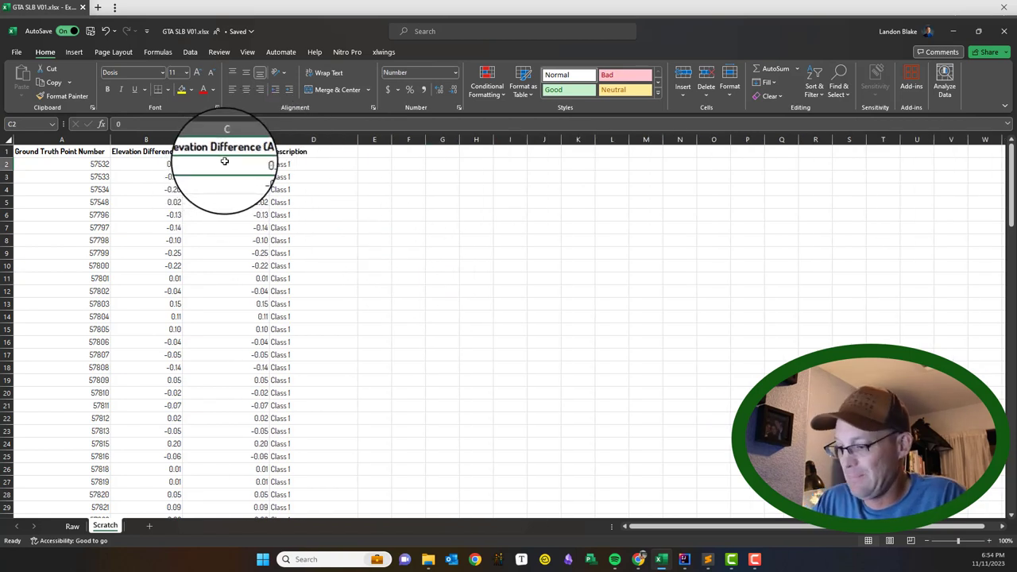
pyautogui.write('=(ABS')
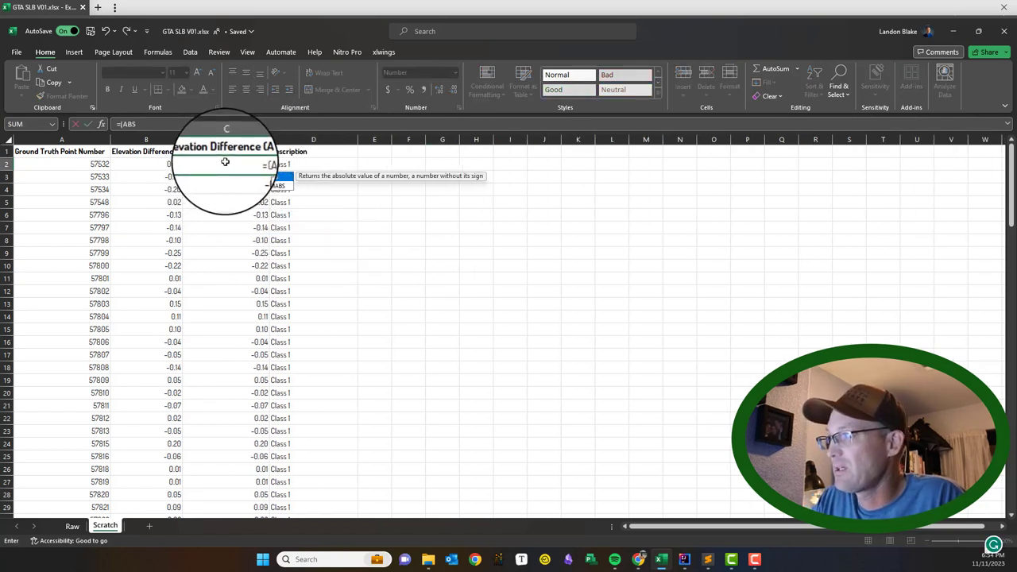
pyautogui.press('BackSpace')
pyautogui.press('BackSpace')
pyautogui.press('BackSpace')
pyautogui.write('A')
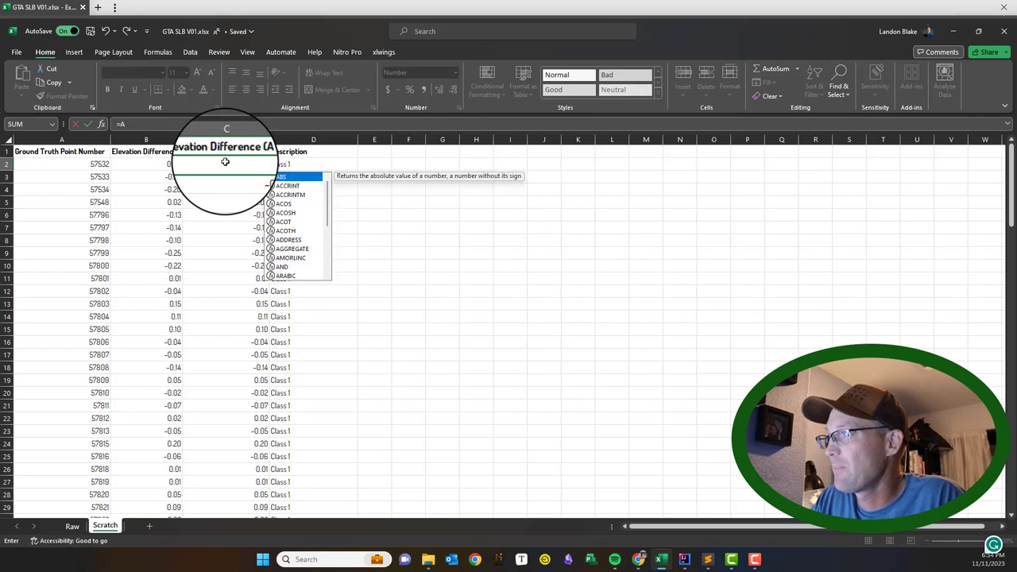
pyautogui.write('BS(')
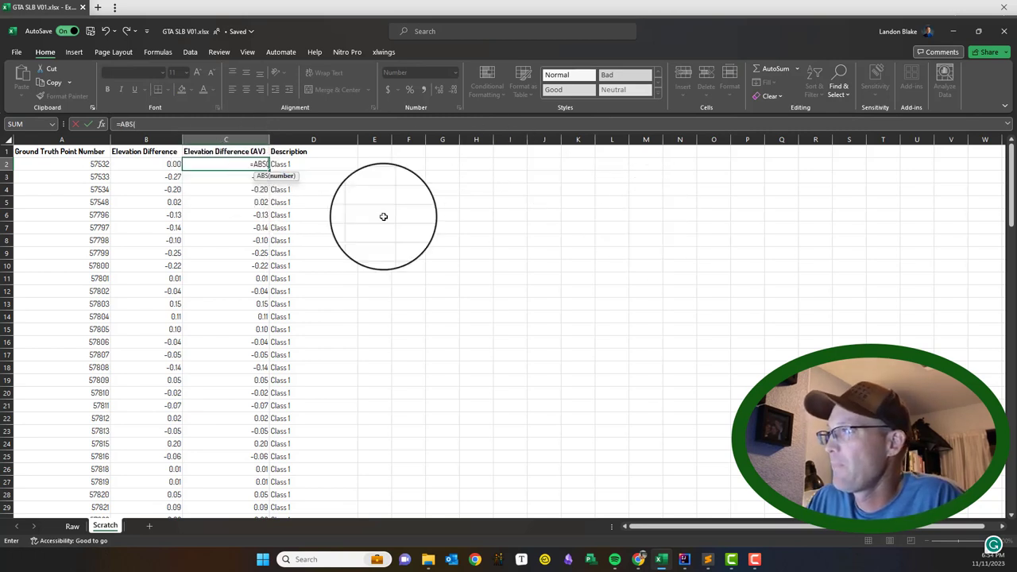
pyautogui.click(172, 164)
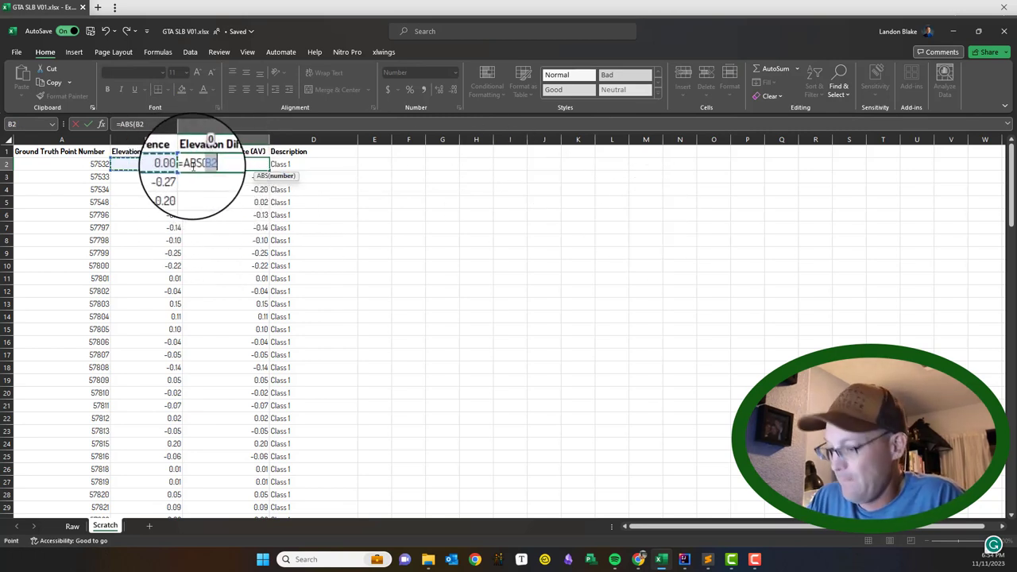
pyautogui.press('Return')
# Copy the C2 ABS formula down column C through row 32.
pyautogui.click(243, 164)
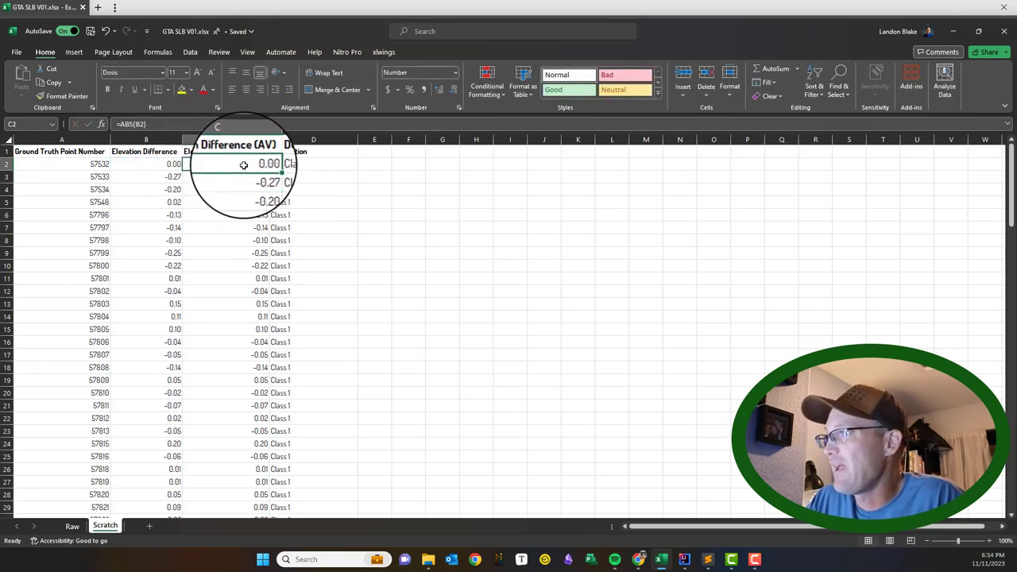
pyautogui.hotkey('ctrl', 'c')
pyautogui.moveTo(233, 174); pyautogui.dragTo(224, 488)
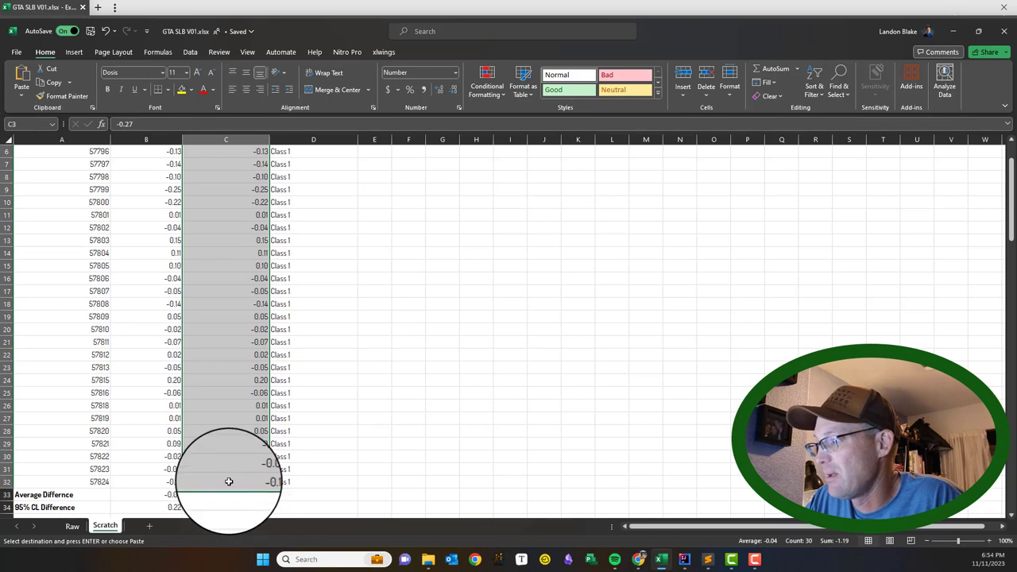
pyautogui.hotkey('ctrl', 'v')
pyautogui.click(477, 305)
pyautogui.click(154, 137)
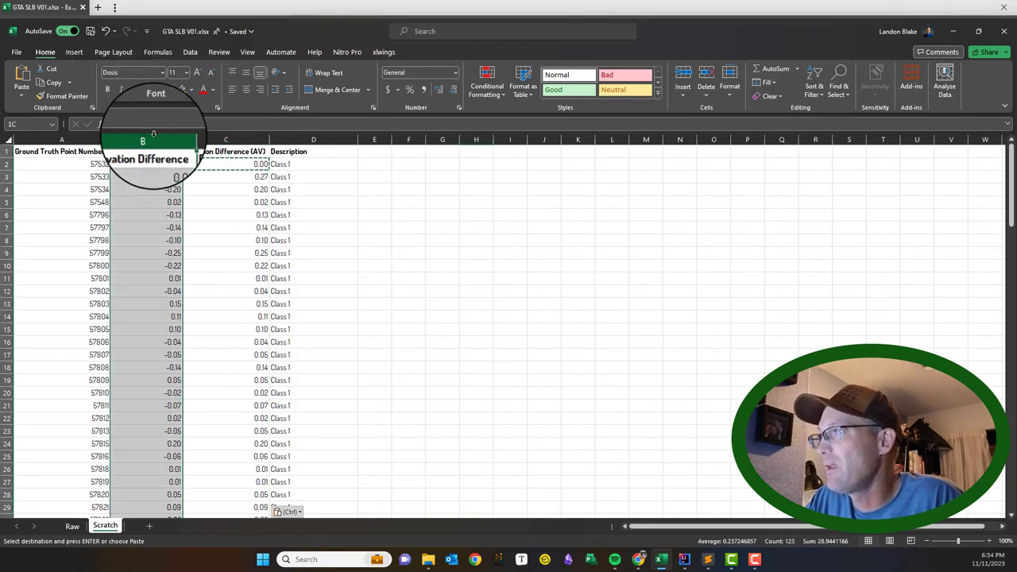
pyautogui.click(568, 291)
pyautogui.scroll(-5, 497, 337)
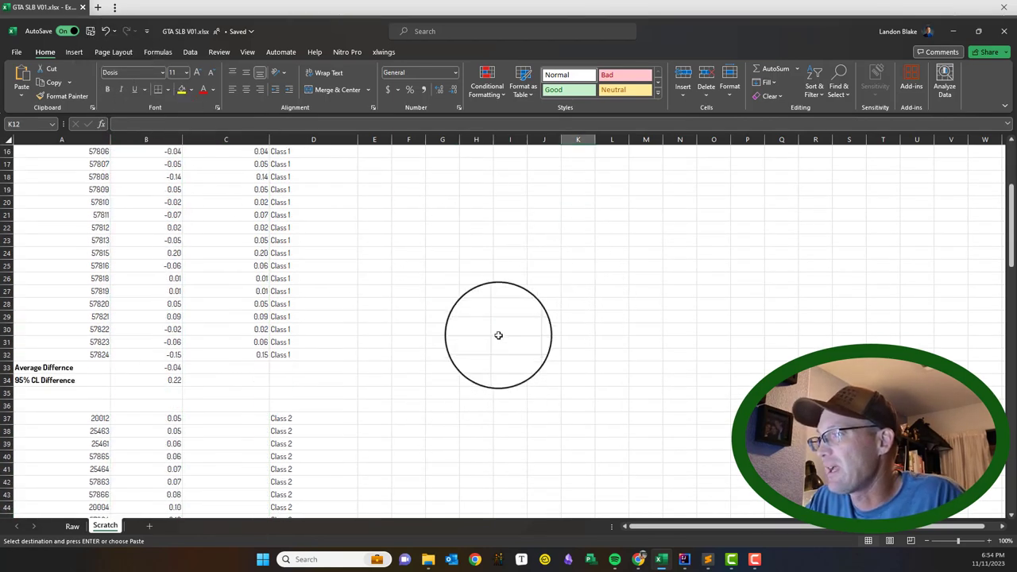
# Move the Class 1 AVERAGE formula from B33 to C33, averaging the absolute values to 0.09.
pyautogui.scroll(5, 209, 411)
pyautogui.press('Escape')
pyautogui.scroll(-5, 363, 329)
pyautogui.click(179, 367)
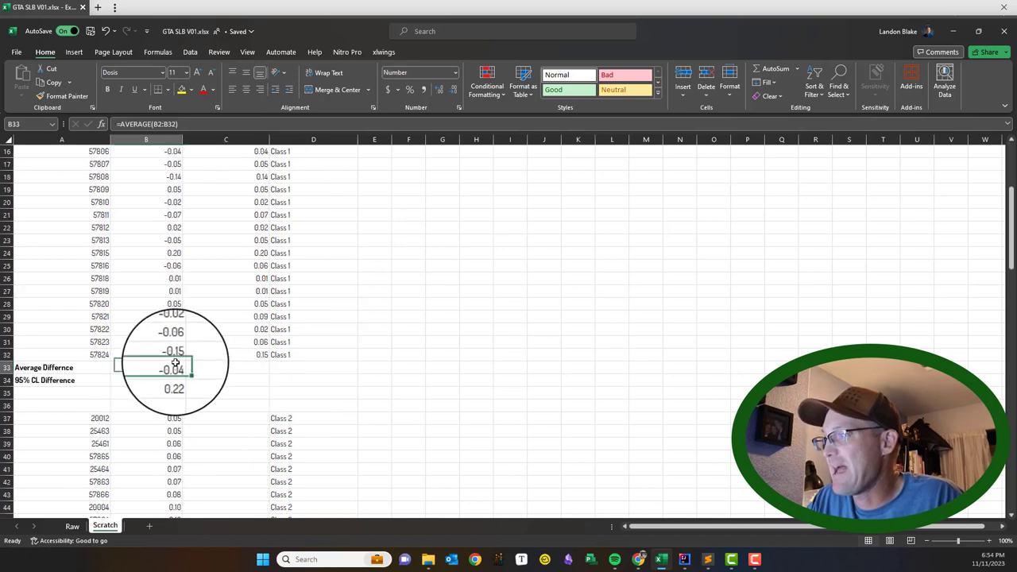
pyautogui.hotkey('ctrl', 'c')
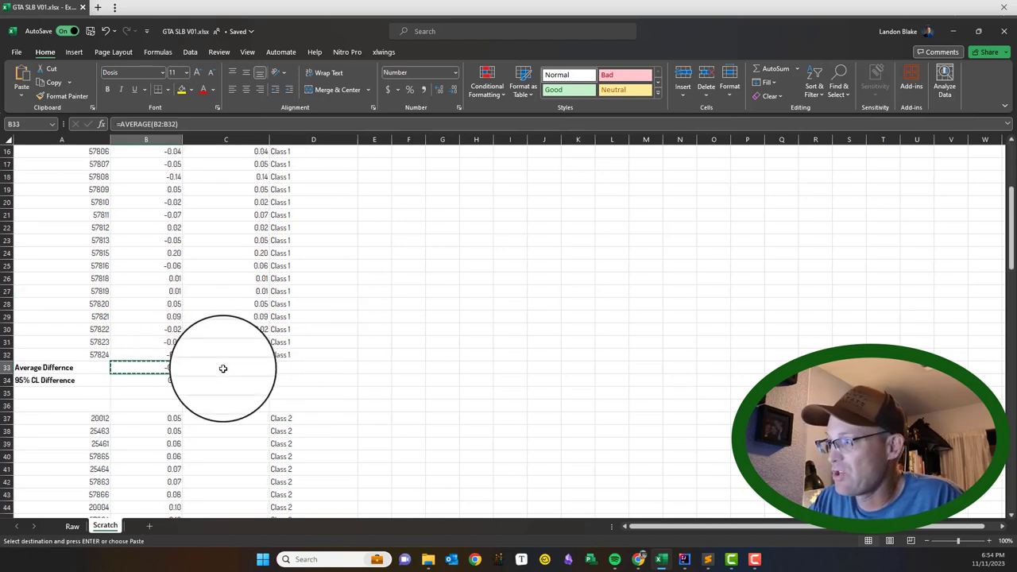
pyautogui.click(222, 367)
pyautogui.hotkey('ctrl', 'v')
pyautogui.click(148, 370)
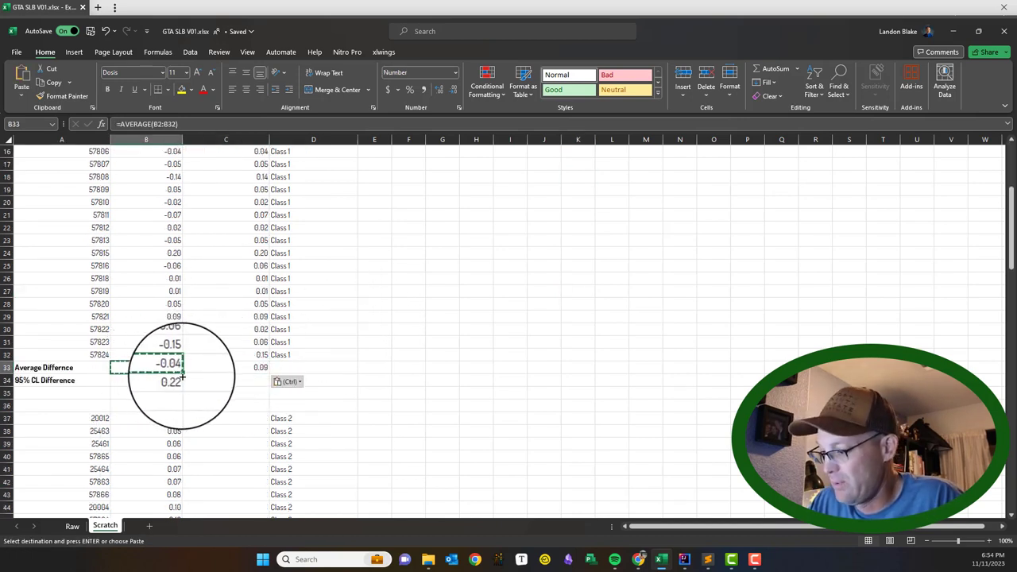
pyautogui.click(306, 378)
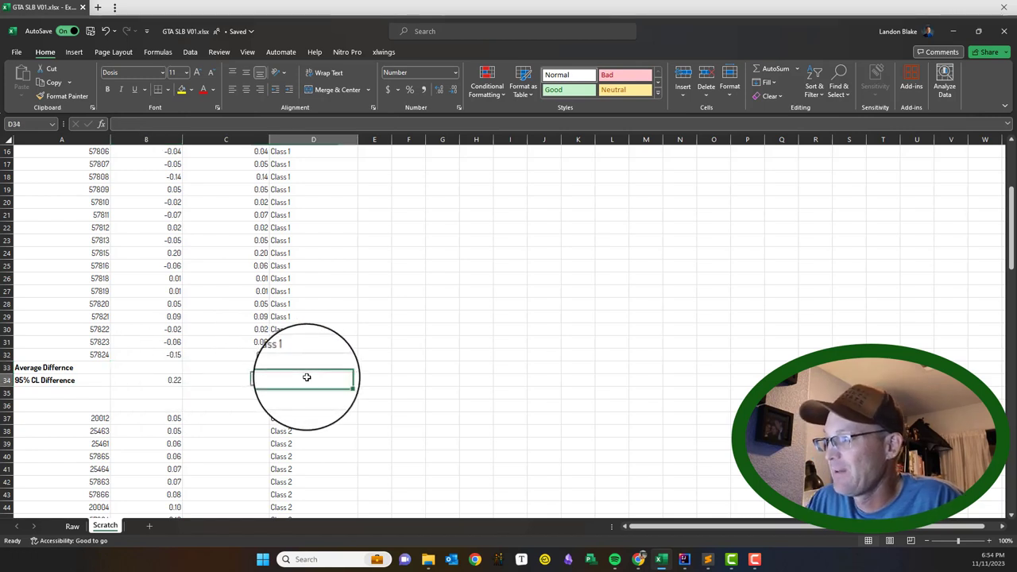
pyautogui.click(256, 368)
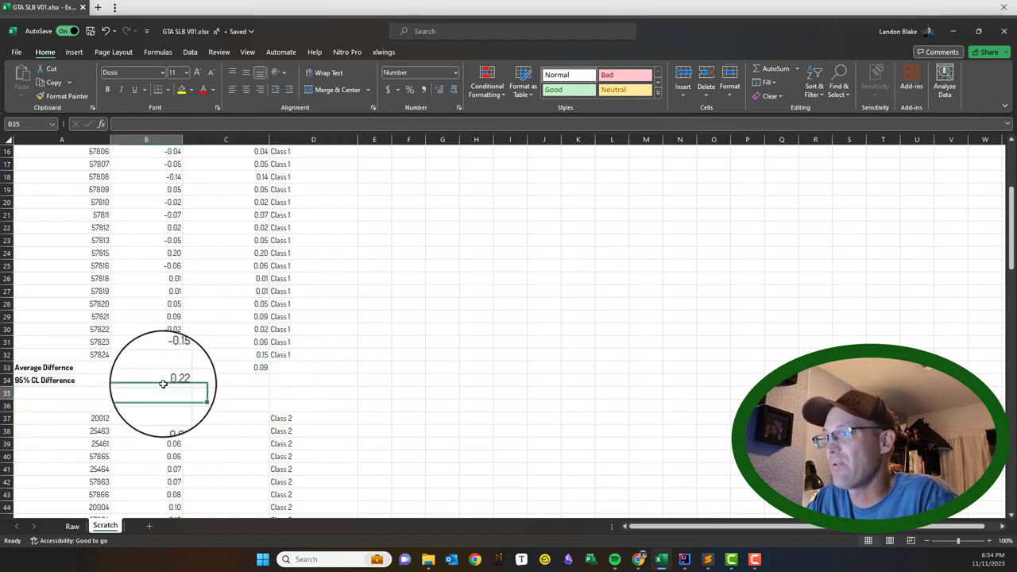
pyautogui.hotkey('shift', 'Up')
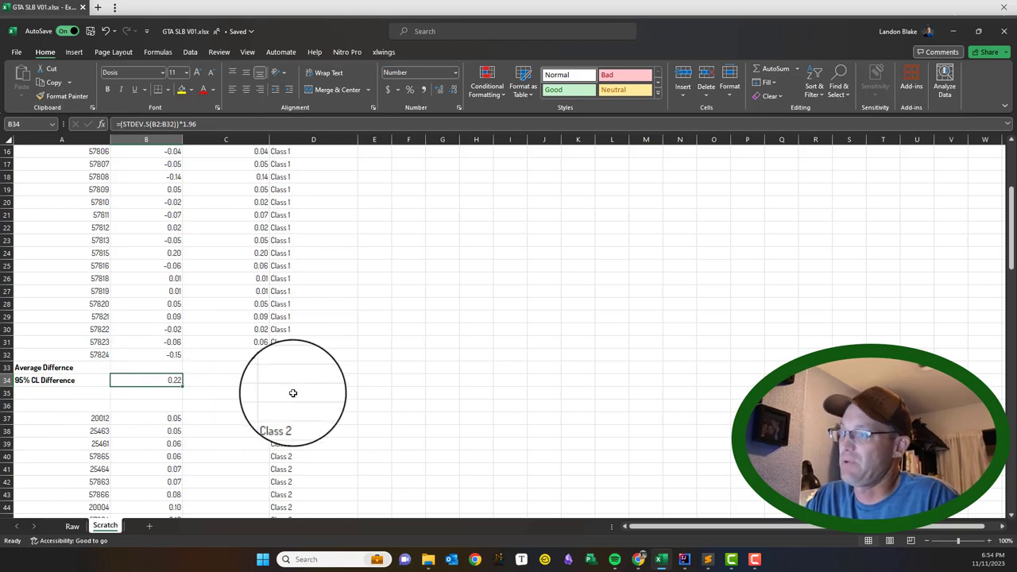
pyautogui.scroll(4, 256, 236)
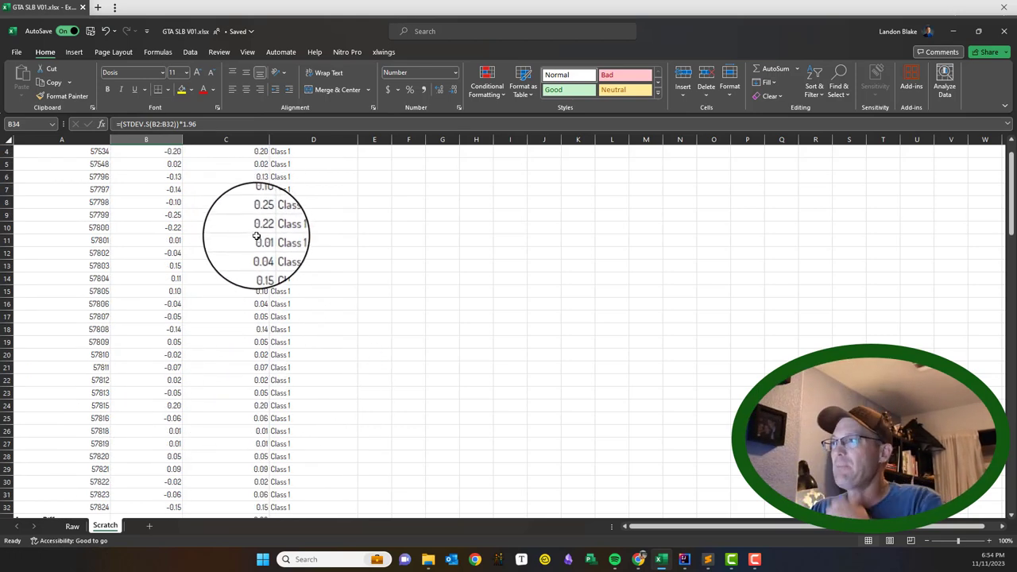
pyautogui.scroll(1, 256, 236)
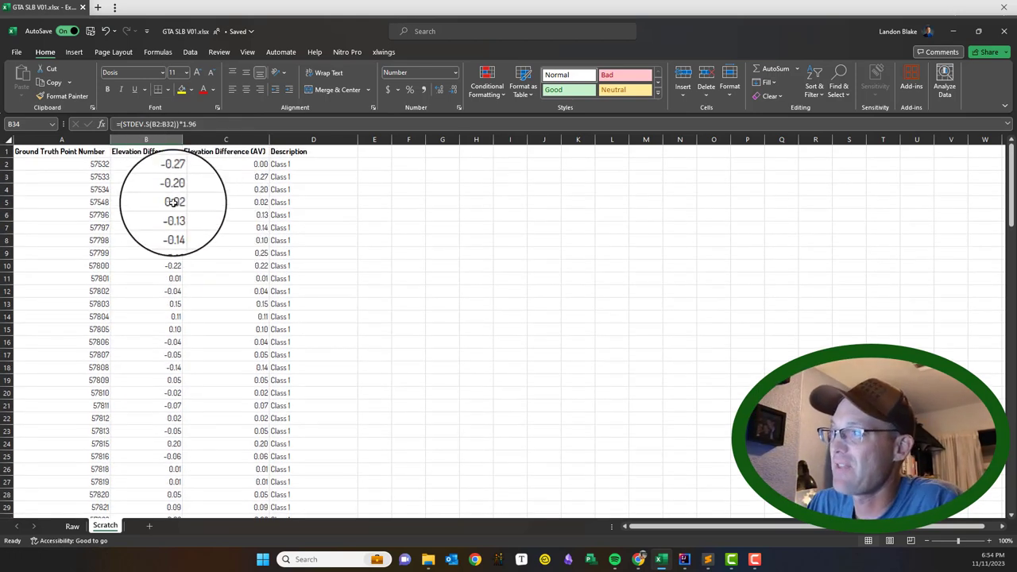
pyautogui.scroll(-7, 234, 302)
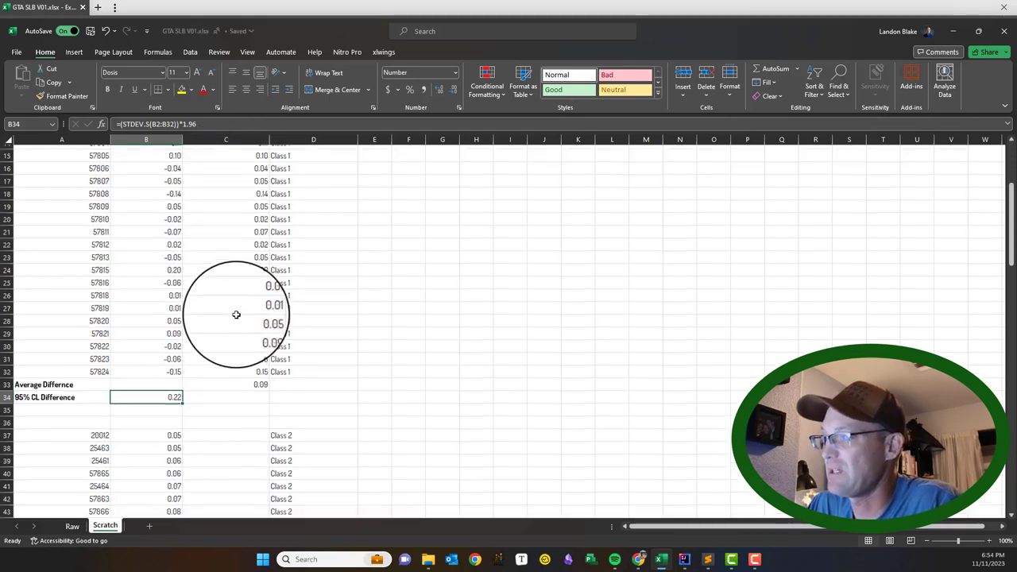
pyautogui.scroll(-2, 246, 348)
pyautogui.scroll(3, 246, 348)
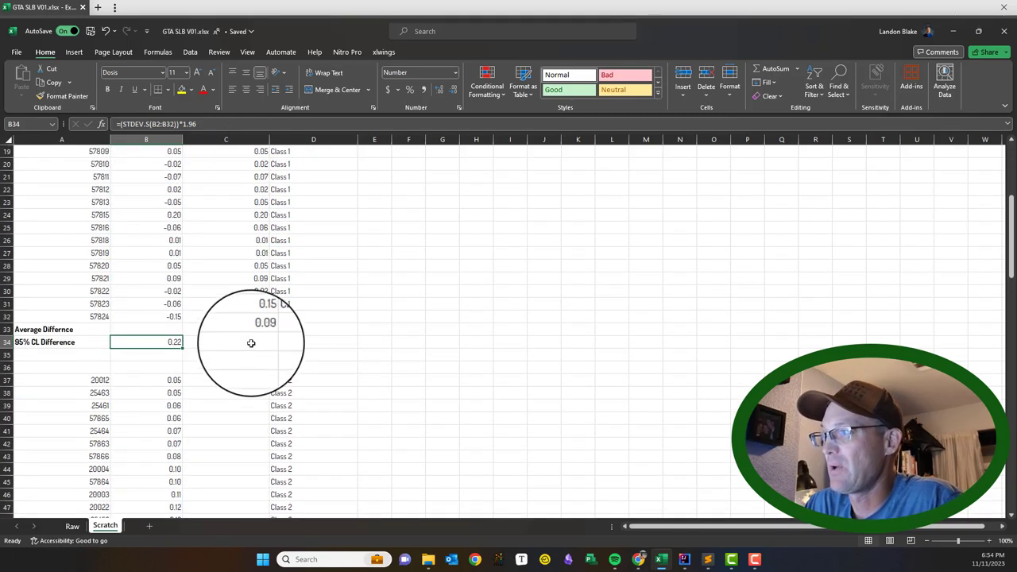
pyautogui.scroll(-4, 250, 345)
pyautogui.scroll(3, 254, 340)
pyautogui.scroll(-20, 222, 338)
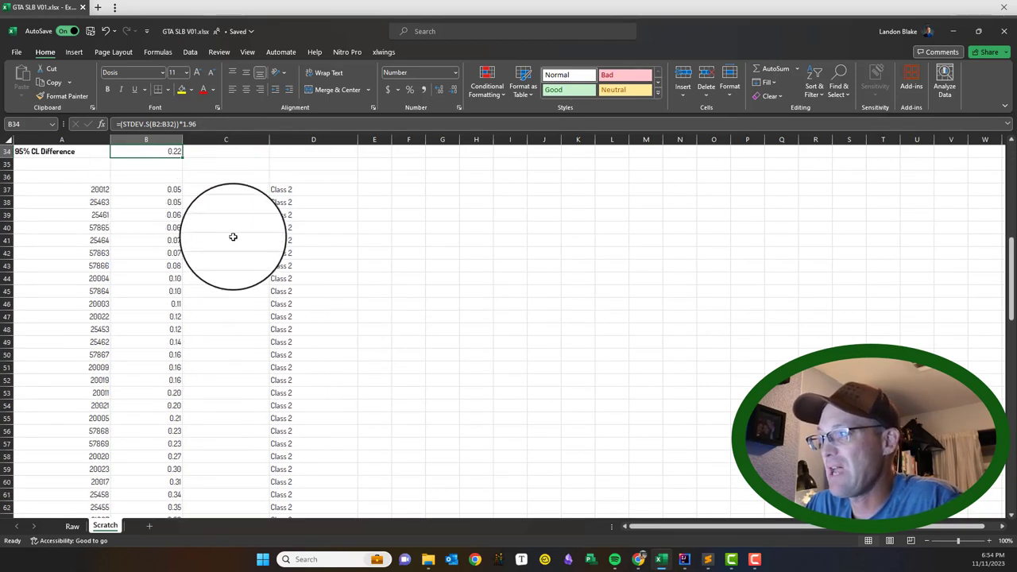
pyautogui.scroll(20, 254, 289)
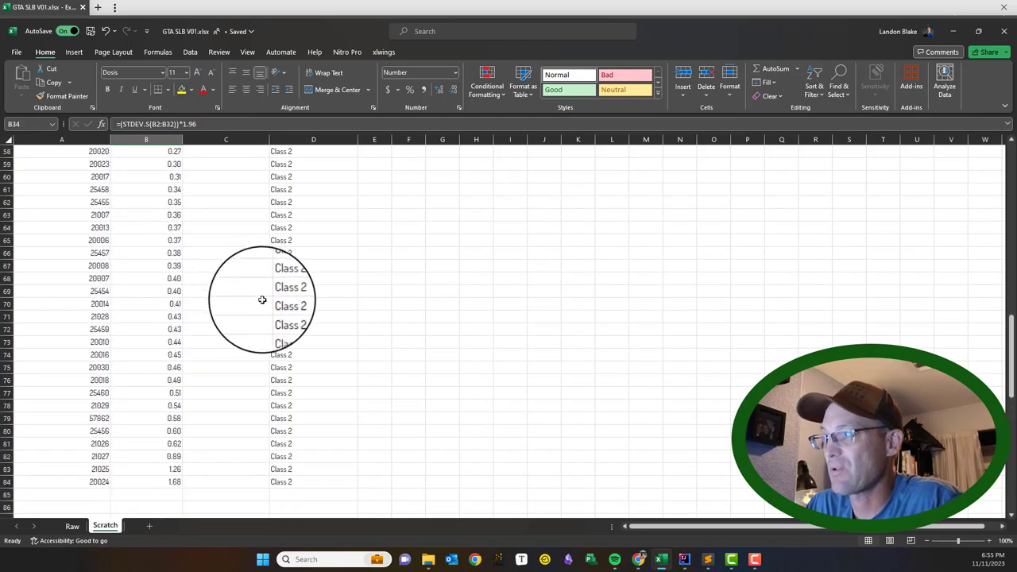
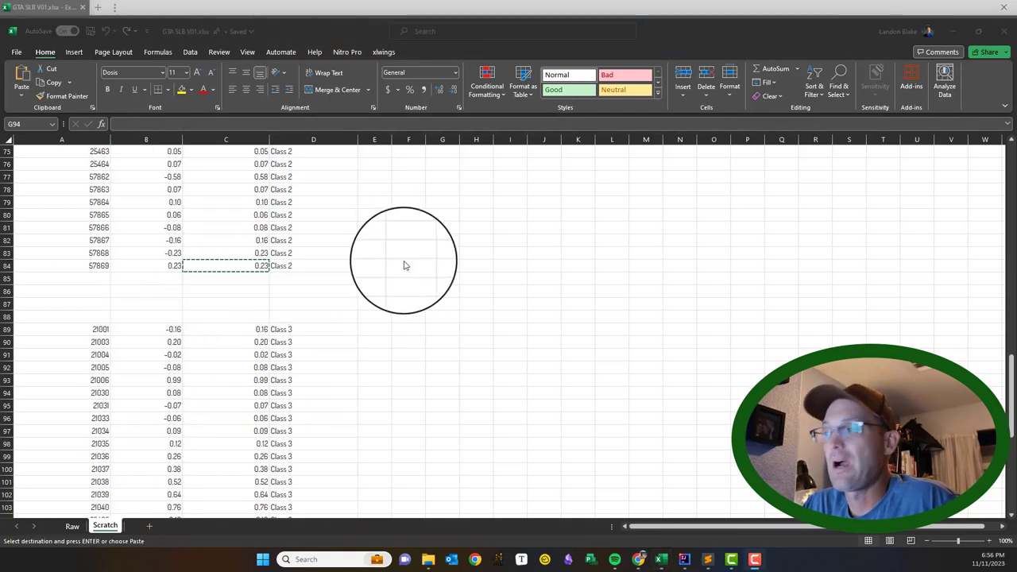
# Copy the Class 1 Average Difference and 95% CL Difference rows (A33:C34).
pyautogui.scroll(-5, 358, 284)
pyautogui.scroll(6, 397, 314)
pyautogui.scroll(13, 395, 315)
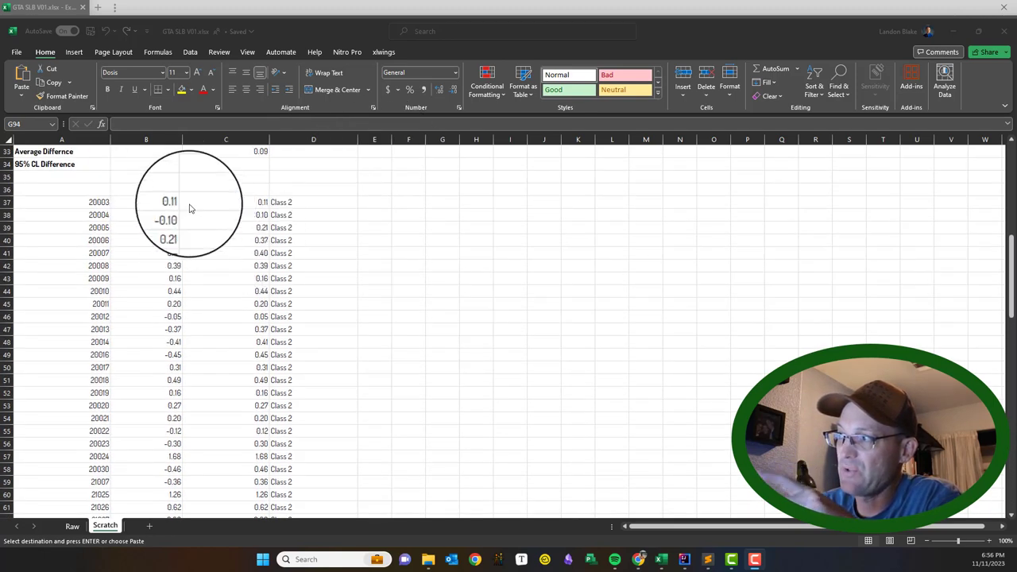
pyautogui.scroll(-12, 164, 264)
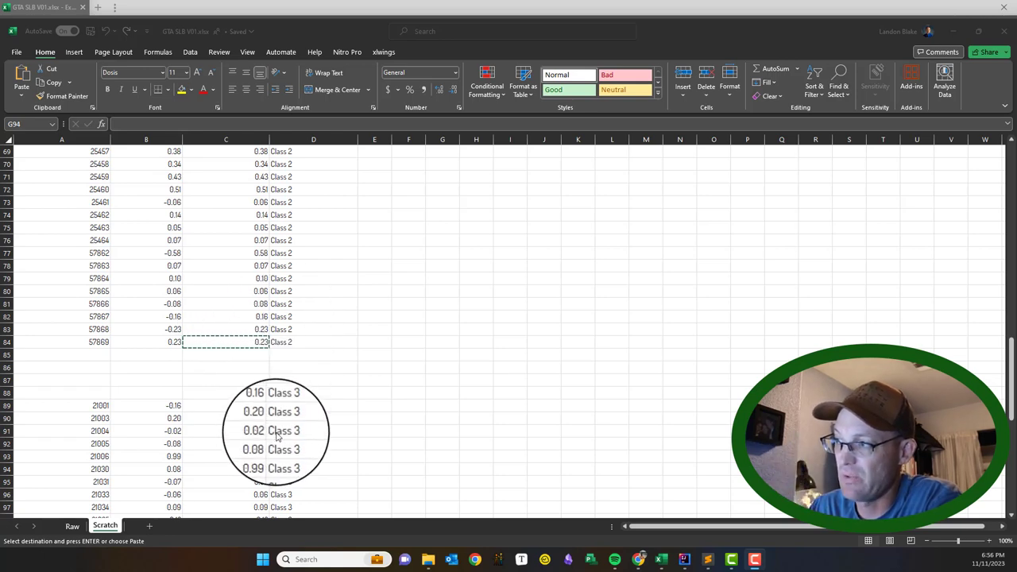
pyautogui.scroll(10, 273, 382)
pyautogui.scroll(6, 402, 264)
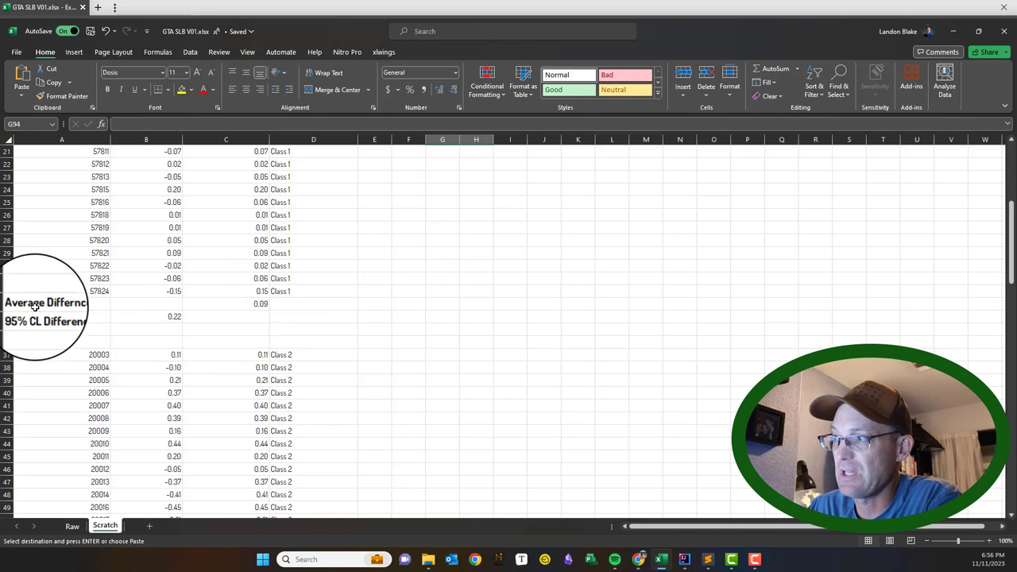
pyautogui.moveTo(35, 305); pyautogui.dragTo(242, 318)
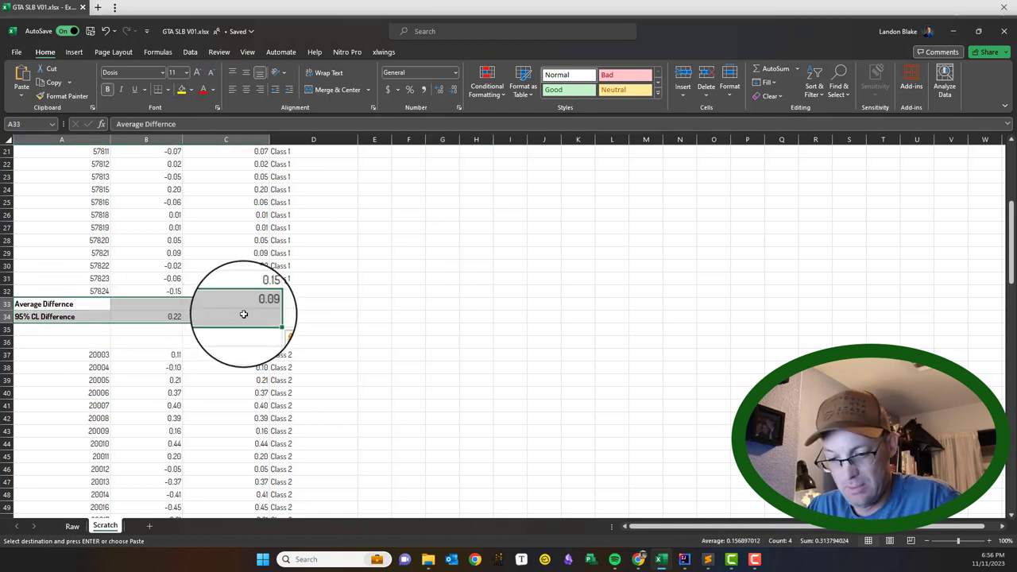
pyautogui.scroll(-15, 246, 316)
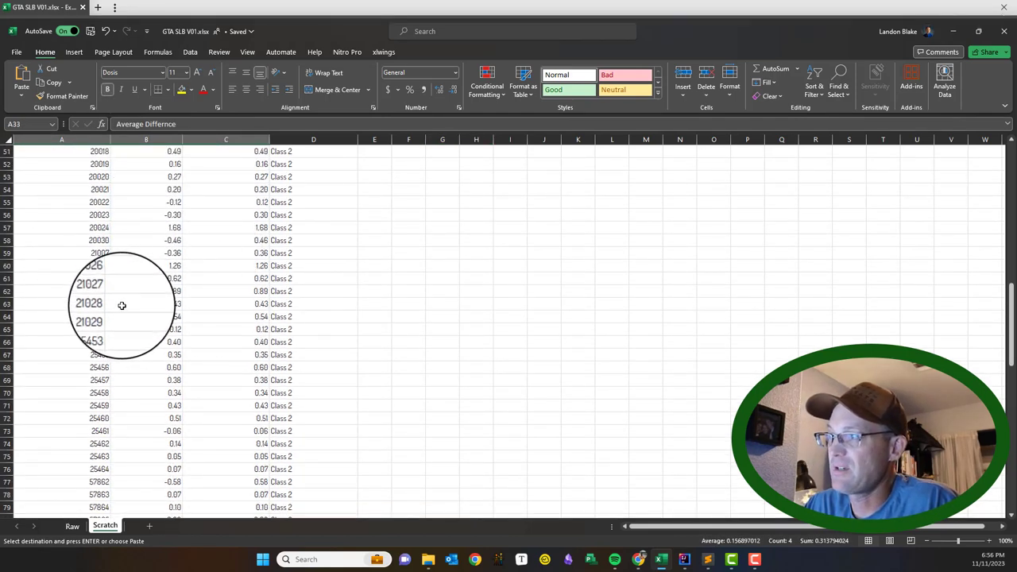
# Paste the summary rows below the Class 2 block (A85) and the Class 3 block (A130).
pyautogui.click(57, 393)
pyautogui.write('Average Differnce\t\t0.38 95% CL Difference\t0.93')
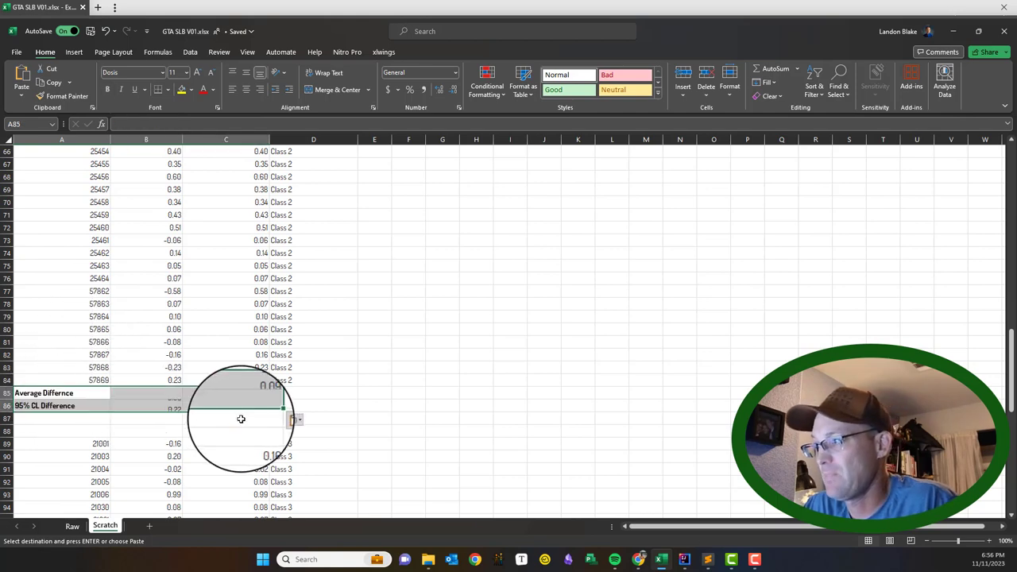
pyautogui.scroll(-5, 159, 342)
pyautogui.scroll(-8, 159, 342)
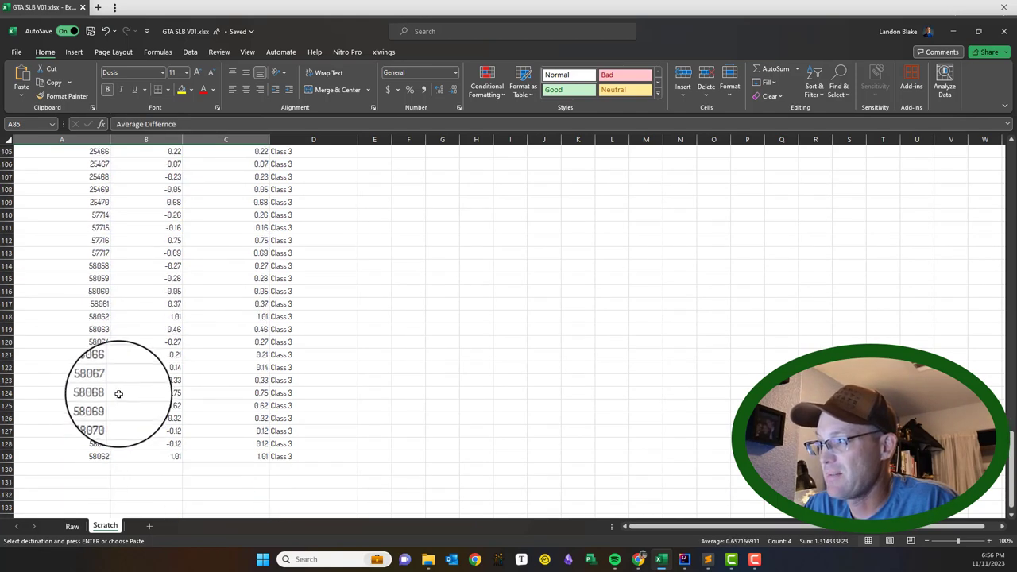
pyautogui.click(115, 471)
pyautogui.hotkey('ctrl', 'v')
pyautogui.scroll(12, 318, 357)
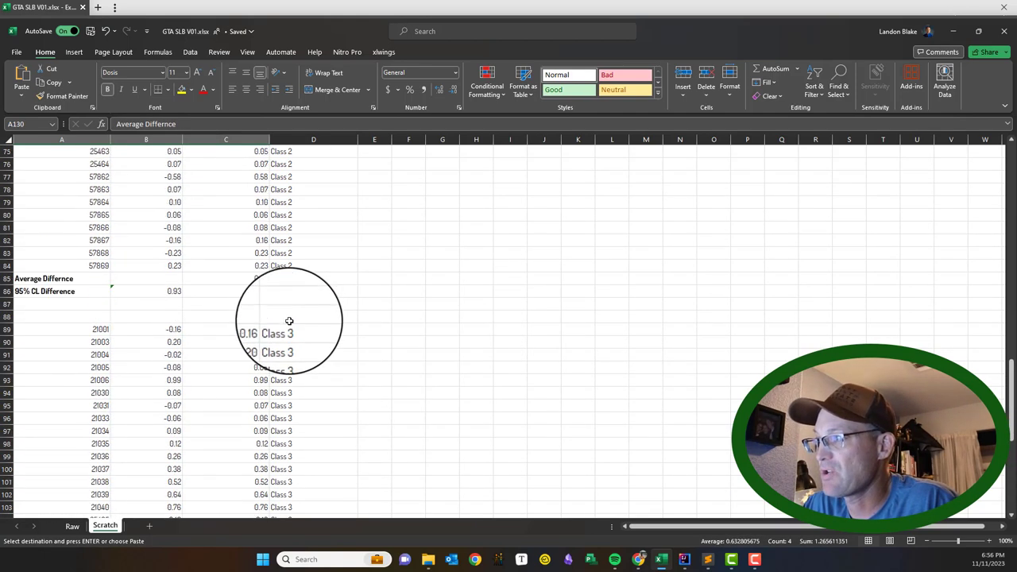
# Set the Class 2 average difference in C85 to =AVERAGE(C37:C84).
pyautogui.click(254, 354)
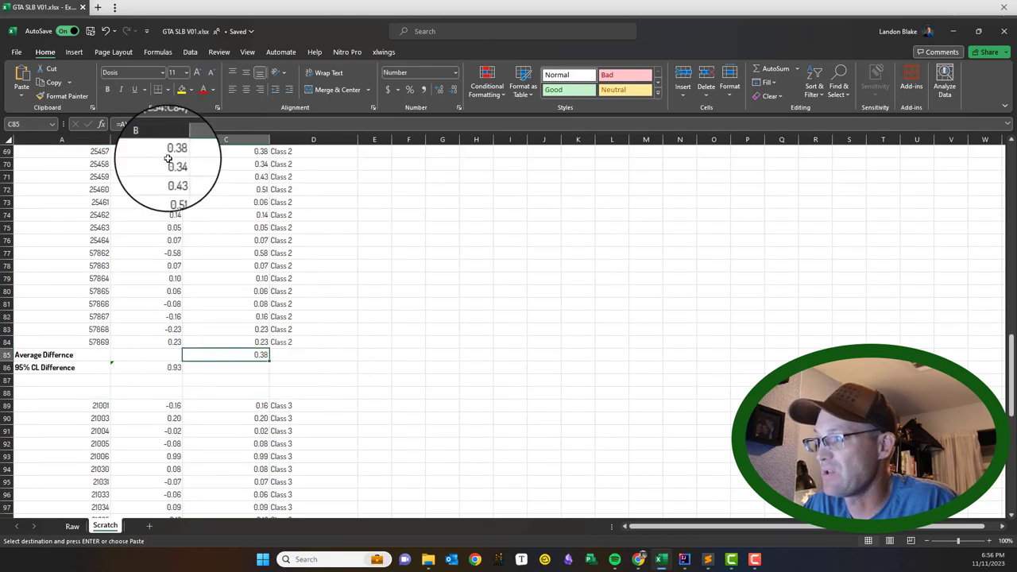
pyautogui.write('=AVERAGE(')
pyautogui.press('Up')
pyautogui.hotkey('ctrl', 'shift', 'Up')
pyautogui.scroll(11, 274, 272)
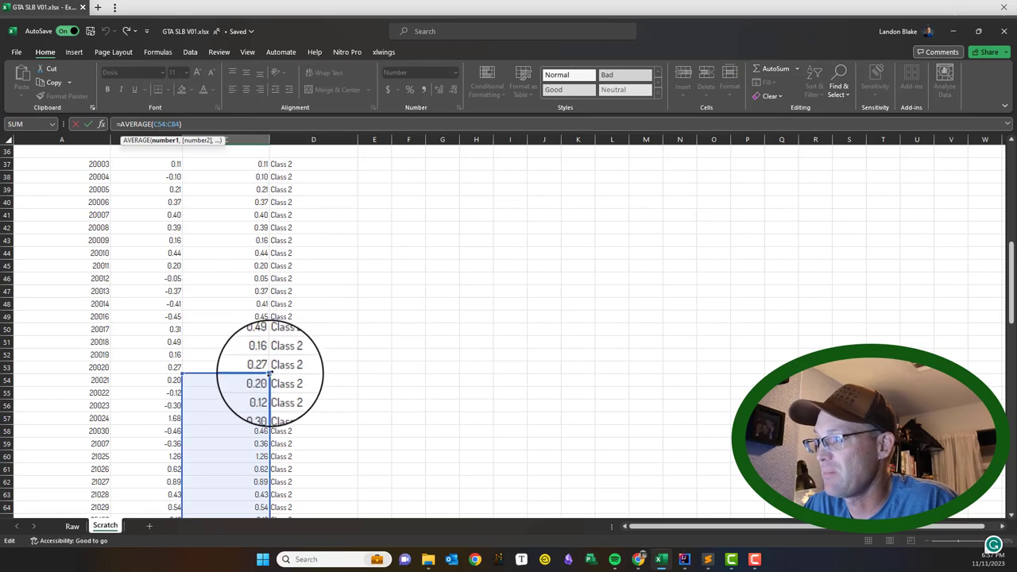
pyautogui.moveTo(269, 374); pyautogui.dragTo(266, 159)
pyautogui.scroll(-13, 291, 294)
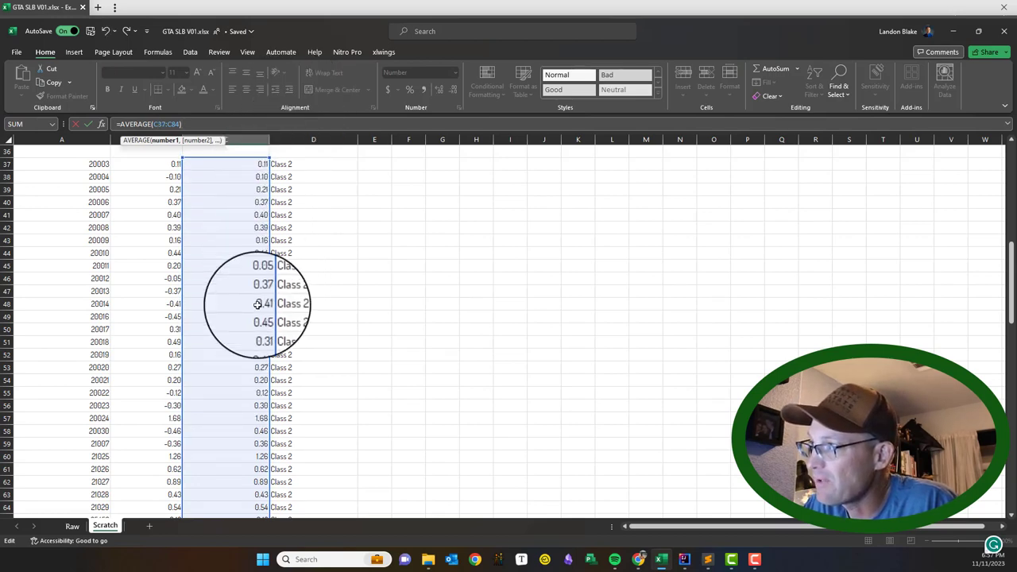
pyautogui.press('Return')
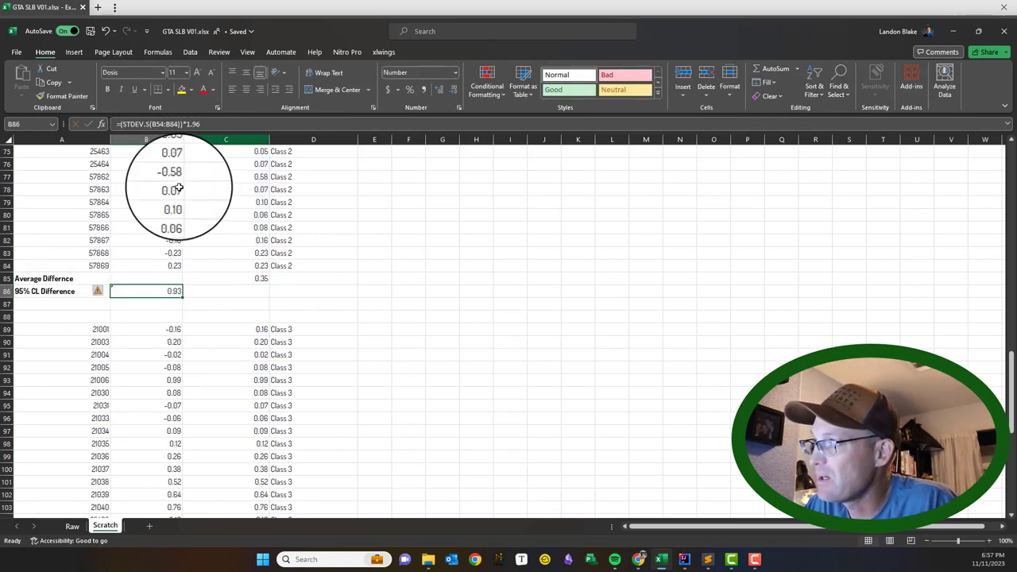
# Extend B86's STDEV.S range to start at row 36, giving a Class 2 95% CL difference of 0.83.
pyautogui.hotkey('ctrl', 'c')
pyautogui.click(228, 124)
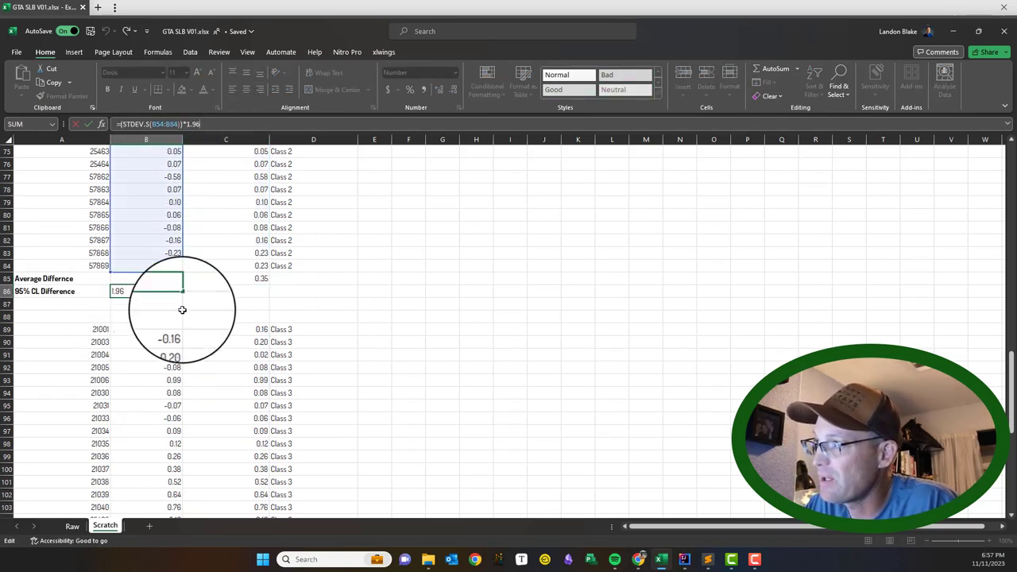
pyautogui.scroll(9, 170, 239)
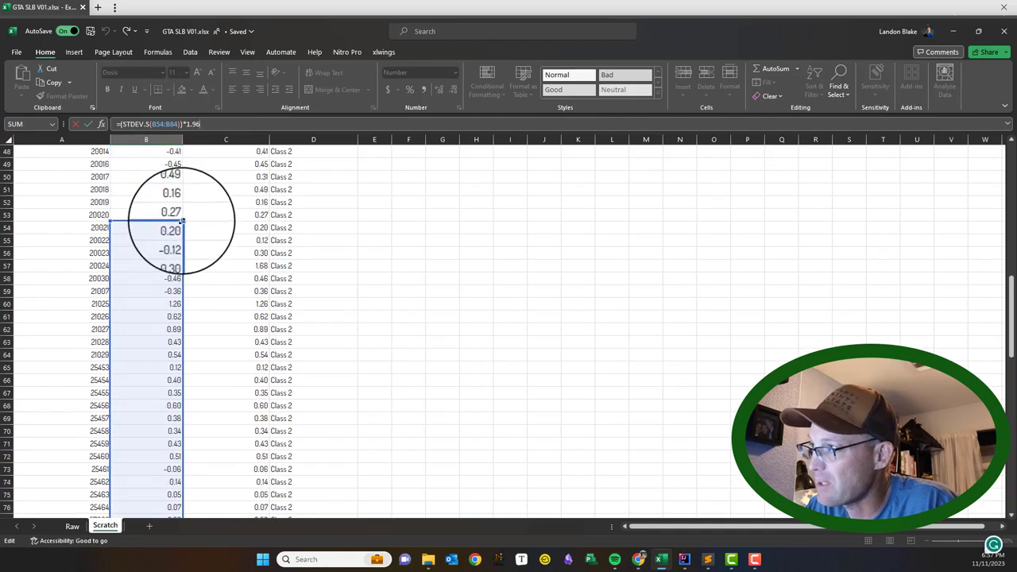
pyautogui.moveTo(183, 221); pyautogui.dragTo(184, 171)
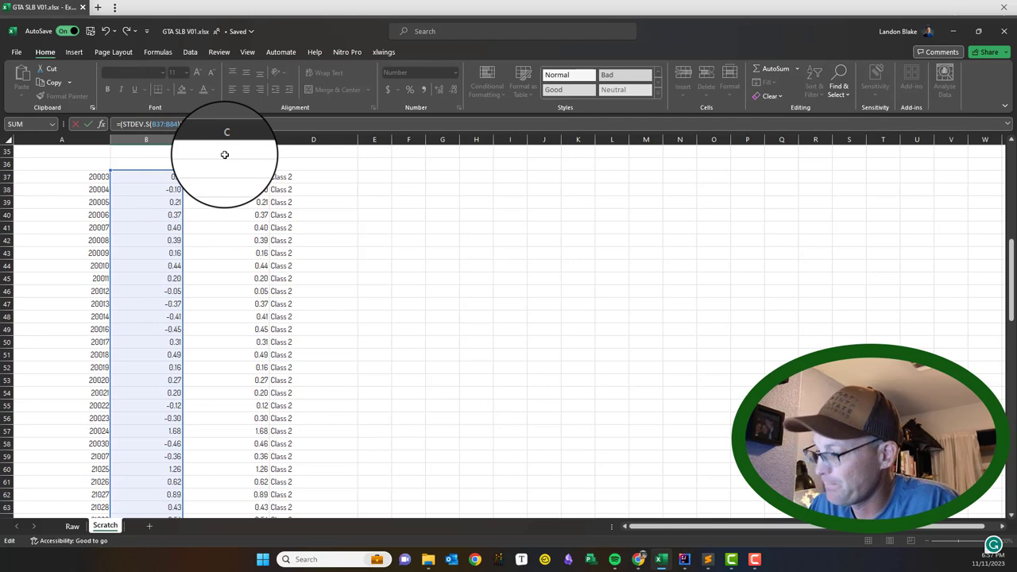
pyautogui.press('Return')
pyautogui.scroll(-9, 250, 397)
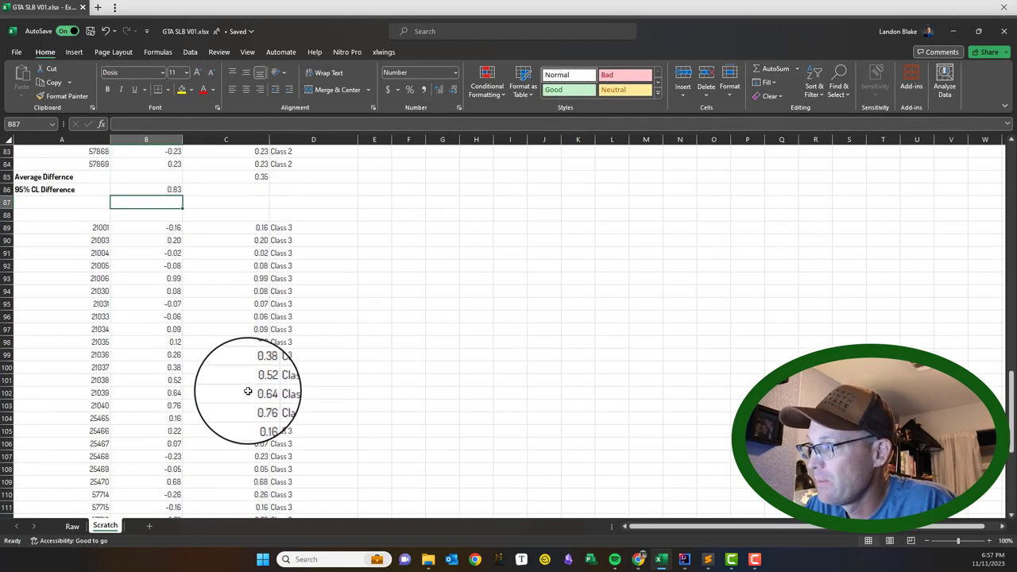
pyautogui.scroll(-4, 247, 391)
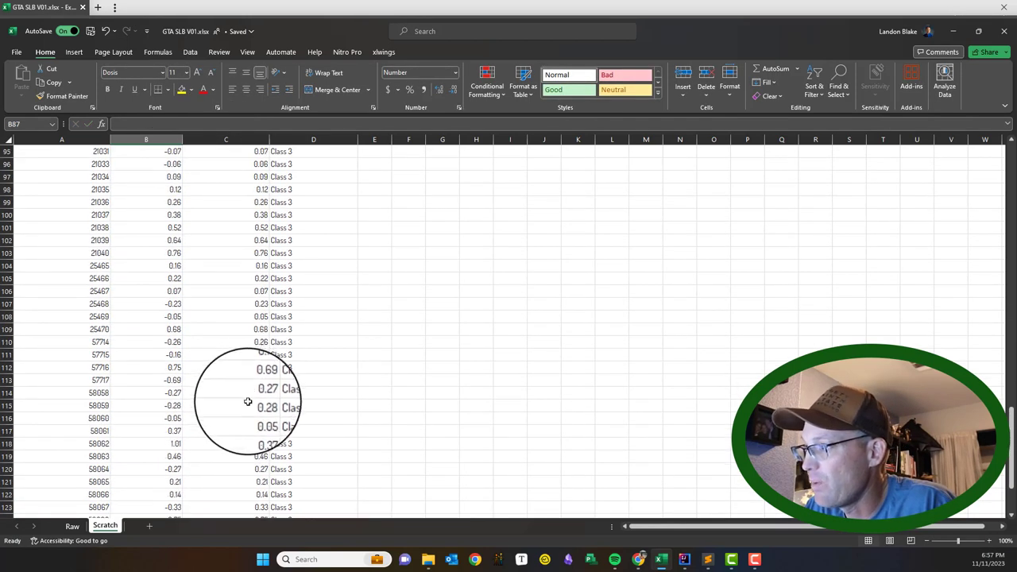
# Extend the Class 3 average in C130 to =AVERAGE(C89:C129).
pyautogui.scroll(-5, 248, 401)
pyautogui.click(250, 404)
pyautogui.click(189, 124)
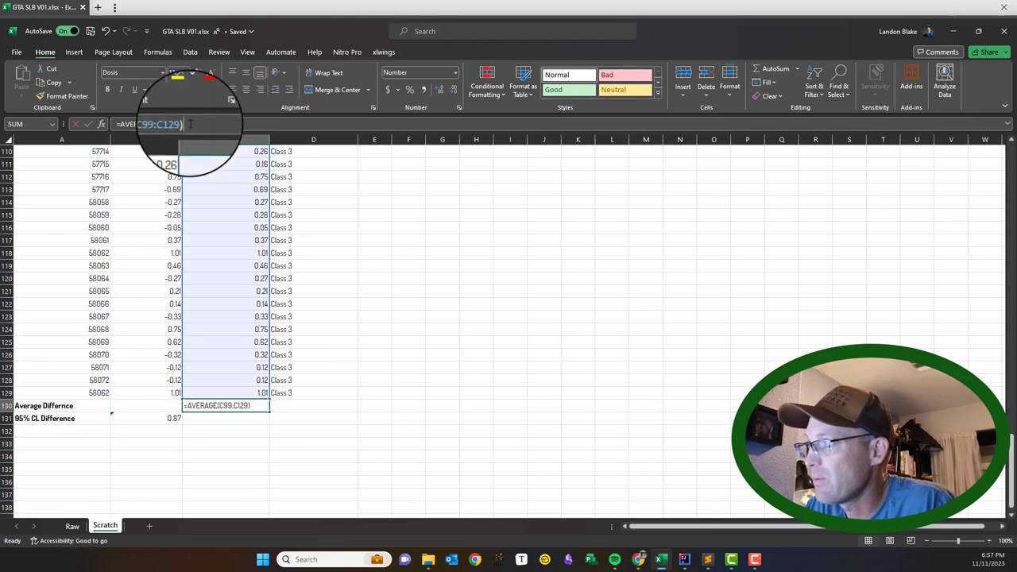
pyautogui.scroll(9, 256, 381)
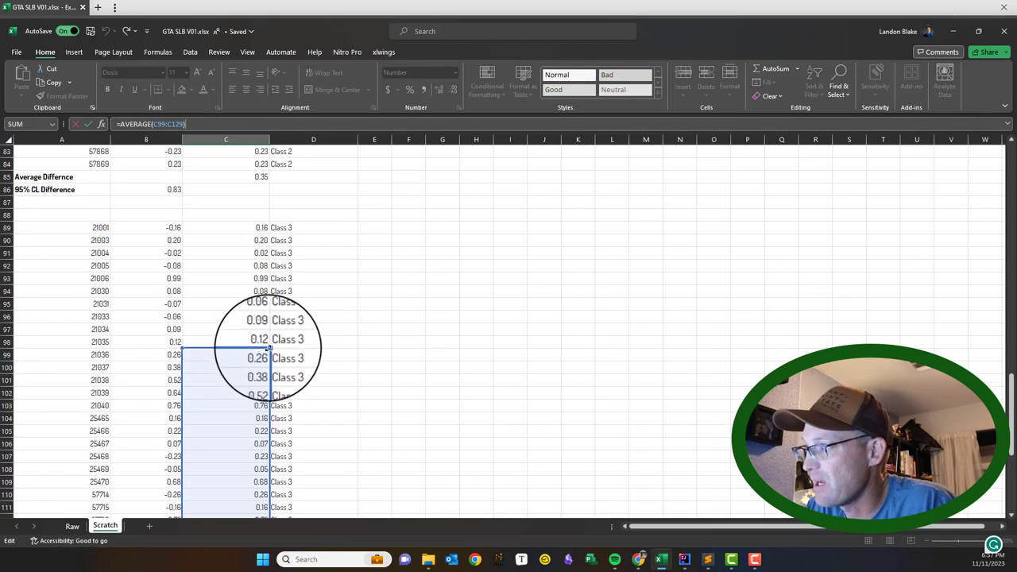
pyautogui.moveTo(269, 347); pyautogui.dragTo(267, 235)
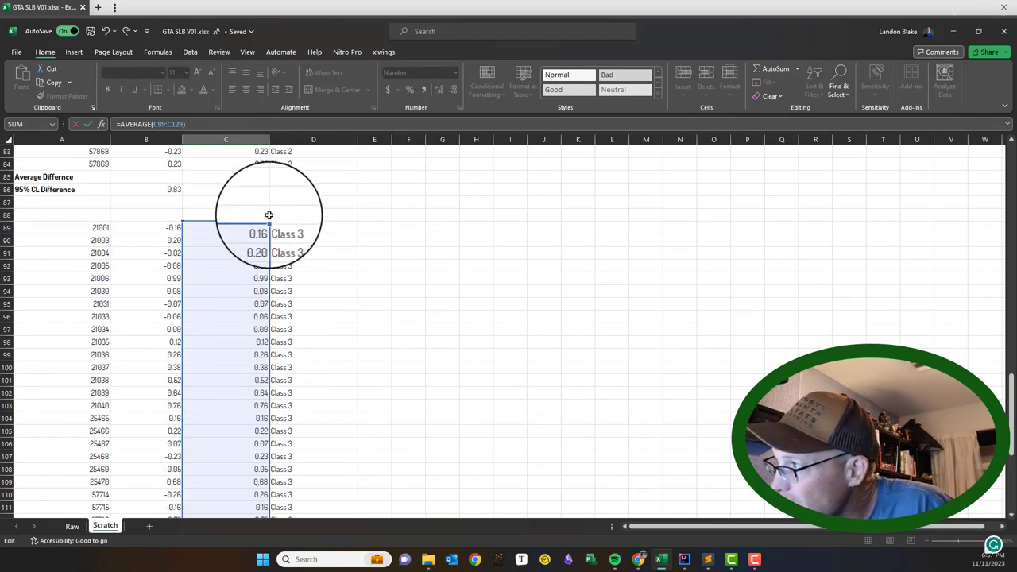
pyautogui.scroll(-14, 238, 318)
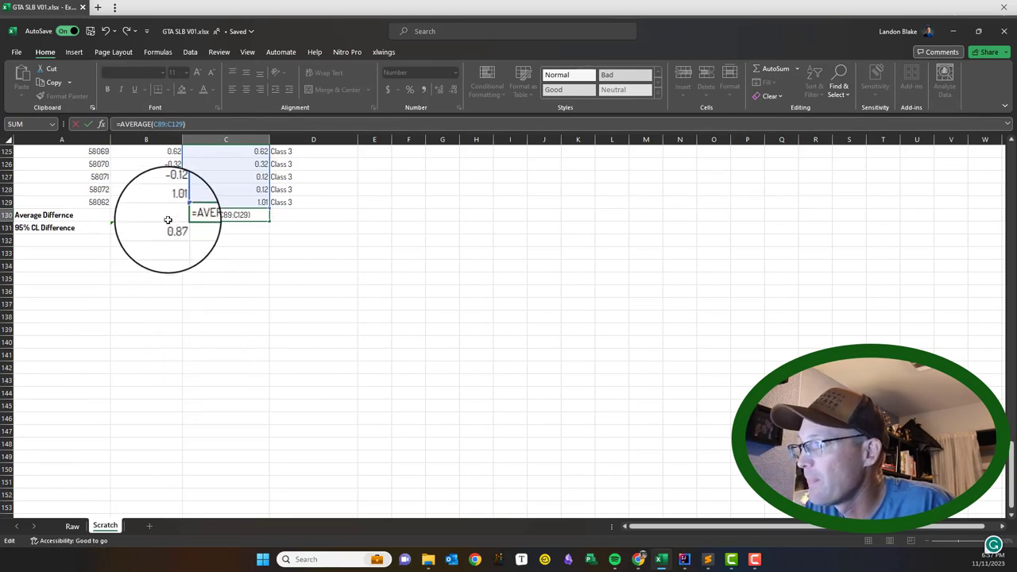
# Change B131's STDEV.S range to B88:B129, giving a Class 3 95% CL difference of 0.82.
pyautogui.click(169, 226)
pyautogui.click(203, 124)
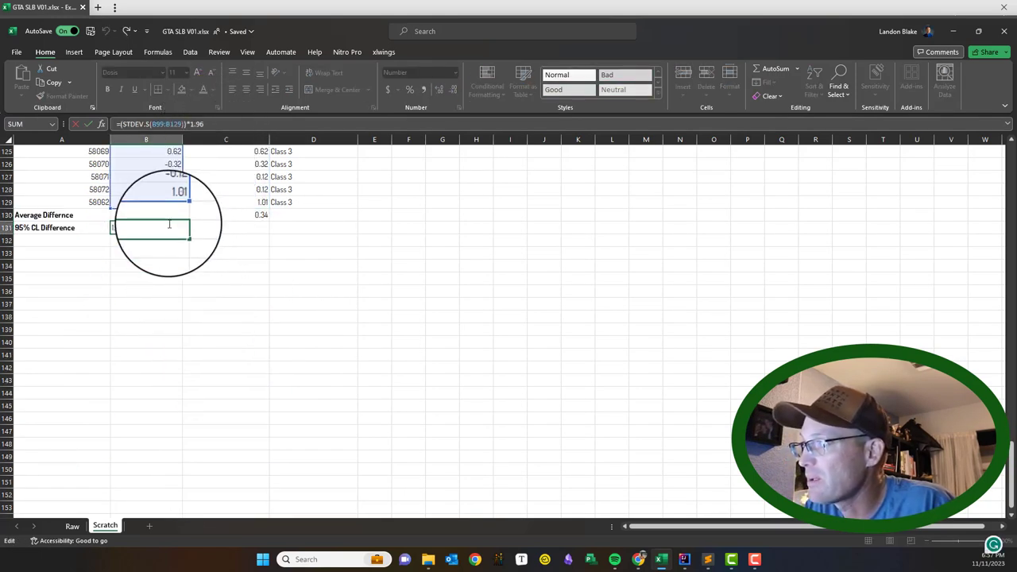
pyautogui.scroll(15, 168, 226)
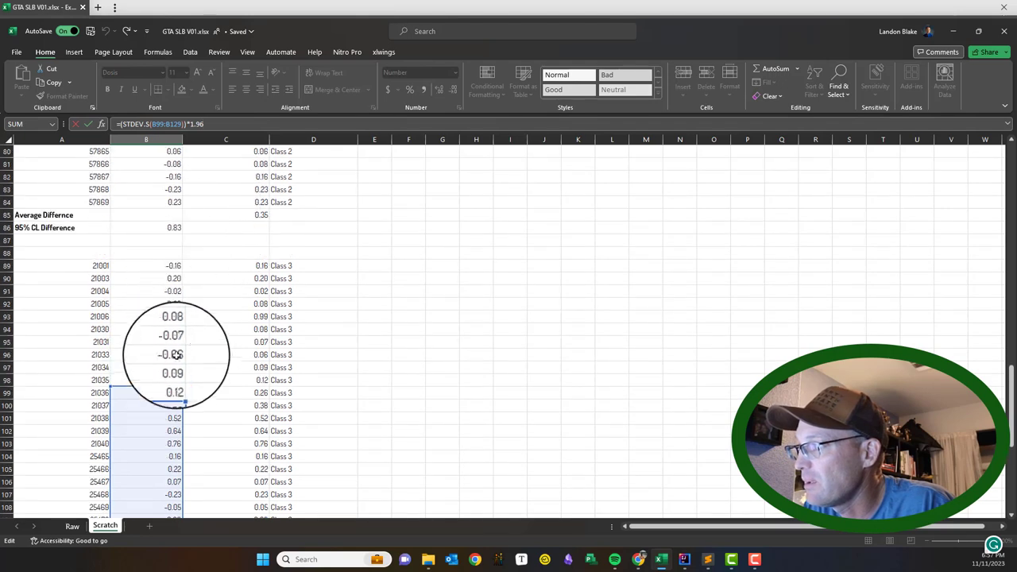
pyautogui.moveTo(183, 359); pyautogui.dragTo(182, 251)
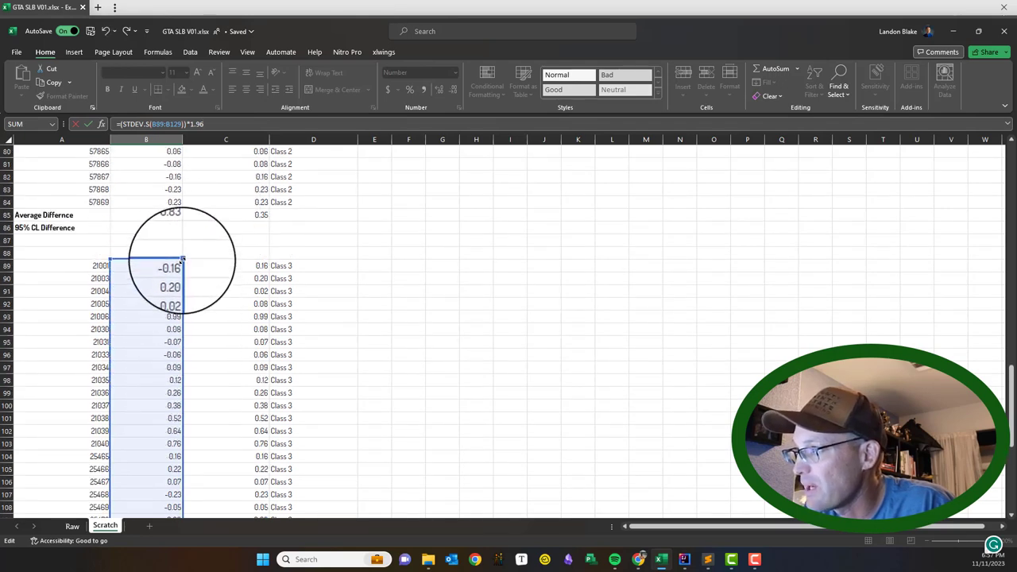
pyautogui.press('Return')
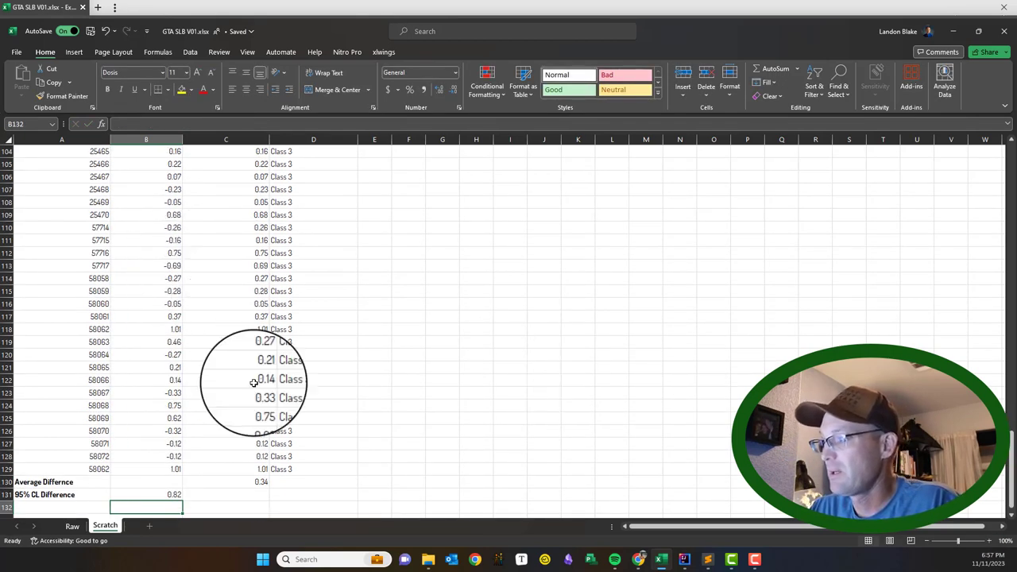
pyautogui.scroll(2, 362, 313)
pyautogui.scroll(9, 358, 318)
pyautogui.scroll(-4, 238, 334)
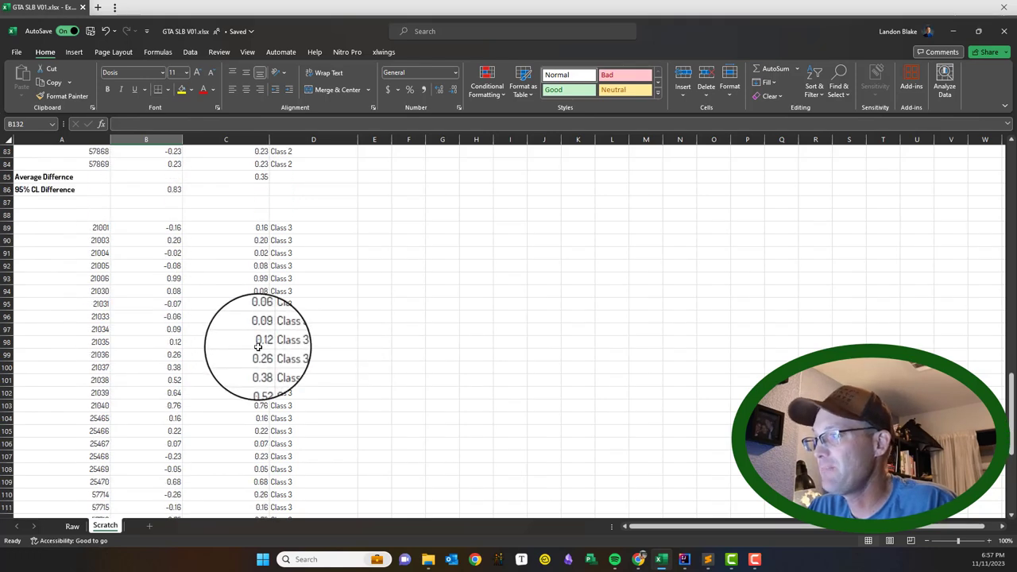
pyautogui.scroll(15, 349, 334)
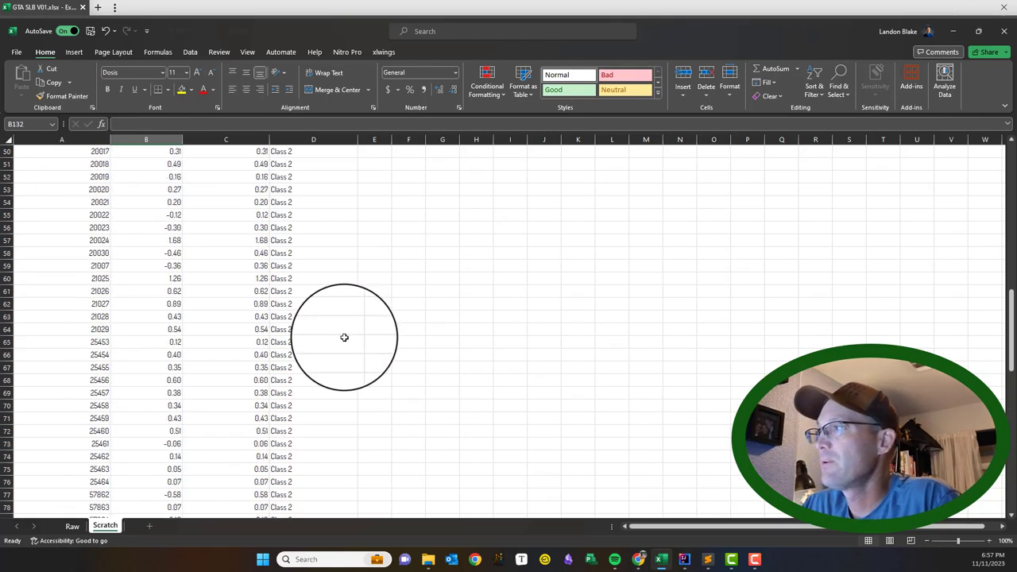
pyautogui.scroll(9, 354, 361)
pyautogui.scroll(4, 356, 368)
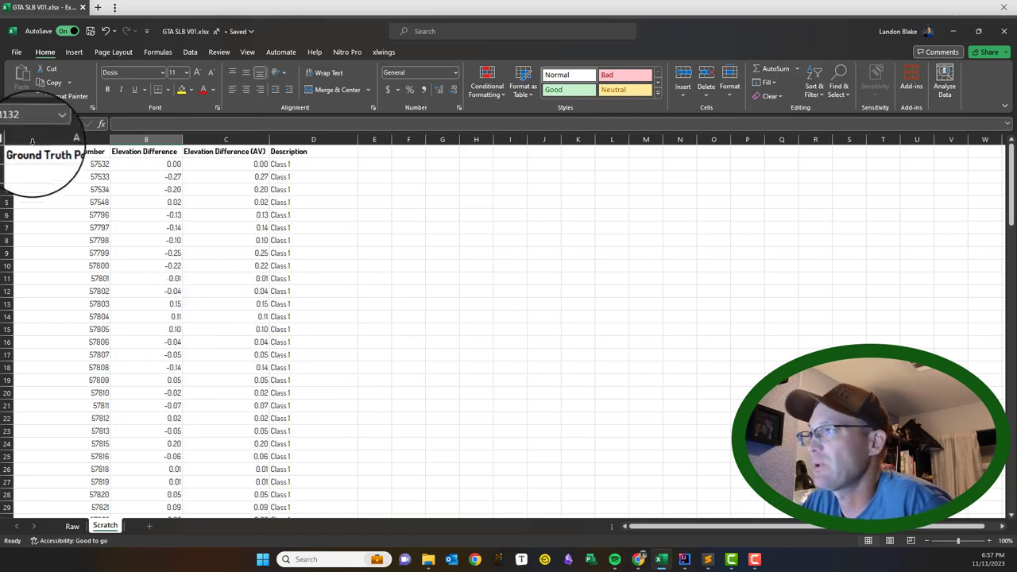
# Fill header cells A1:D1 with custom dark blue RGB 37, 14, 143.
pyautogui.click(98, 155)
pyautogui.moveTo(98, 157); pyautogui.dragTo(306, 154)
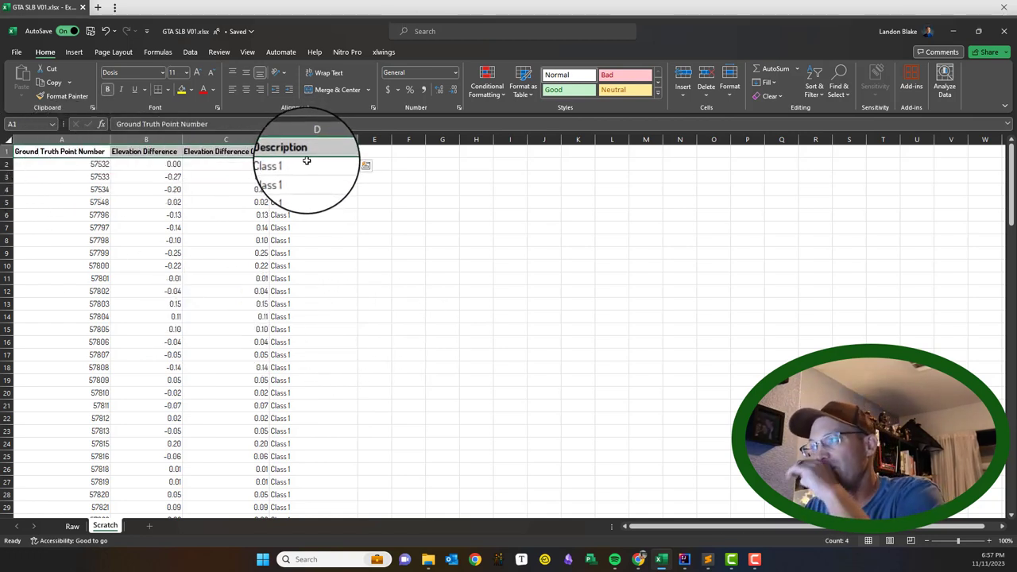
pyautogui.click(192, 90)
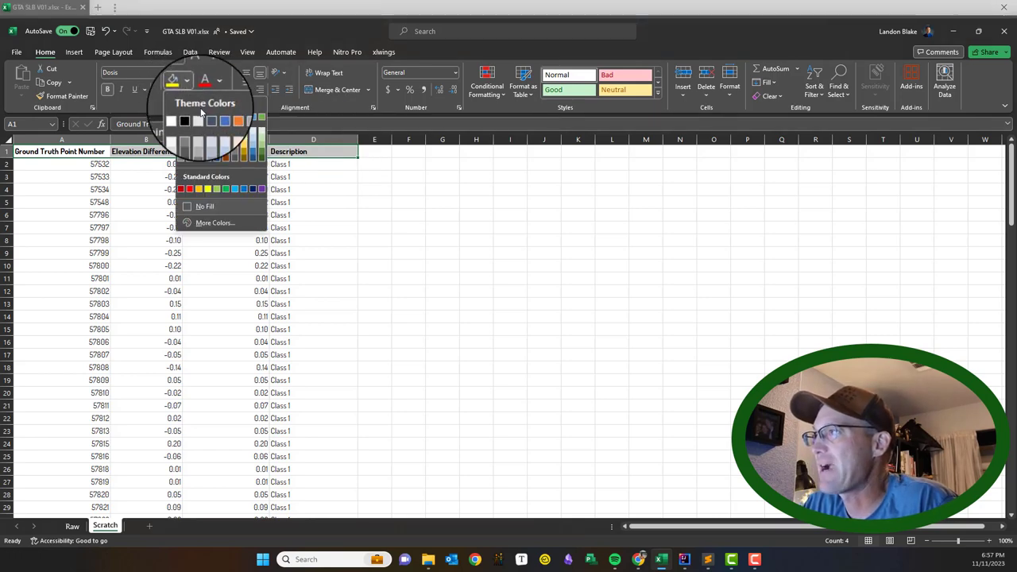
pyautogui.click(208, 225)
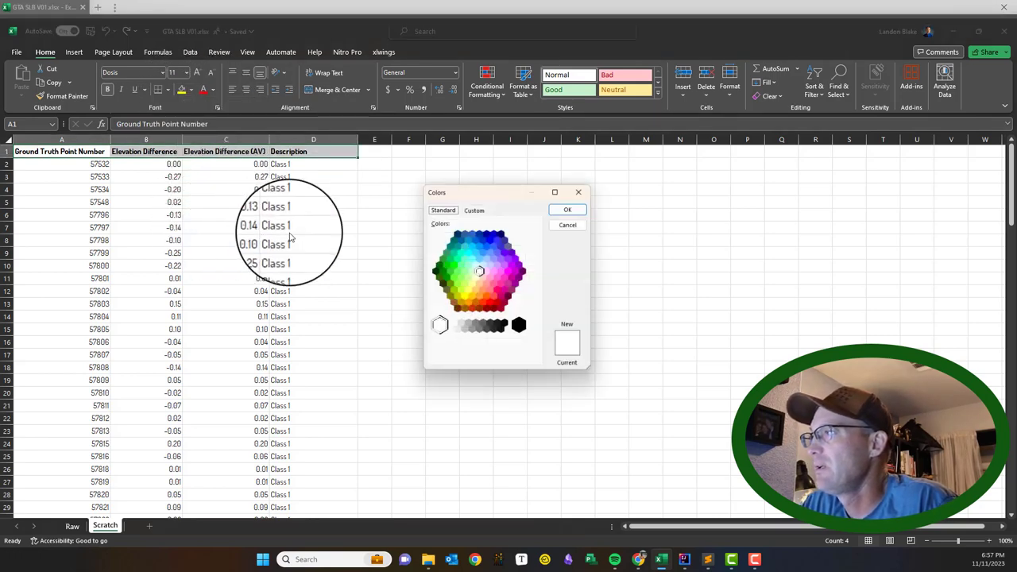
pyautogui.click(474, 209)
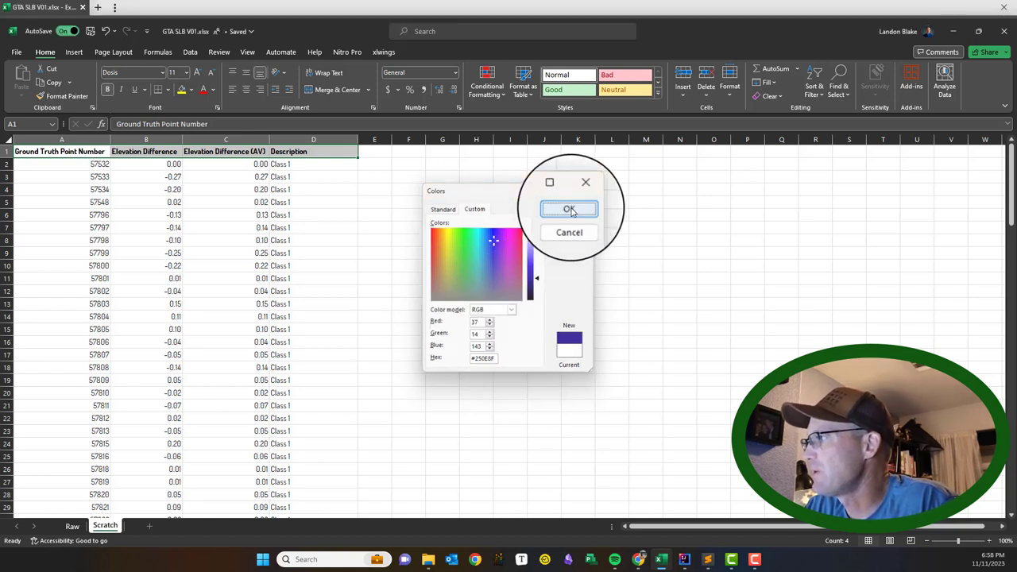
pyautogui.click(570, 209)
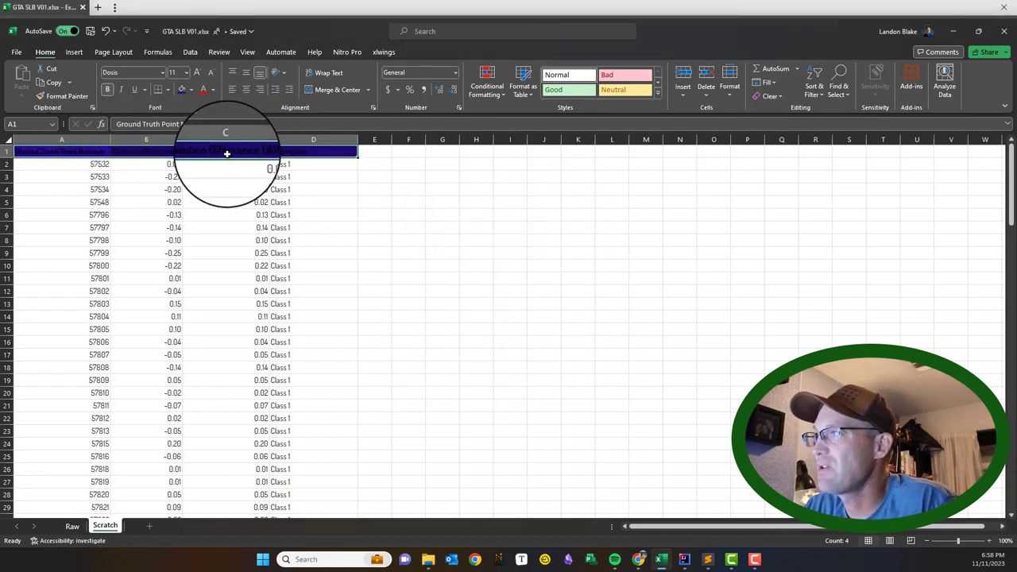
# Make the header row text white.
pyautogui.click(214, 94)
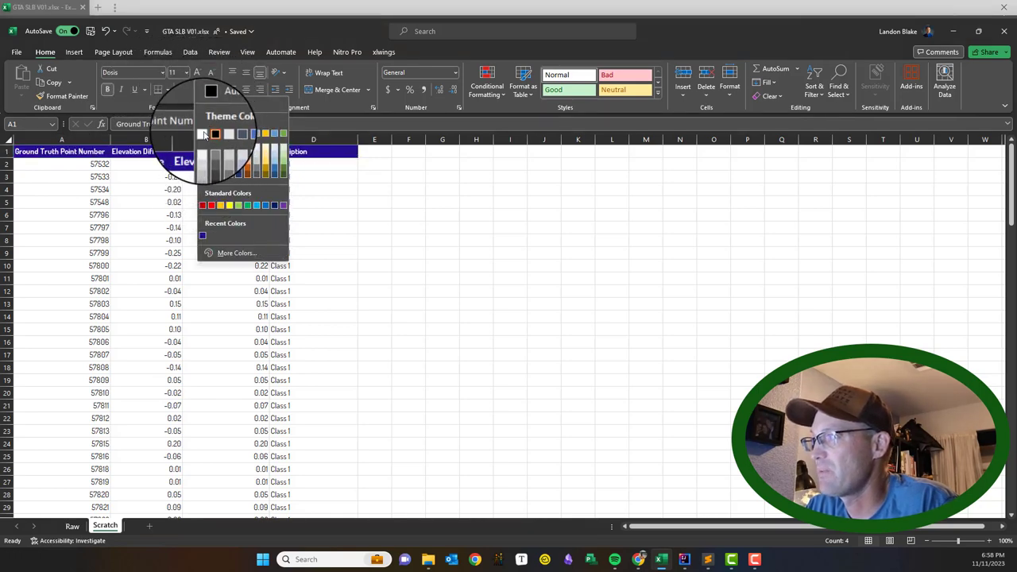
pyautogui.click(204, 136)
pyautogui.click(477, 290)
pyautogui.scroll(-4, 281, 316)
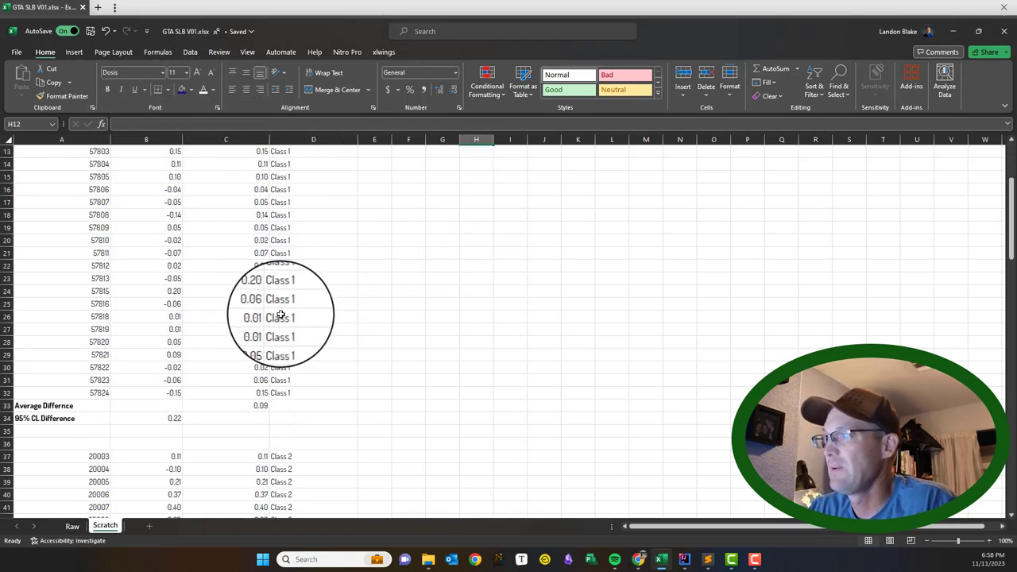
# Fill the Class 1 summary rows A33:D34 with custom dark green RGB 18, 90, 18.
pyautogui.scroll(-1, 281, 316)
pyautogui.moveTo(33, 355); pyautogui.dragTo(330, 353)
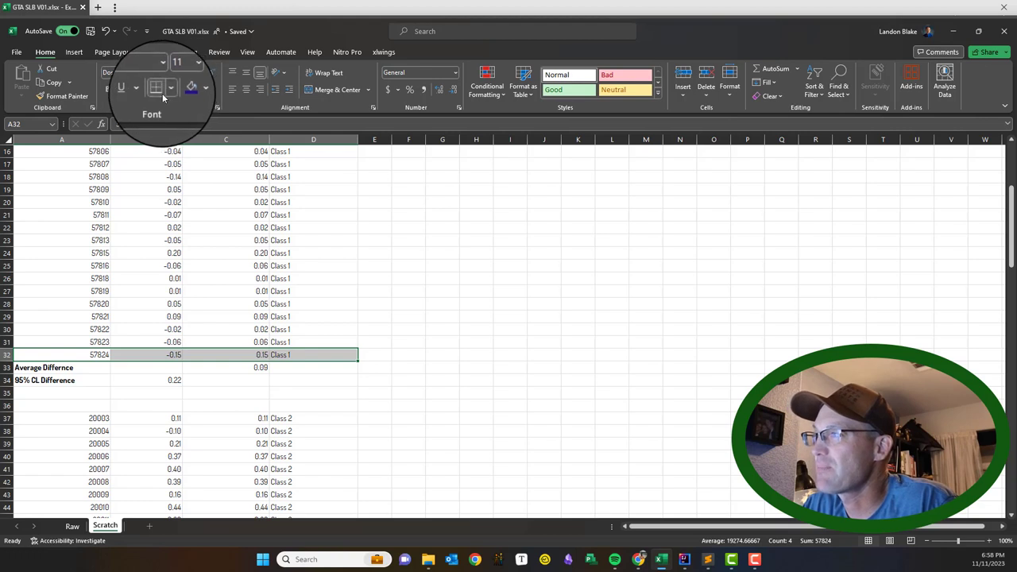
pyautogui.click(386, 406)
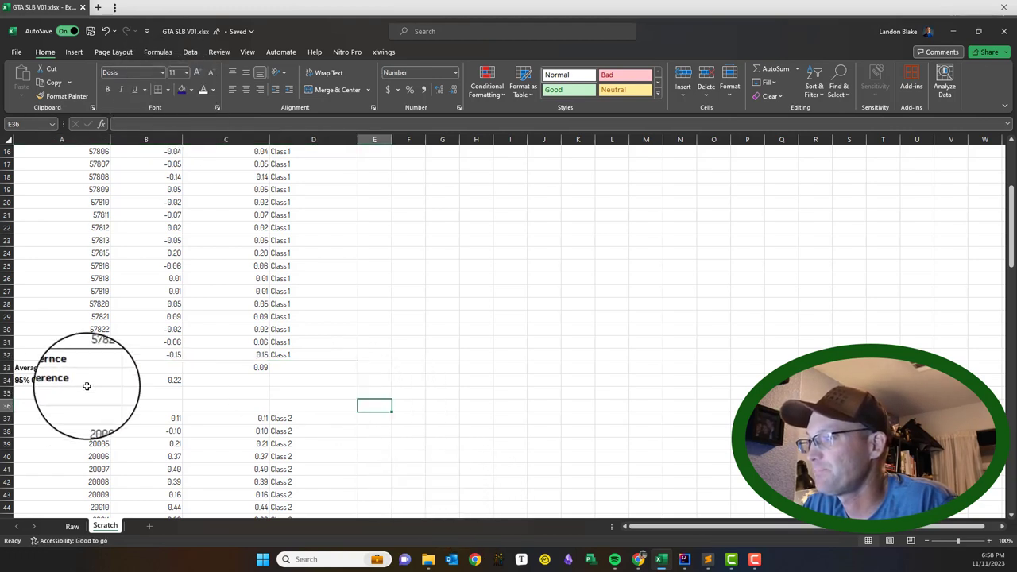
pyautogui.moveTo(70, 368); pyautogui.dragTo(321, 384)
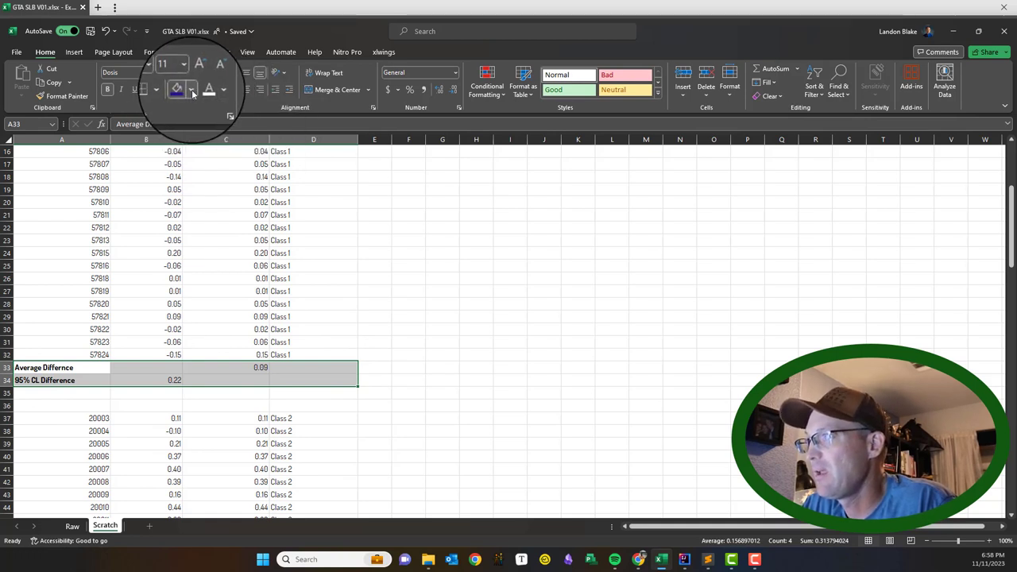
pyautogui.click(192, 91)
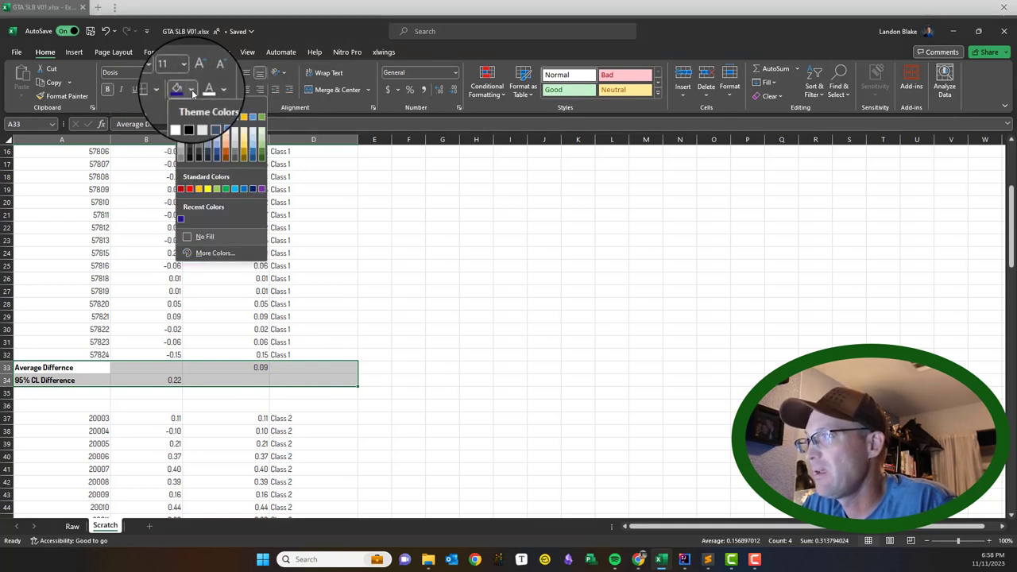
pyautogui.click(199, 254)
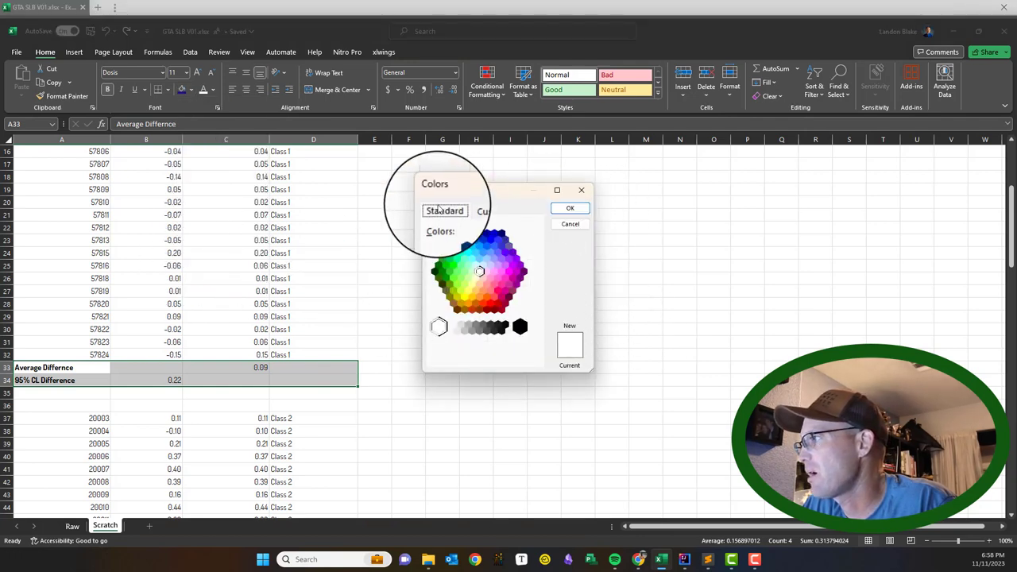
pyautogui.click(469, 211)
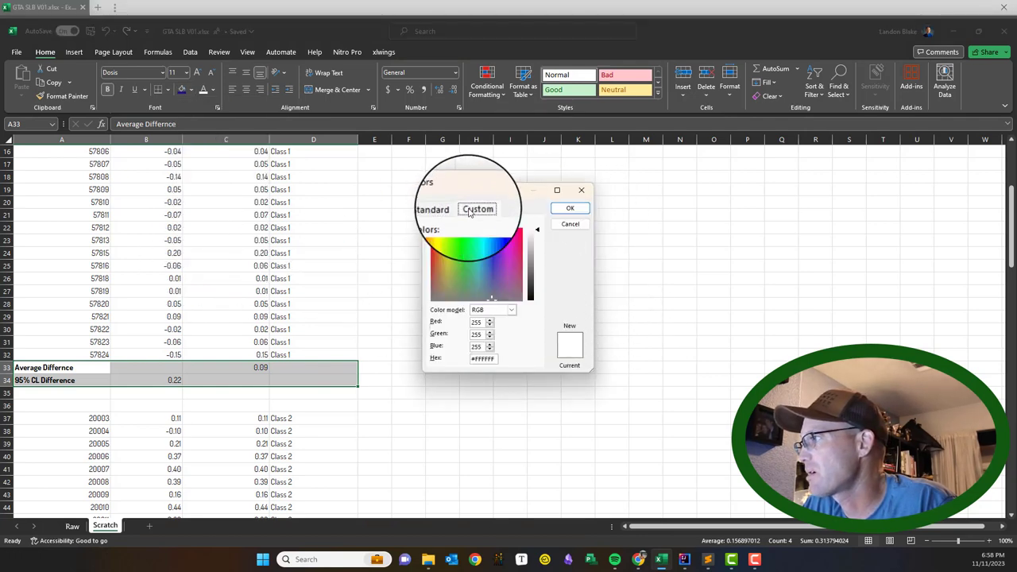
pyautogui.doubleClick(483, 323)
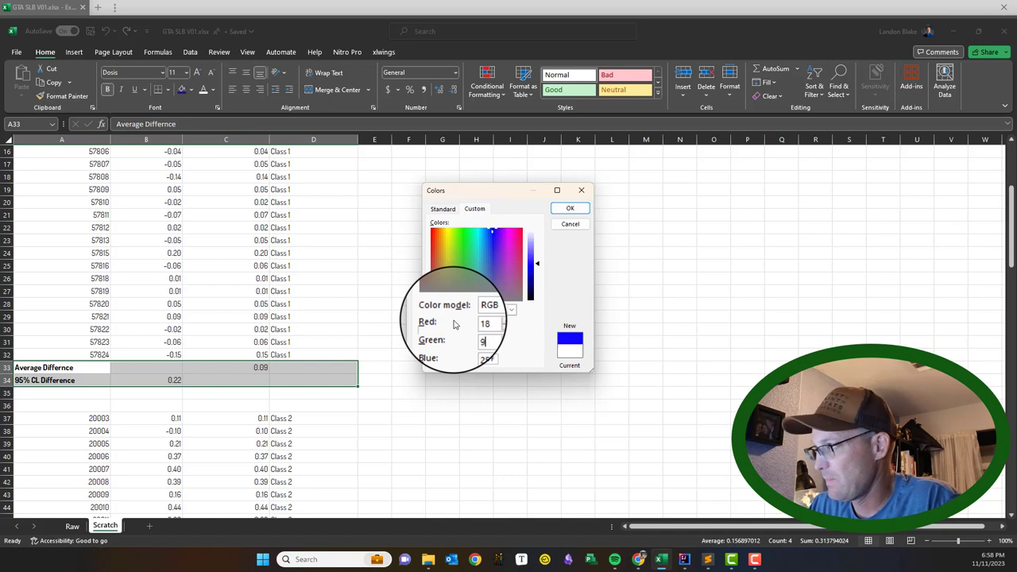
pyautogui.click(570, 208)
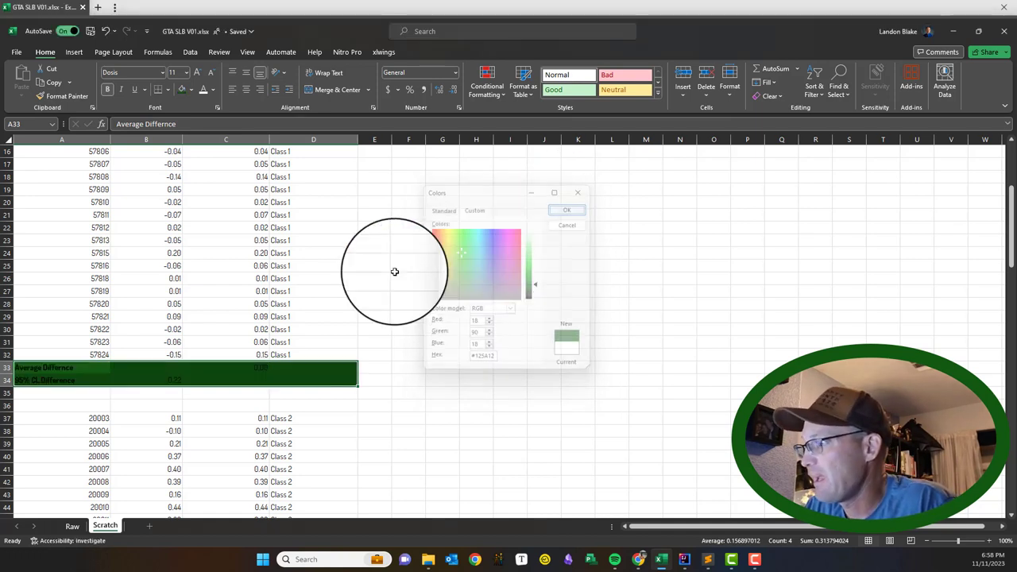
# Make the Class 1 summary text white and bold.
pyautogui.click(207, 94)
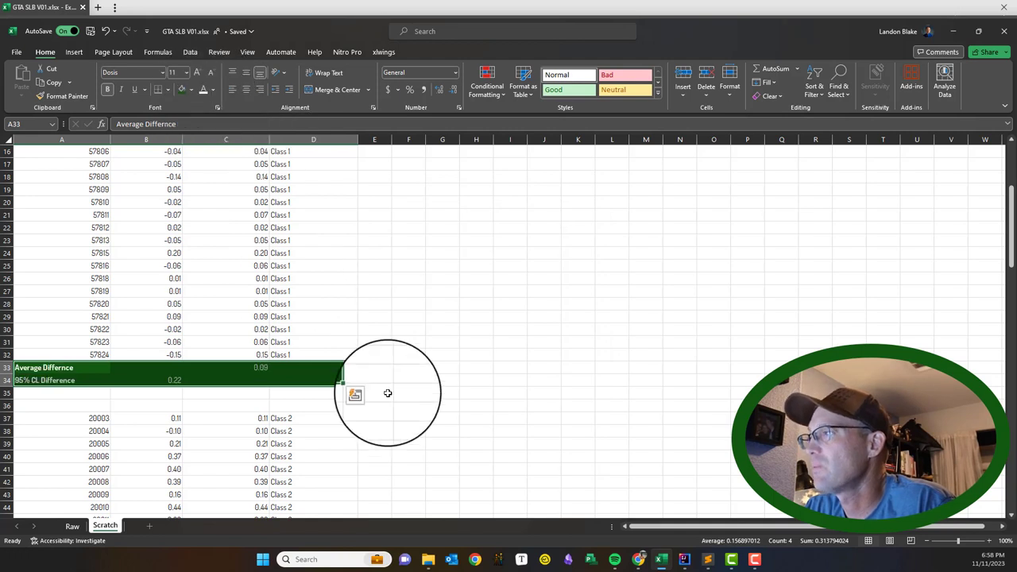
pyautogui.click(108, 90)
pyautogui.click(469, 380)
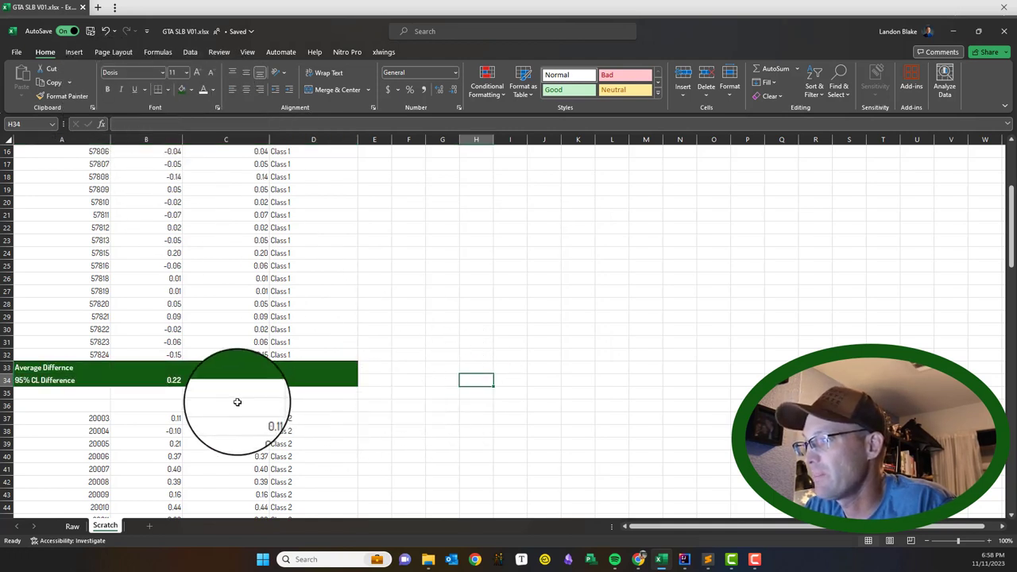
# Delete the empty row 36 between the Class 1 summary and the Class 2 data.
pyautogui.click(88, 392)
pyautogui.scroll(-2, 176, 345)
pyautogui.click(101, 329)
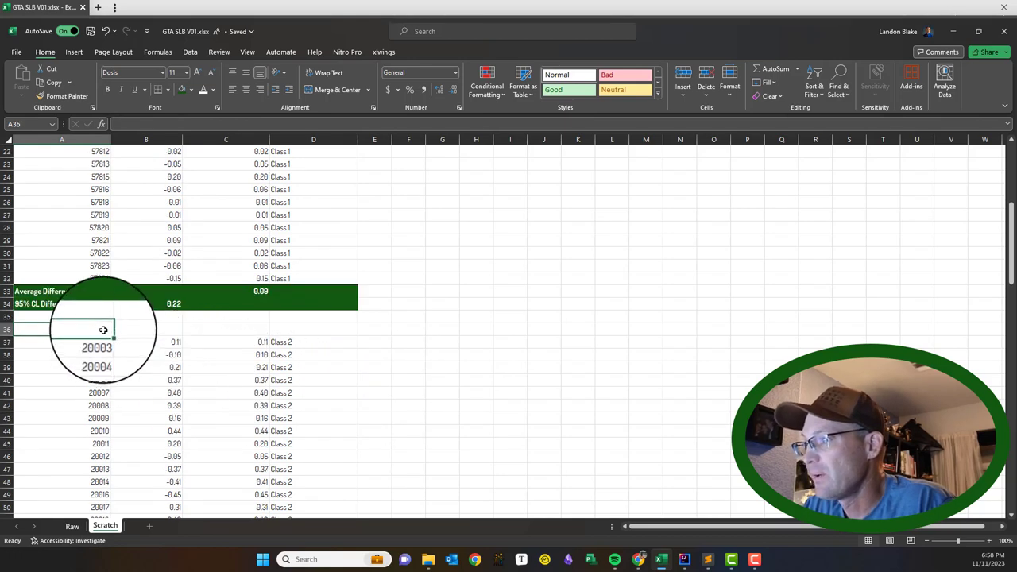
pyautogui.click(6, 331)
pyautogui.rightClick(7, 331)
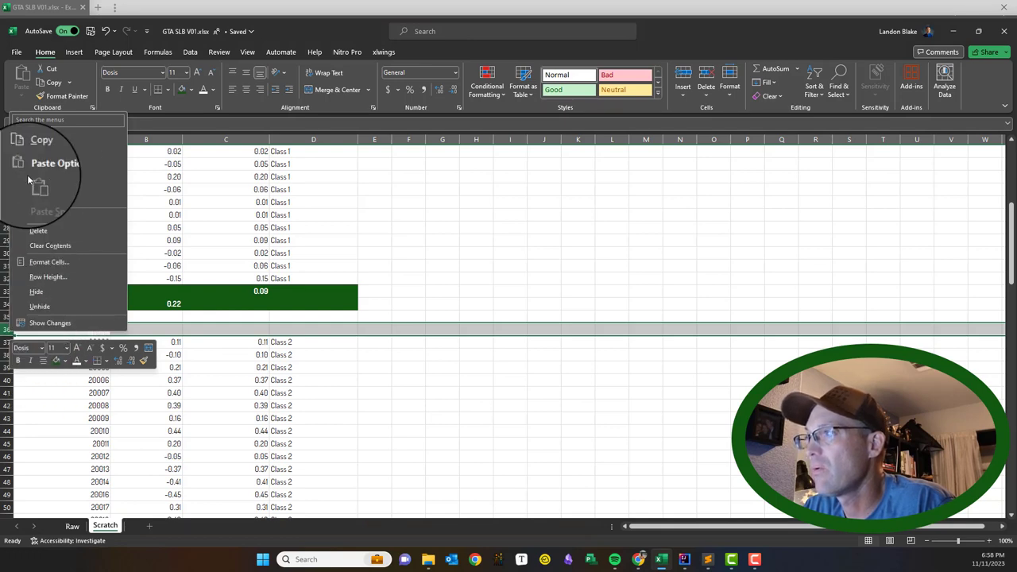
pyautogui.click(38, 230)
pyautogui.click(535, 423)
# Add a top border to the first Class 2 row, A36:D36.
pyautogui.scroll(1, 395, 326)
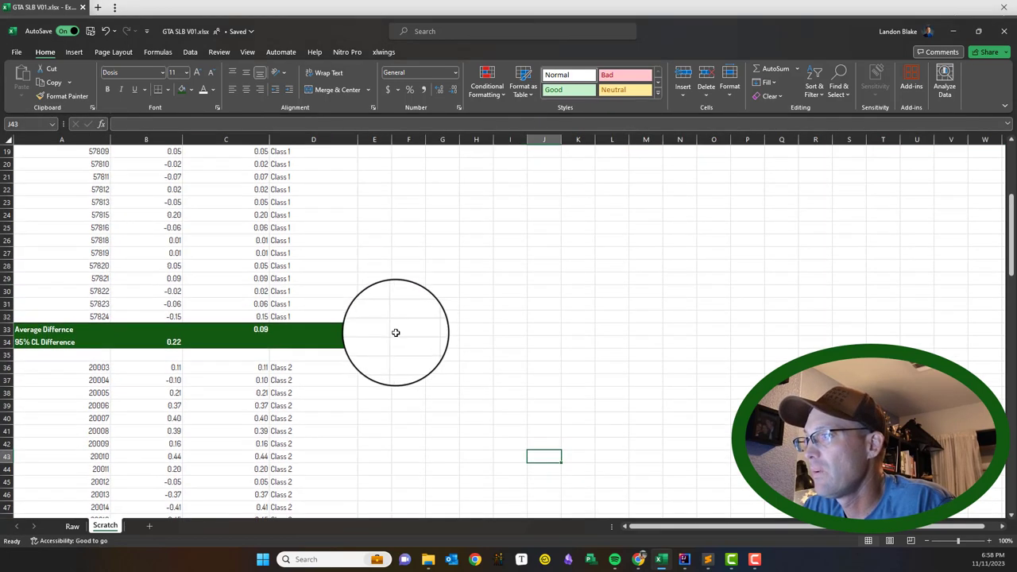
pyautogui.scroll(-2, 43, 306)
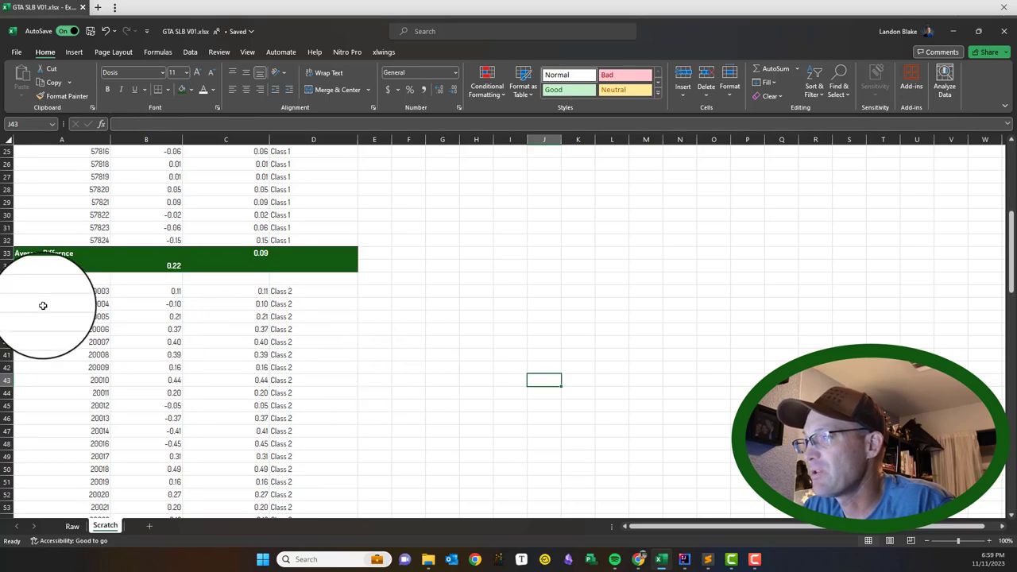
pyautogui.moveTo(49, 293); pyautogui.dragTo(327, 293)
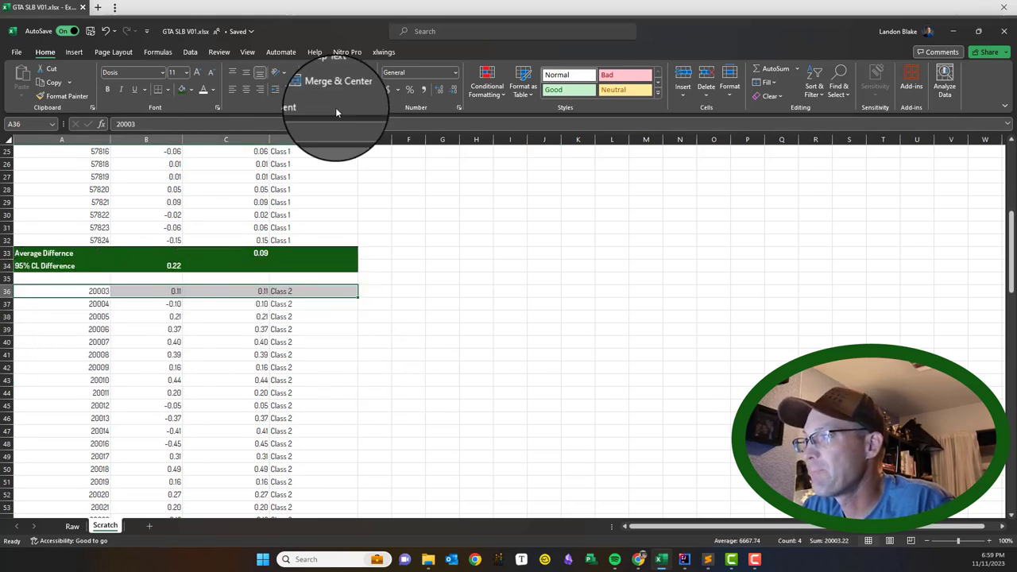
pyautogui.click(169, 92)
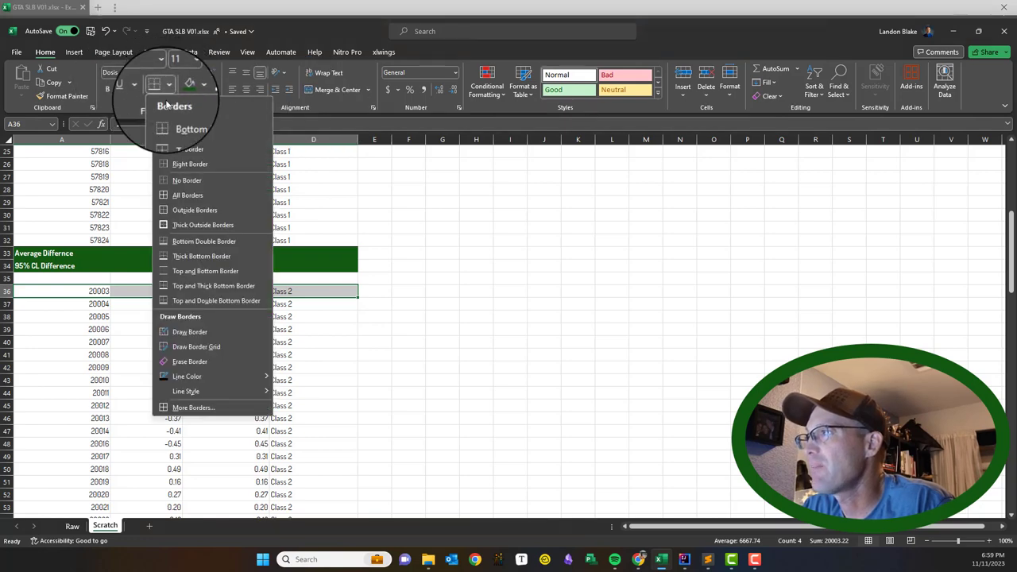
pyautogui.click(199, 116)
pyautogui.click(516, 445)
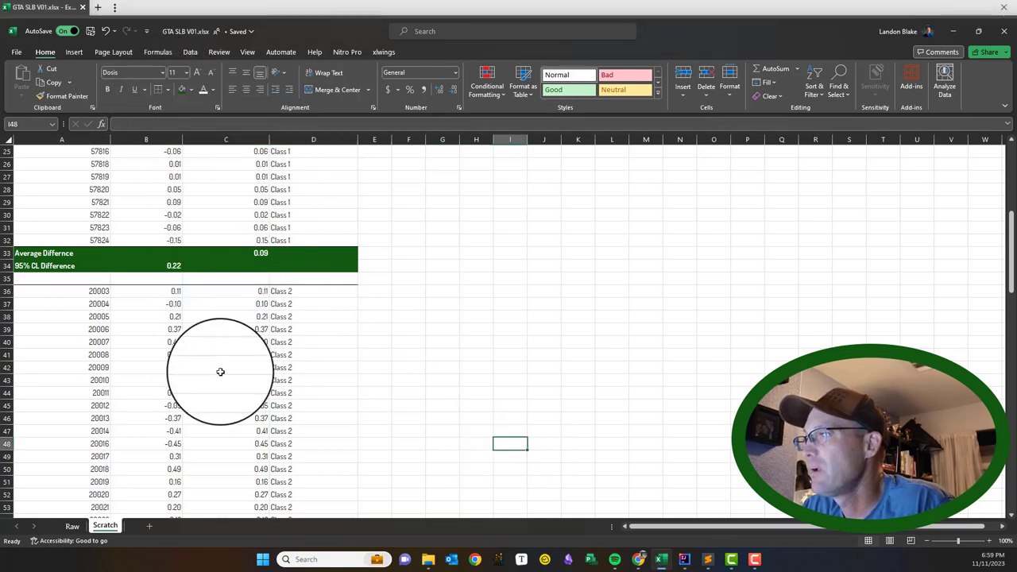
pyautogui.scroll(-1, 372, 317)
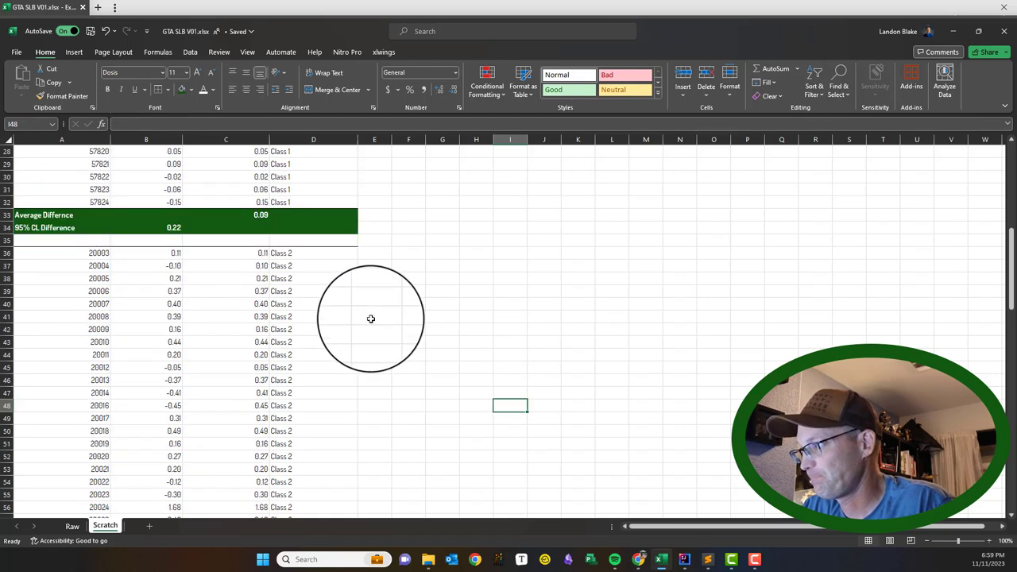
pyautogui.scroll(9, 370, 318)
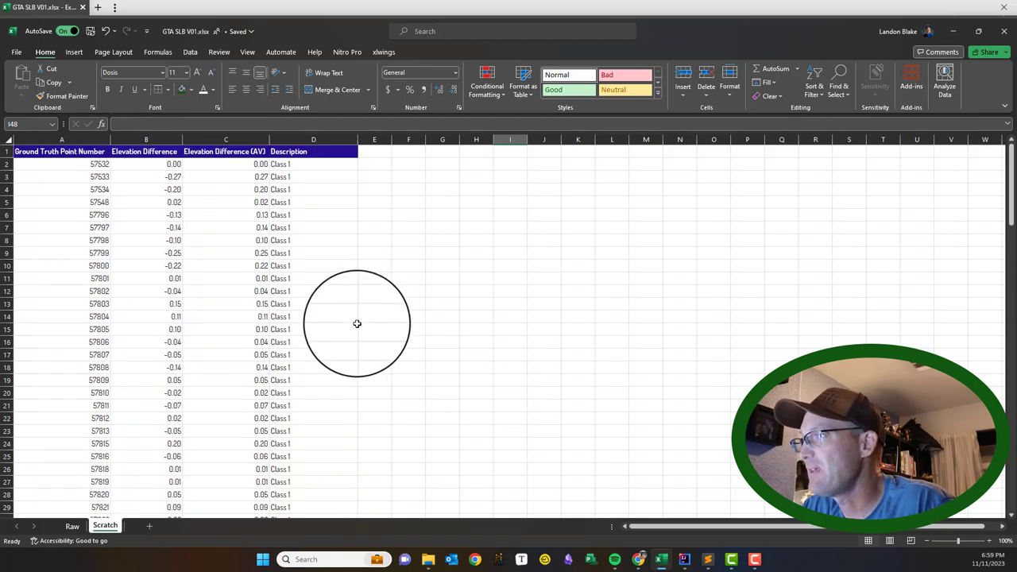
# Insert a blank row 2 under the header and set it to No Fill.
pyautogui.rightClick(6, 164)
pyautogui.click(44, 272)
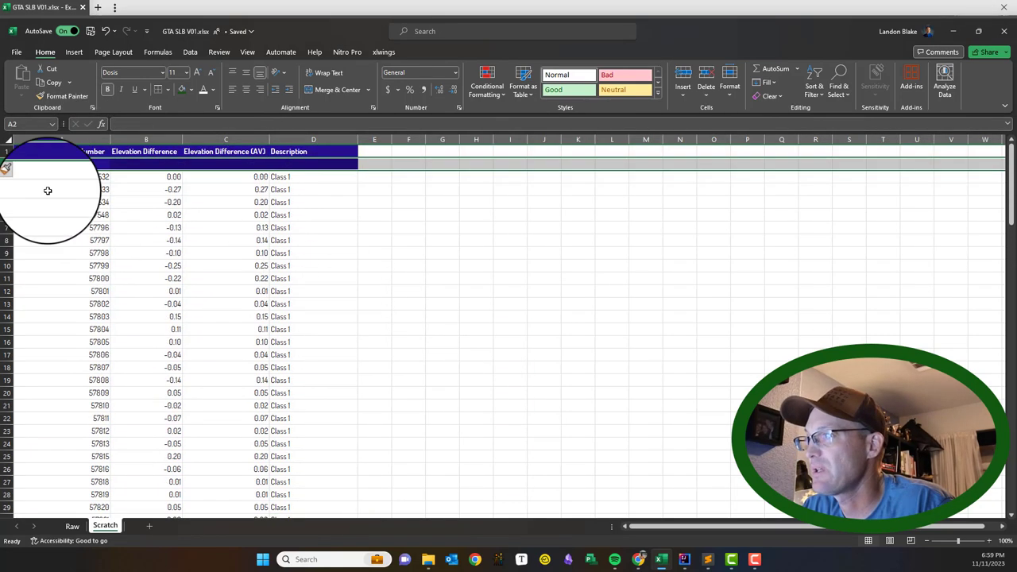
pyautogui.moveTo(24, 165); pyautogui.dragTo(350, 164)
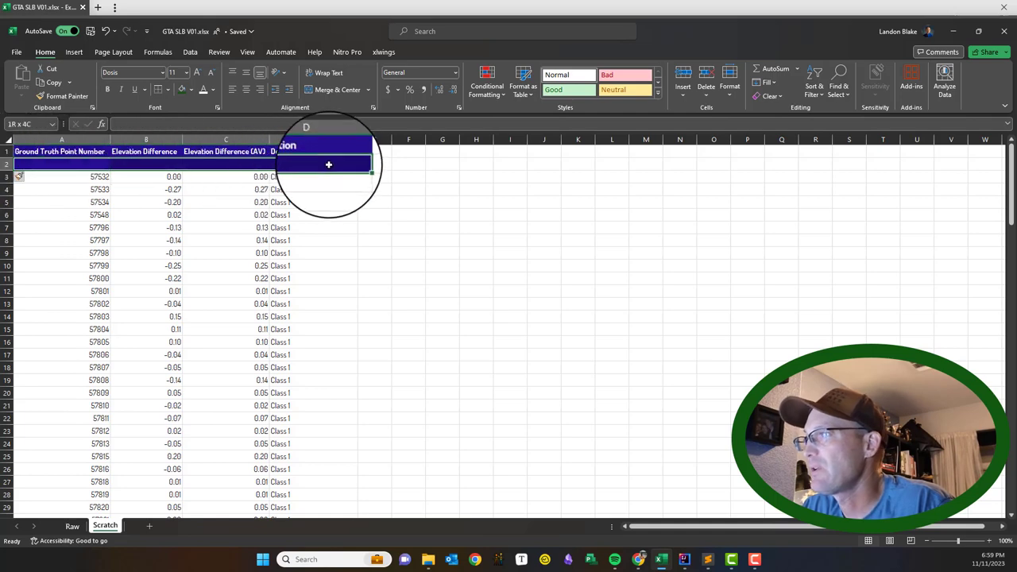
pyautogui.click(193, 87)
pyautogui.click(194, 234)
pyautogui.click(482, 248)
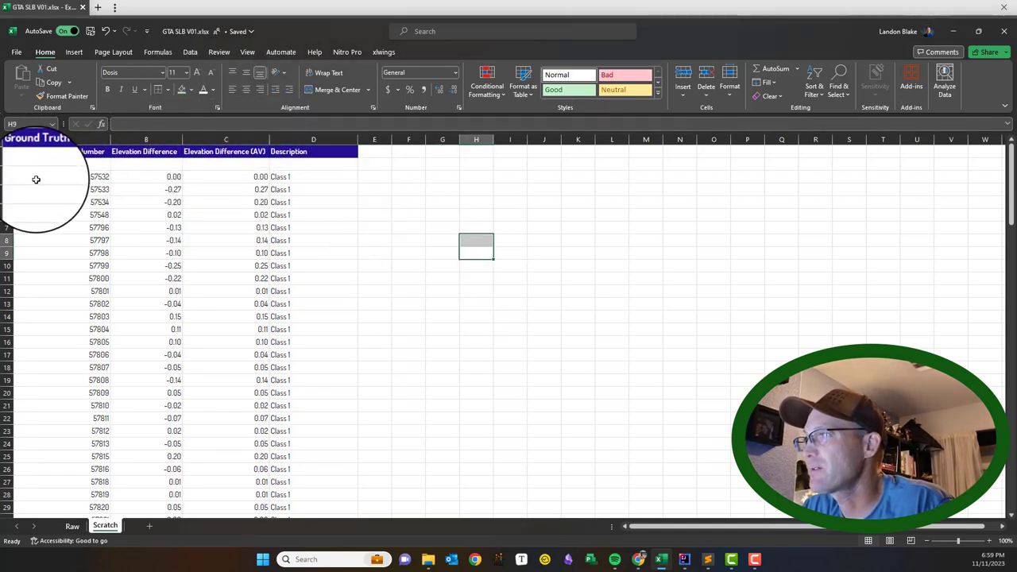
pyautogui.moveTo(36, 178); pyautogui.dragTo(302, 176)
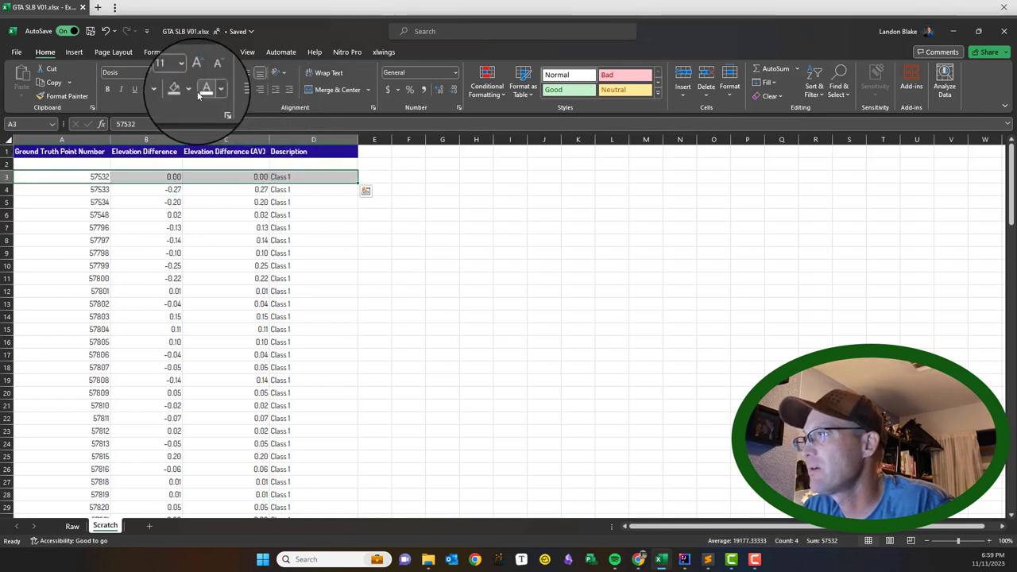
pyautogui.click(380, 279)
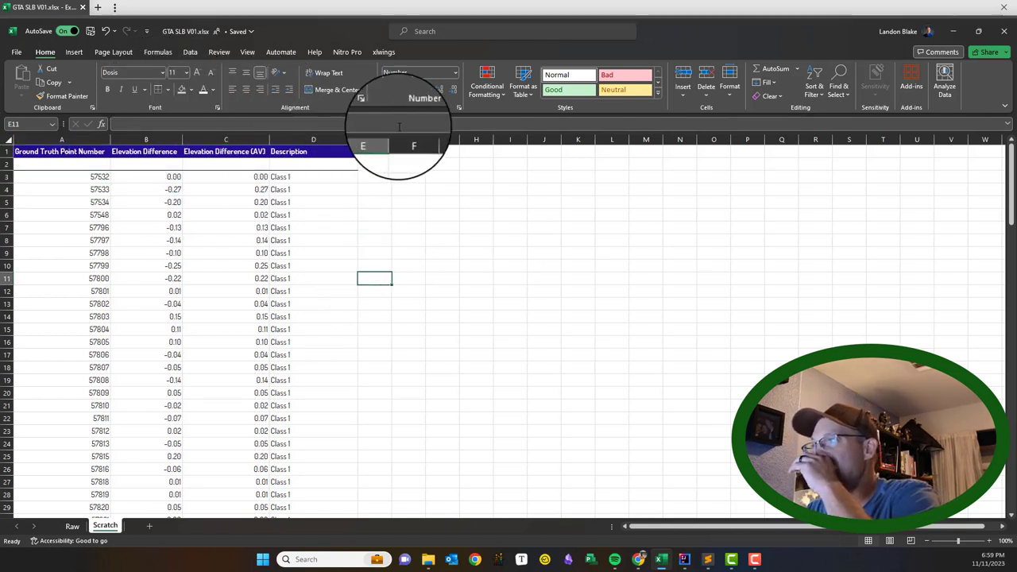
# Delete the Description column D.
pyautogui.click(318, 140)
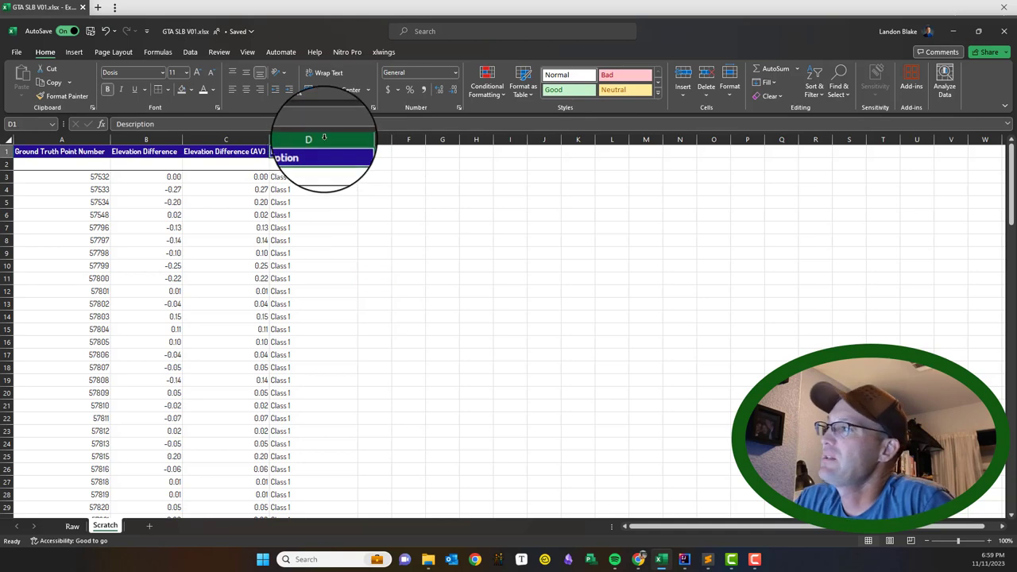
pyautogui.rightClick(322, 142)
pyautogui.click(354, 259)
pyautogui.click(556, 290)
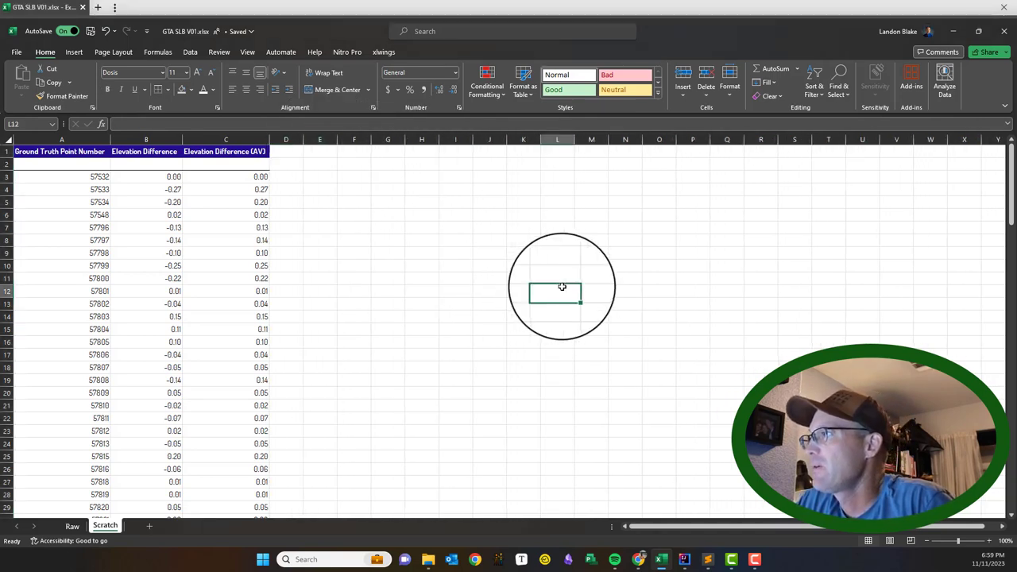
# Label cell A2 'Class 1' in black (Automatic) font.
pyautogui.click(60, 166)
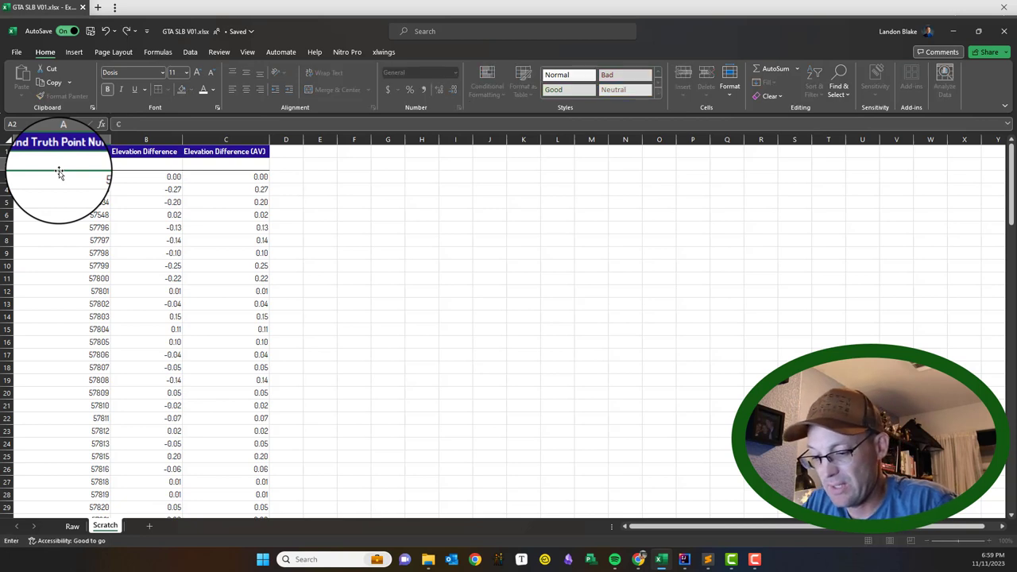
pyautogui.press('Return')
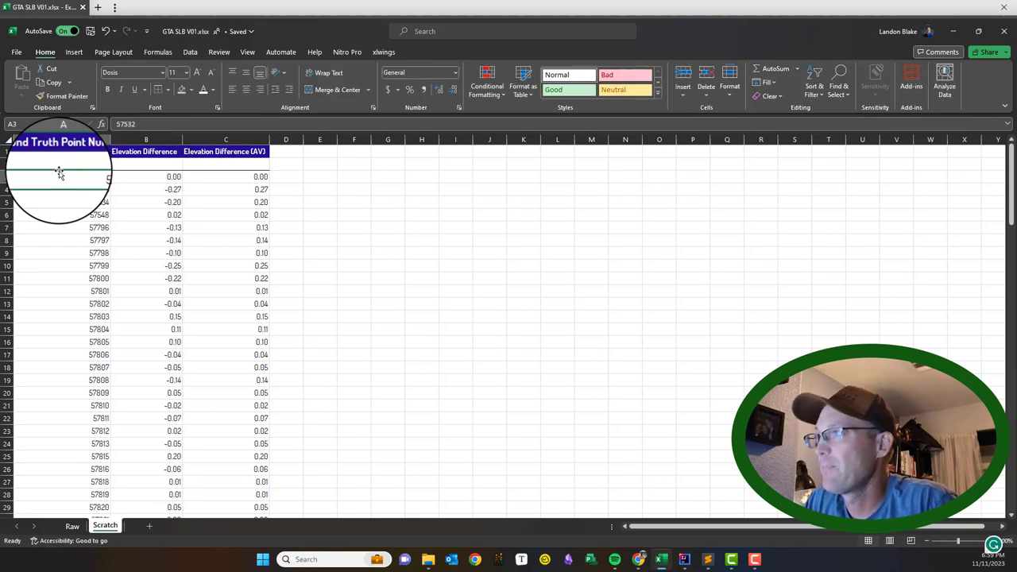
pyautogui.click(71, 166)
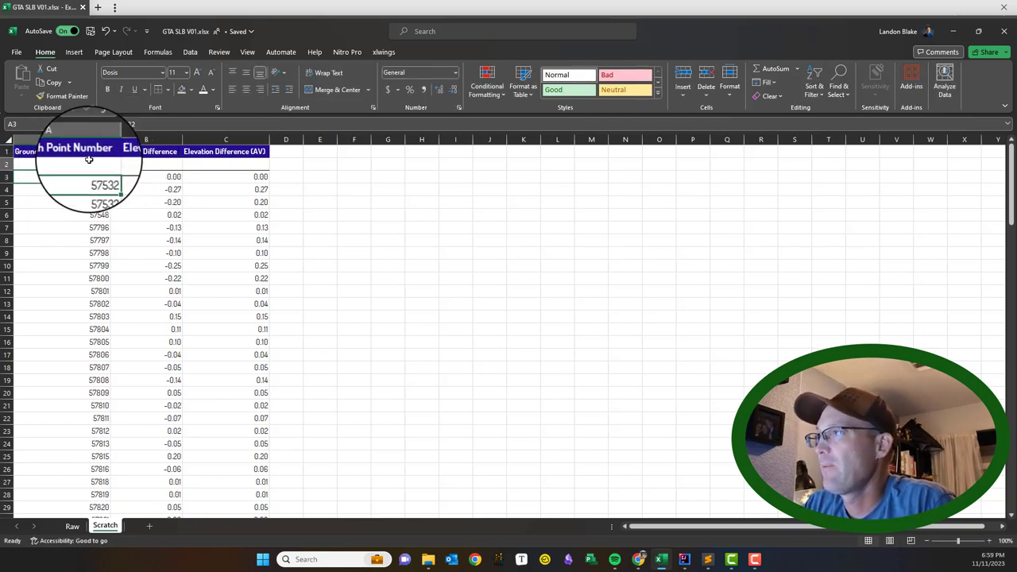
pyautogui.click(214, 94)
pyautogui.click(224, 100)
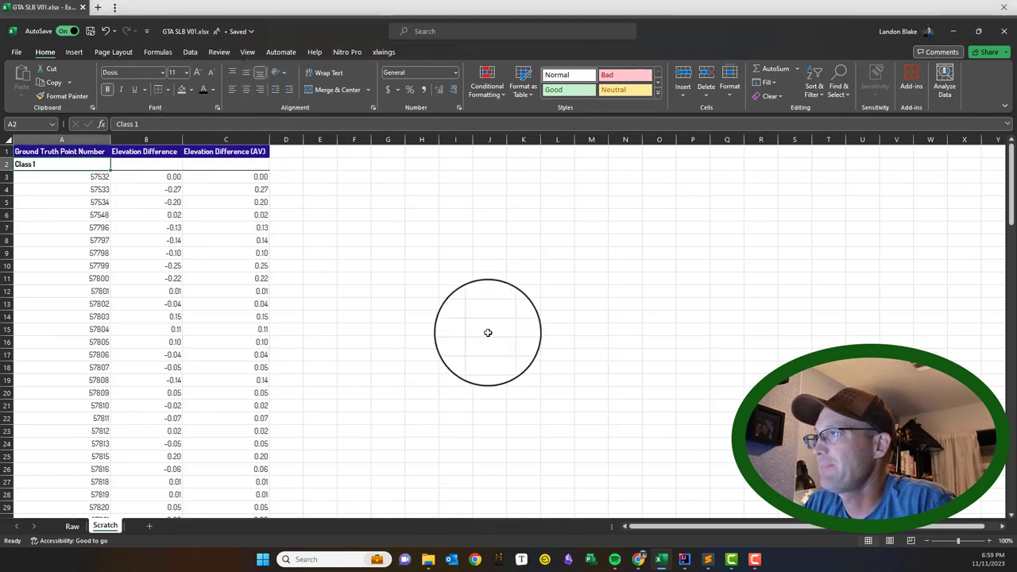
pyautogui.click(487, 330)
pyautogui.scroll(-8, 251, 287)
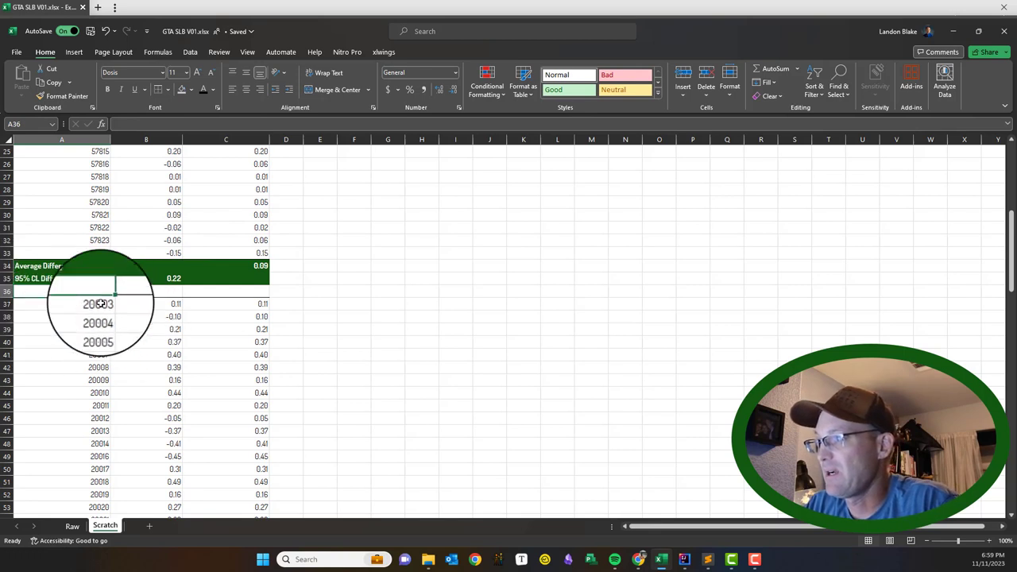
# Insert a no-fill blank row at 36 and label A37 'Class 2'.
pyautogui.rightClick(7, 291)
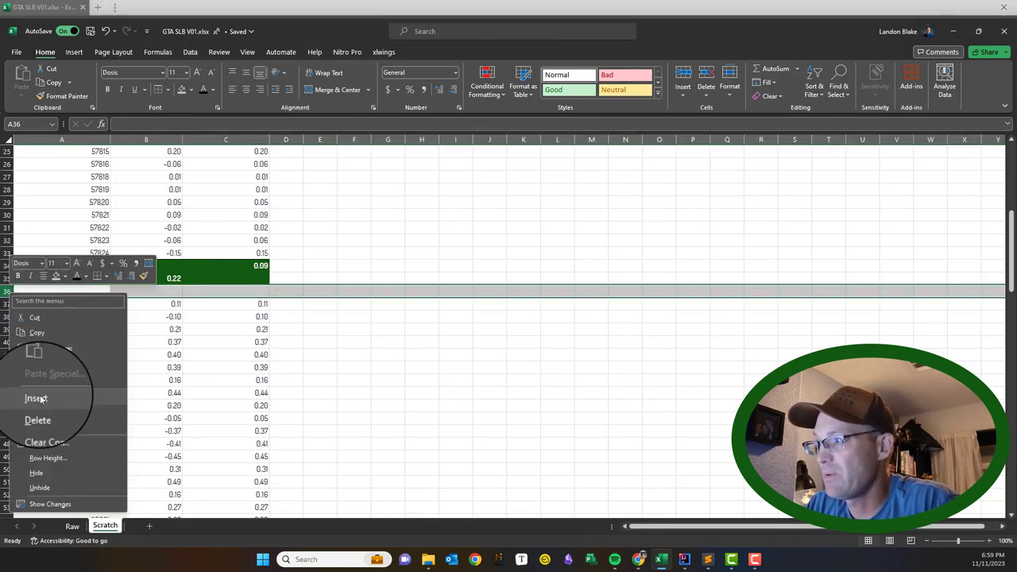
pyautogui.click(42, 398)
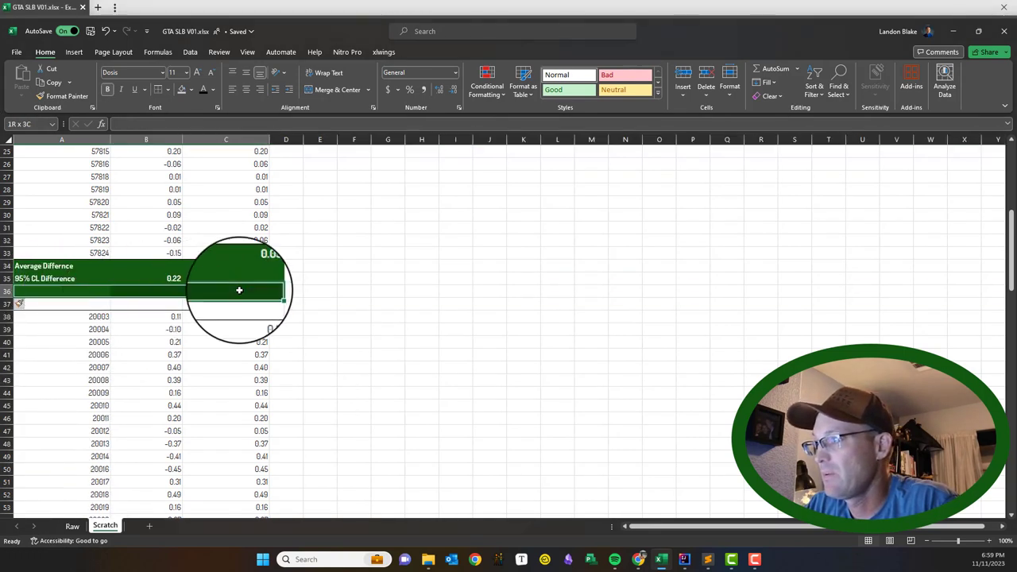
pyautogui.click(193, 90)
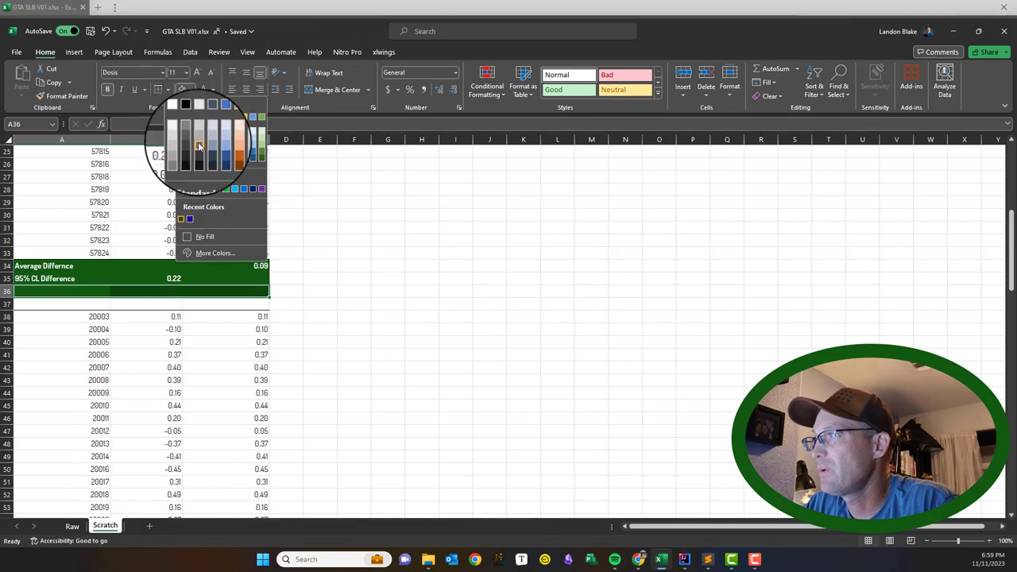
pyautogui.click(201, 231)
pyautogui.click(42, 304)
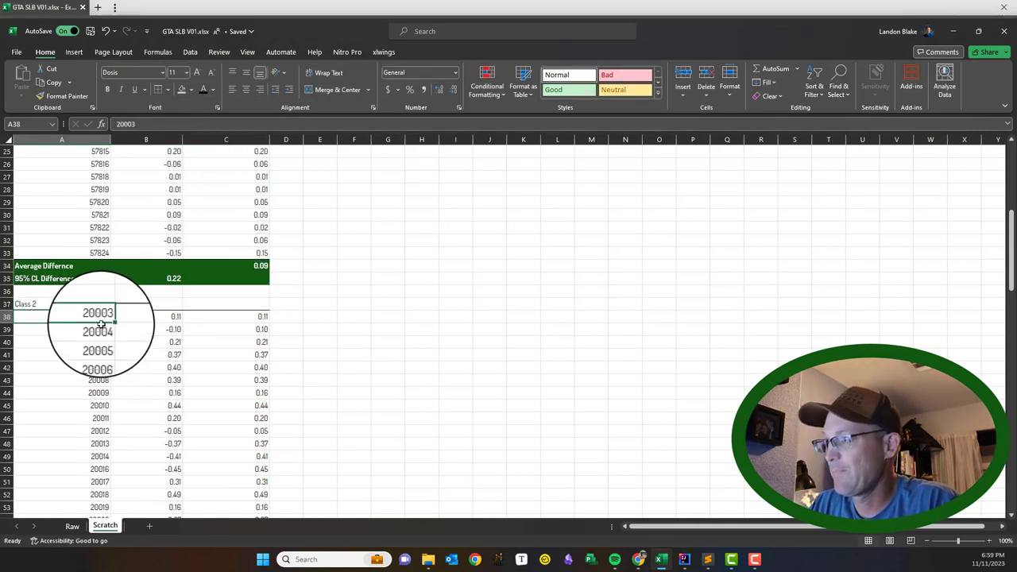
pyautogui.click(50, 298)
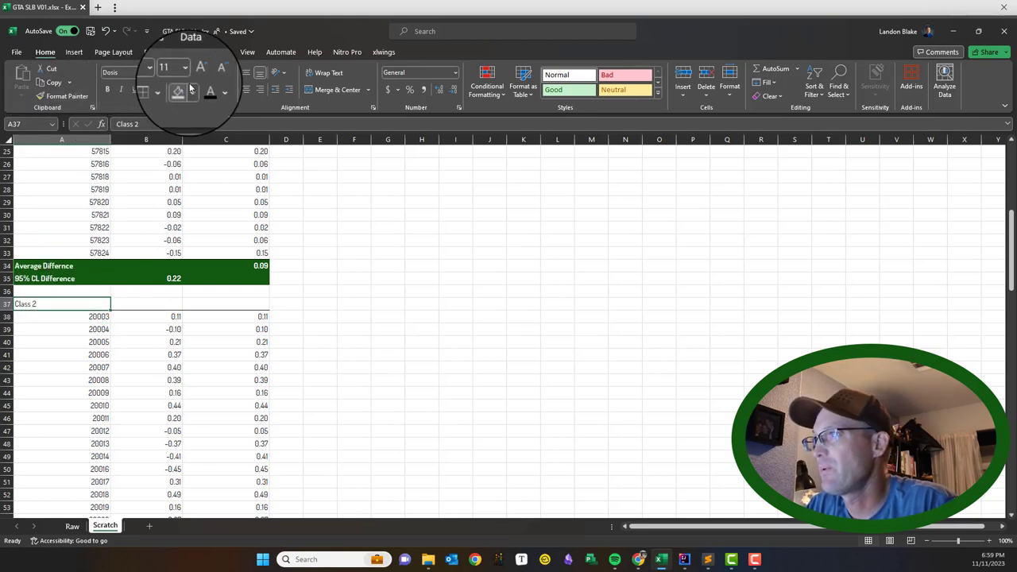
pyautogui.scroll(8, 143, 267)
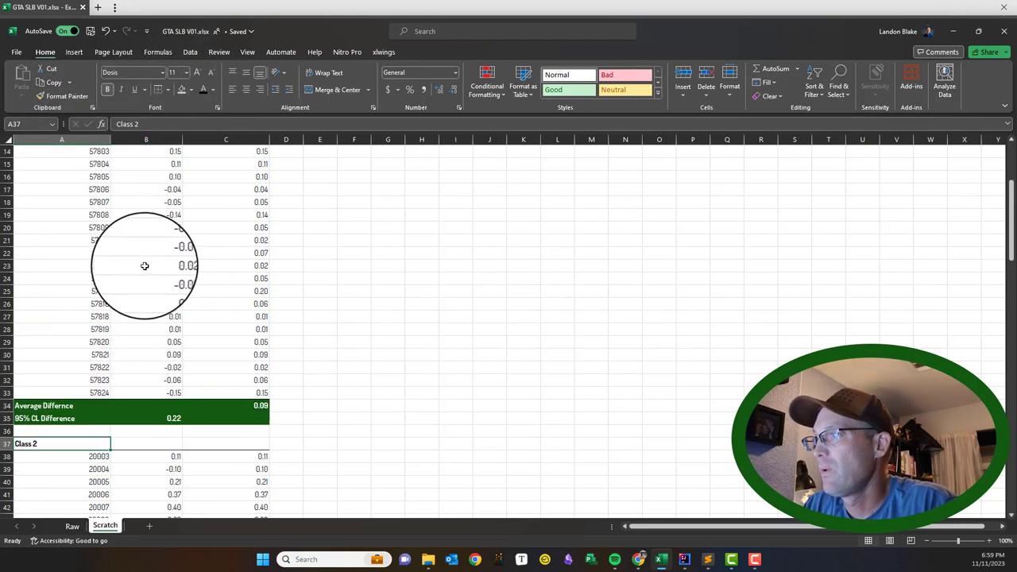
# Insert a blank row 2 above Class 1 and set A2:C2 to No Fill.
pyautogui.click(8, 164)
pyautogui.rightClick(8, 164)
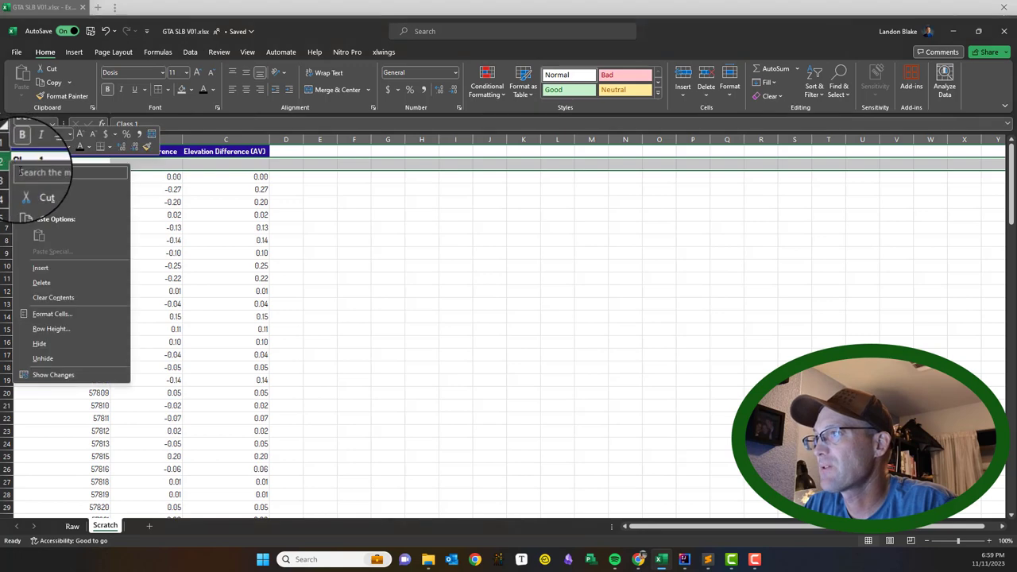
pyautogui.click(36, 266)
pyautogui.click(454, 236)
pyautogui.moveTo(80, 164); pyautogui.dragTo(227, 164)
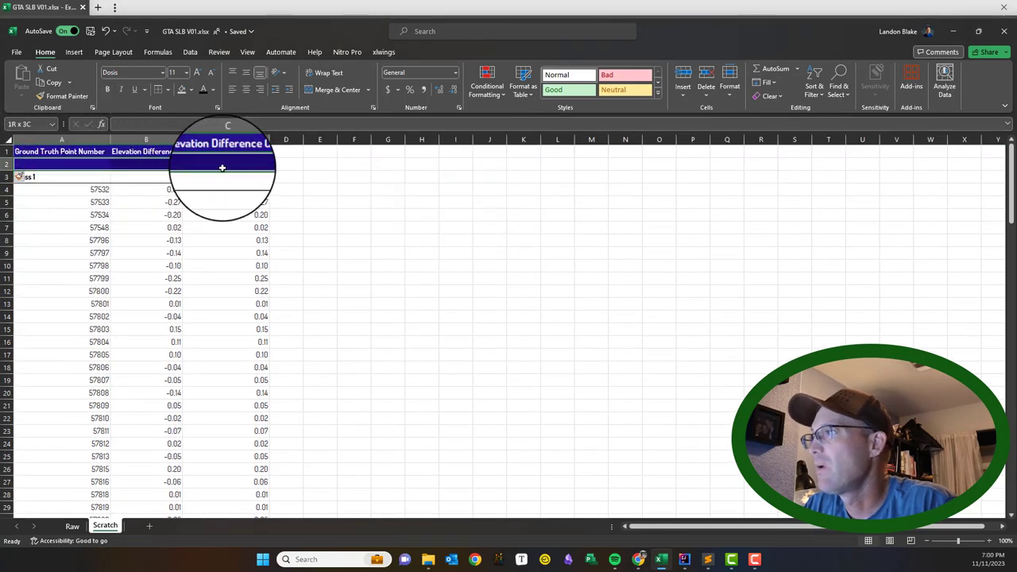
pyautogui.click(181, 89)
pyautogui.click(191, 90)
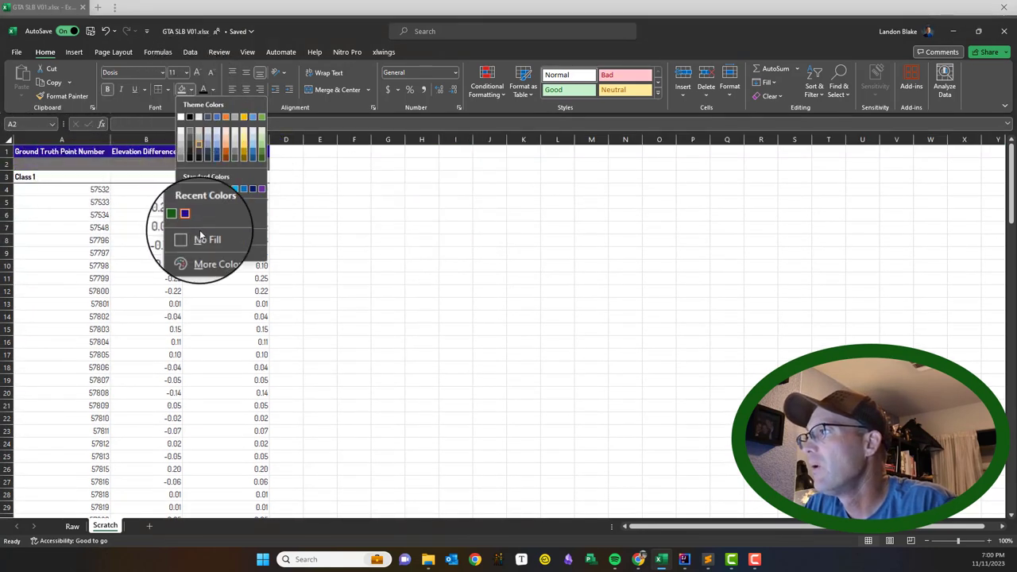
pyautogui.click(201, 236)
pyautogui.click(530, 294)
pyautogui.scroll(-20, 342, 314)
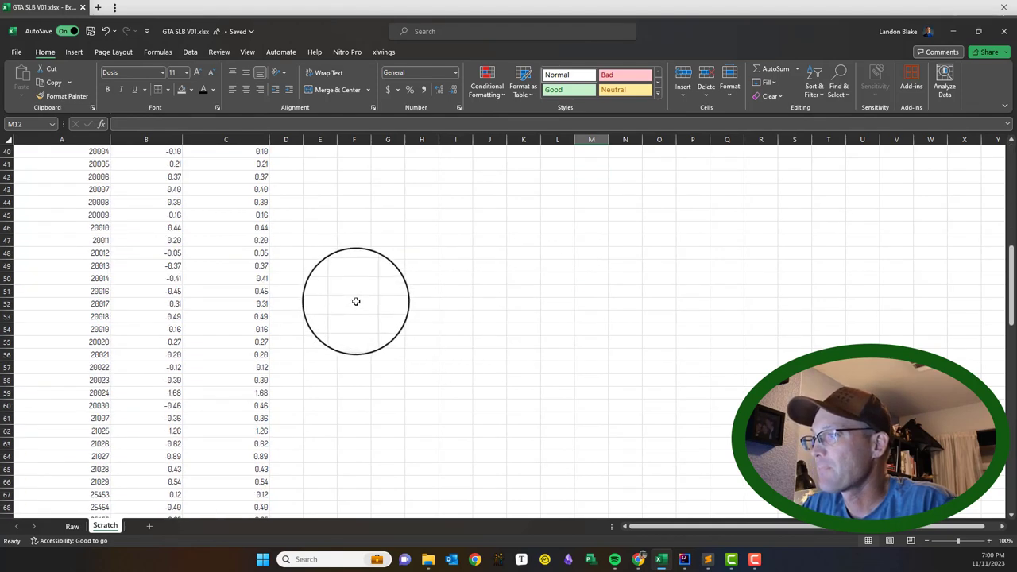
pyautogui.scroll(5, 365, 298)
pyautogui.scroll(3, 207, 289)
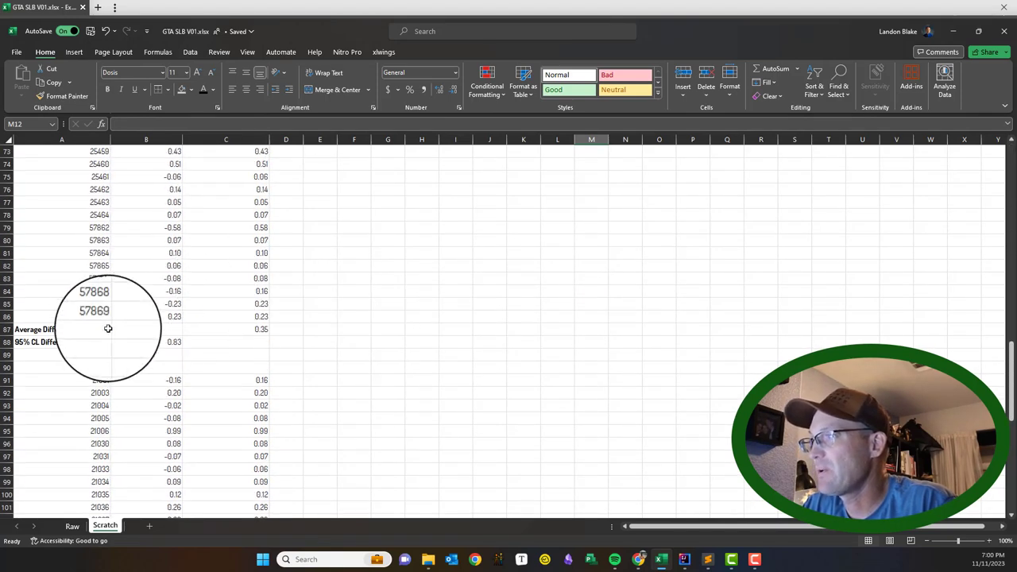
pyautogui.scroll(15, 108, 328)
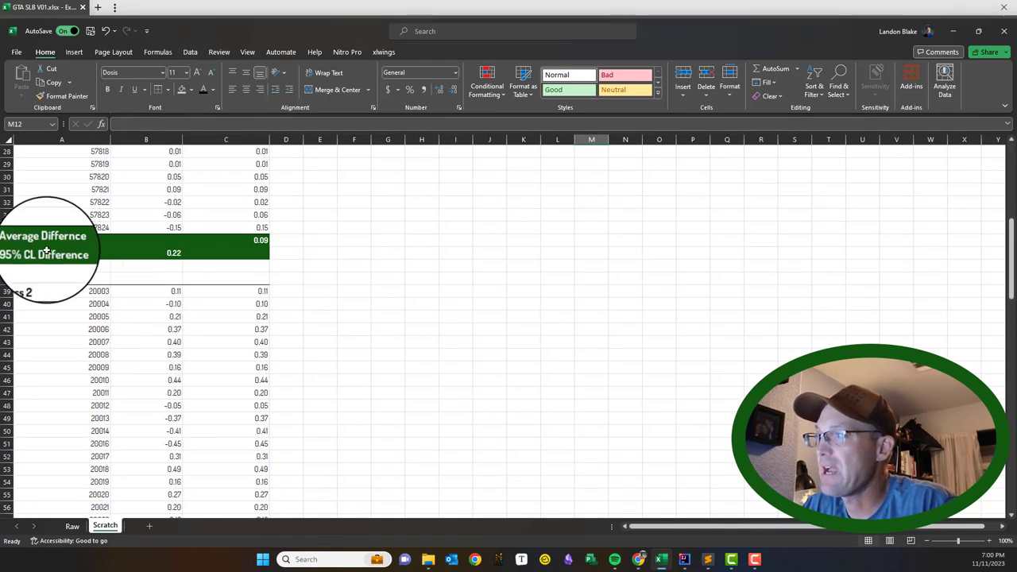
# Copy the green summary formatting from A35:C36 onto row 87 with Format Painter.
pyautogui.moveTo(45, 240); pyautogui.dragTo(227, 251)
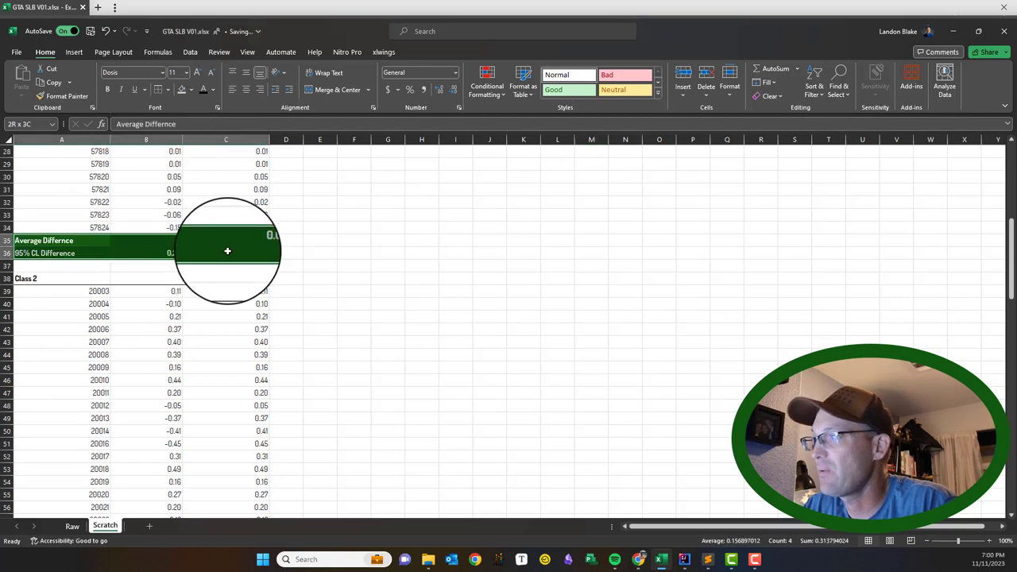
pyautogui.click(66, 96)
pyautogui.scroll(-4, 136, 238)
pyautogui.scroll(3, 127, 159)
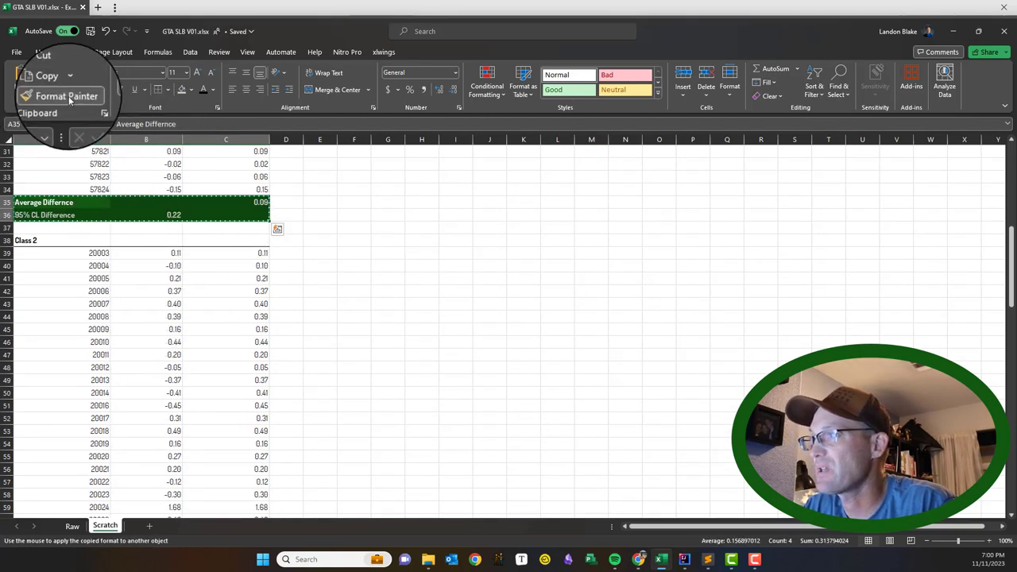
pyautogui.scroll(-6, 106, 304)
pyautogui.scroll(-9, 108, 303)
pyautogui.click(70, 292)
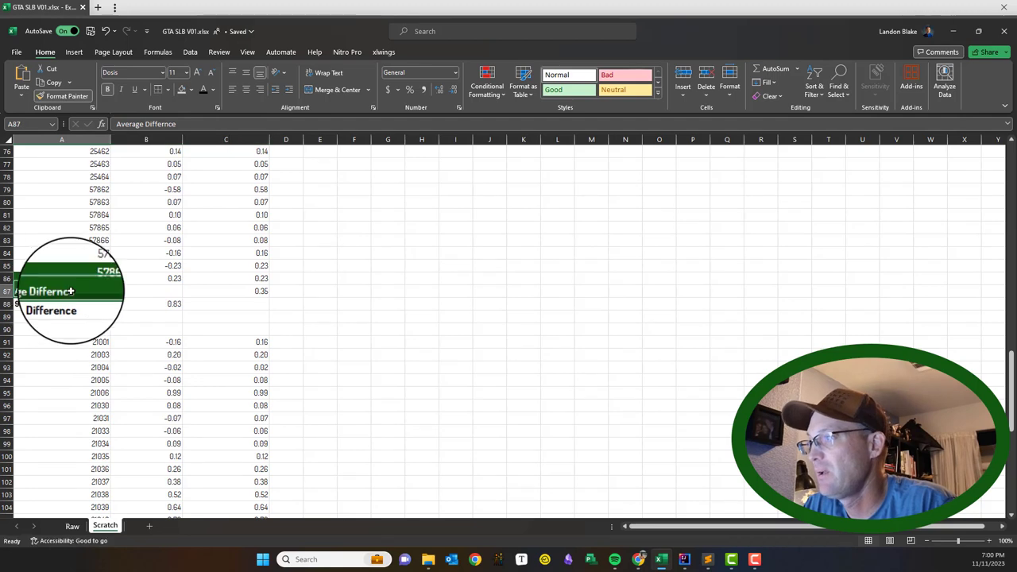
# Retry painting the green format over rows 87–88 and dismiss the invalid selection error.
pyautogui.scroll(16, 243, 249)
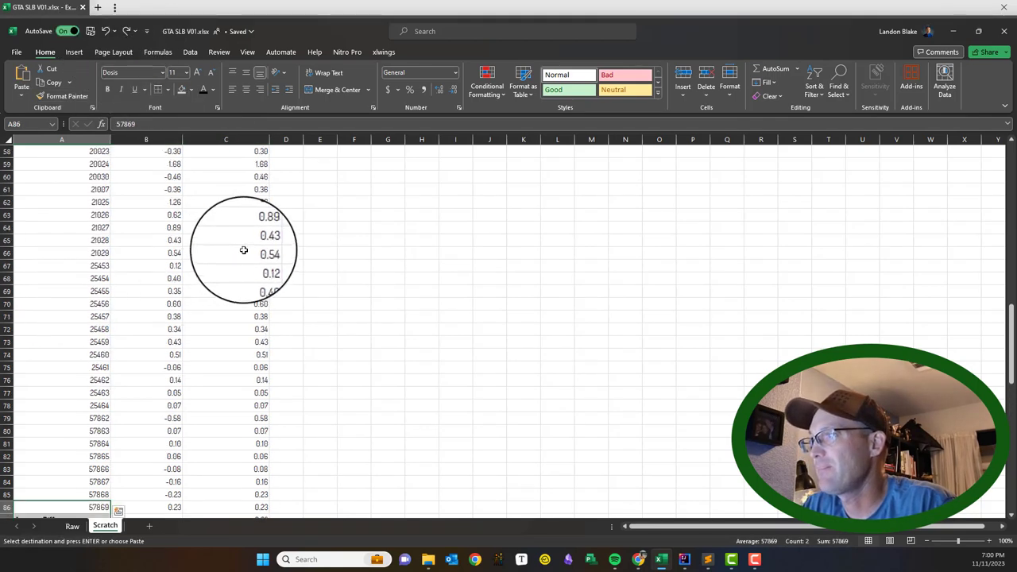
pyautogui.click(62, 96)
pyautogui.scroll(-17, 136, 239)
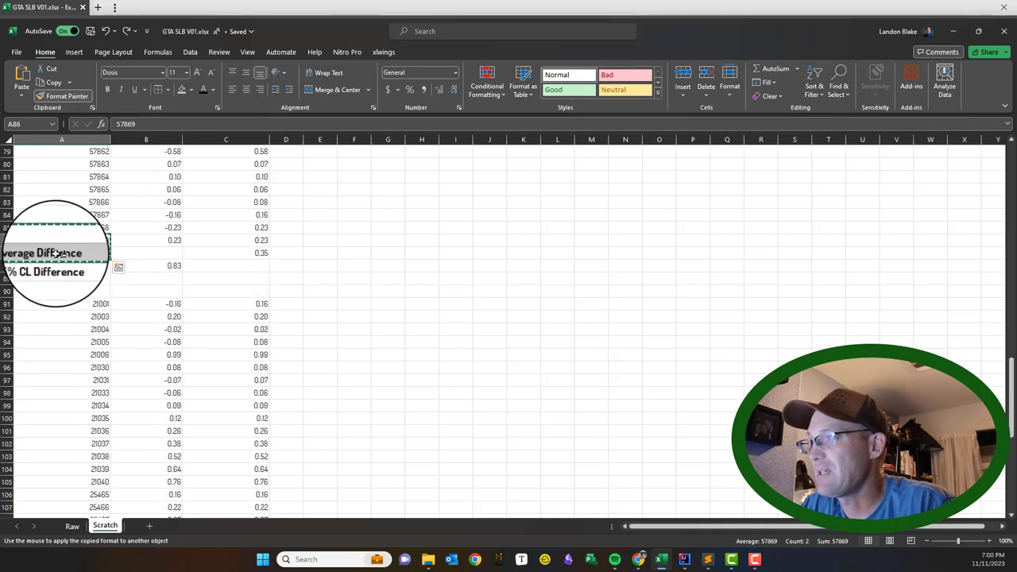
pyautogui.moveTo(59, 253); pyautogui.dragTo(260, 266)
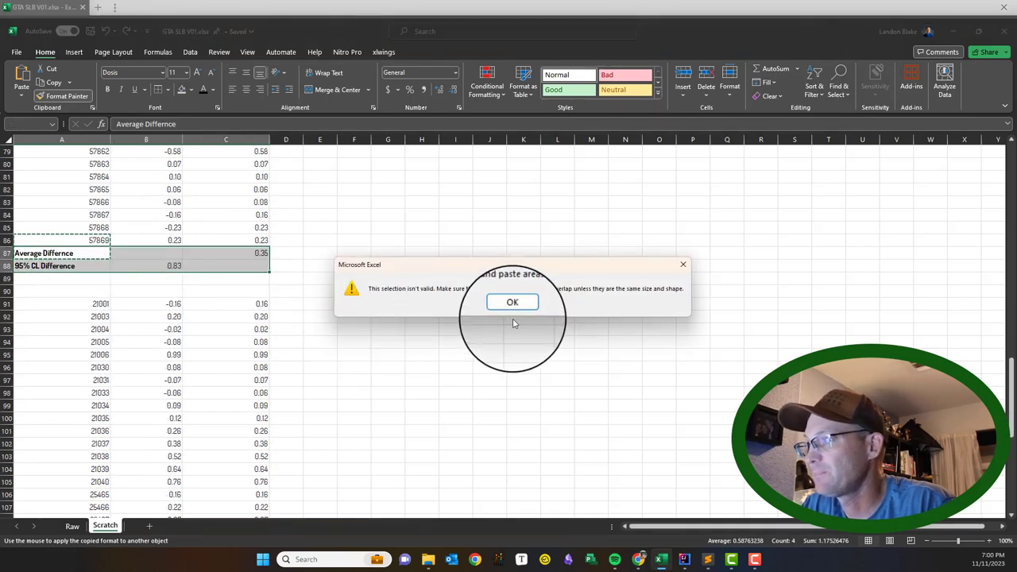
pyautogui.click(682, 263)
pyautogui.click(420, 253)
pyautogui.scroll(3, 197, 243)
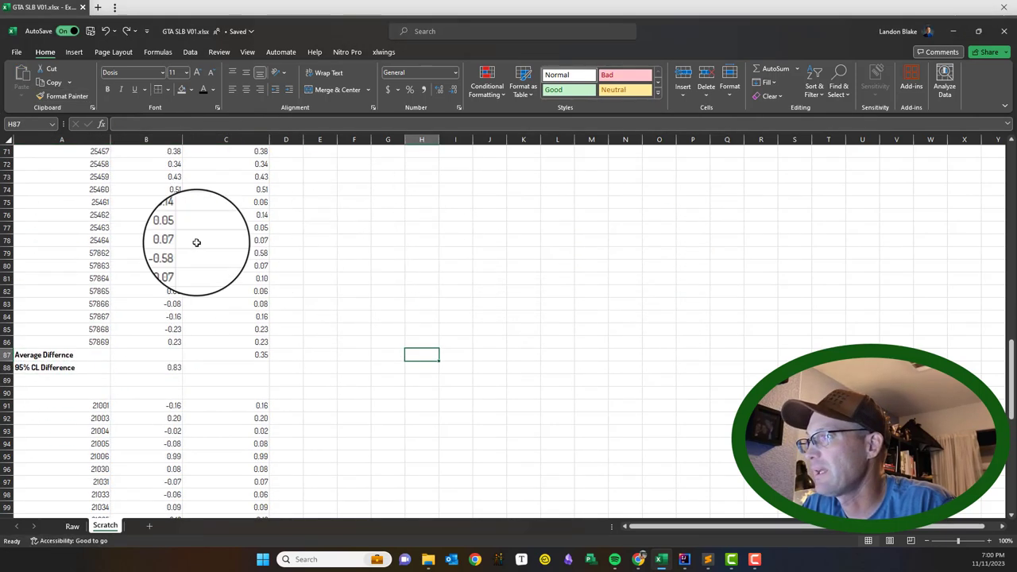
pyautogui.scroll(17, 196, 242)
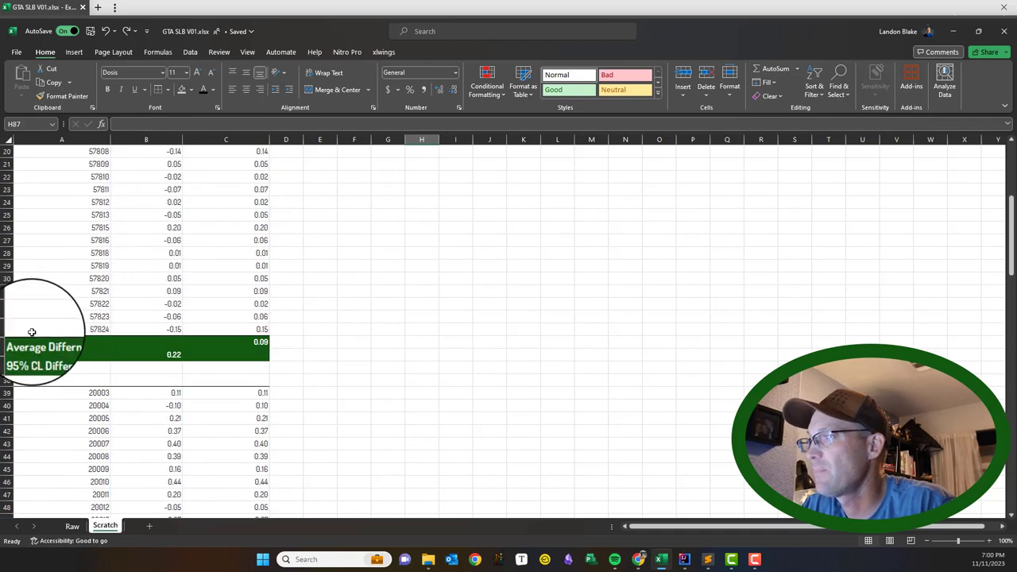
# Paint Class 1's green summary style across A87:C88, the 0.35 average and 0.83 CL rows.
pyautogui.moveTo(37, 343); pyautogui.dragTo(212, 354)
pyautogui.click(52, 99)
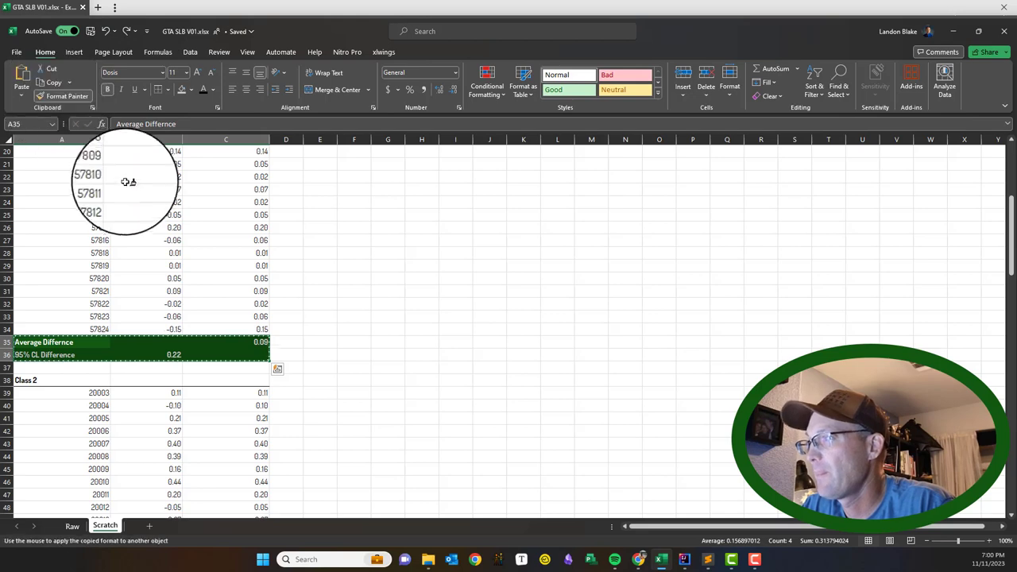
pyautogui.scroll(-20, 115, 239)
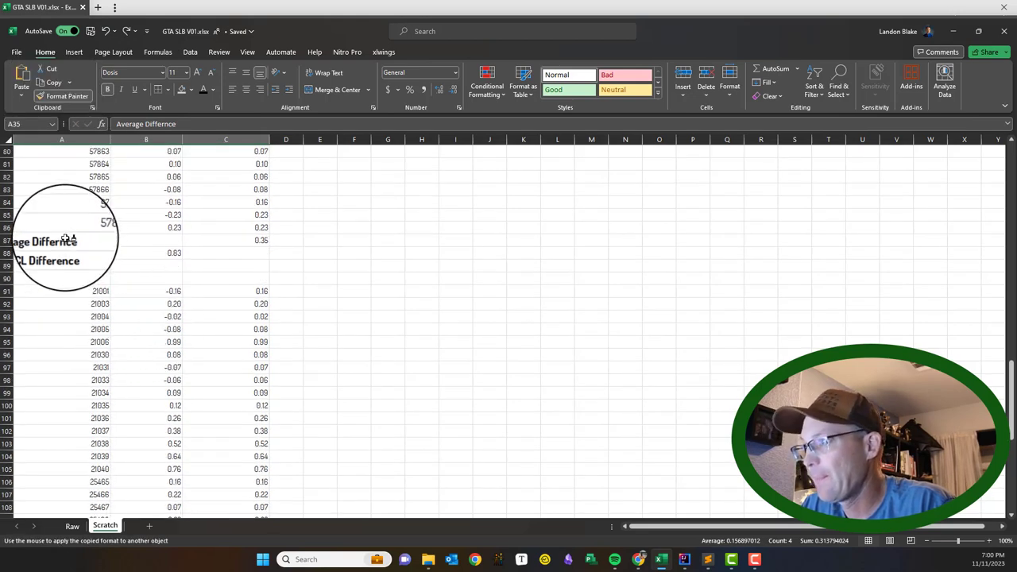
pyautogui.moveTo(32, 240); pyautogui.dragTo(232, 252)
pyautogui.click(340, 325)
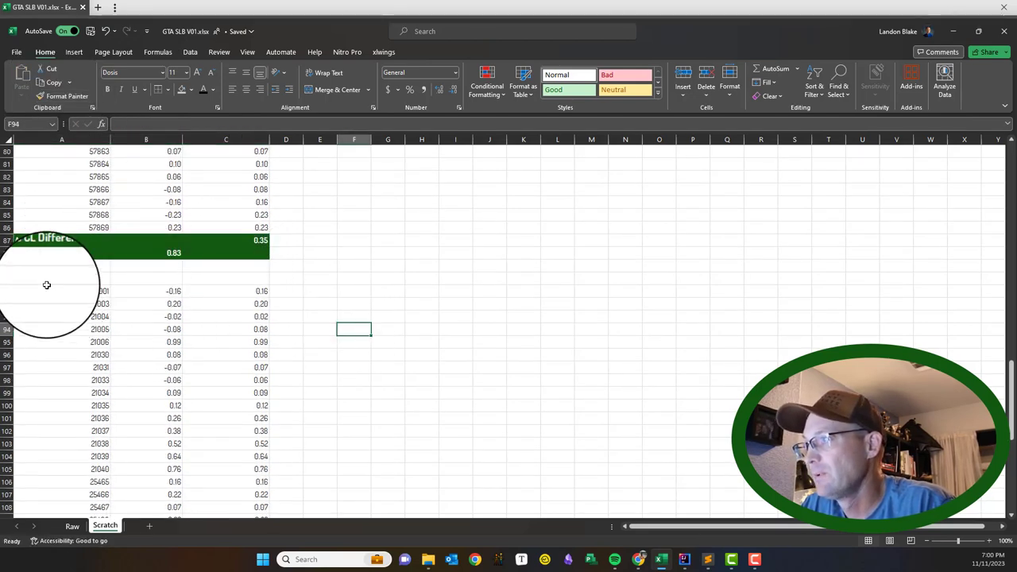
pyautogui.moveTo(48, 291); pyautogui.dragTo(234, 294)
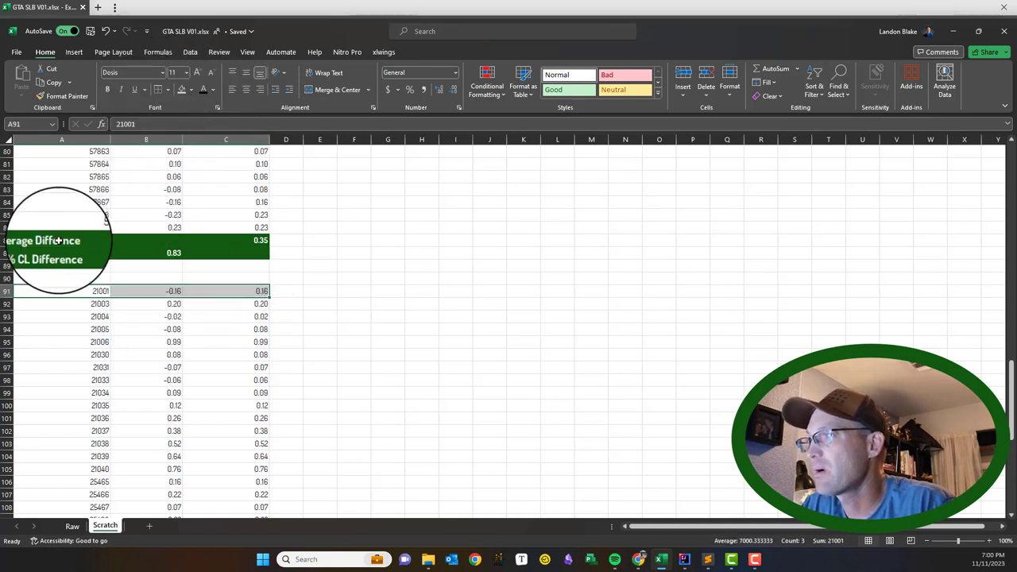
# Label cell A90 'Class 3' in bold.
pyautogui.click(52, 278)
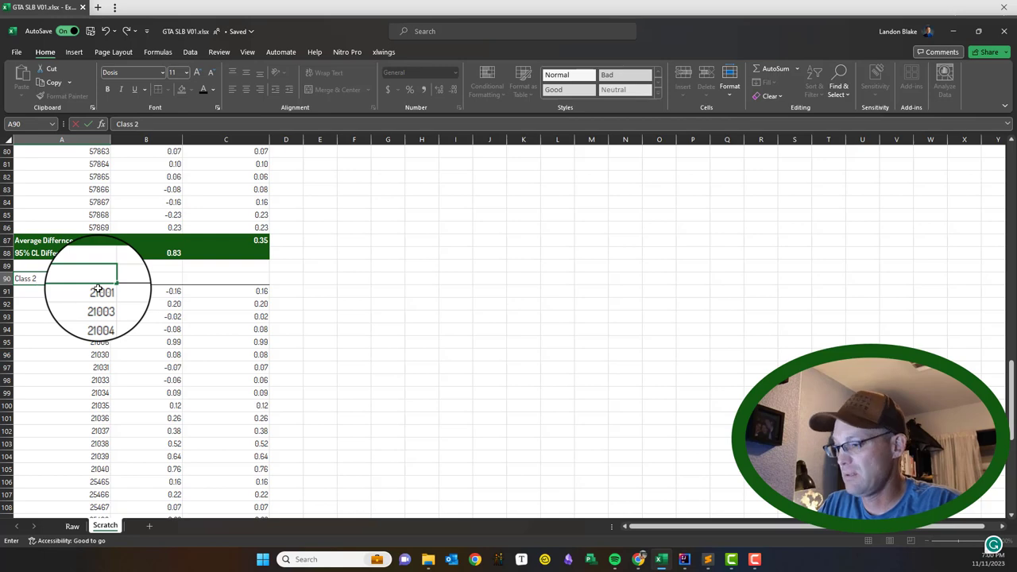
pyautogui.write('Class 3')
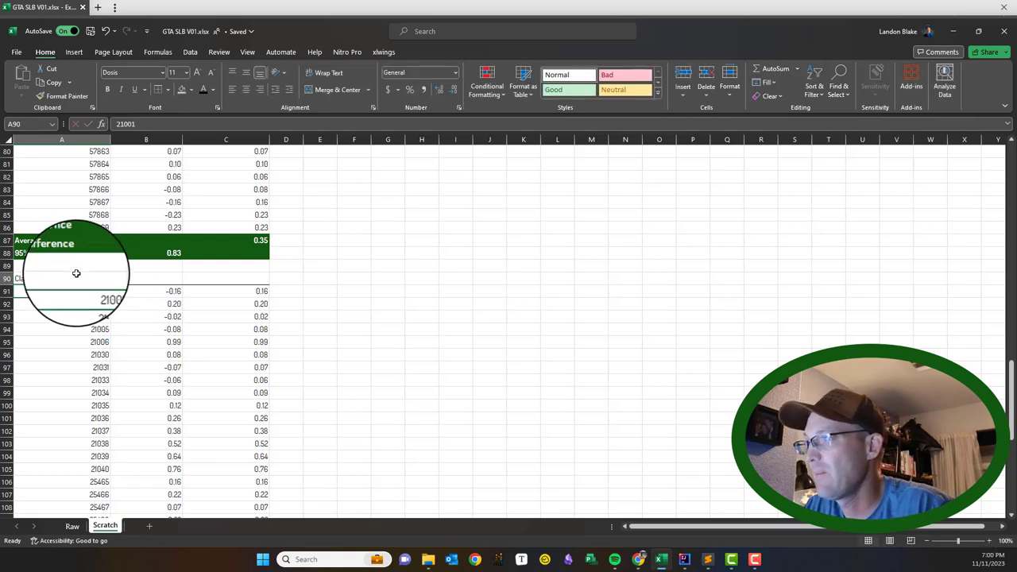
pyautogui.click(88, 124)
pyautogui.click(108, 89)
# Copy the green summary formatting from A87:C88 onto rows 132–133.
pyautogui.scroll(6, 268, 227)
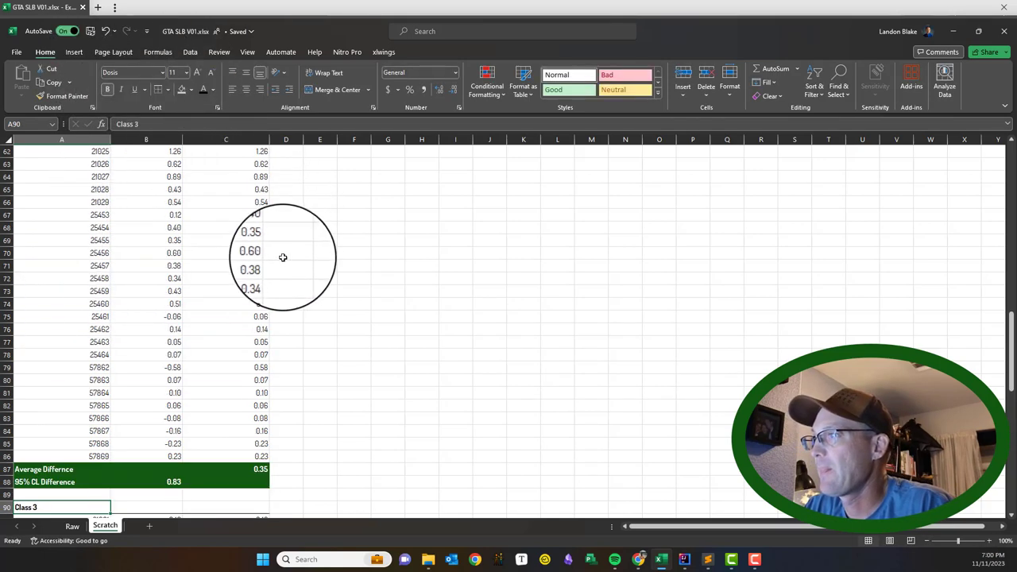
pyautogui.scroll(-7, 285, 240)
pyautogui.scroll(-1, 307, 238)
pyautogui.scroll(2, 45, 227)
pyautogui.moveTo(45, 238); pyautogui.dragTo(220, 256)
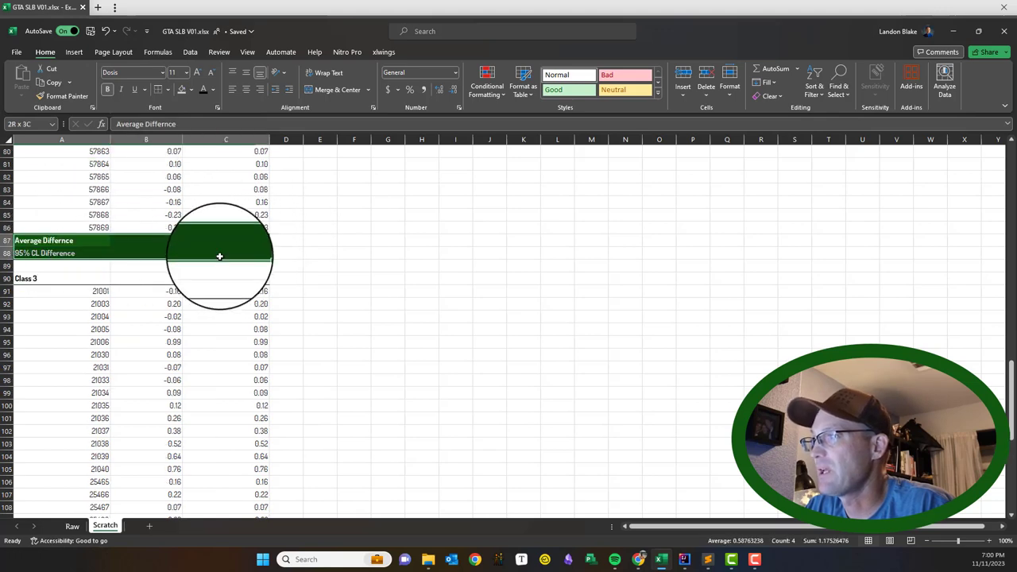
pyautogui.click(77, 96)
pyautogui.scroll(-13, 254, 242)
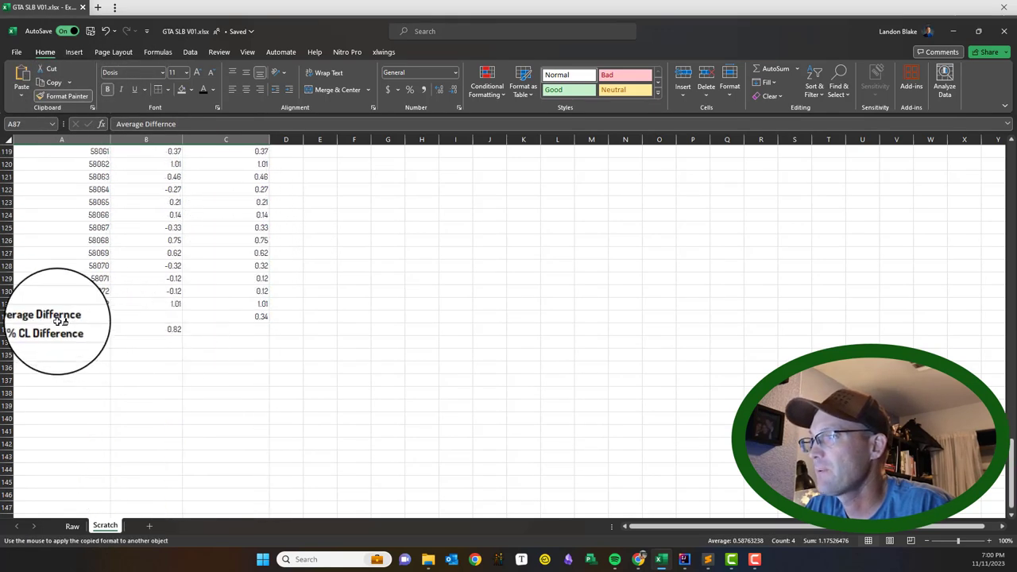
pyautogui.moveTo(60, 318)
pyautogui.mouseDown()
pyautogui.moveTo(222, 342)
pyautogui.moveTo(223, 332)
pyautogui.mouseUp()
pyautogui.click(254, 389)
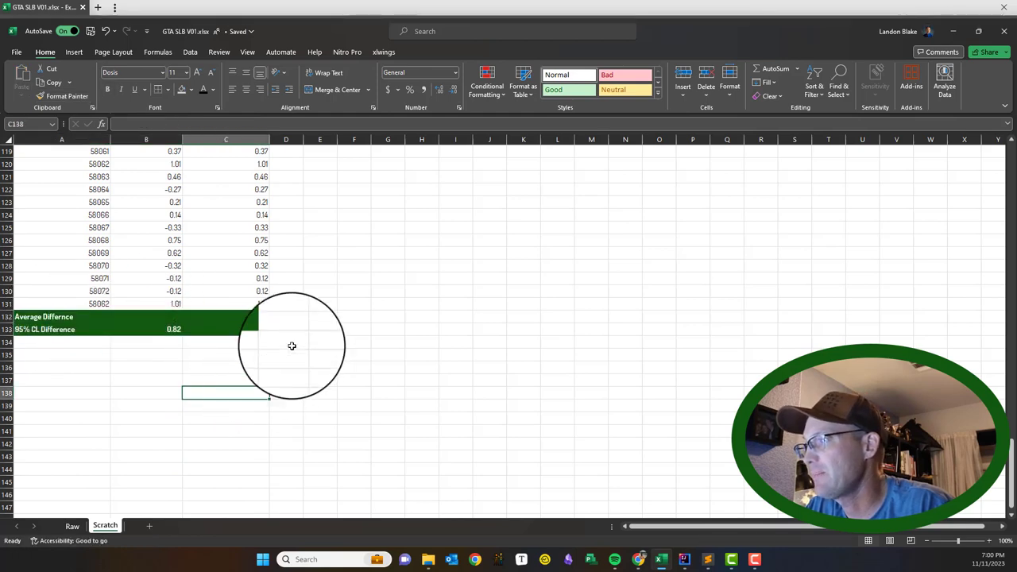
pyautogui.scroll(11, 465, 277)
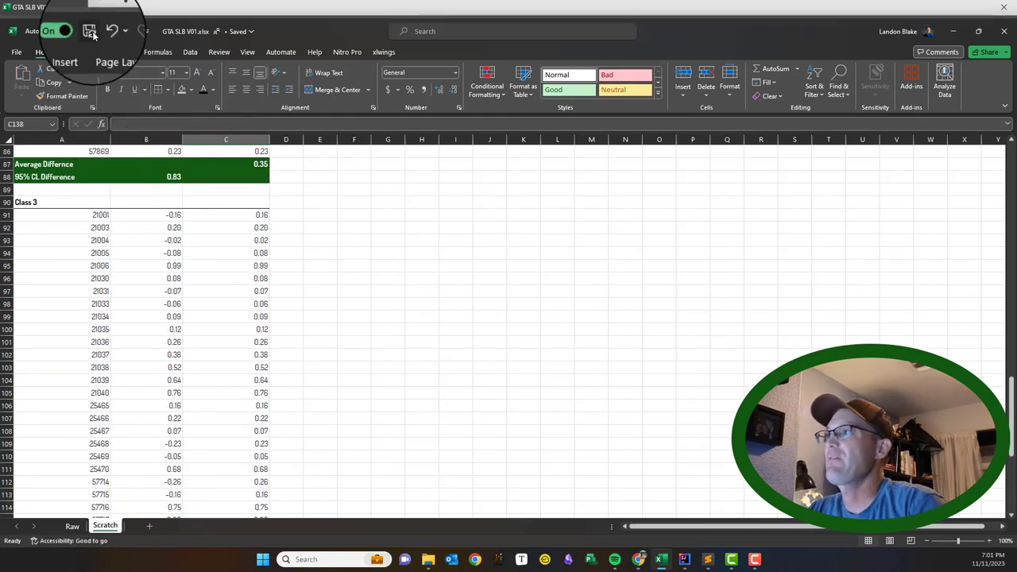
# Return to the top of the sheet and select the Class 1 data block A4:C34.
pyautogui.scroll(20, 342, 346)
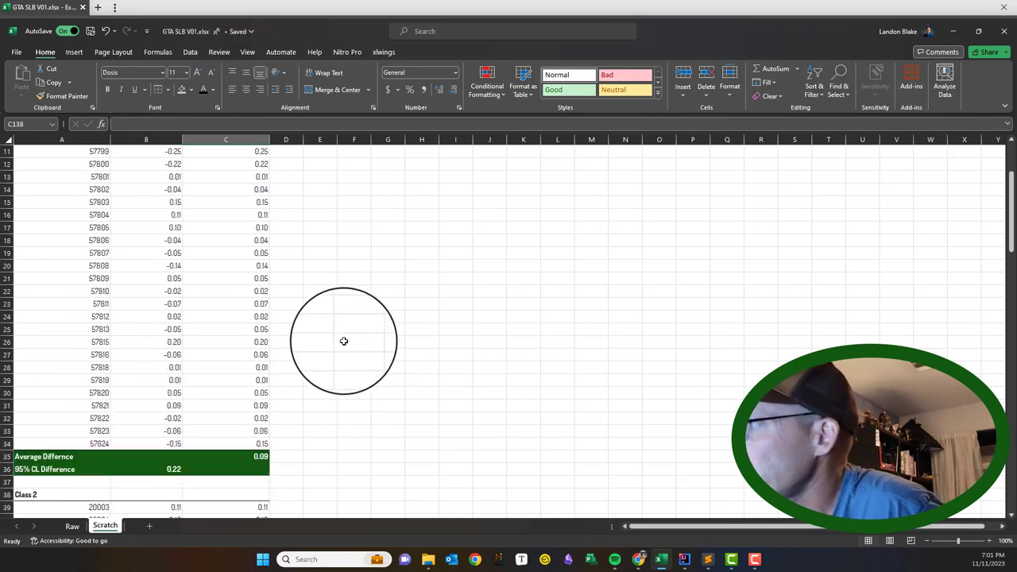
pyautogui.scroll(4, 343, 341)
pyautogui.scroll(-4, 198, 254)
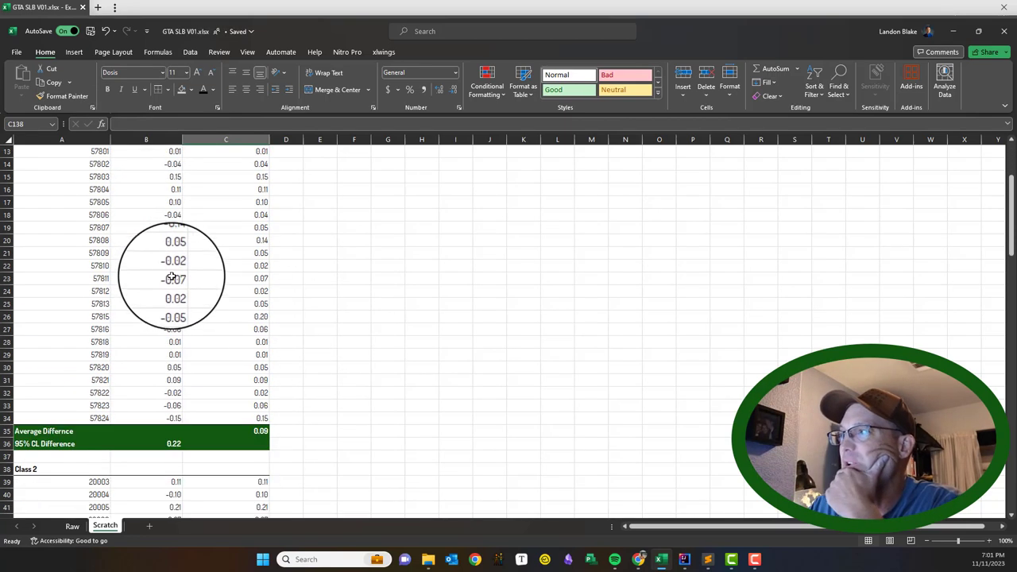
pyautogui.scroll(-17, 370, 357)
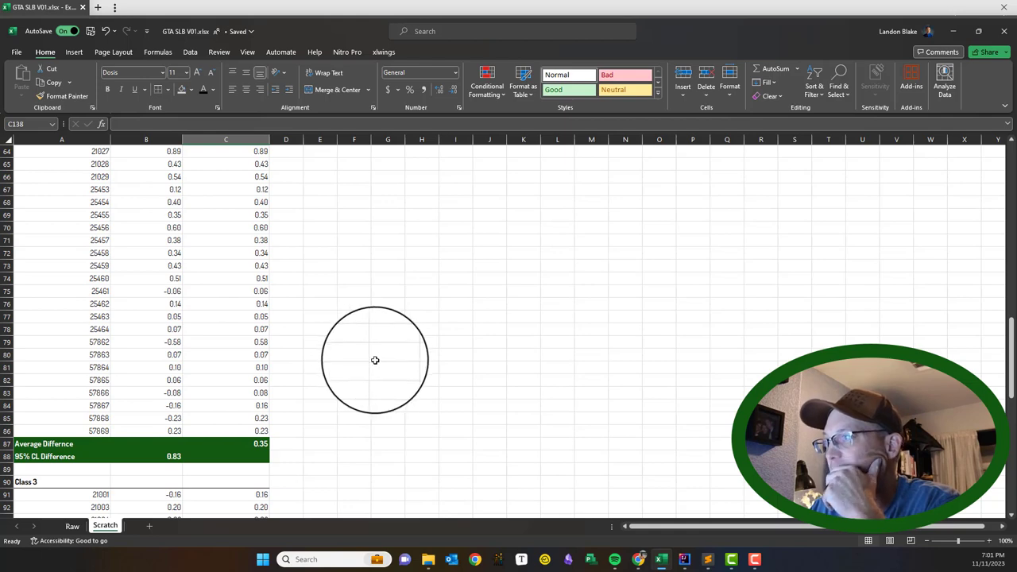
pyautogui.scroll(20, 375, 360)
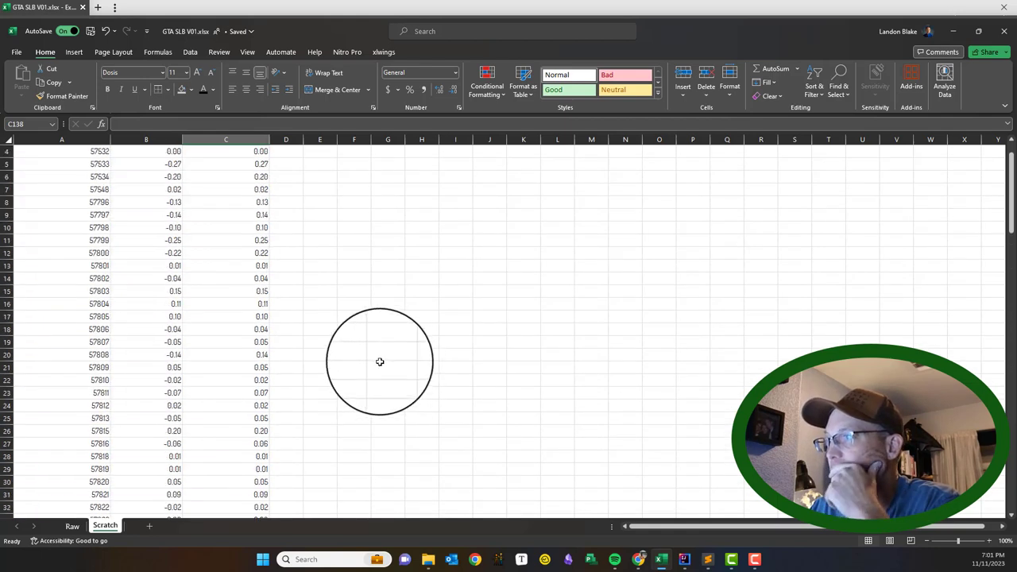
pyautogui.scroll(1, 380, 362)
pyautogui.moveTo(41, 184); pyautogui.dragTo(227, 488)
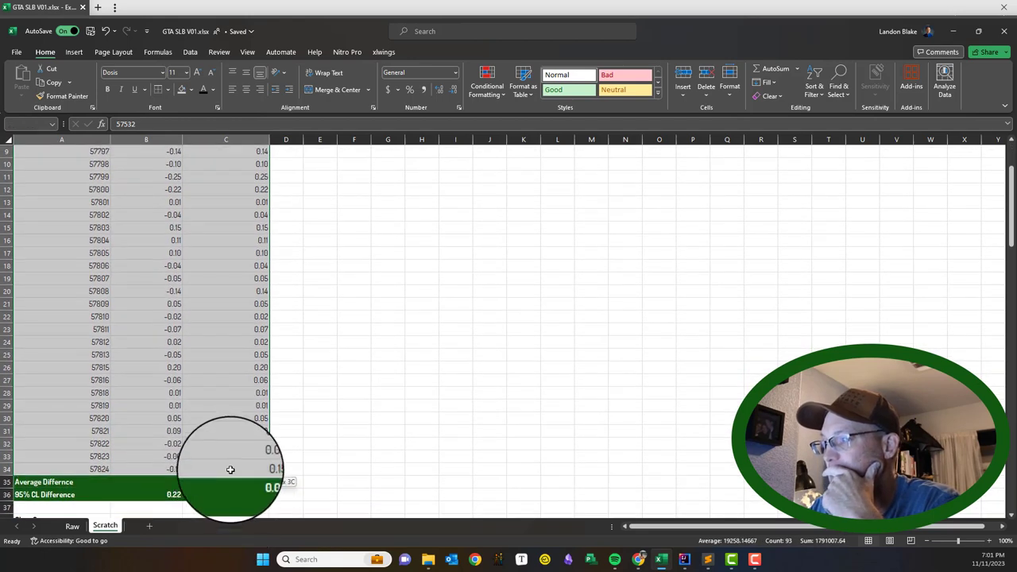
# Sort the Class 1 rows by column C, smallest to largest, ending with 57533 at 0.27.
pyautogui.click(190, 52)
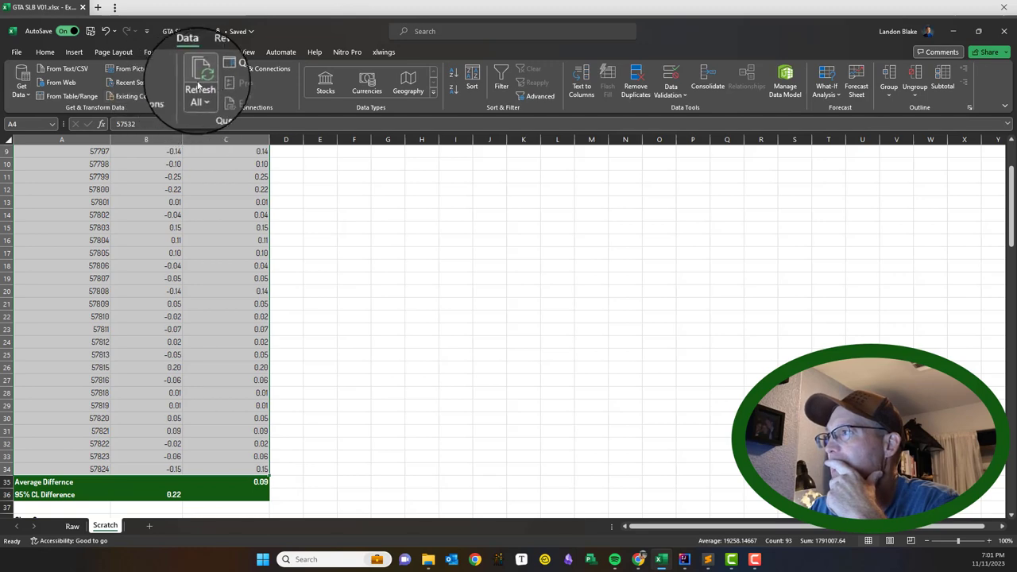
pyautogui.click(472, 83)
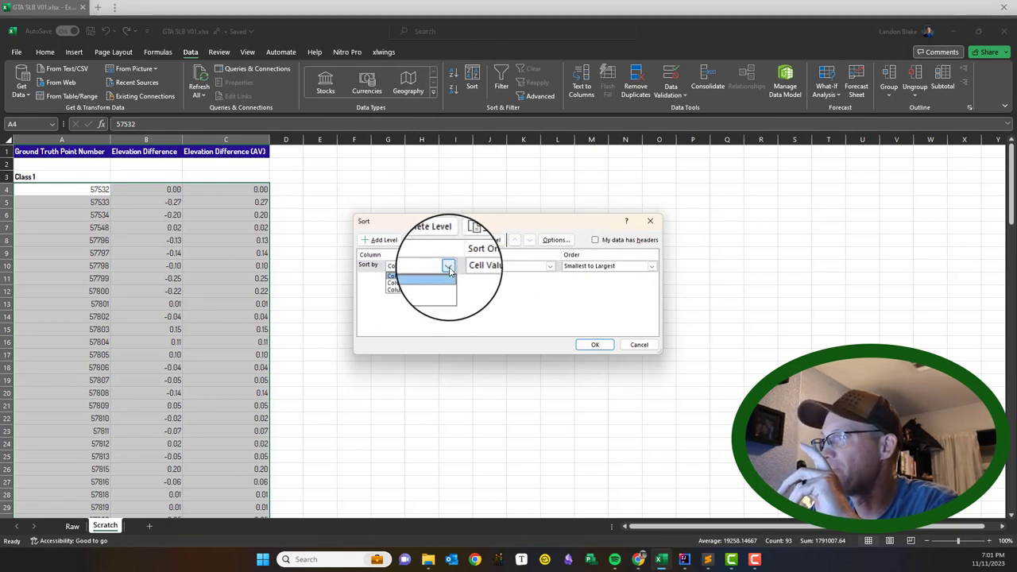
pyautogui.click(437, 292)
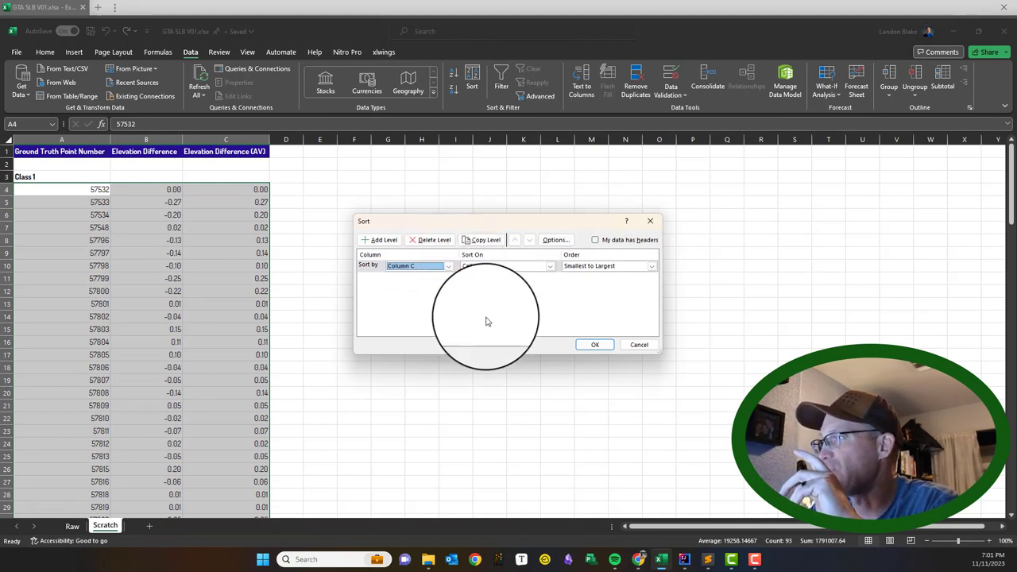
pyautogui.click(594, 344)
pyautogui.click(382, 325)
pyautogui.scroll(-10, 383, 325)
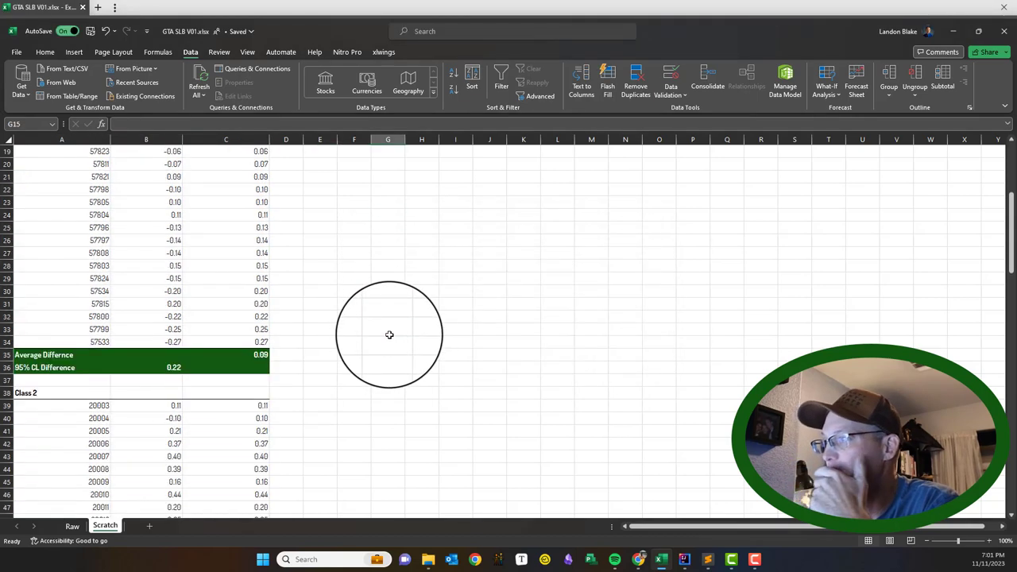
pyautogui.moveTo(66, 255); pyautogui.dragTo(228, 469)
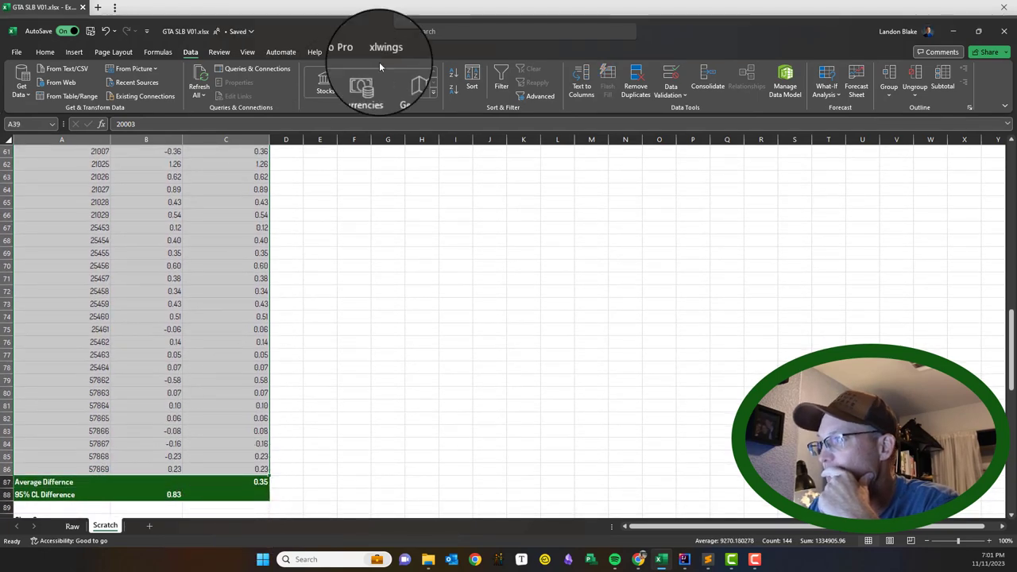
# Sort the Class 2 rows by column C ascending, ending at 1.68.
pyautogui.click(476, 79)
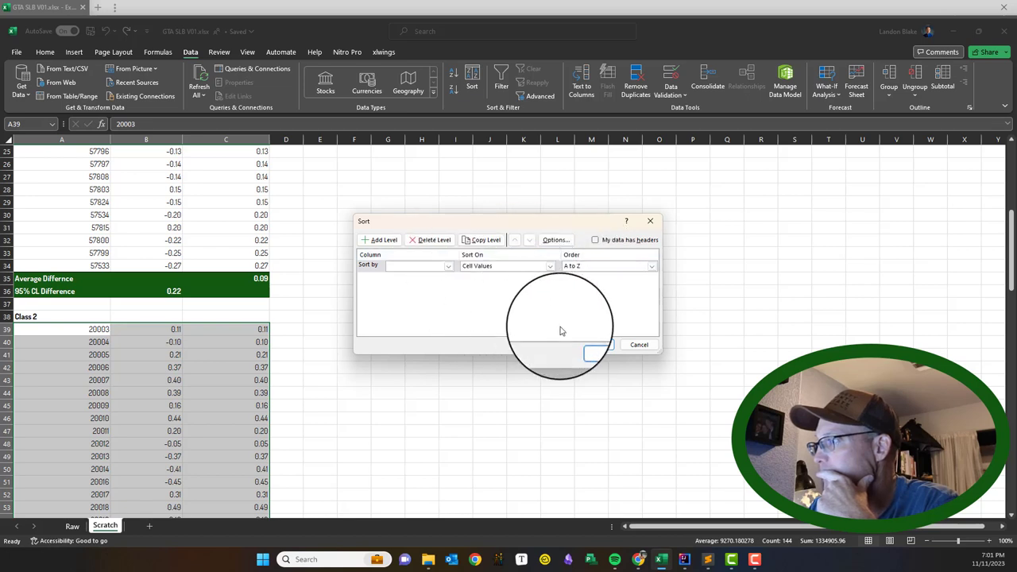
pyautogui.click(449, 268)
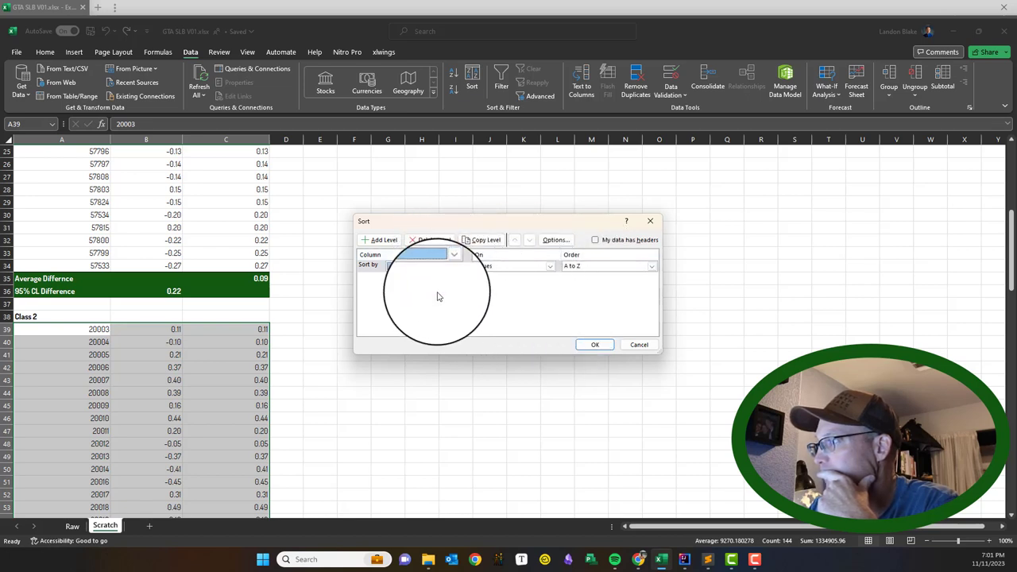
pyautogui.click(420, 294)
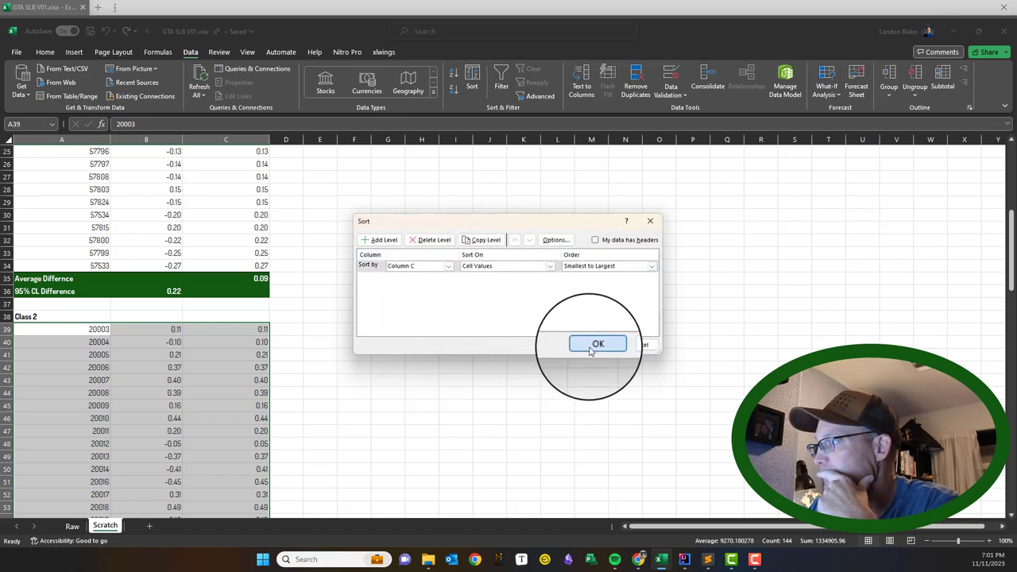
pyautogui.click(596, 345)
pyautogui.scroll(-16, 468, 309)
pyautogui.click(467, 391)
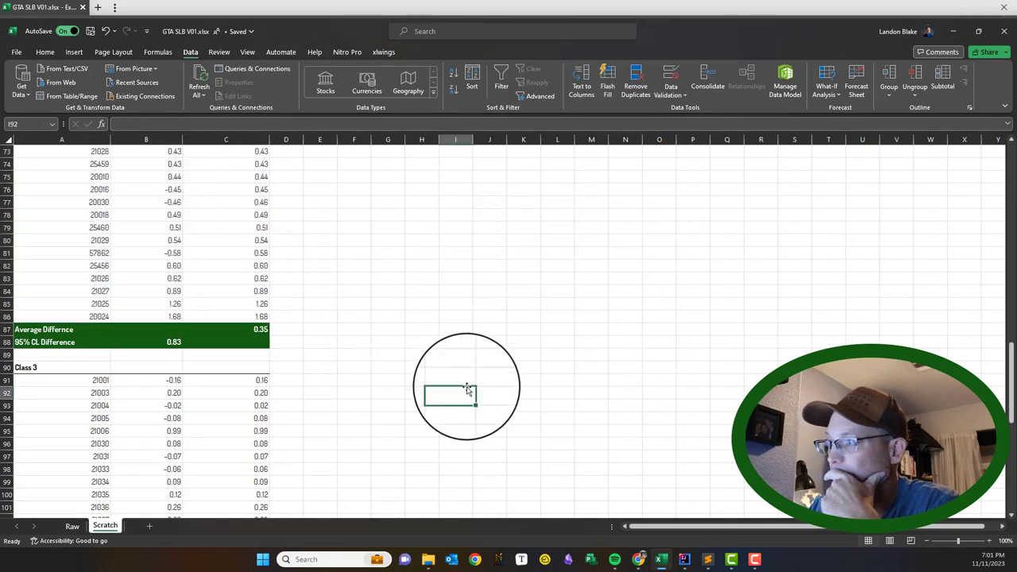
# Sort the Class 3 rows by column C ascending, ending at 1.01.
pyautogui.scroll(-4, 467, 391)
pyautogui.moveTo(79, 223); pyautogui.dragTo(222, 464)
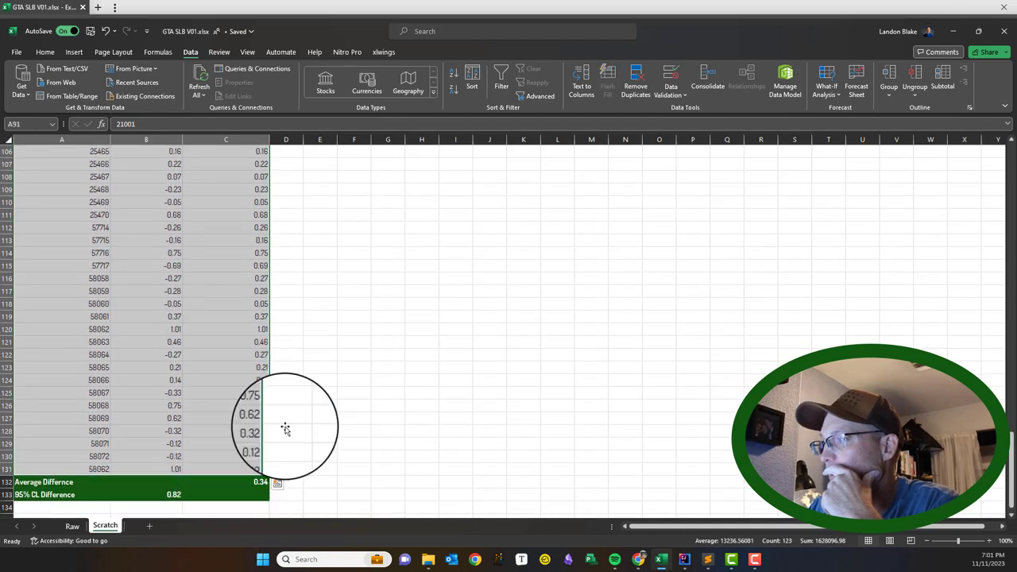
pyautogui.click(475, 87)
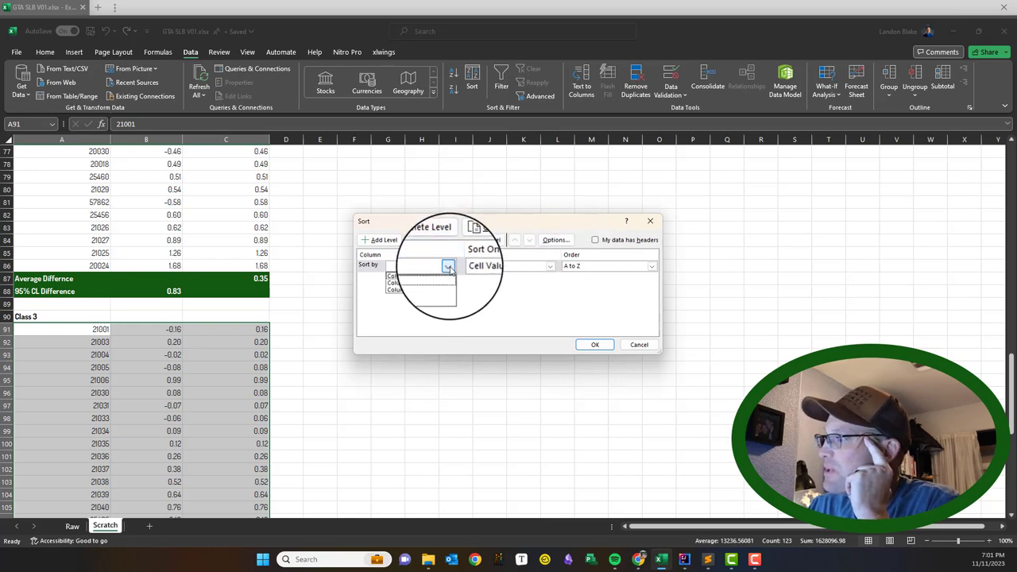
pyautogui.click(439, 289)
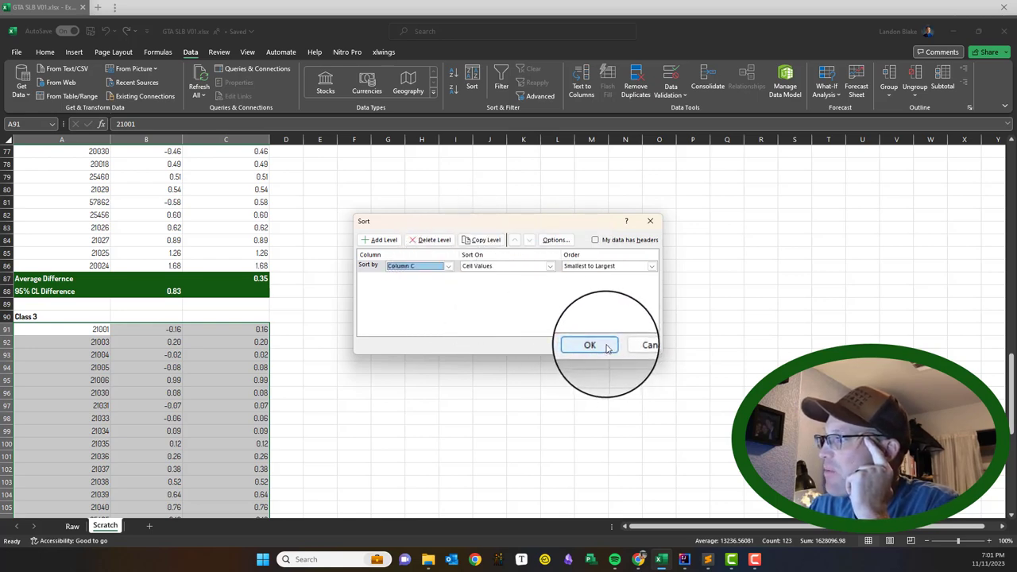
pyautogui.click(590, 345)
pyautogui.scroll(-10, 418, 345)
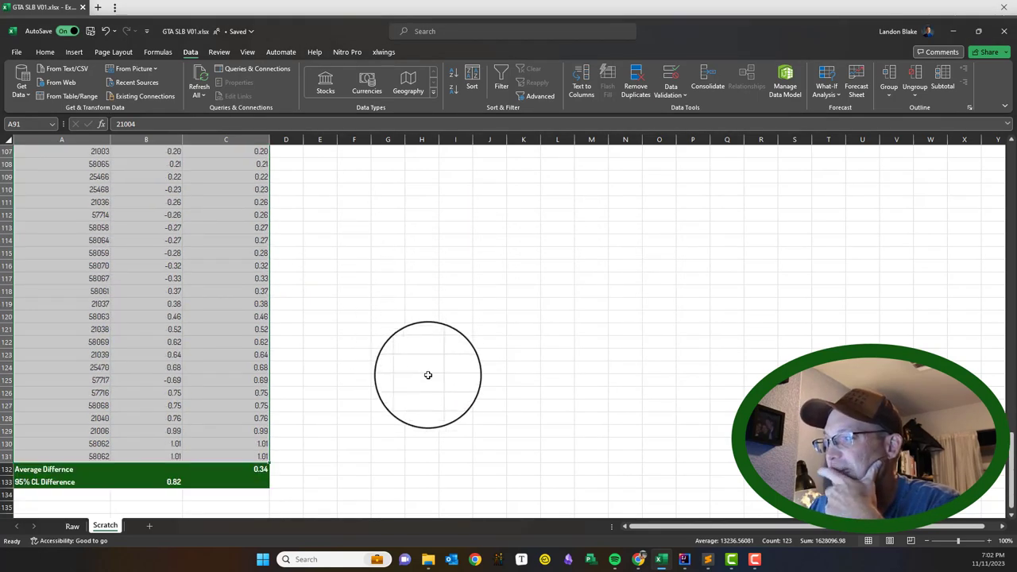
pyautogui.click(430, 375)
pyautogui.scroll(20, 497, 240)
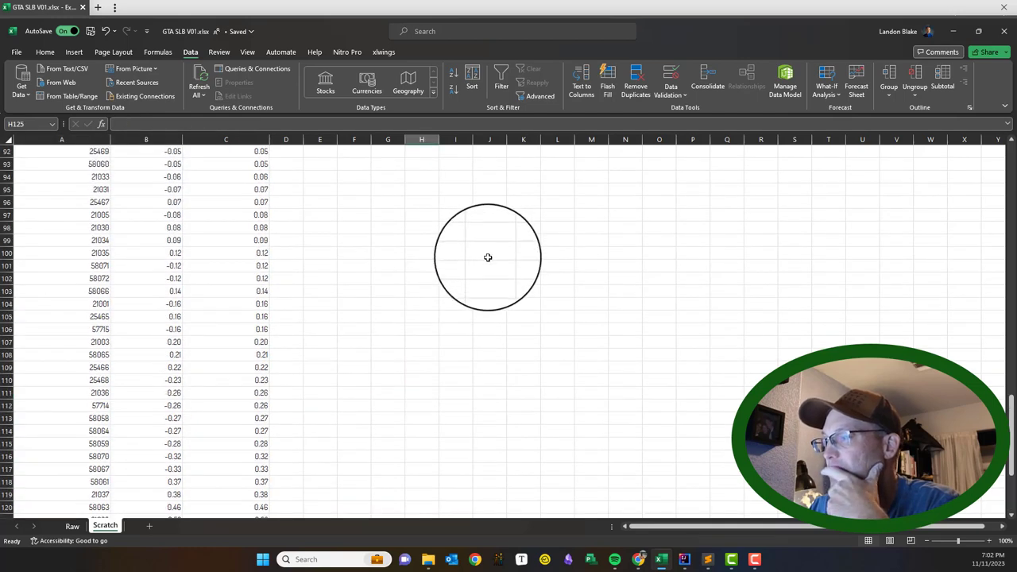
pyautogui.scroll(11, 488, 282)
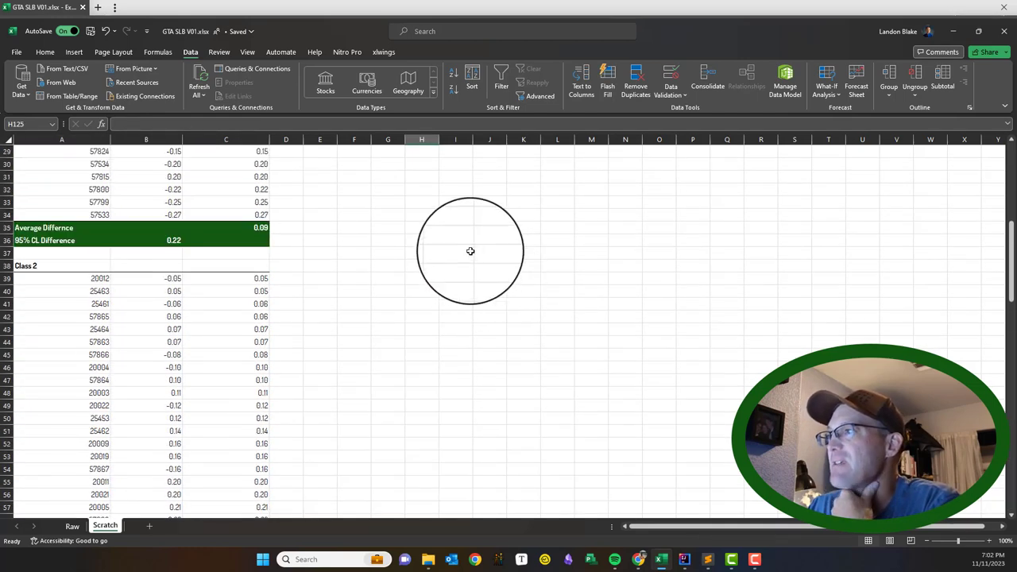
pyautogui.scroll(-13, 472, 253)
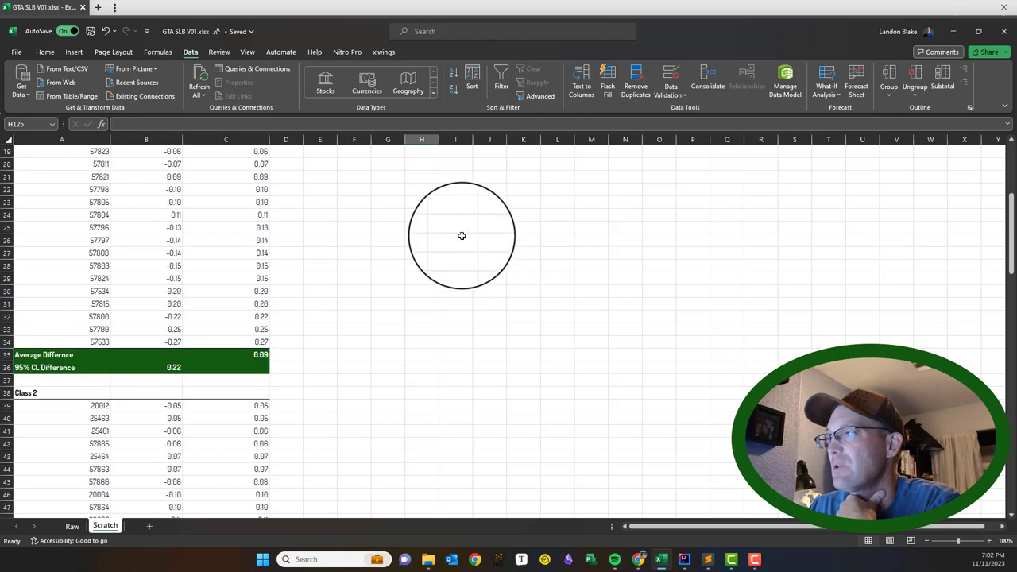
pyautogui.scroll(-7, 445, 249)
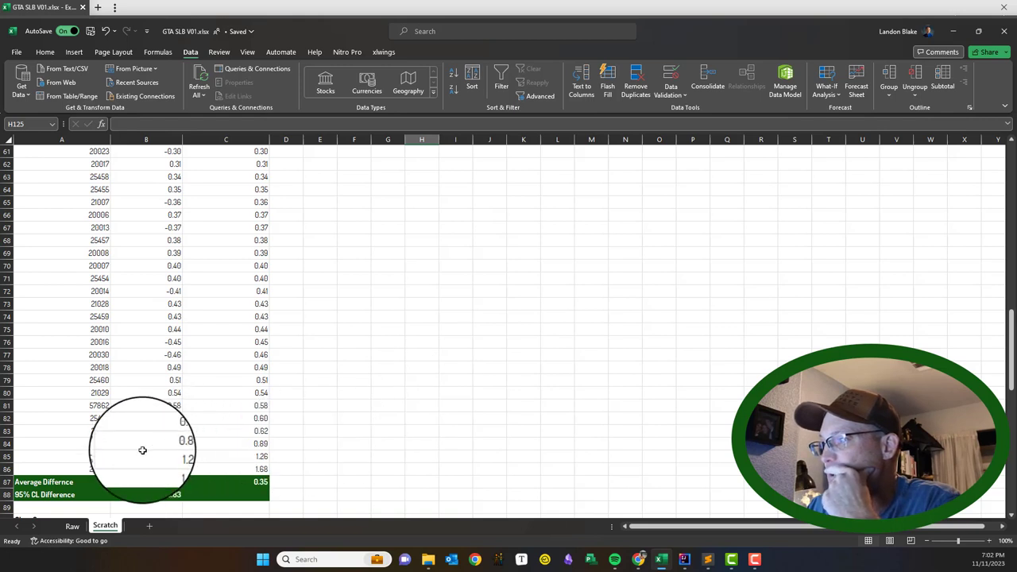
pyautogui.moveTo(59, 442); pyautogui.dragTo(238, 471)
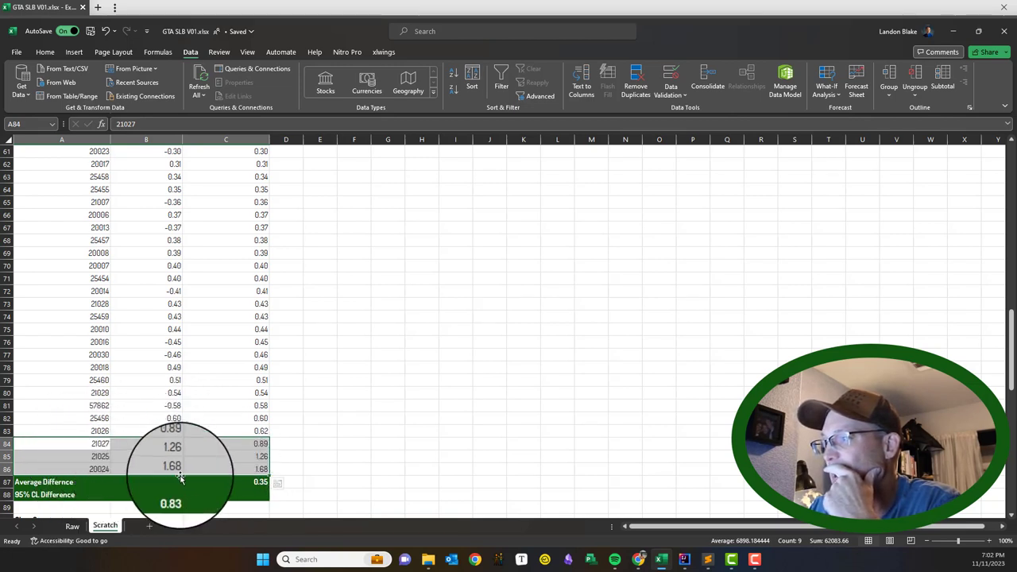
# Make A84:C86, the three largest Class 2 differences (0.89, 1.26, 1.68), red text.
pyautogui.click(99, 469)
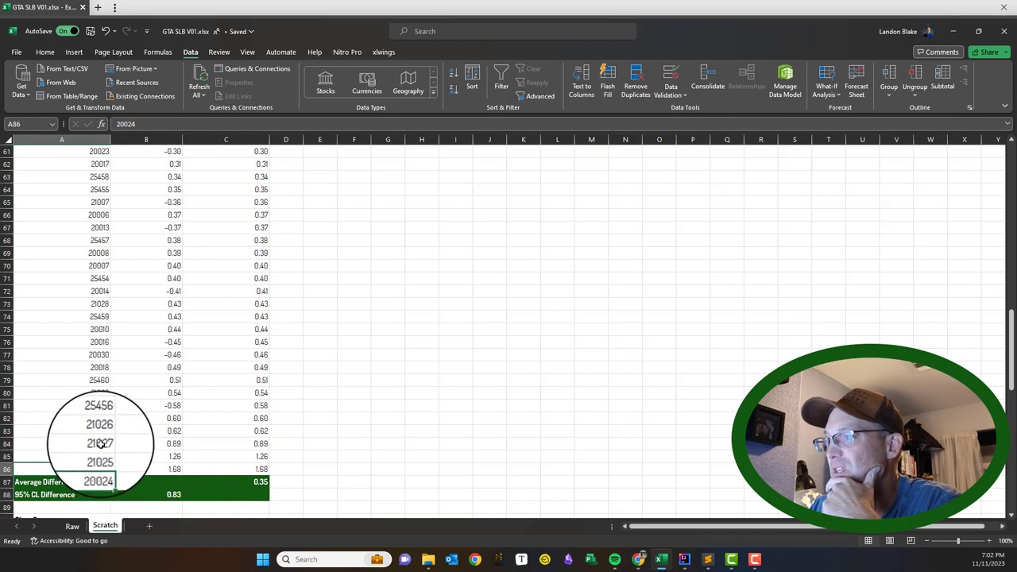
pyautogui.moveTo(230, 453); pyautogui.dragTo(229, 453)
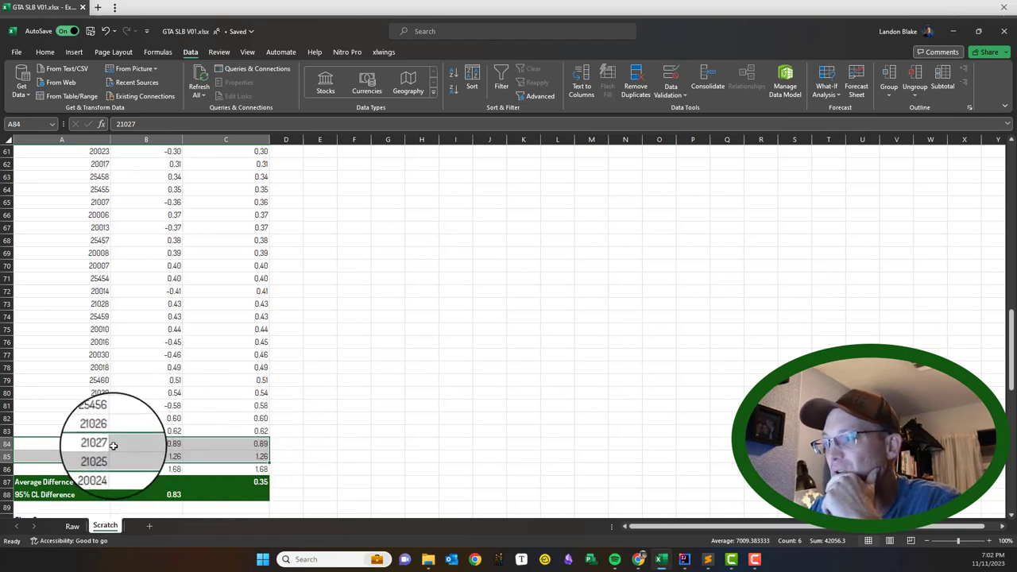
pyautogui.press('Right')
pyautogui.moveTo(96, 445); pyautogui.dragTo(219, 469)
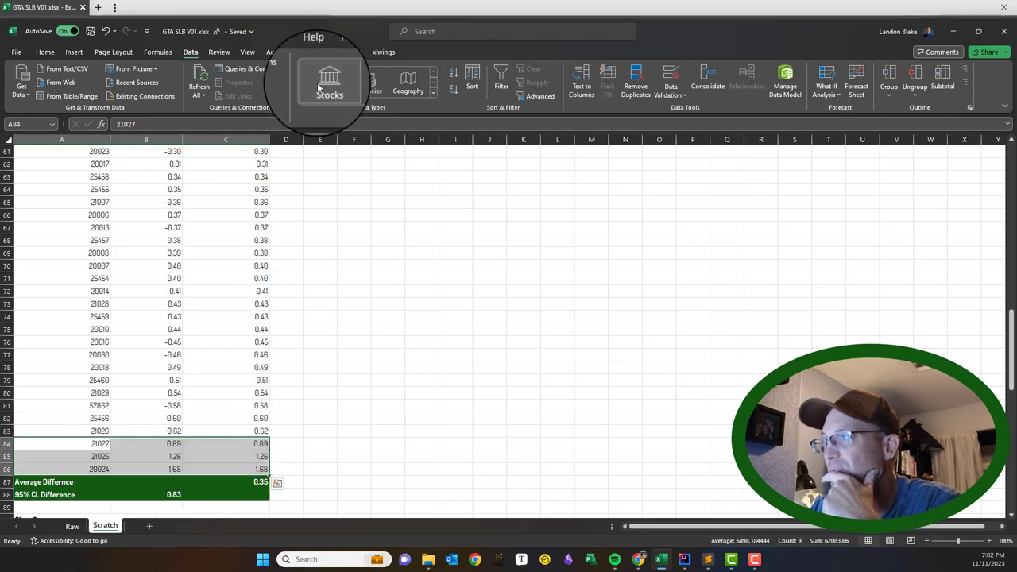
pyautogui.click(52, 53)
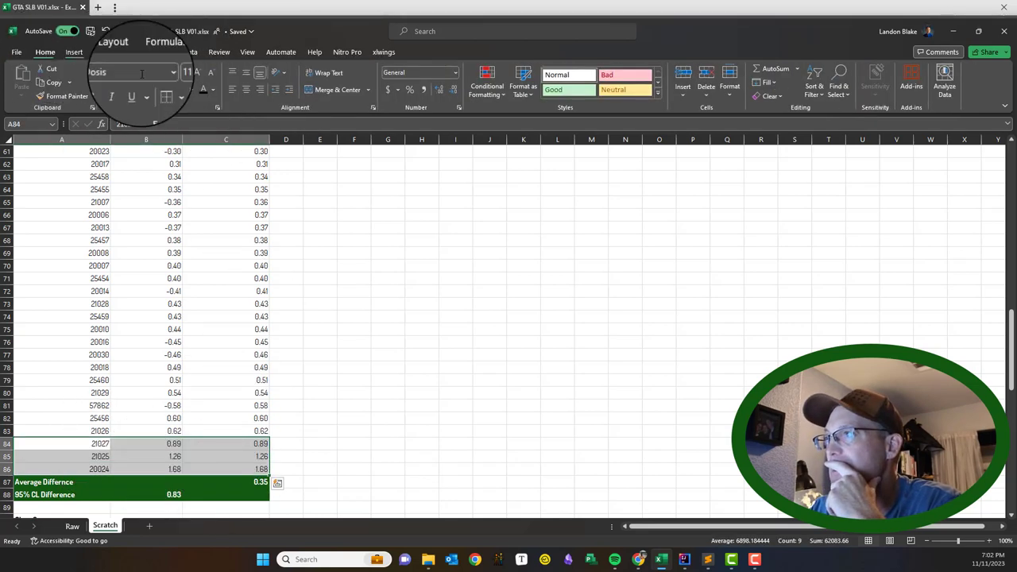
pyautogui.click(212, 90)
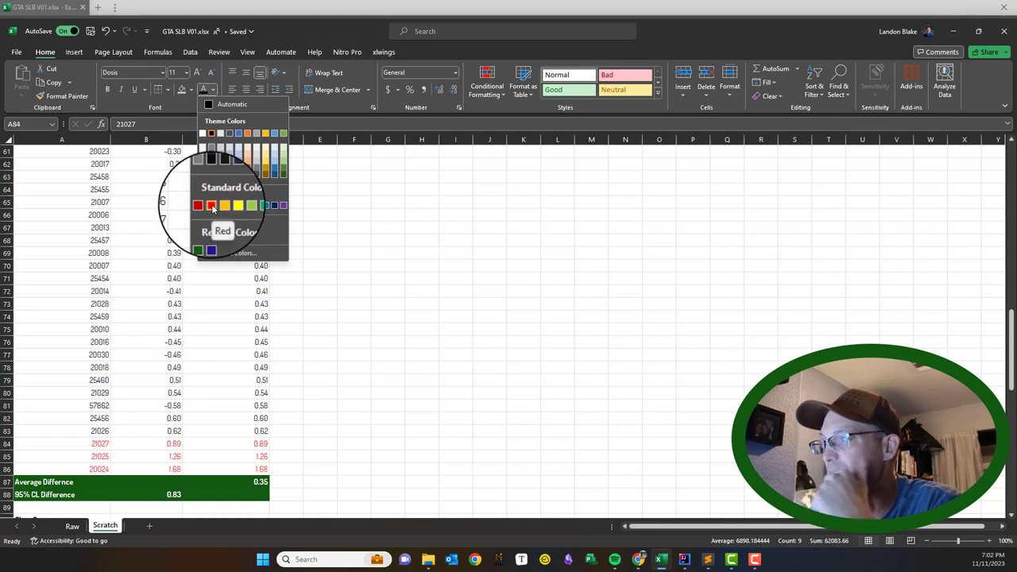
pyautogui.click(212, 208)
pyautogui.click(398, 454)
pyautogui.scroll(-2, 373, 429)
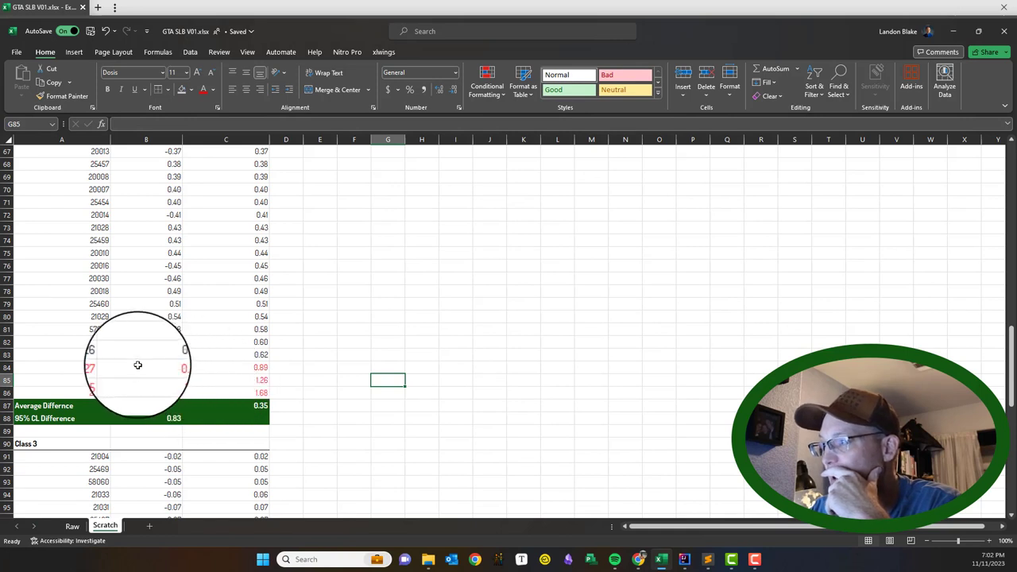
pyautogui.moveTo(144, 367); pyautogui.dragTo(246, 391)
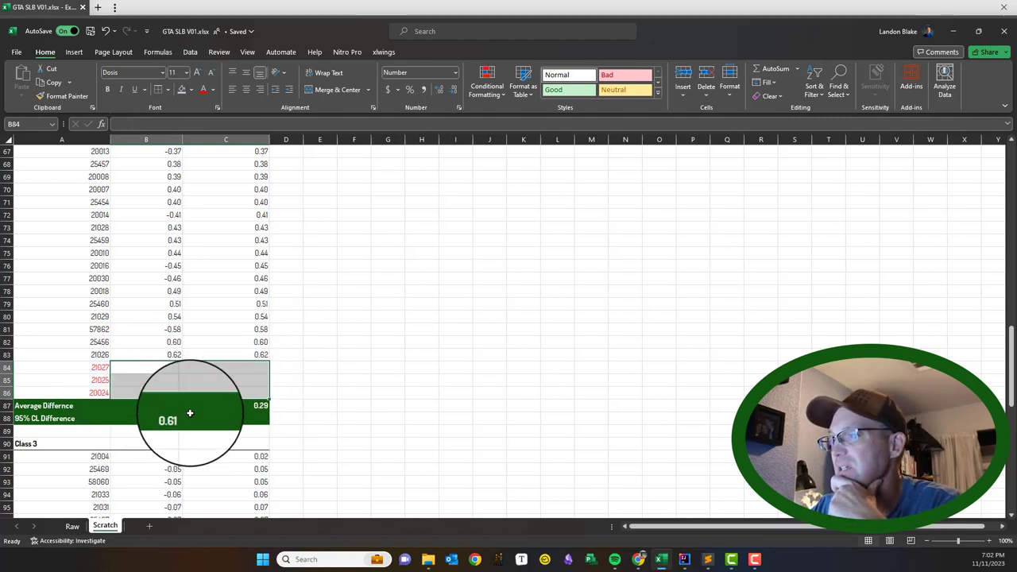
pyautogui.click(109, 32)
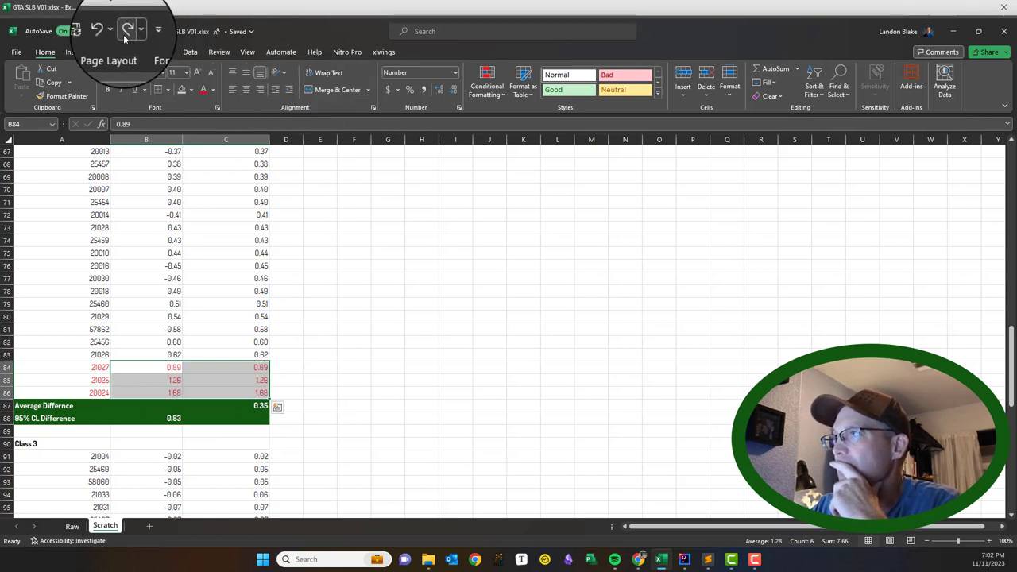
pyautogui.click(125, 32)
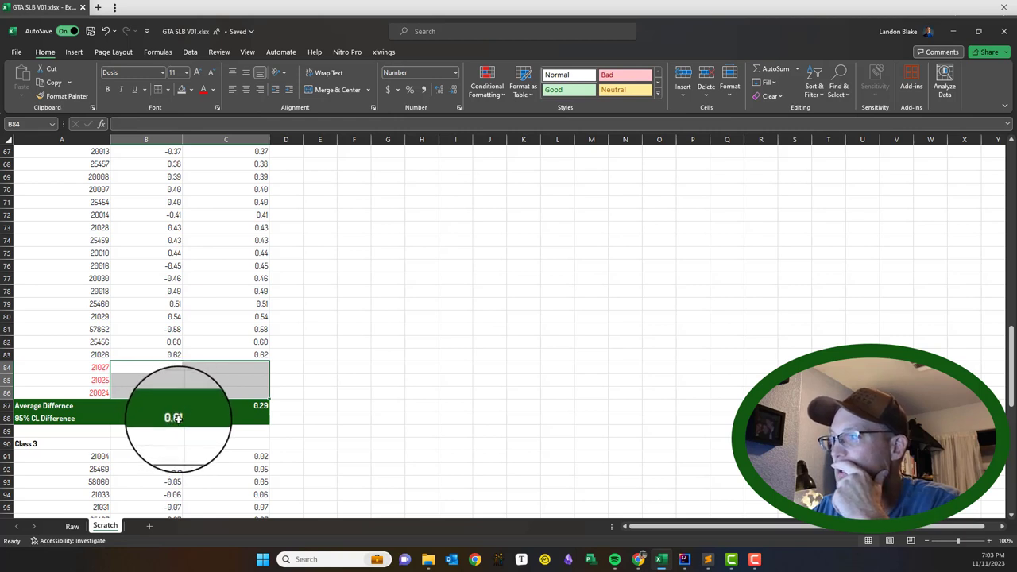
pyautogui.click(106, 32)
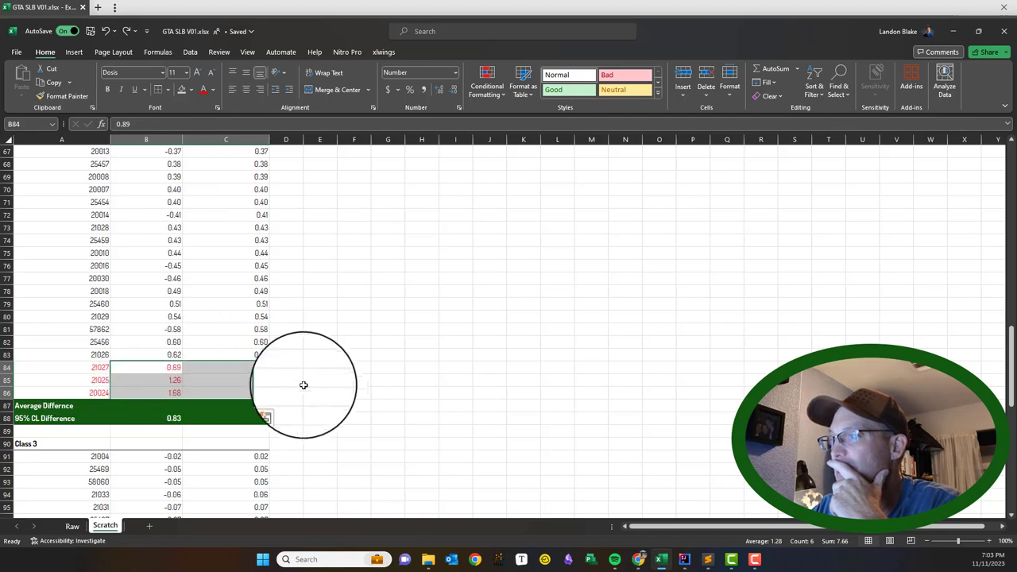
pyautogui.scroll(-2, 79, 283)
pyautogui.scroll(-3, 307, 300)
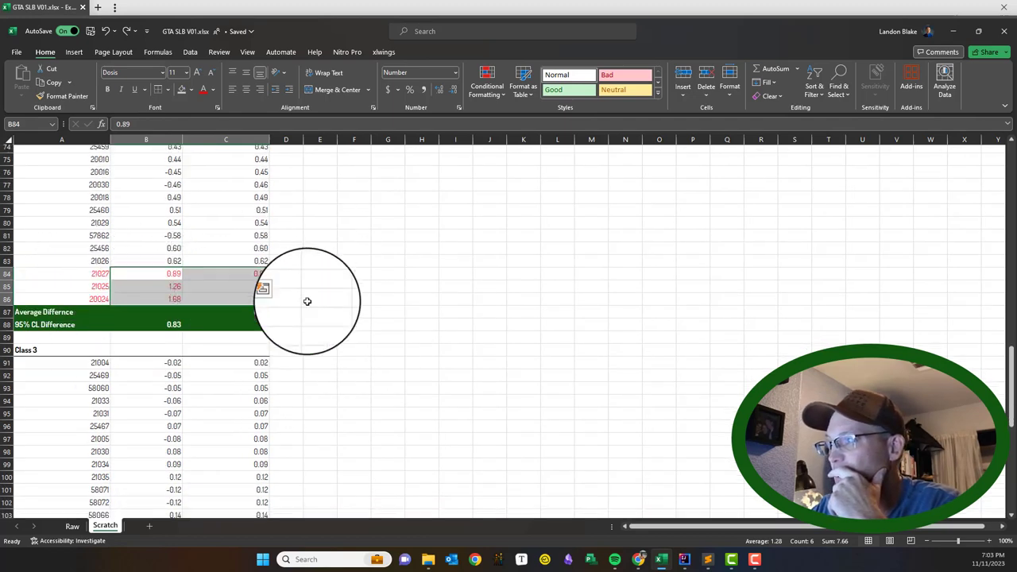
pyautogui.click(354, 354)
pyautogui.moveTo(100, 173); pyautogui.dragTo(243, 188)
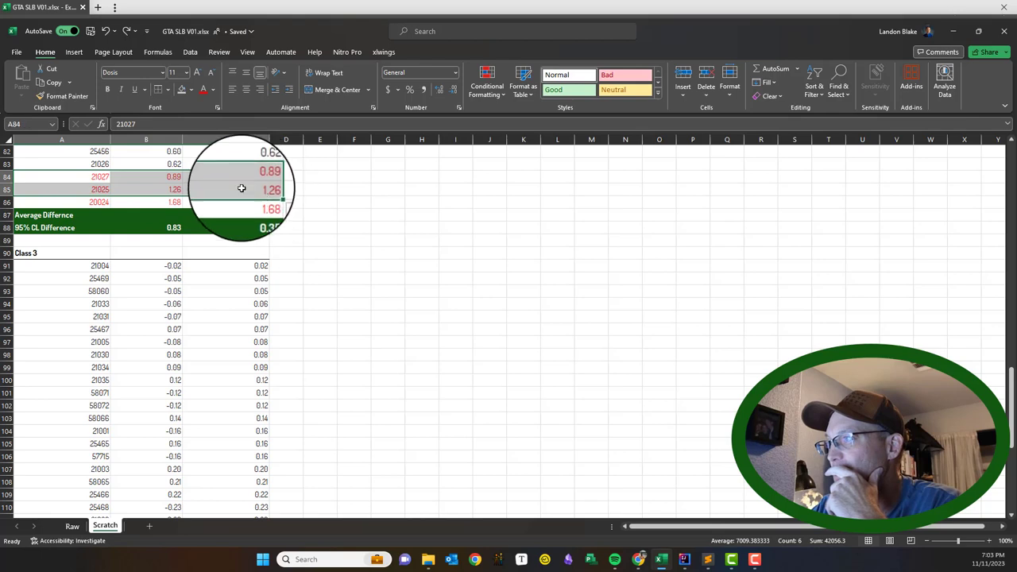
pyautogui.click(342, 304)
pyautogui.scroll(1, 175, 227)
pyautogui.click(101, 204)
pyautogui.moveTo(104, 210); pyautogui.dragTo(223, 221)
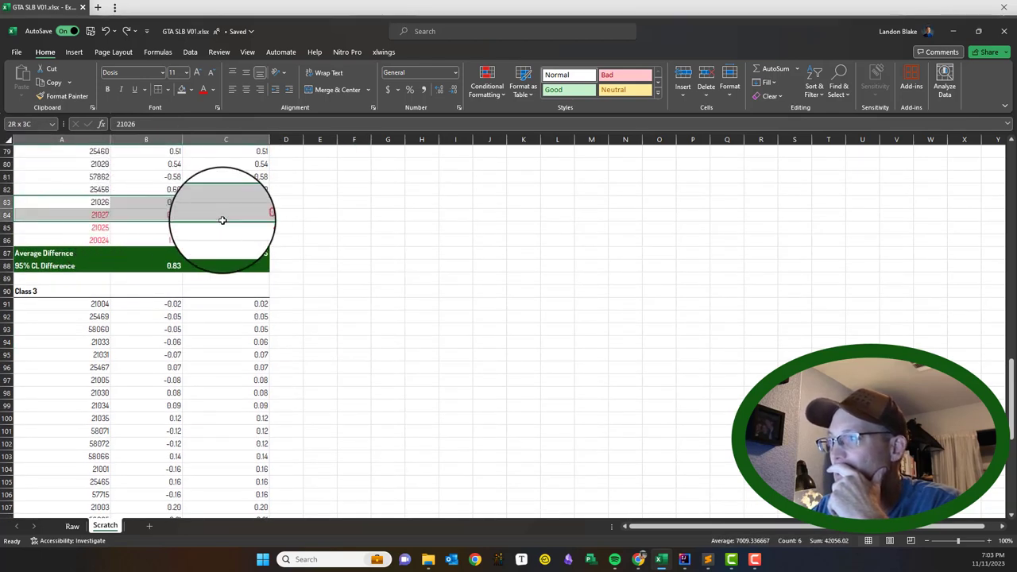
pyautogui.click(302, 254)
pyautogui.moveTo(91, 238); pyautogui.dragTo(211, 243)
pyautogui.moveTo(99, 215); pyautogui.dragTo(215, 226)
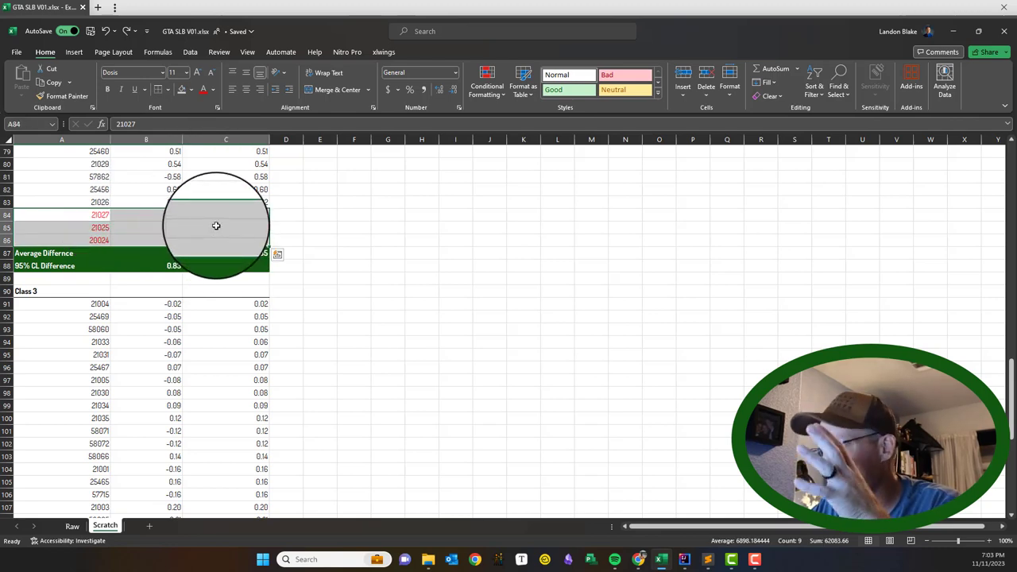
pyautogui.scroll(-6, 216, 226)
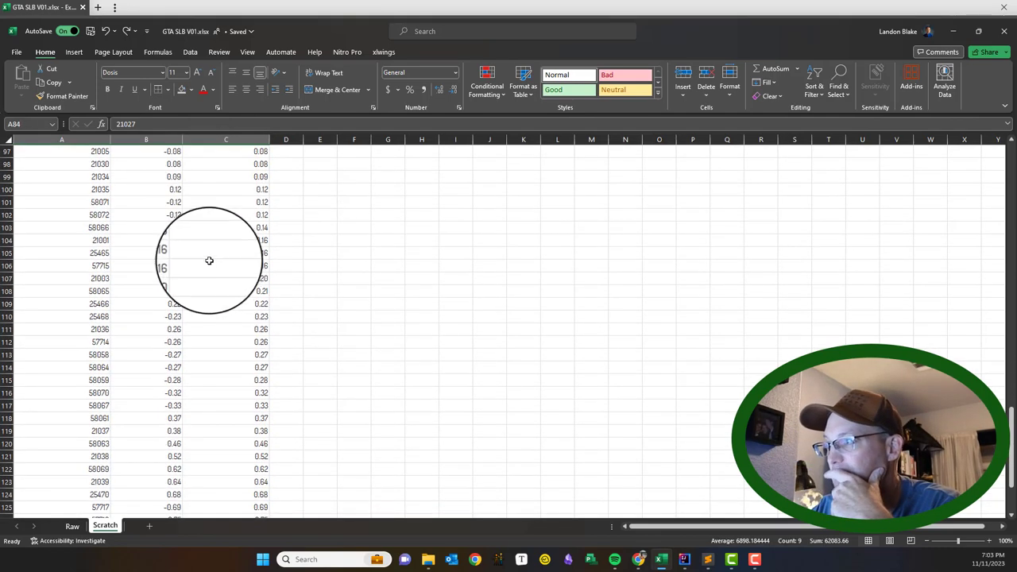
pyautogui.scroll(-4, 209, 261)
pyautogui.click(355, 415)
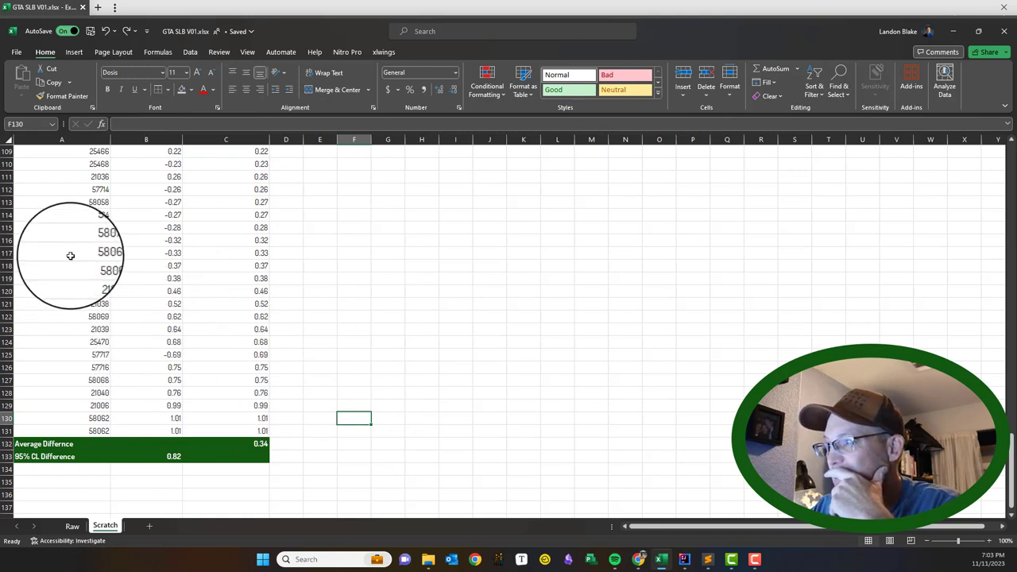
pyautogui.moveTo(74, 216); pyautogui.dragTo(238, 430)
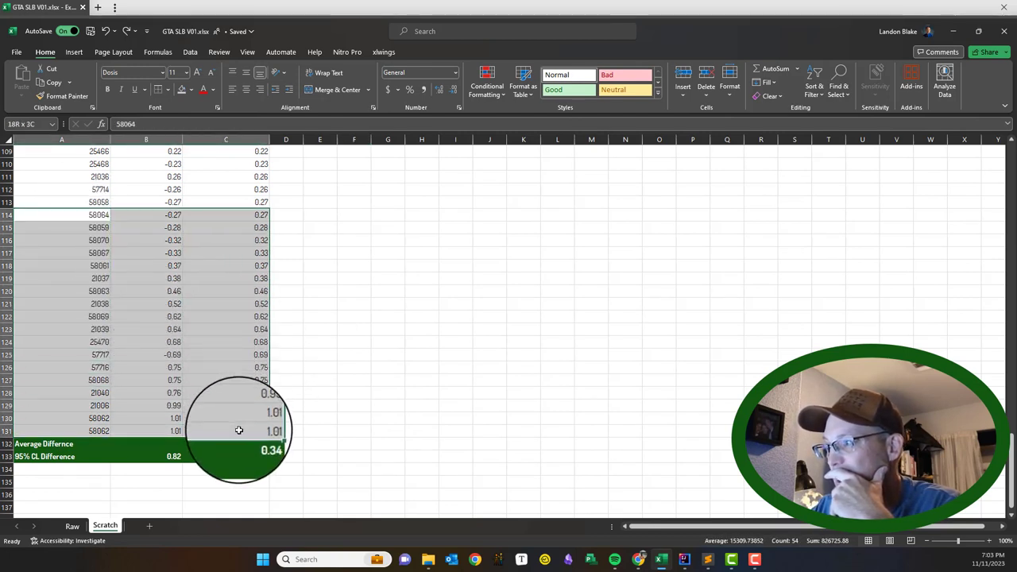
pyautogui.click(407, 454)
pyautogui.scroll(5, 262, 416)
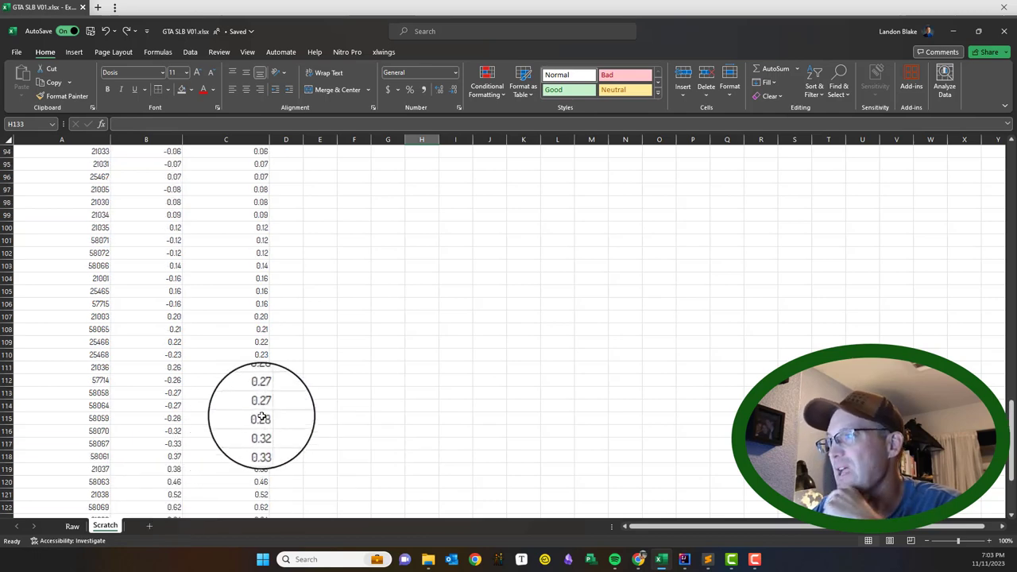
pyautogui.scroll(20, 261, 417)
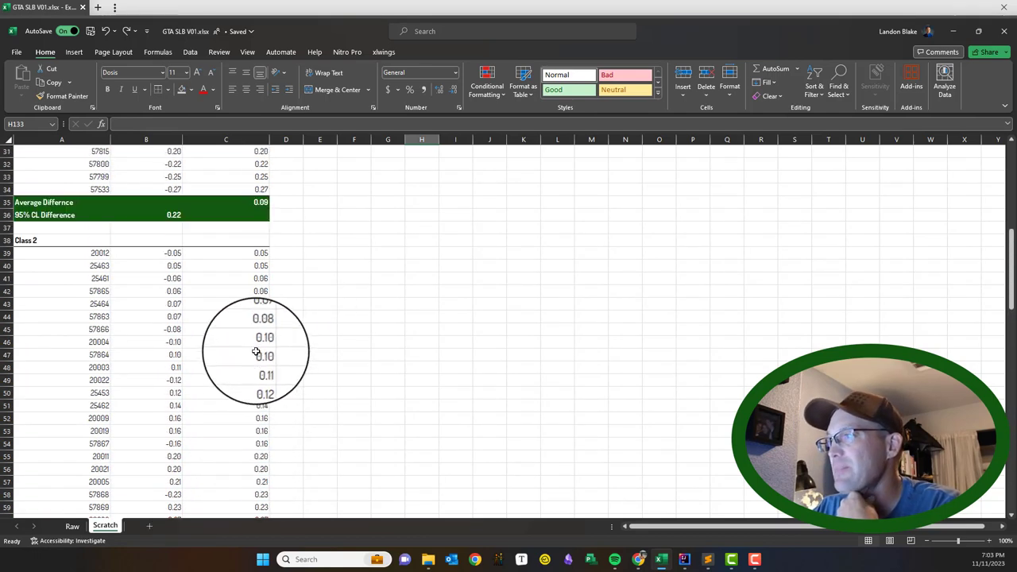
pyautogui.scroll(10, 255, 352)
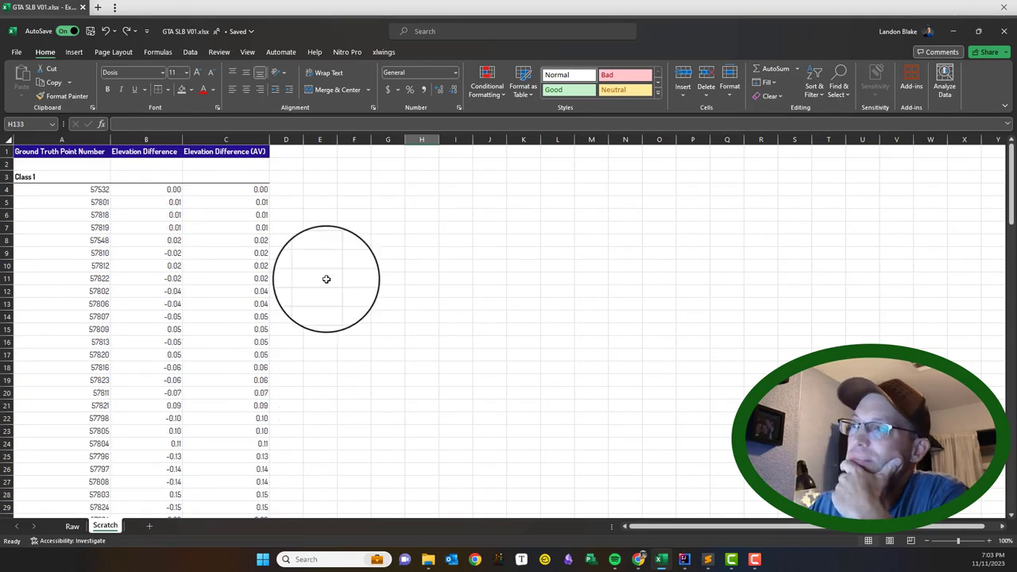
pyautogui.scroll(-5, 345, 283)
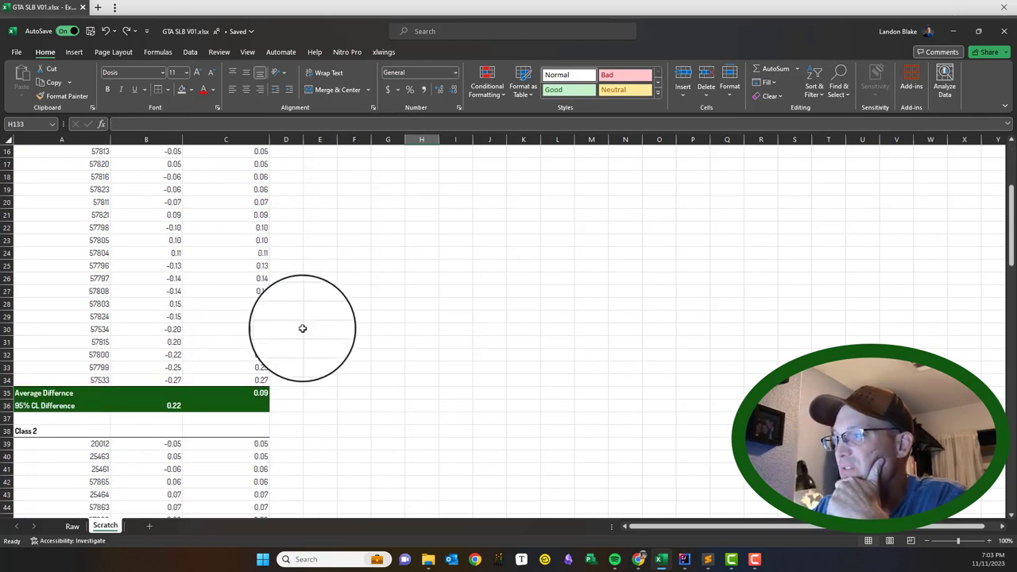
pyautogui.scroll(-2, 305, 319)
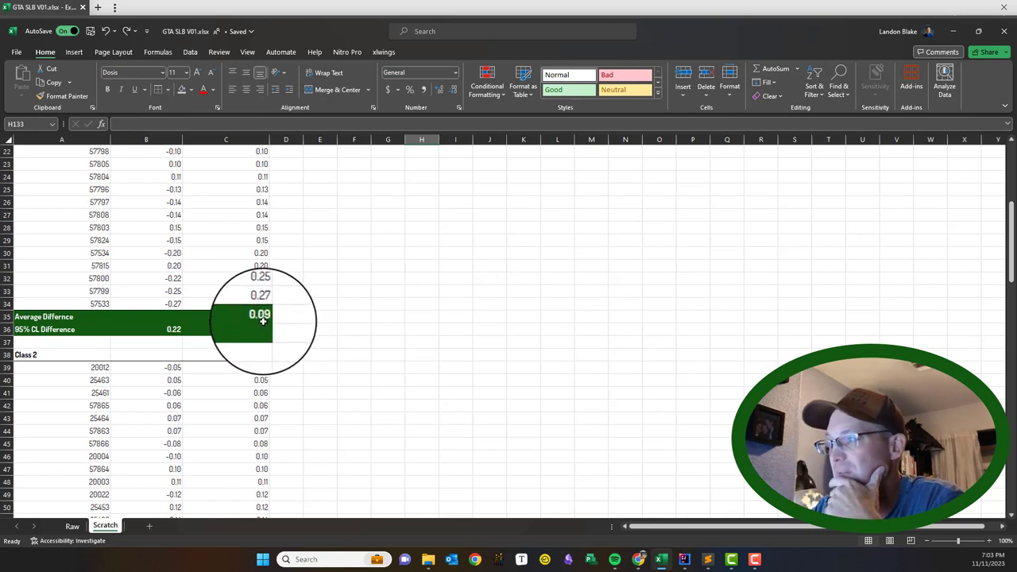
pyautogui.scroll(7, 259, 326)
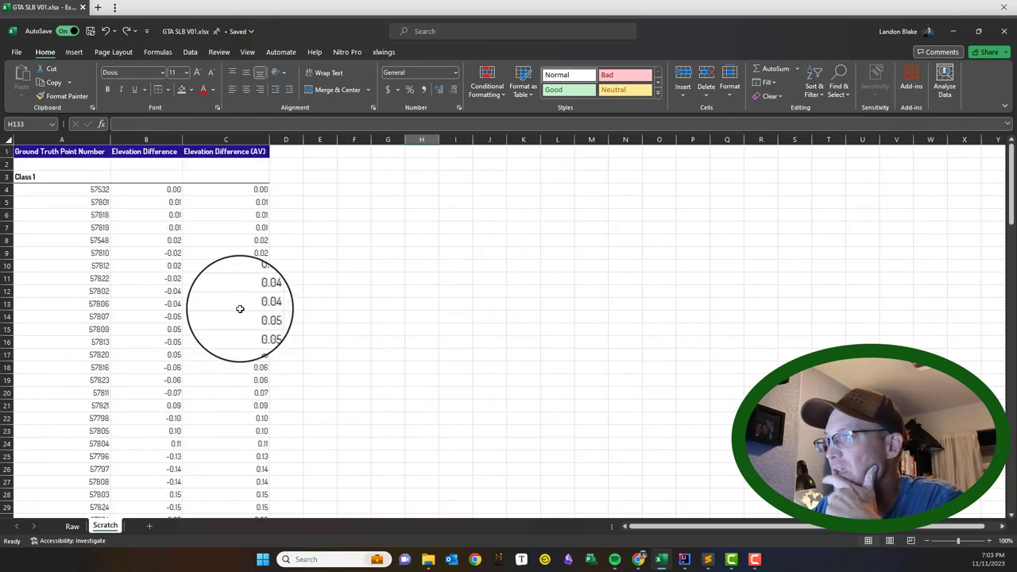
pyautogui.scroll(-6, 235, 214)
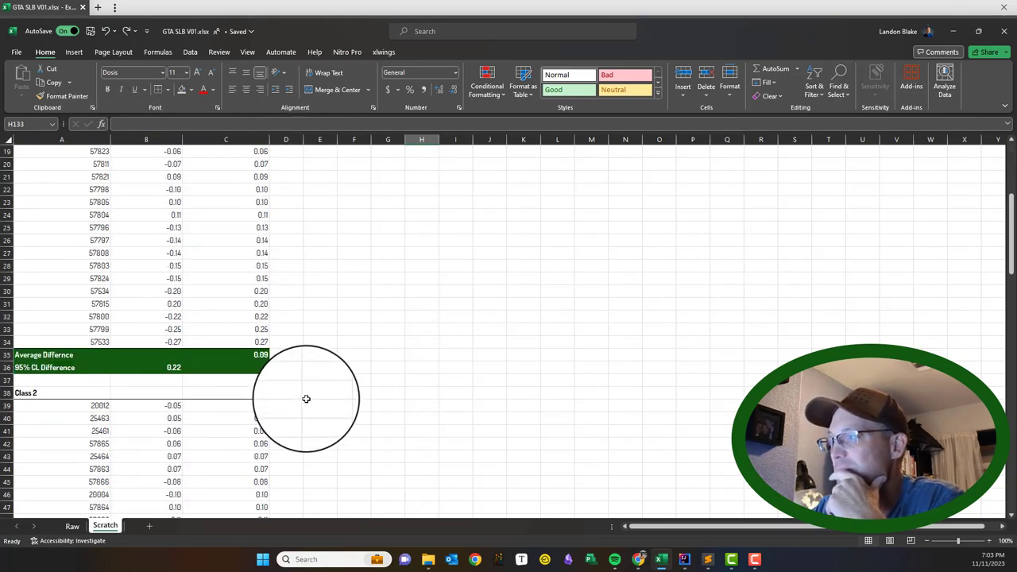
pyautogui.moveTo(263, 356); pyautogui.dragTo(53, 366)
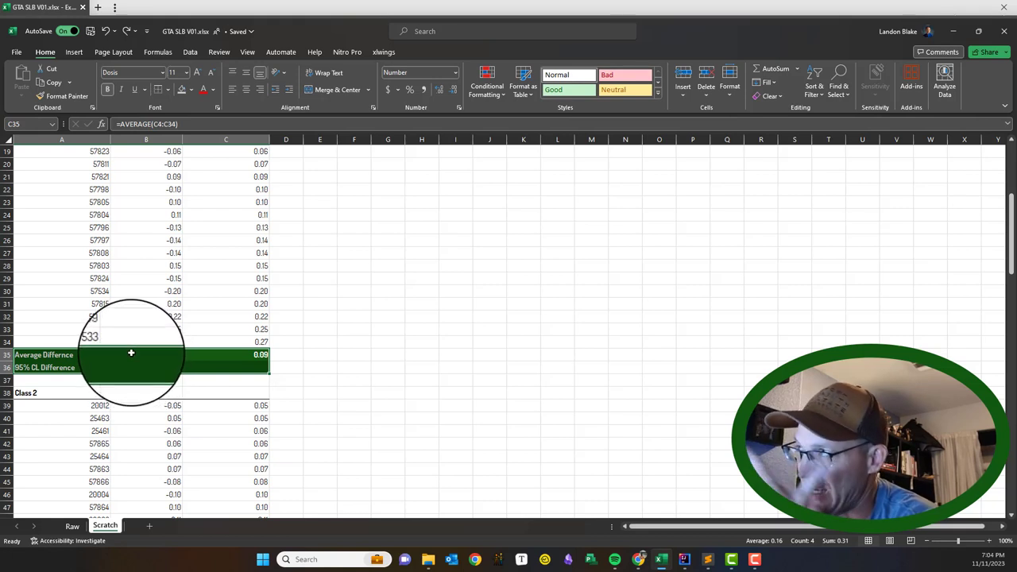
# Paste the copied summary rows into A35:C36.
pyautogui.hotkey('ctrl', 'v')
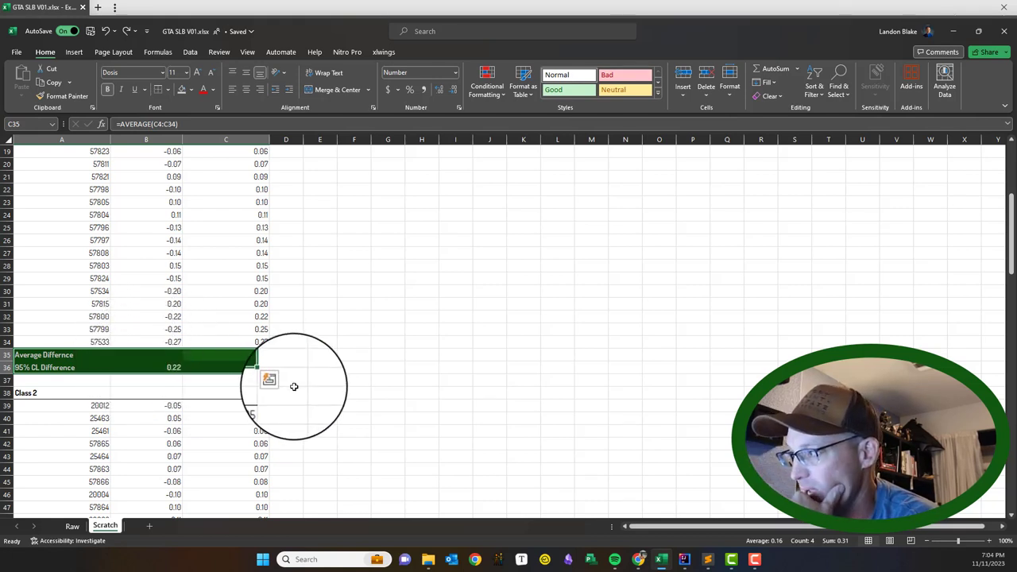
pyautogui.click(155, 380)
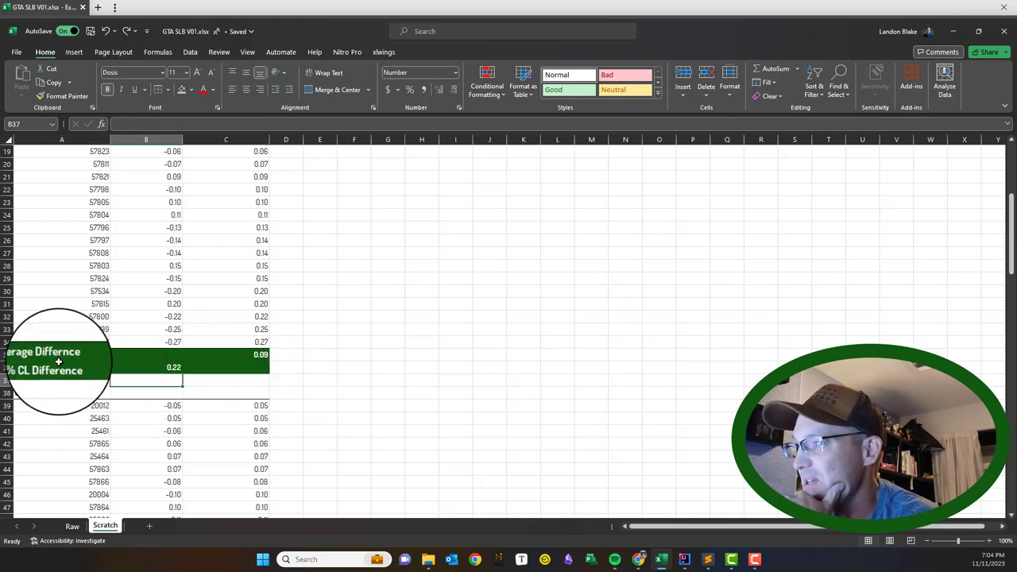
pyautogui.moveTo(58, 359); pyautogui.dragTo(227, 363)
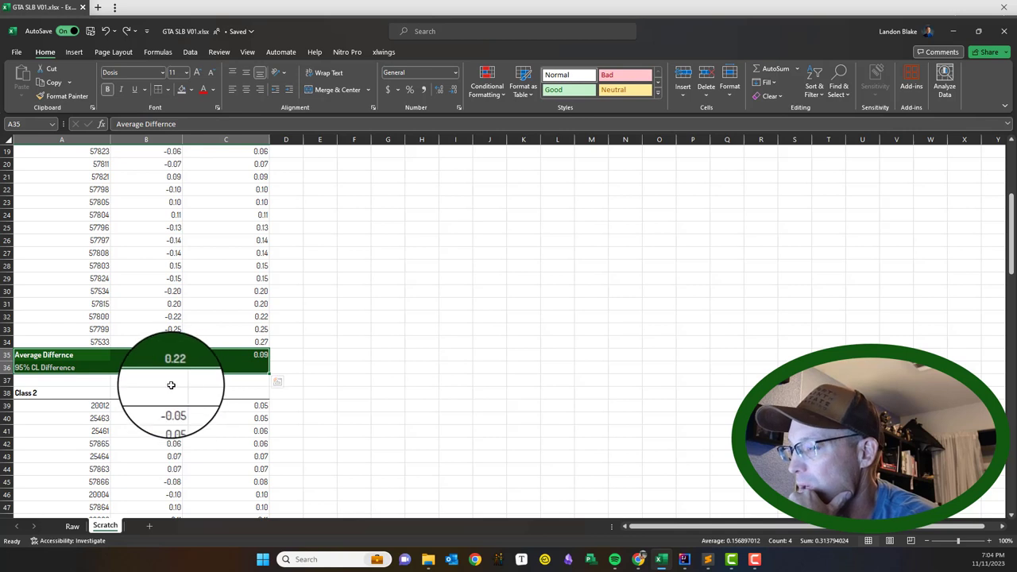
pyautogui.click(170, 368)
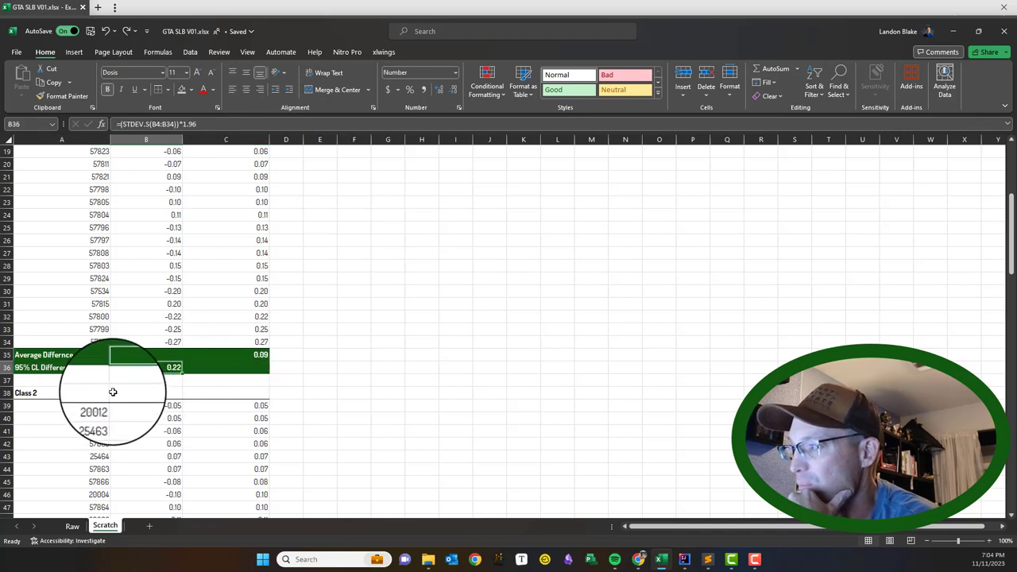
# Correct A35's label to 'Average Difference' and verify B36's 95% CL formula gives 0.22.
pyautogui.doubleClick(71, 355)
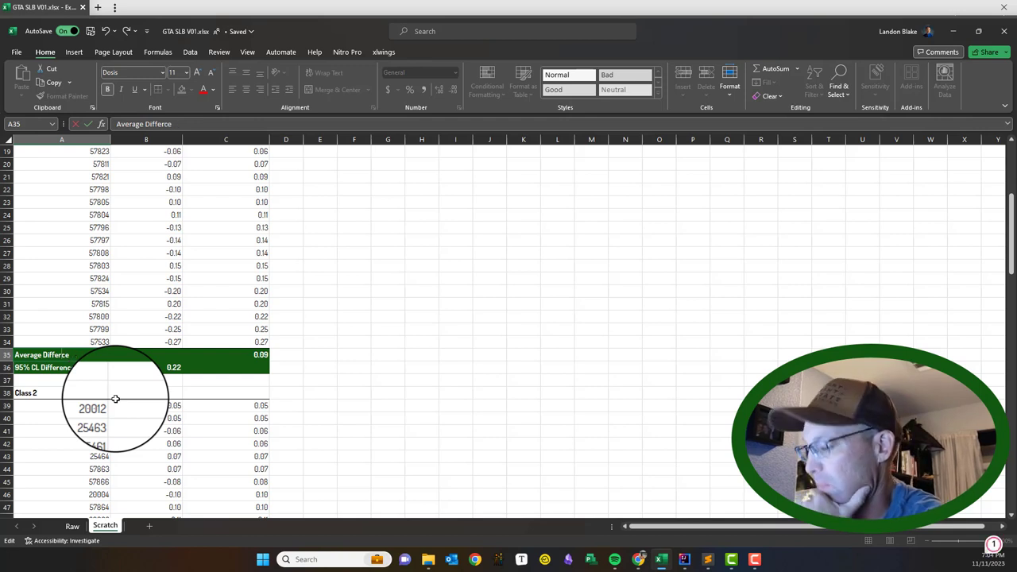
pyautogui.press('Return')
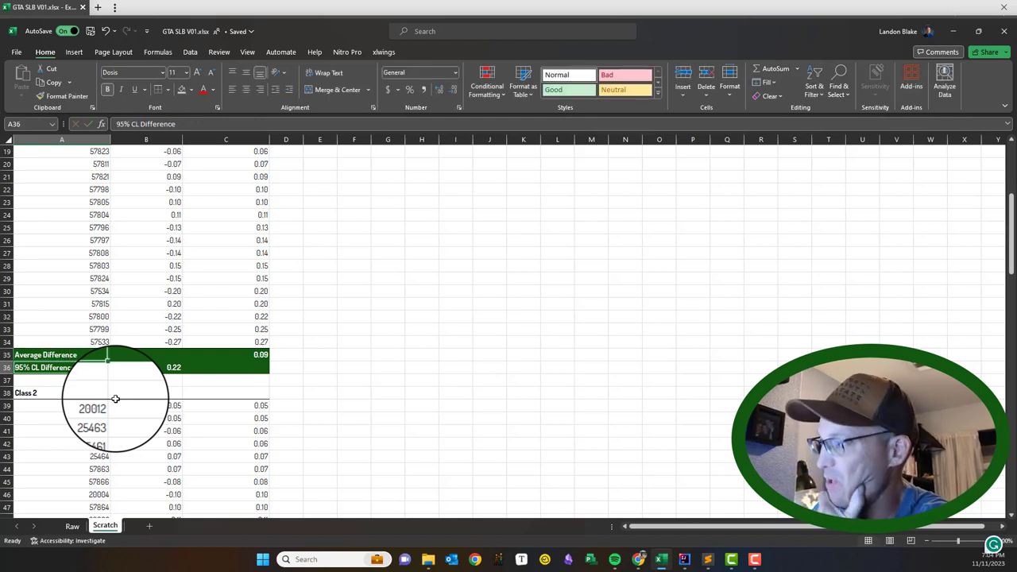
pyautogui.click(161, 372)
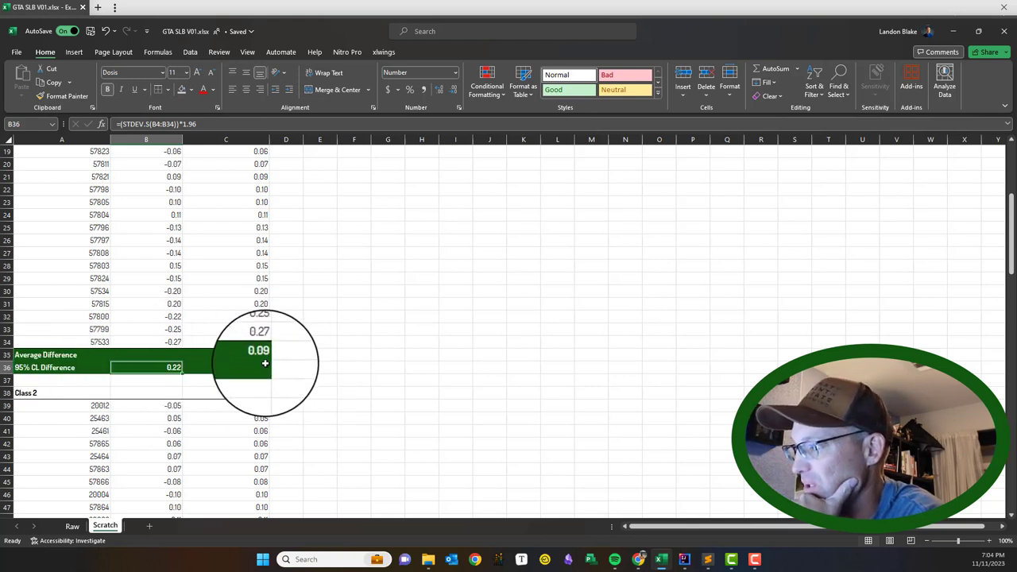
pyautogui.scroll(-2, 264, 361)
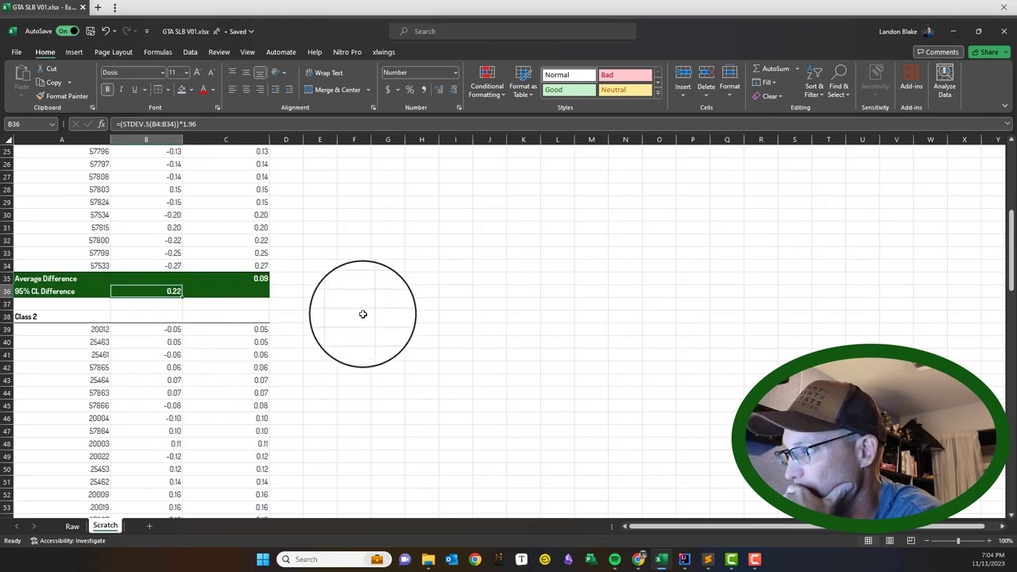
pyautogui.scroll(-1, 195, 297)
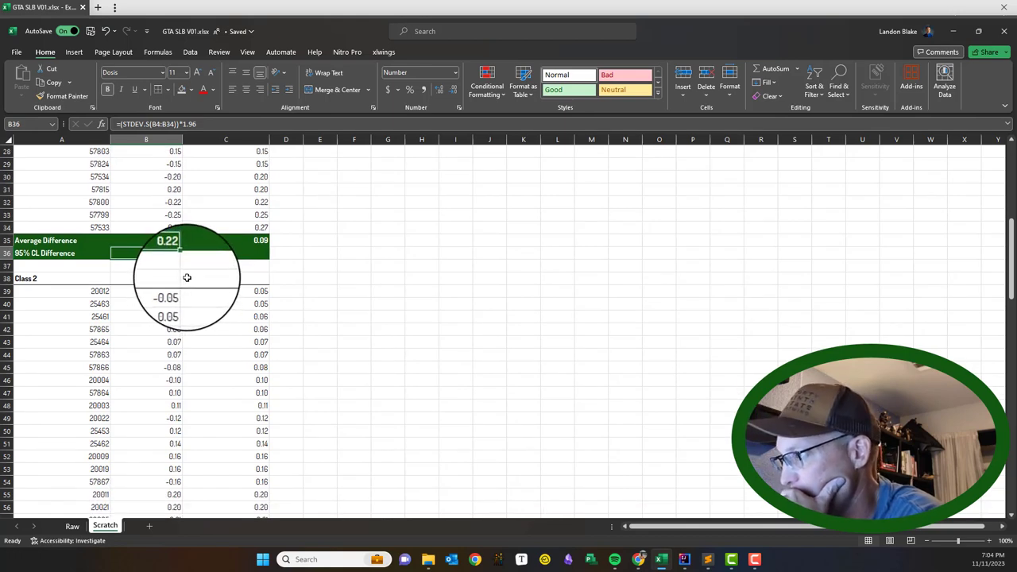
pyautogui.scroll(-2, 191, 279)
pyautogui.scroll(3, 195, 283)
pyautogui.scroll(-3, 129, 312)
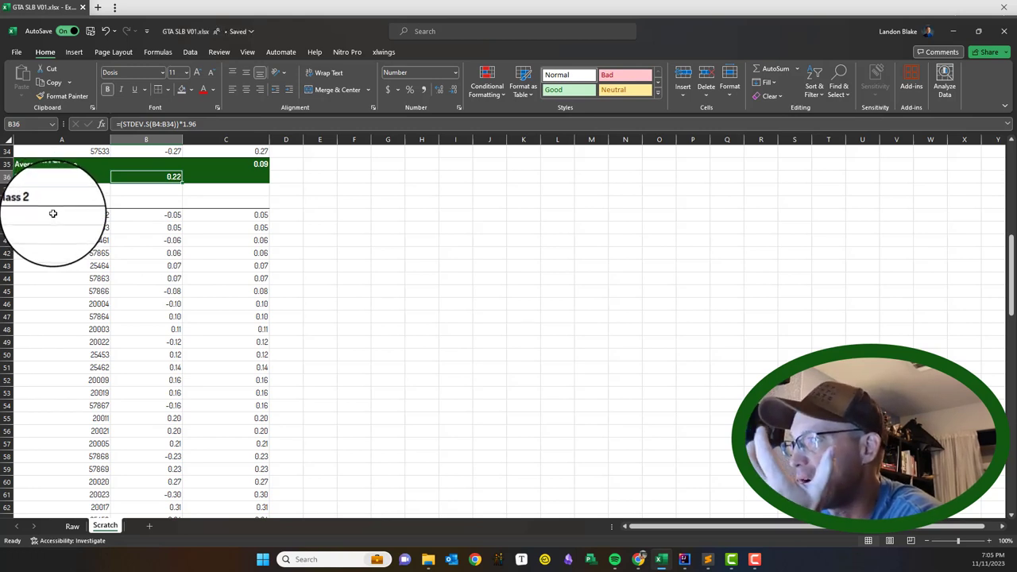
pyautogui.scroll(-10, 57, 215)
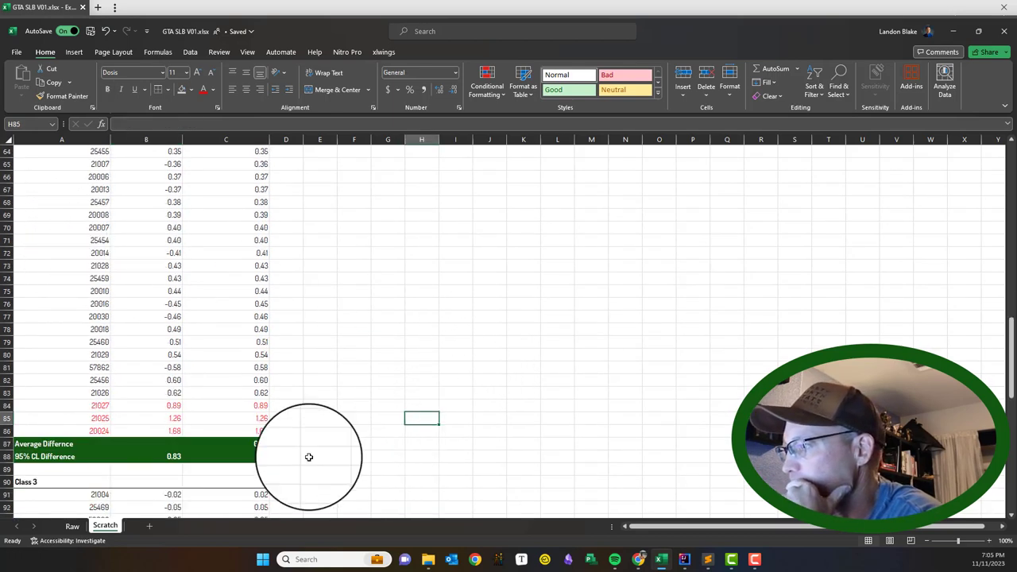
pyautogui.moveTo(40, 445); pyautogui.dragTo(242, 454)
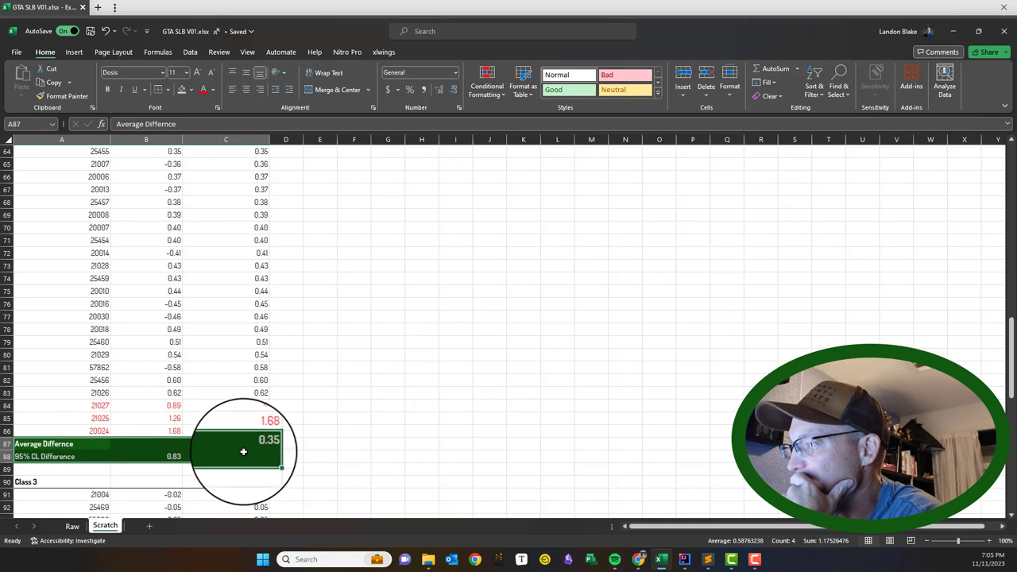
pyautogui.click(171, 456)
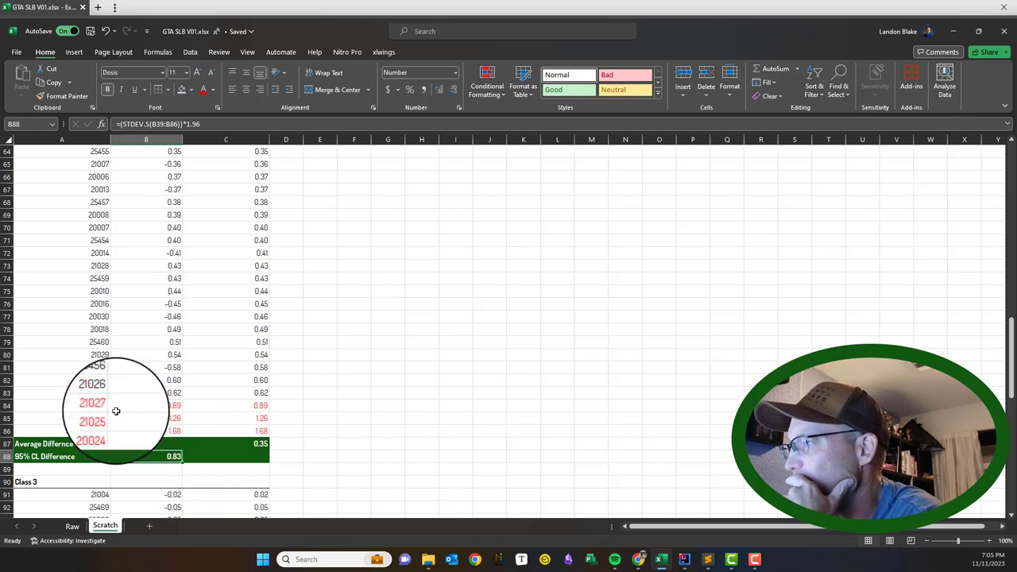
pyautogui.moveTo(101, 382); pyautogui.dragTo(243, 418)
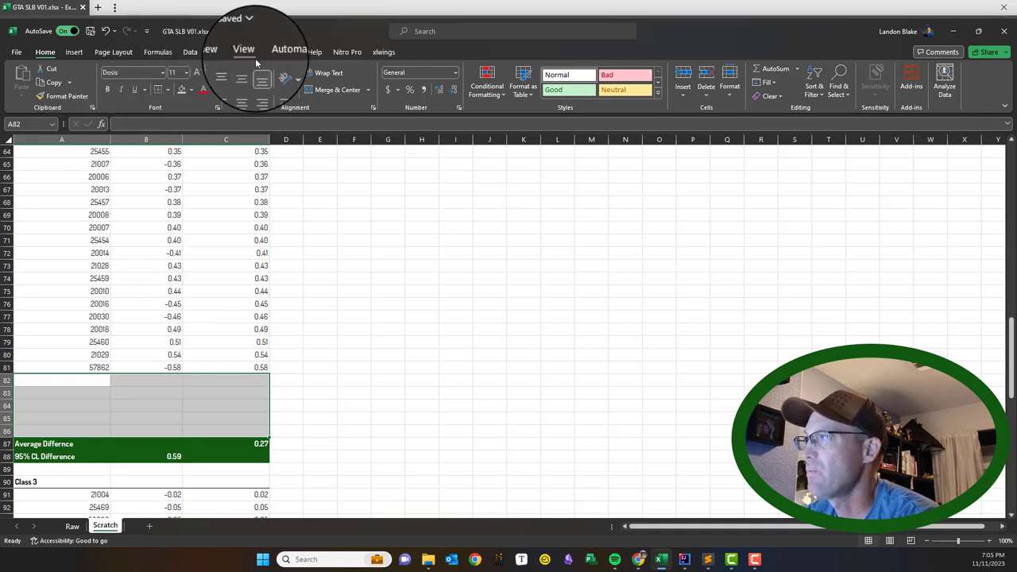
pyautogui.click(106, 32)
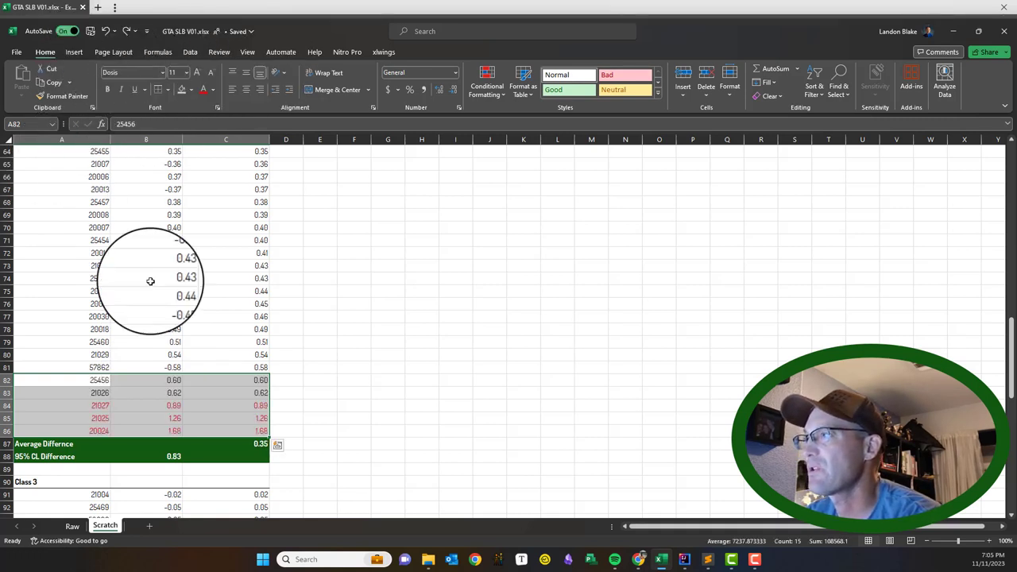
pyautogui.moveTo(55, 407); pyautogui.dragTo(234, 430)
pyautogui.scroll(-6, 424, 413)
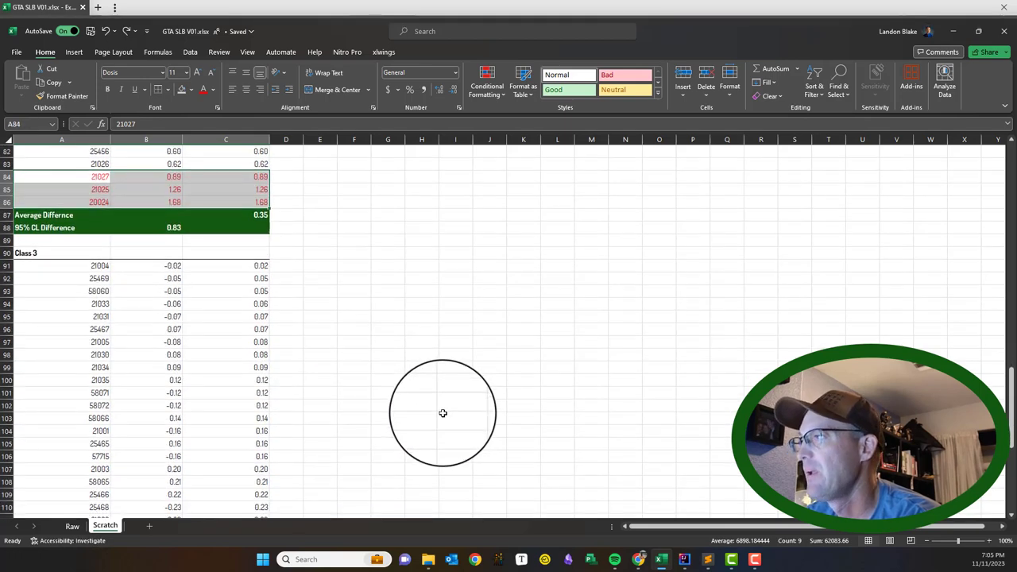
pyautogui.click(353, 354)
pyautogui.scroll(-9, 350, 366)
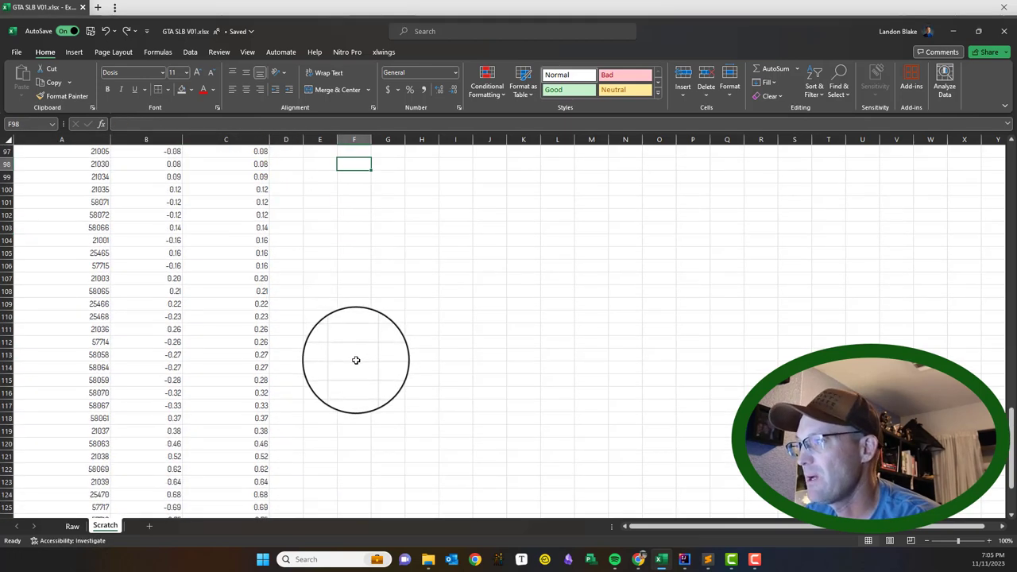
pyautogui.scroll(10, 275, 439)
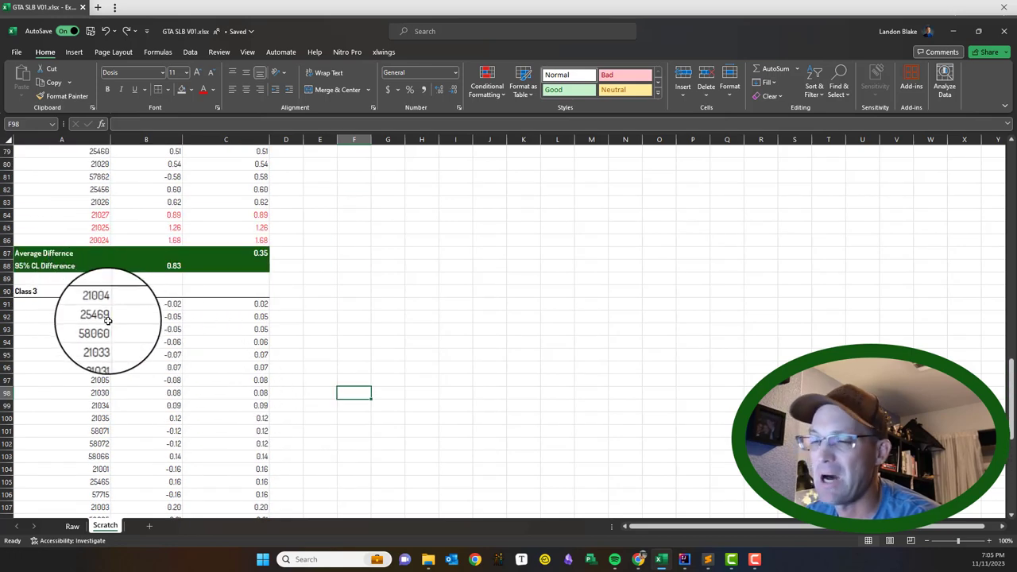
pyautogui.scroll(-5, 109, 317)
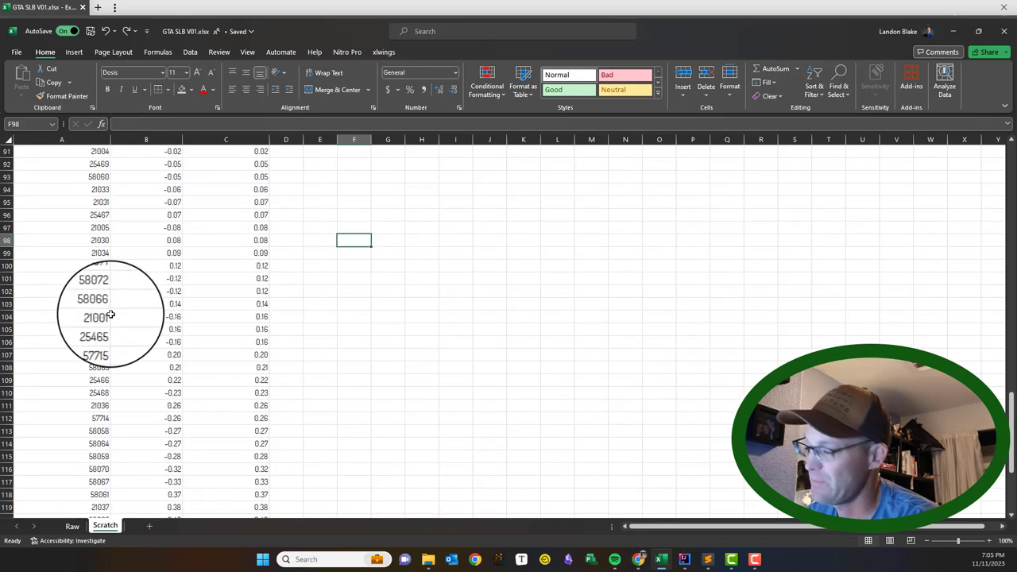
pyautogui.scroll(-5, 135, 334)
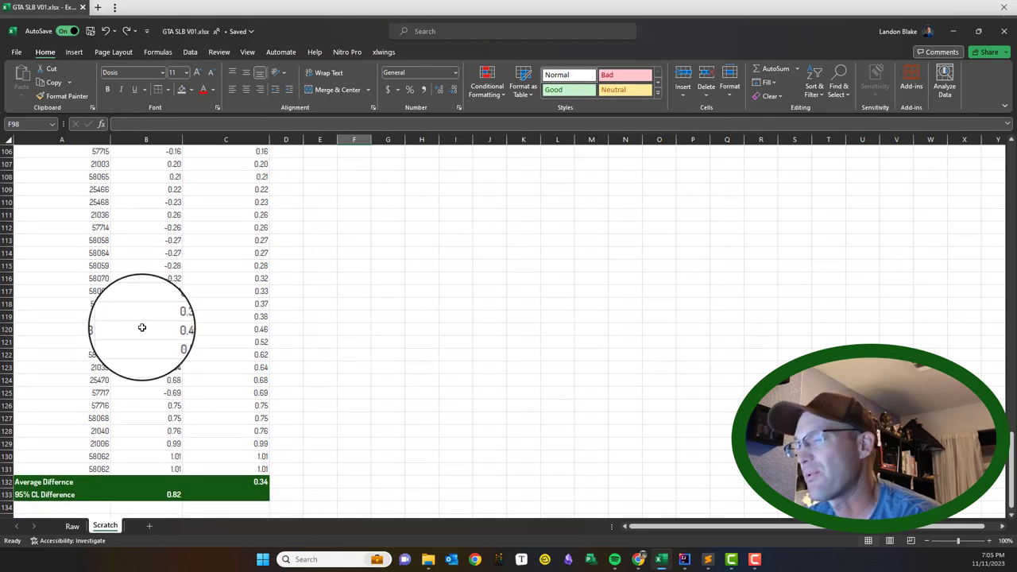
pyautogui.scroll(-3, 113, 318)
pyautogui.scroll(1, 206, 382)
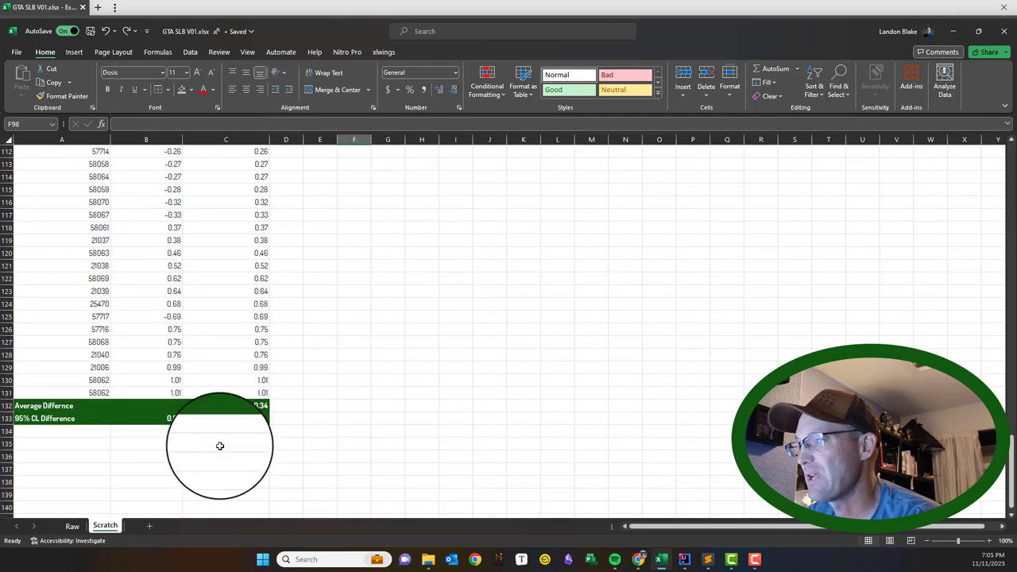
pyautogui.click(219, 446)
pyautogui.moveTo(76, 407); pyautogui.dragTo(233, 418)
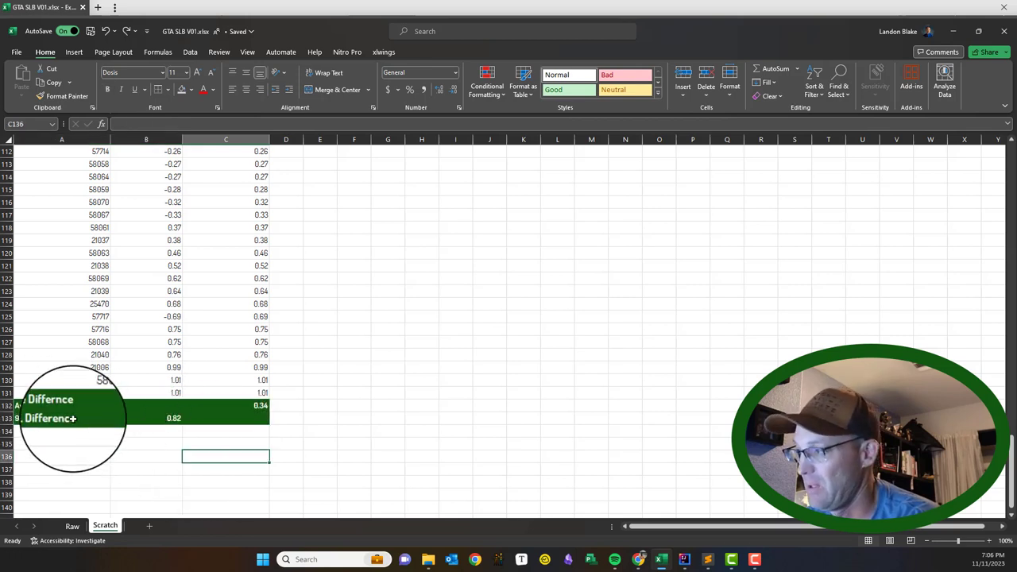
pyautogui.moveTo(75, 409); pyautogui.dragTo(227, 416)
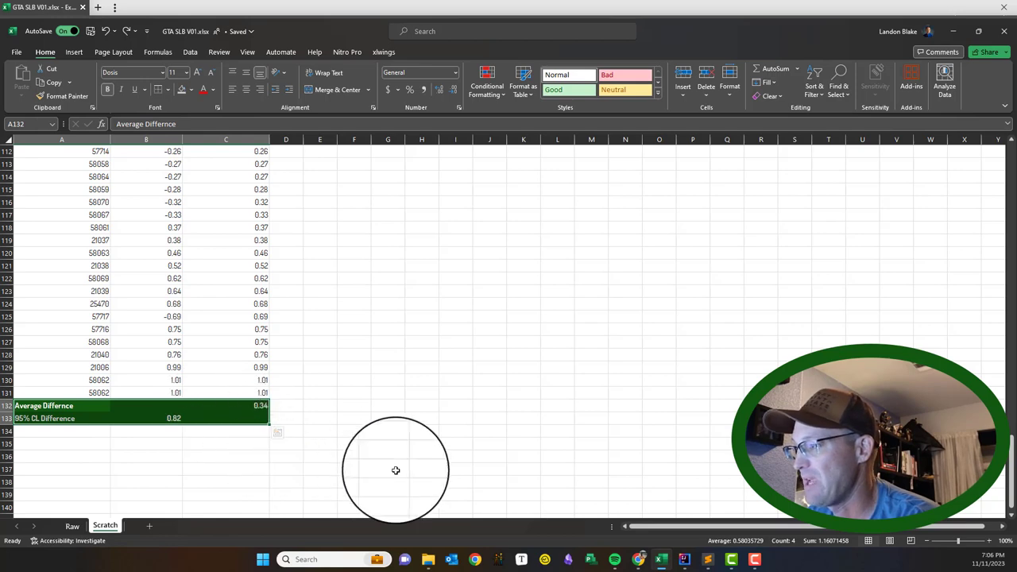
pyautogui.scroll(12, 397, 465)
pyautogui.scroll(-12, 390, 445)
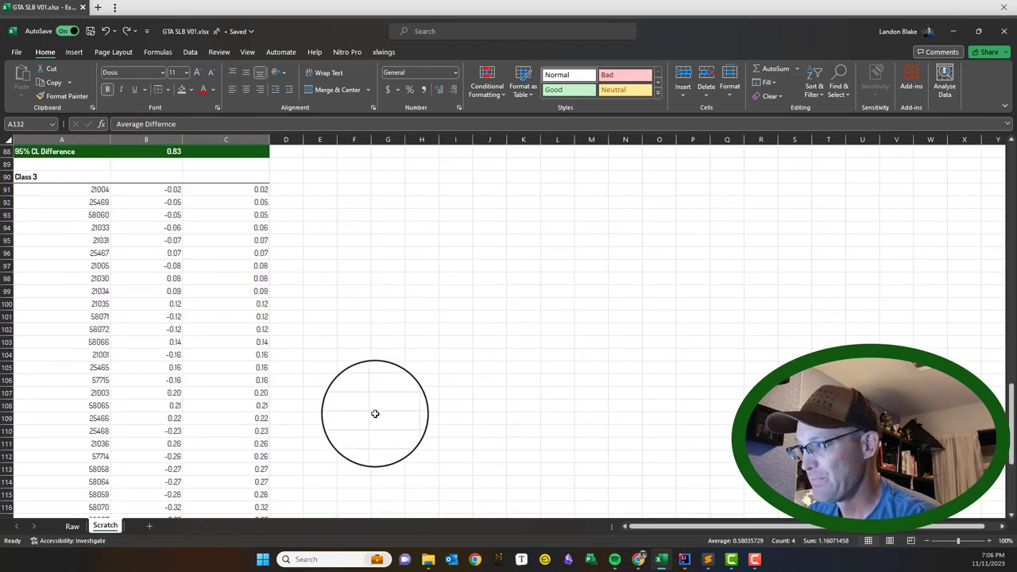
pyautogui.click(155, 476)
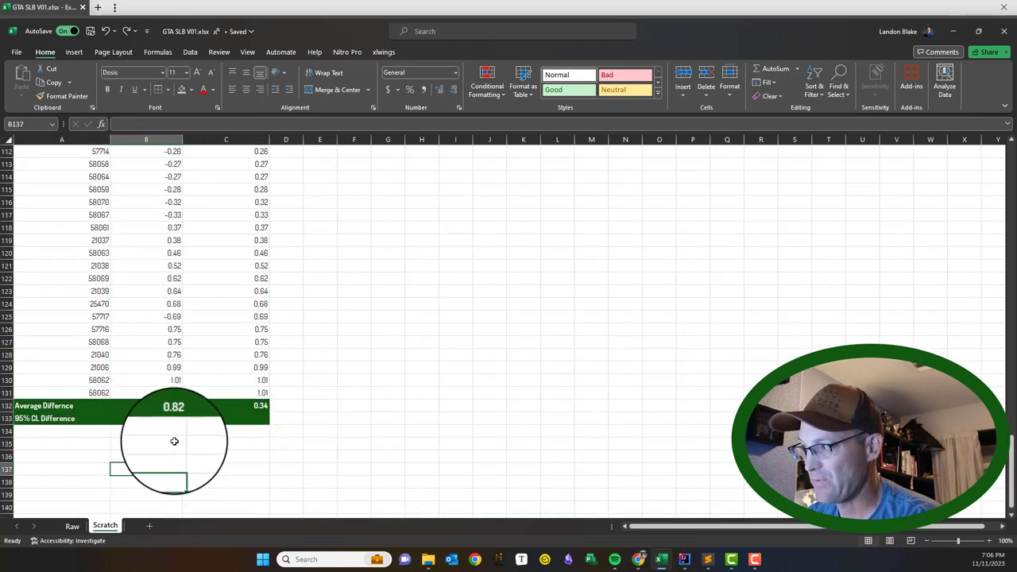
pyautogui.scroll(9, 182, 429)
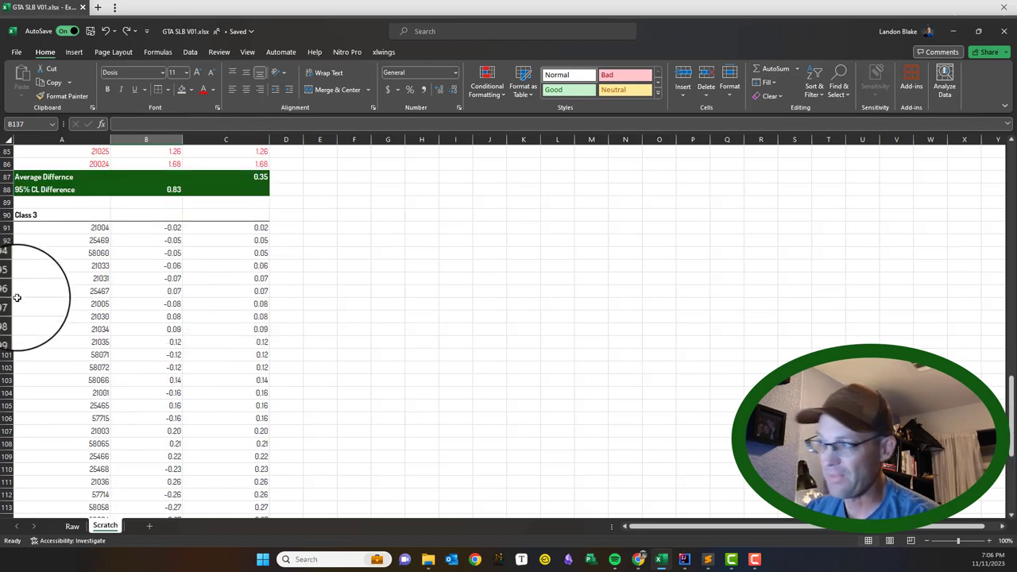
pyautogui.click(176, 190)
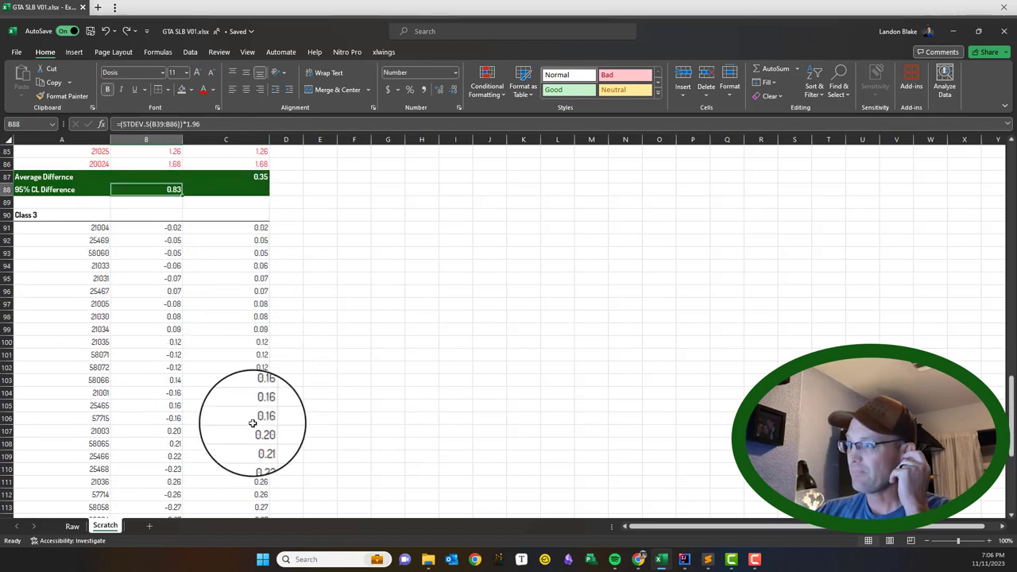
pyautogui.scroll(-9, 215, 429)
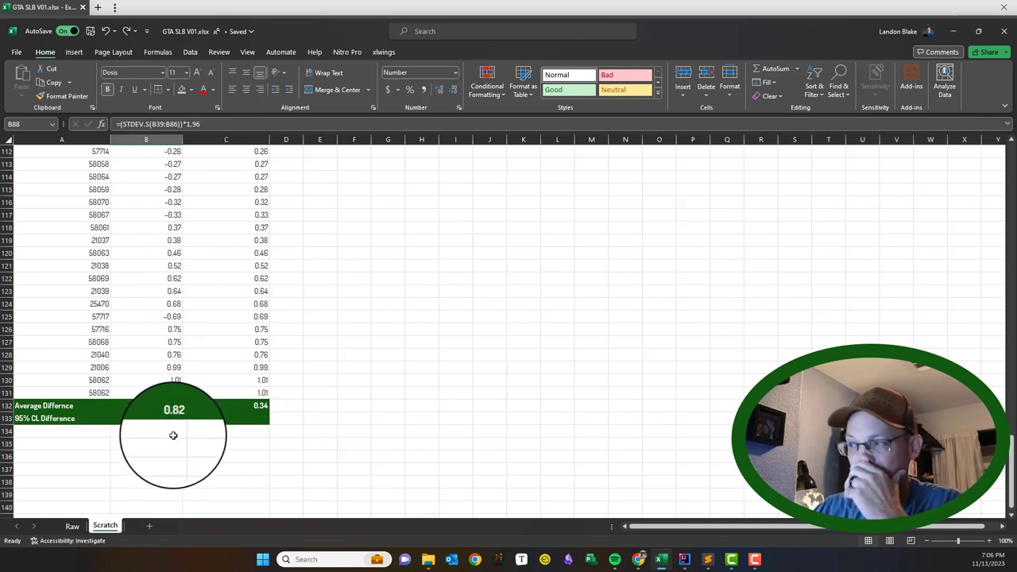
pyautogui.scroll(9, 189, 437)
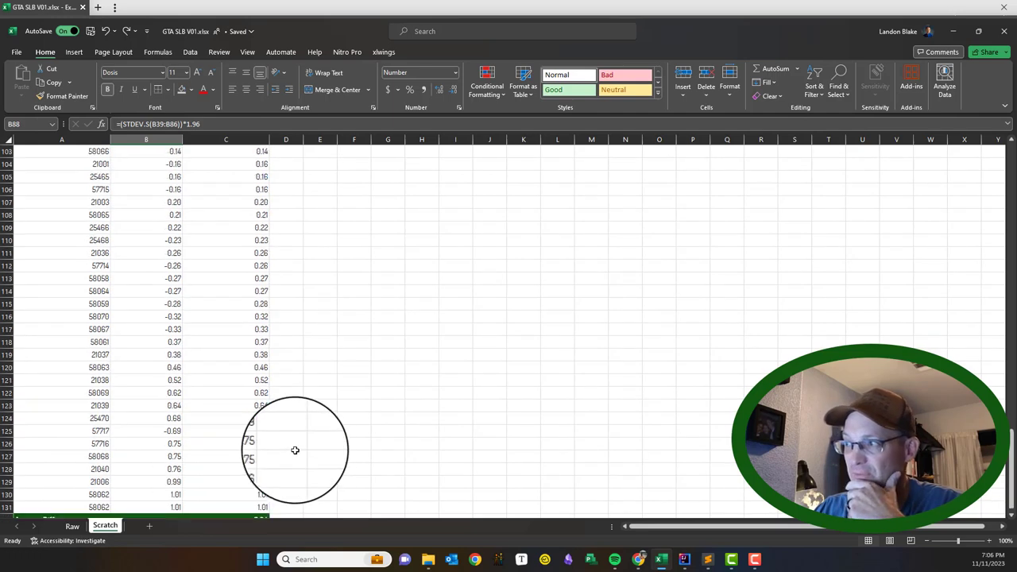
pyautogui.click(409, 358)
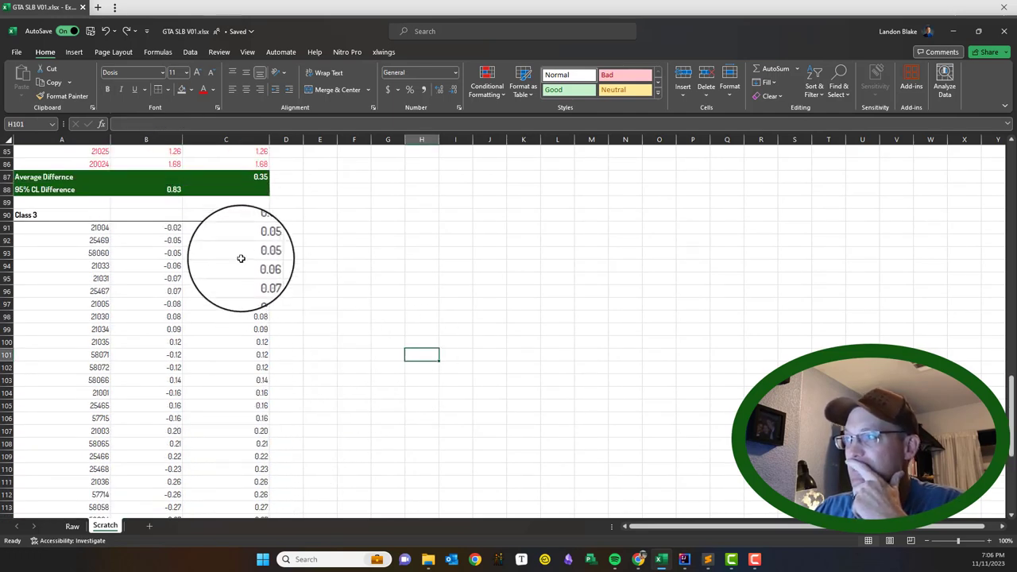
pyautogui.click(89, 243)
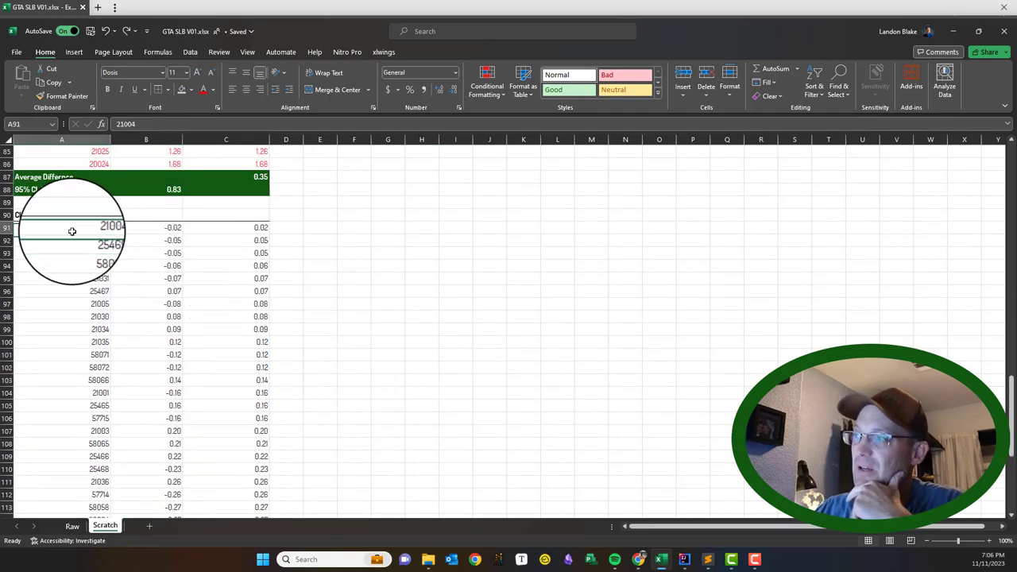
pyautogui.moveTo(72, 230); pyautogui.dragTo(245, 489)
pyautogui.scroll(-2, 220, 364)
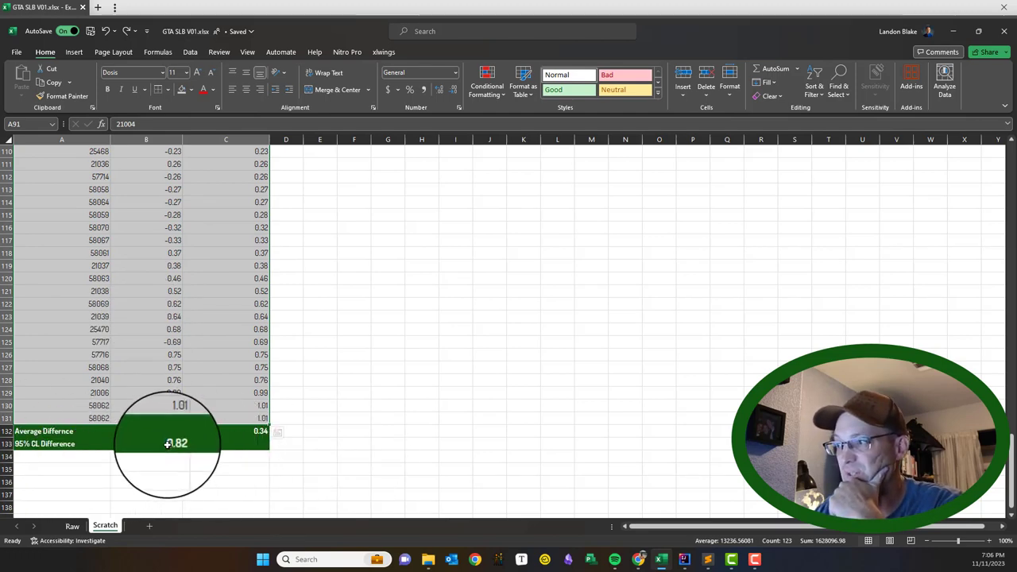
pyautogui.click(395, 474)
pyautogui.scroll(20, 421, 445)
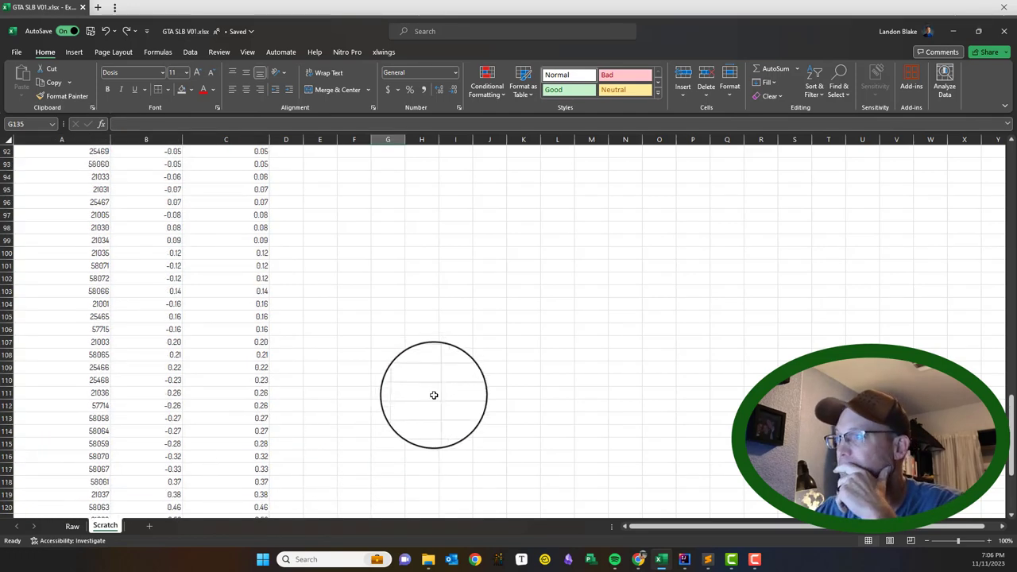
pyautogui.scroll(15, 439, 419)
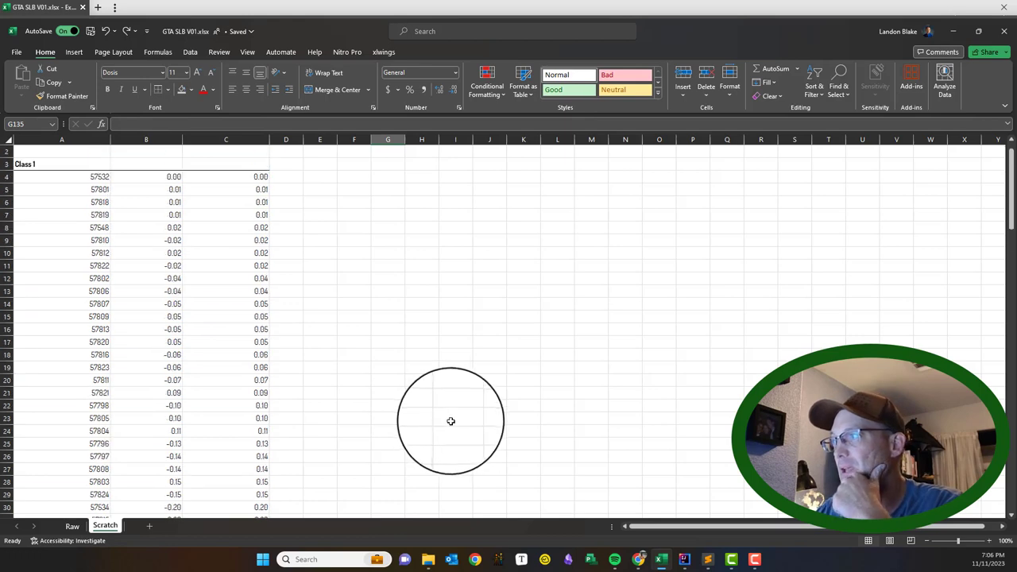
pyautogui.scroll(-6, 441, 407)
pyautogui.scroll(-17, 441, 407)
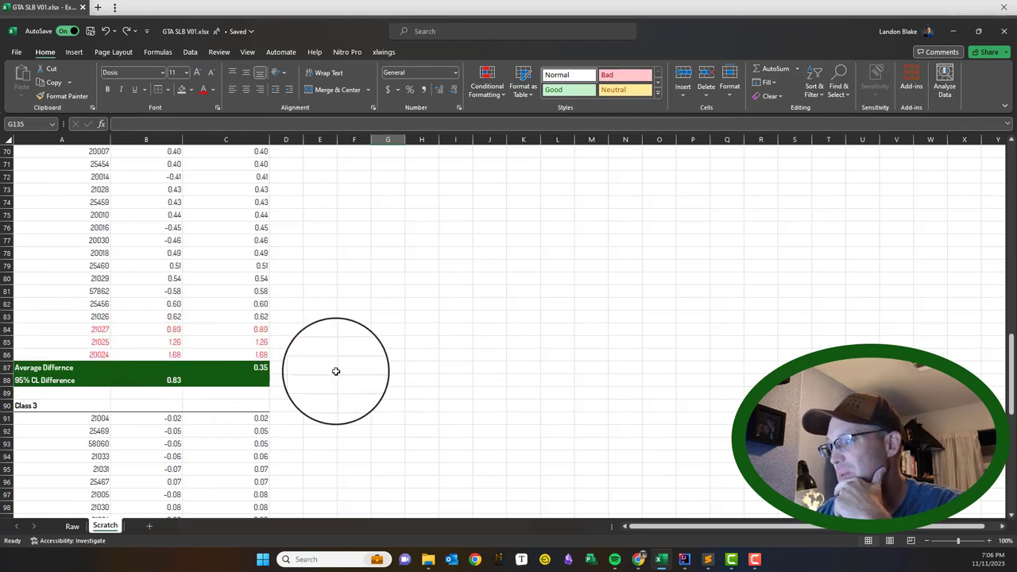
pyautogui.scroll(-15, 352, 397)
pyautogui.scroll(20, 355, 399)
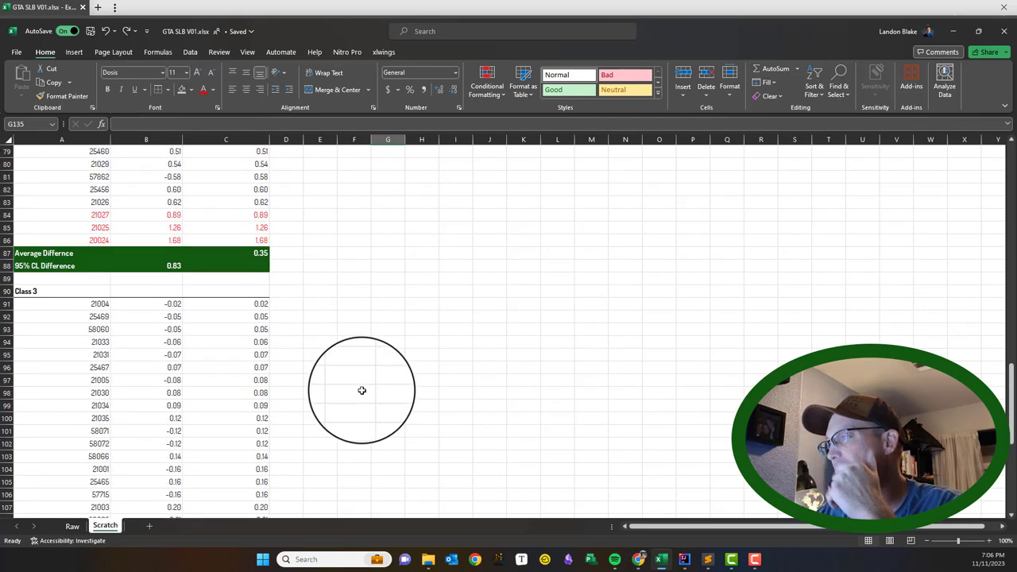
pyautogui.scroll(15, 370, 403)
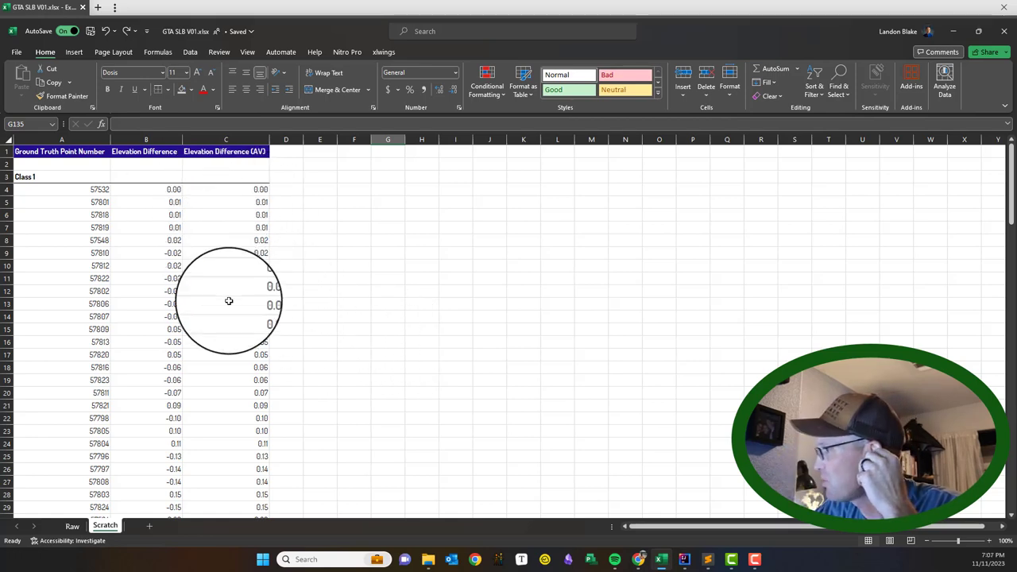
pyautogui.scroll(-4, 214, 306)
pyautogui.scroll(-2, 201, 310)
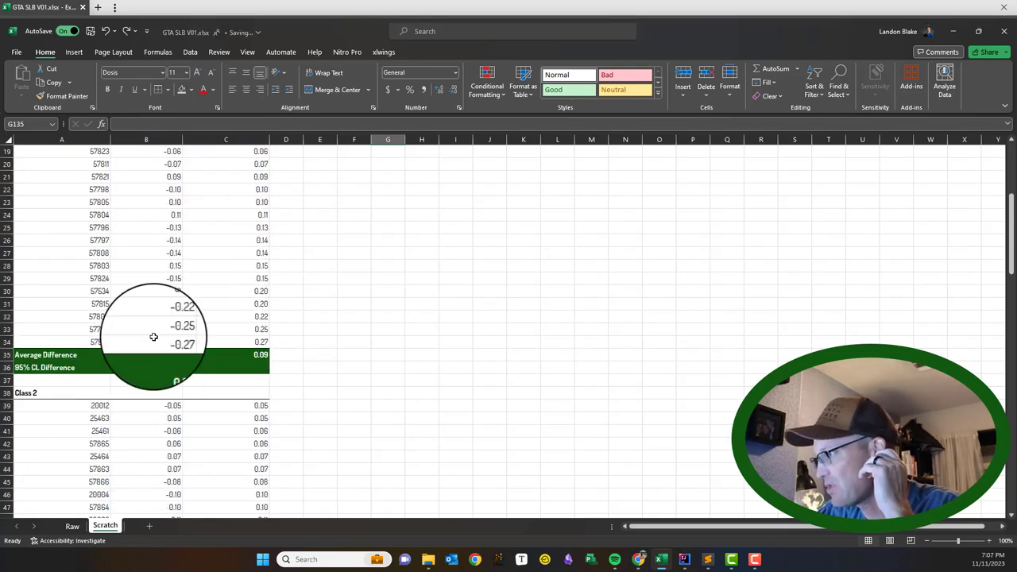
pyautogui.scroll(-3, 151, 342)
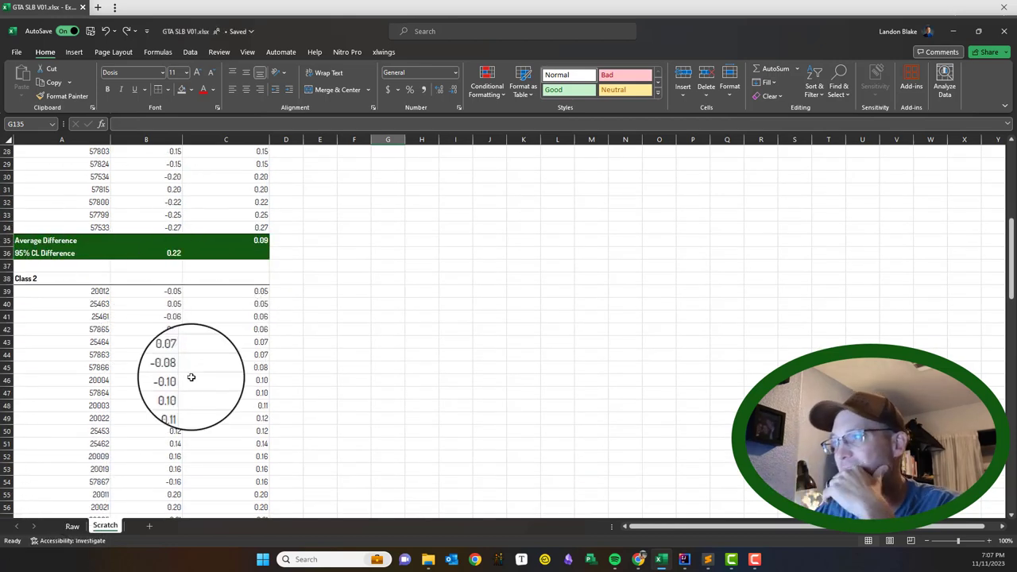
pyautogui.scroll(3, 198, 369)
pyautogui.scroll(6, 202, 363)
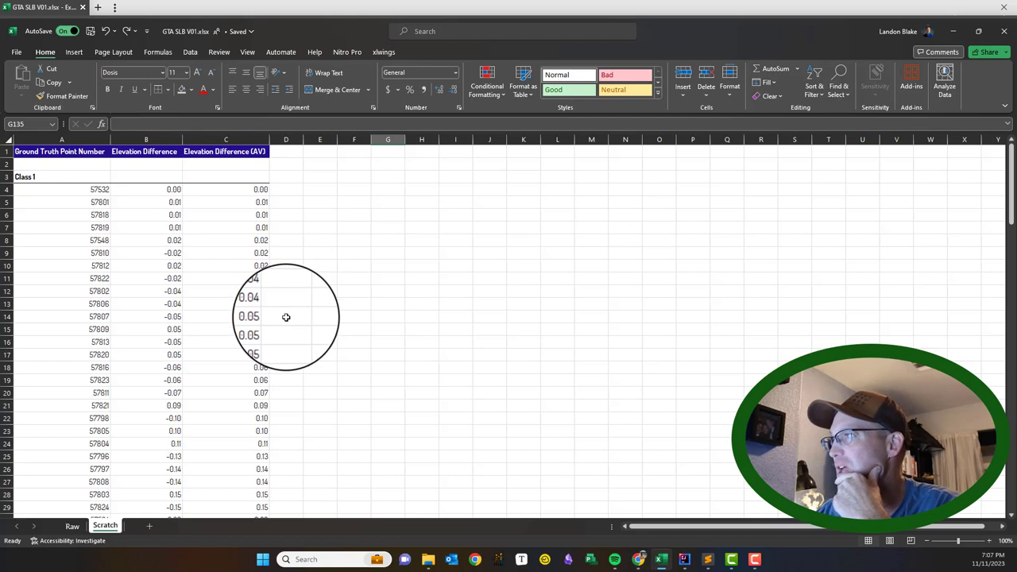
pyautogui.scroll(-8, 286, 319)
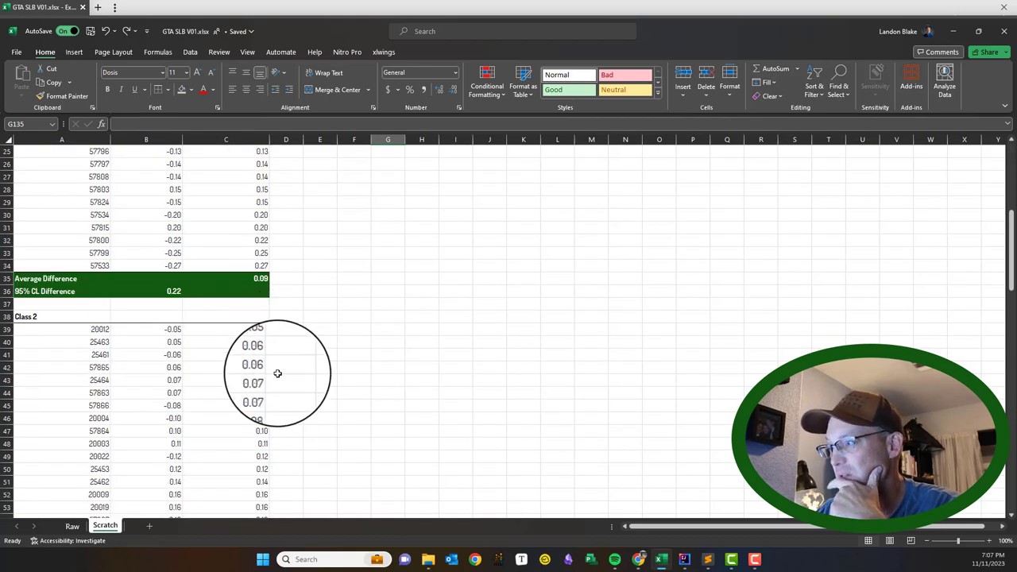
# Delete the Raw sheet from the workbook.
pyautogui.click(73, 526)
pyautogui.scroll(12, 338, 378)
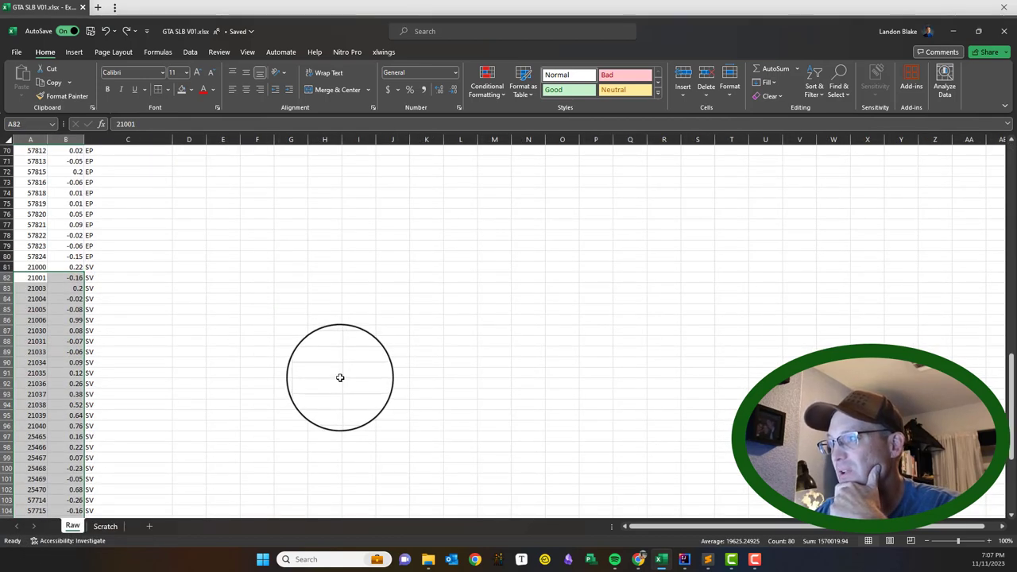
pyautogui.scroll(10, 335, 391)
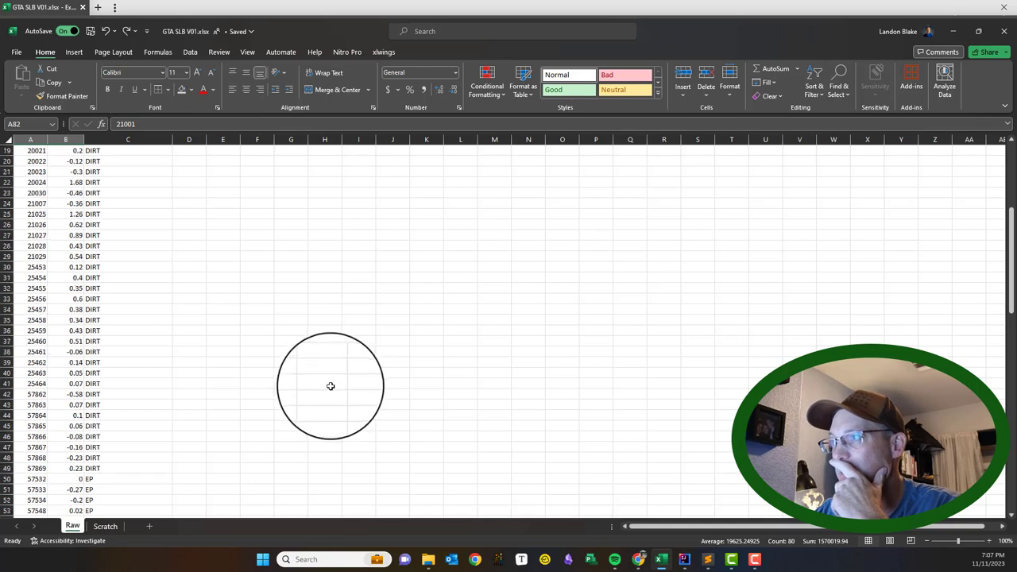
pyautogui.rightClick(73, 526)
pyautogui.click(101, 358)
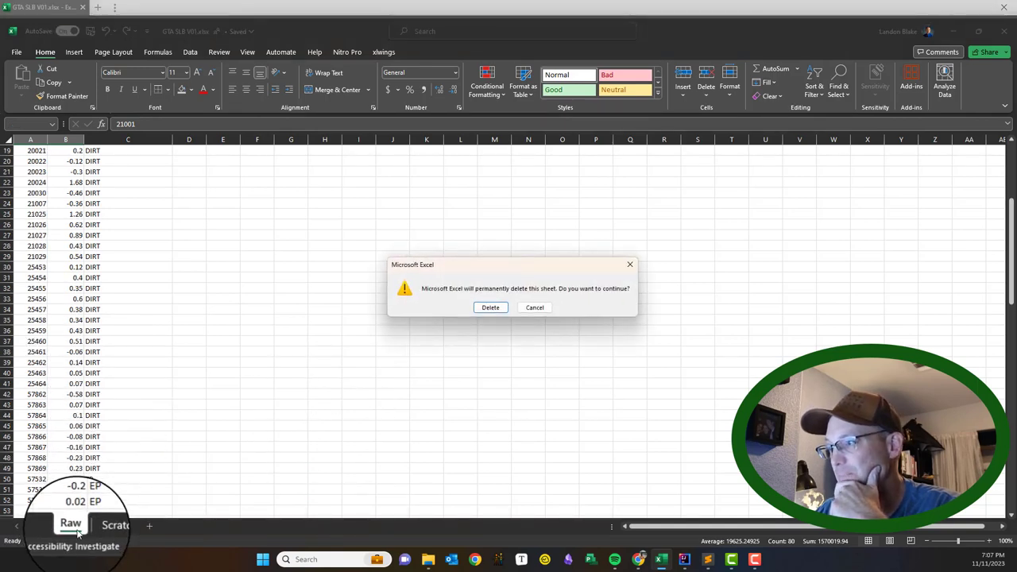
pyautogui.click(488, 307)
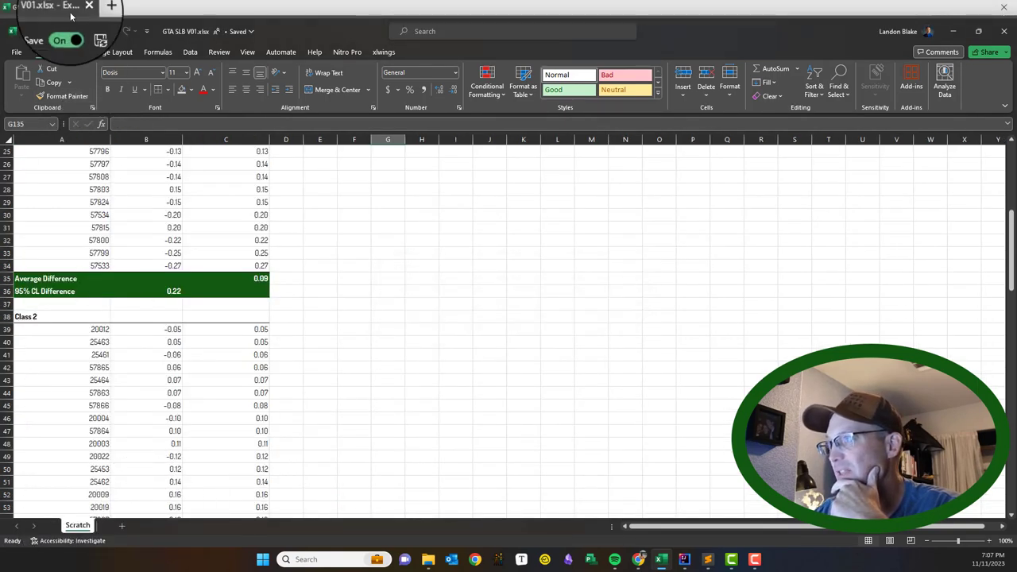
# Rename the Scratch sheet to 'Analysis'.
pyautogui.rightClick(78, 525)
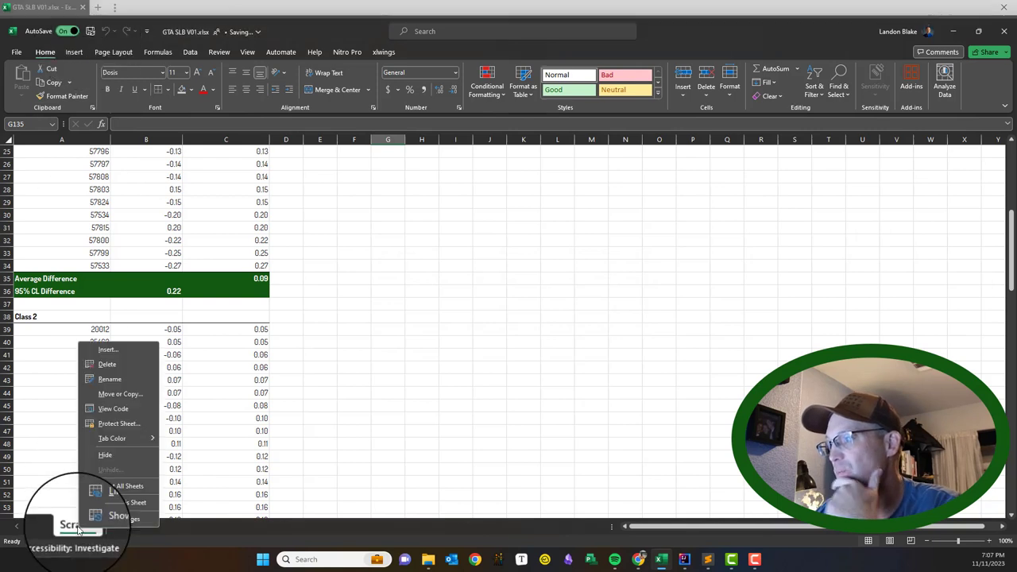
pyautogui.click(107, 380)
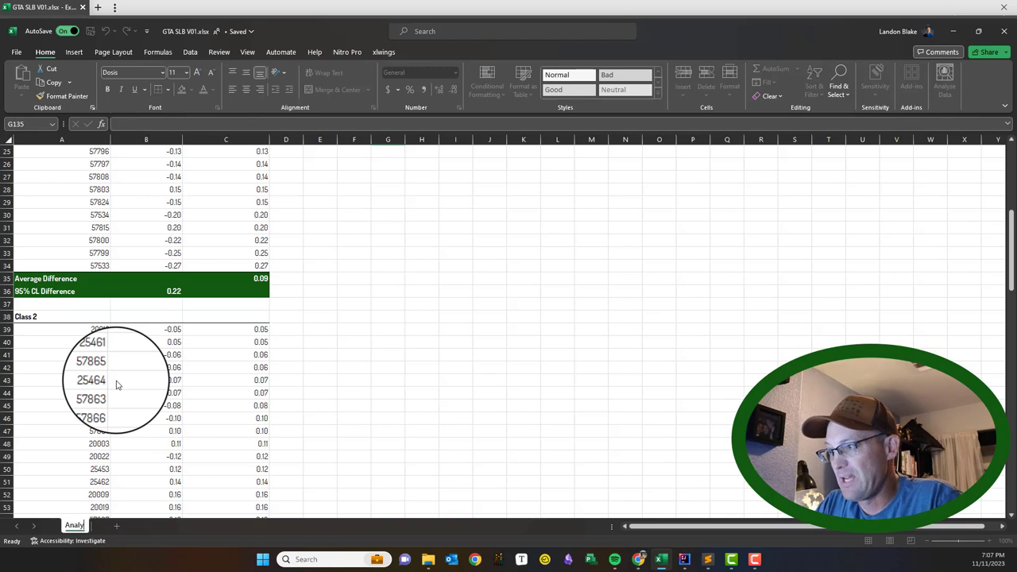
pyautogui.press('Return')
pyautogui.scroll(8, 118, 386)
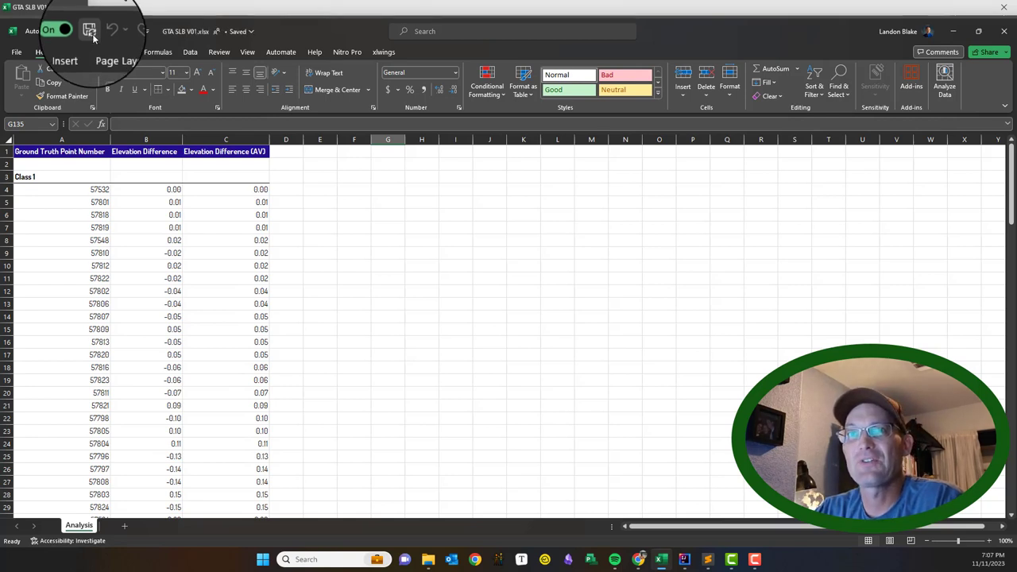
pyautogui.scroll(-2, 366, 264)
pyautogui.scroll(2, 365, 264)
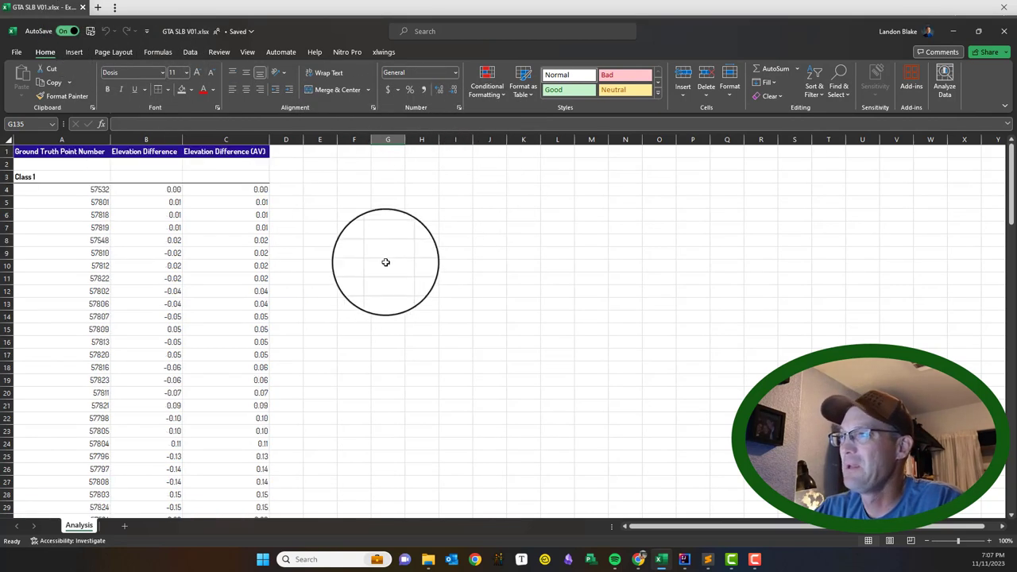